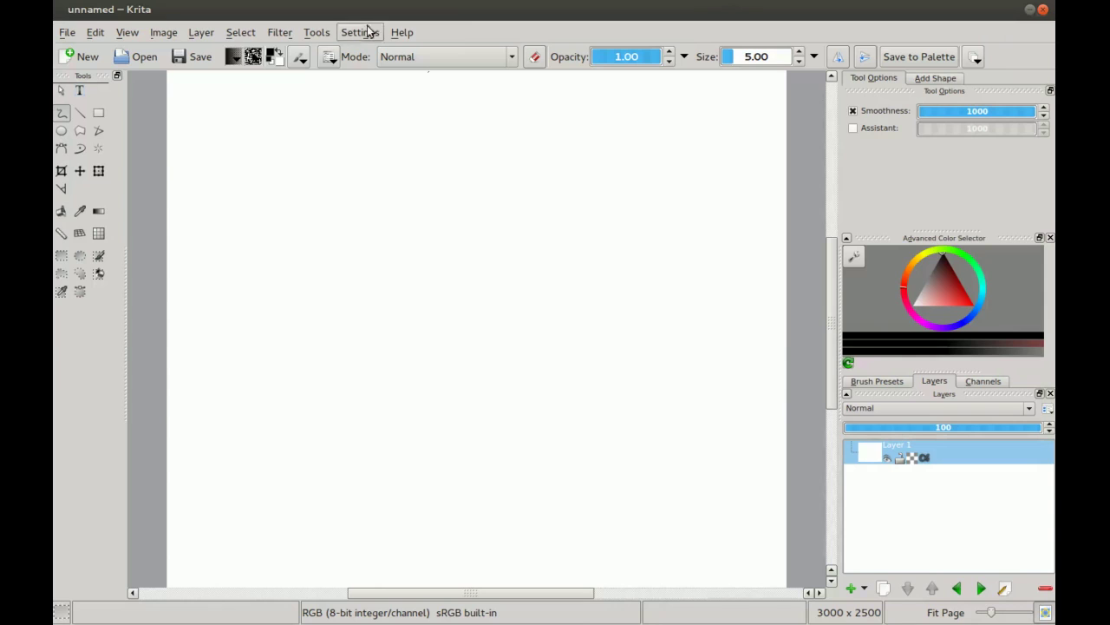
- Test the brush with a looping dark scribble on the blank canvas and undo it
{"action": "scroll", "coordinate": [448, 211], "scroll_direction": "up", "scroll_amount": 2}
{"action": "key", "text": "bracketright"}
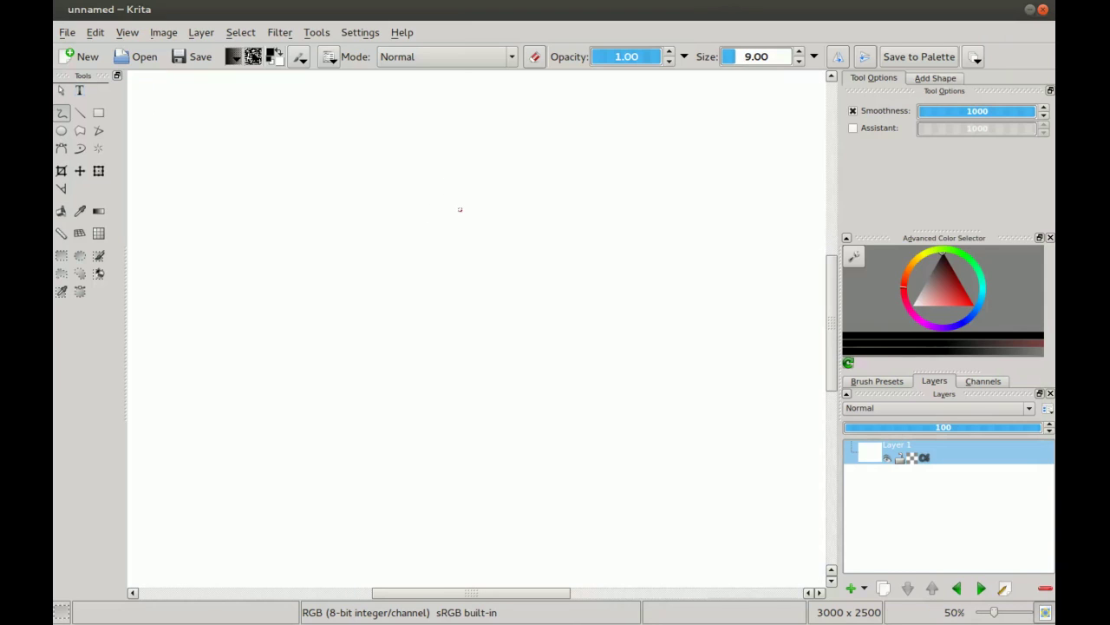
{"action": "mouse_move", "coordinate": [450, 200]}
{"action": "left_mouse_down"}
{"action": "mouse_move", "coordinate": [497, 279]}
{"action": "mouse_move", "coordinate": [560, 252]}
{"action": "mouse_move", "coordinate": [398, 265]}
{"action": "left_mouse_up"}
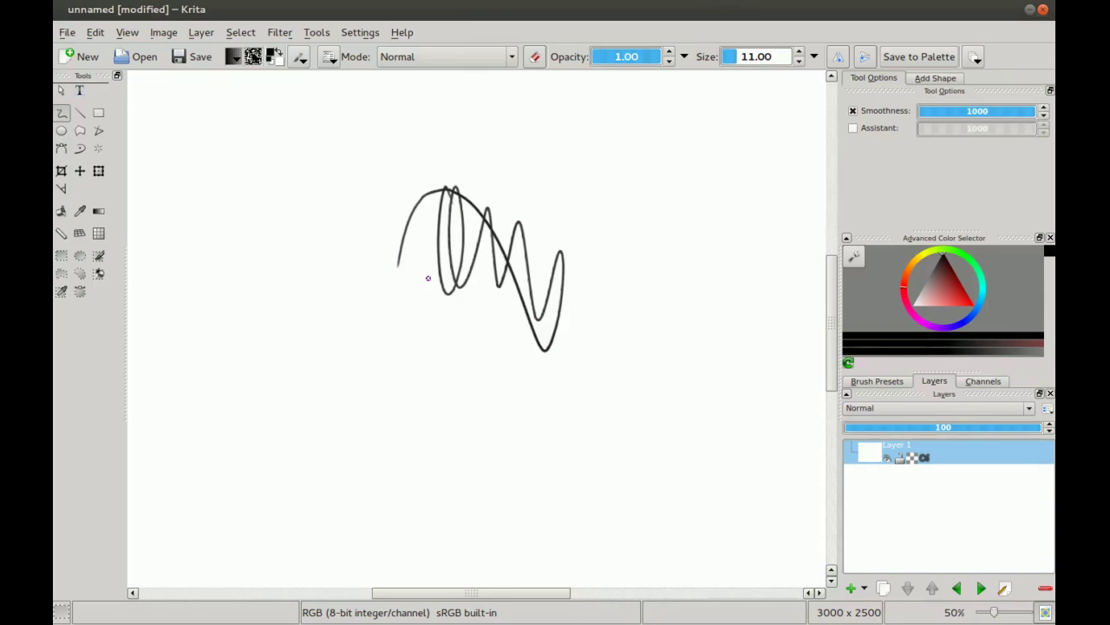
{"action": "scroll", "coordinate": [397, 258], "scroll_direction": "down", "scroll_amount": 4}
{"action": "scroll", "coordinate": [396, 258], "scroll_direction": "up", "scroll_amount": 1}
{"action": "scroll", "coordinate": [476, 328], "scroll_direction": "up", "scroll_amount": 2}
{"action": "scroll", "coordinate": [475, 328], "scroll_direction": "down", "scroll_amount": 1}
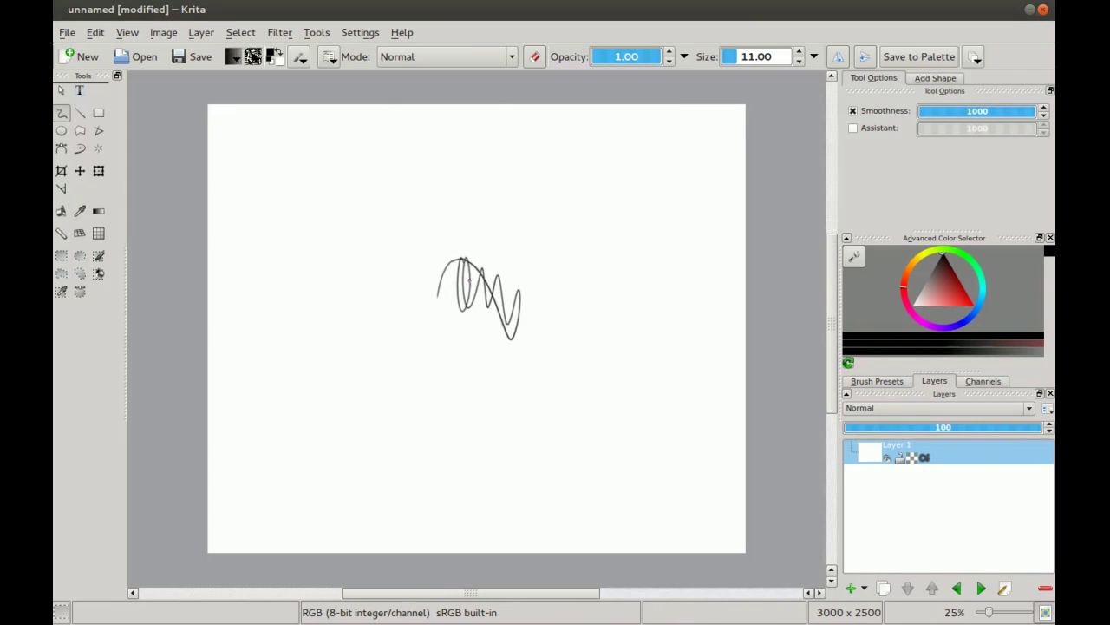
{"action": "key", "text": "ctrl+z"}
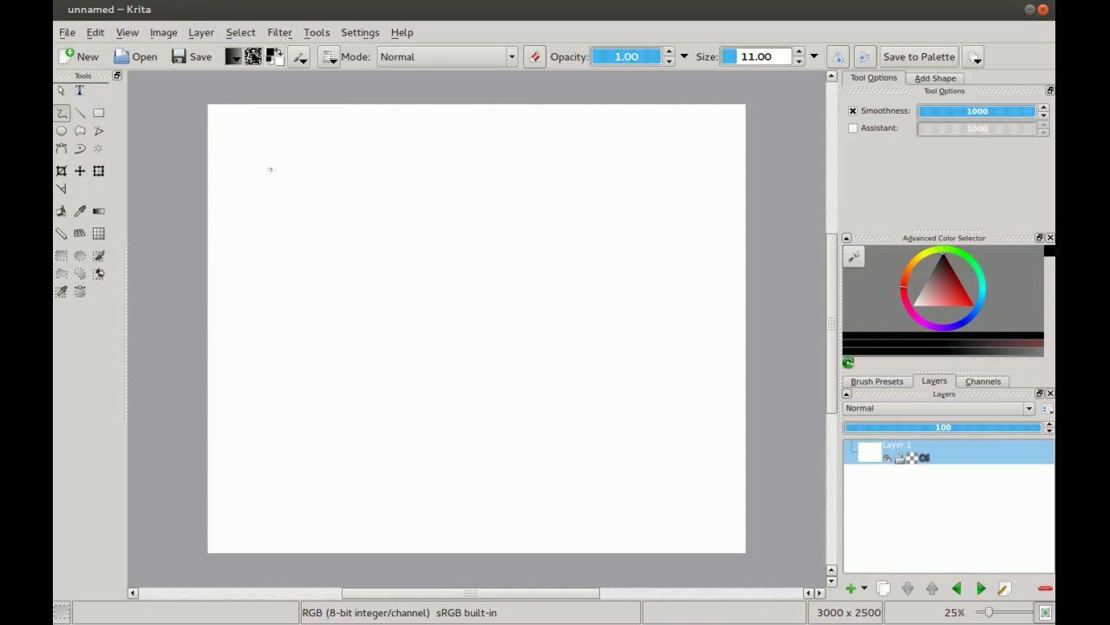
- Resize the canvas to a width of 4000 pixels with the width and height proportions unlinked
{"action": "left_click", "coordinate": [157, 35]}
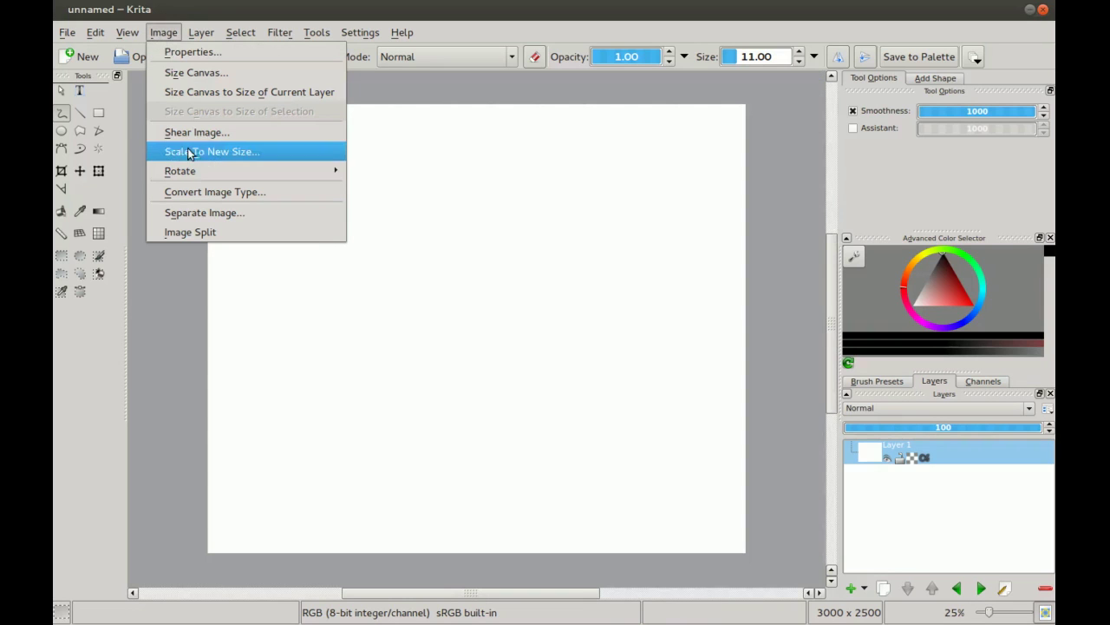
{"action": "mouse_move", "coordinate": [192, 174]}
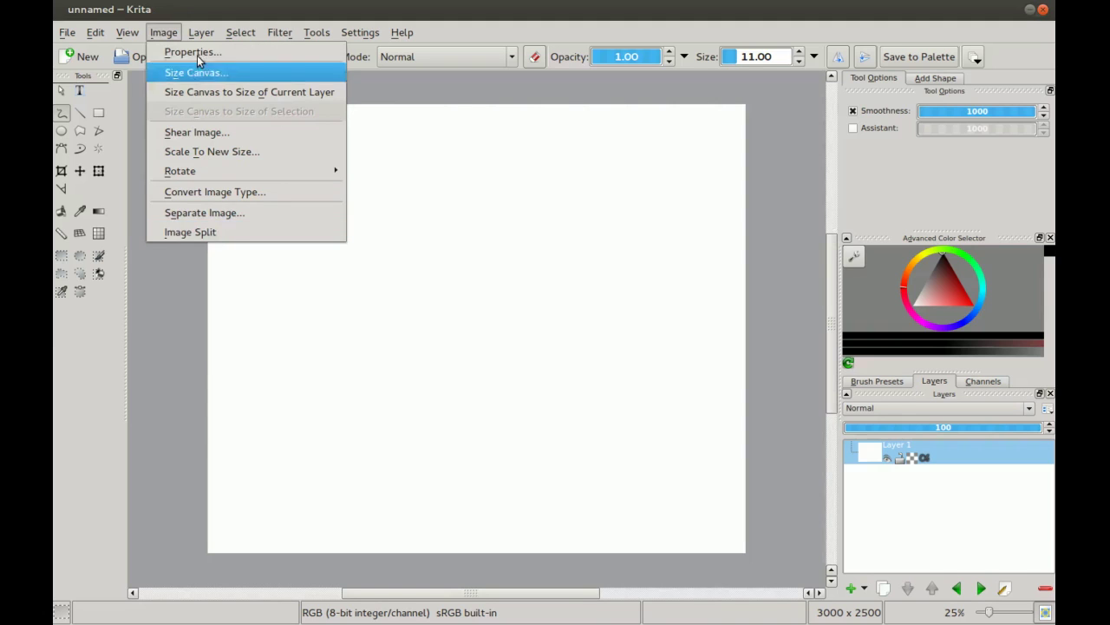
{"action": "mouse_move", "coordinate": [203, 32]}
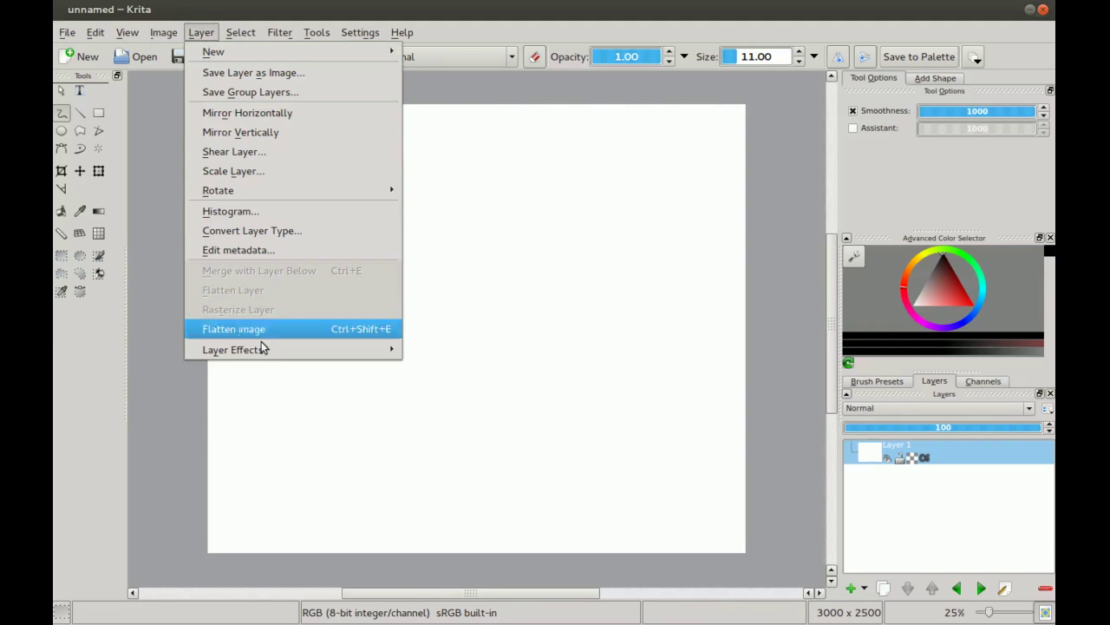
{"action": "mouse_move", "coordinate": [239, 34]}
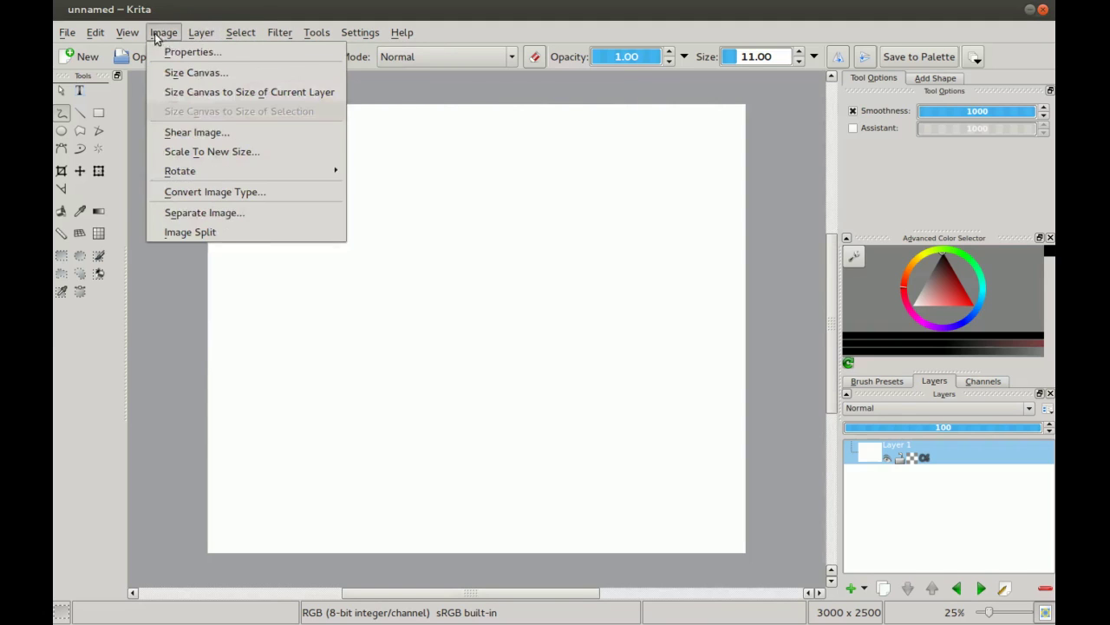
{"action": "mouse_move", "coordinate": [127, 32]}
{"action": "mouse_move", "coordinate": [167, 39]}
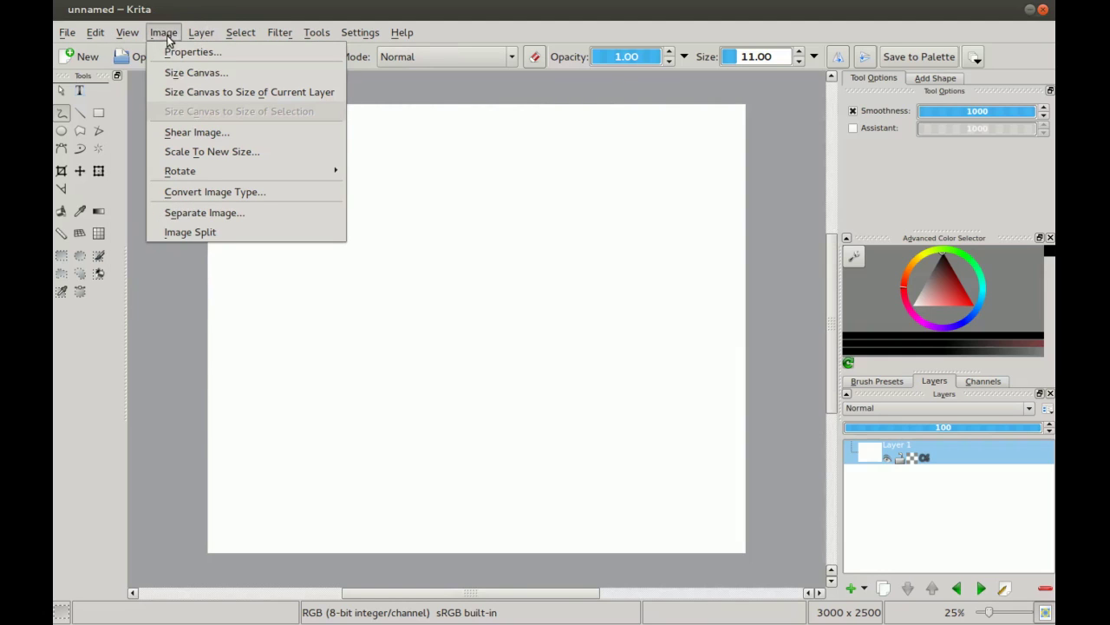
{"action": "left_click", "coordinate": [184, 75]}
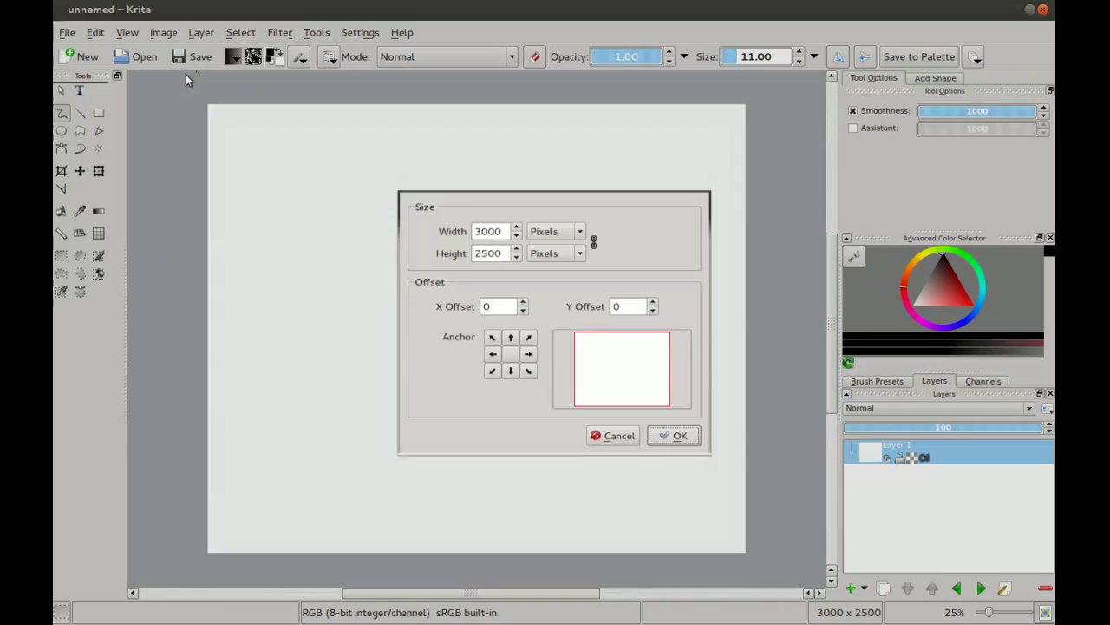
{"action": "left_click", "coordinate": [504, 224]}
{"action": "left_click_drag", "start_coordinate": [504, 222], "coordinate": [456, 222]}
{"action": "left_click", "coordinate": [594, 235]}
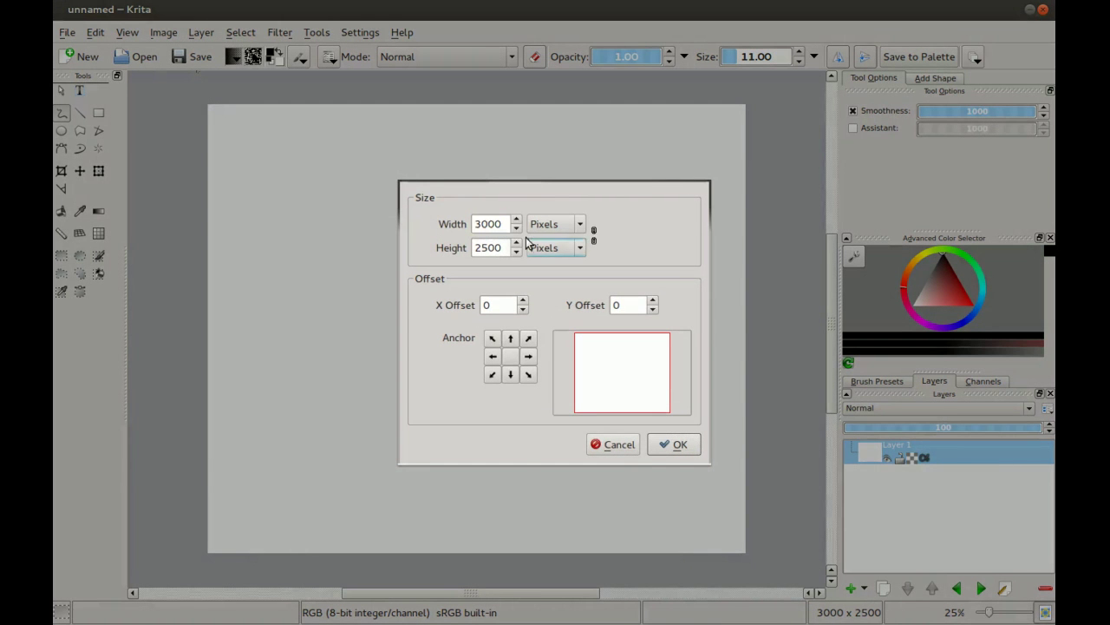
{"action": "type", "text": "4000"}
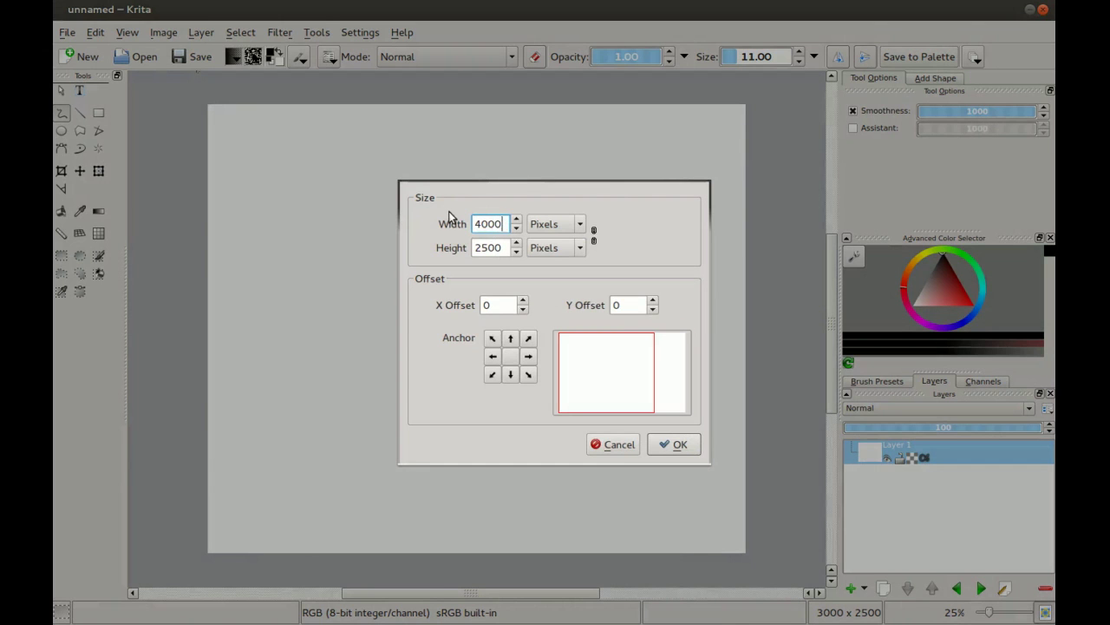
{"action": "left_click", "coordinate": [677, 445]}
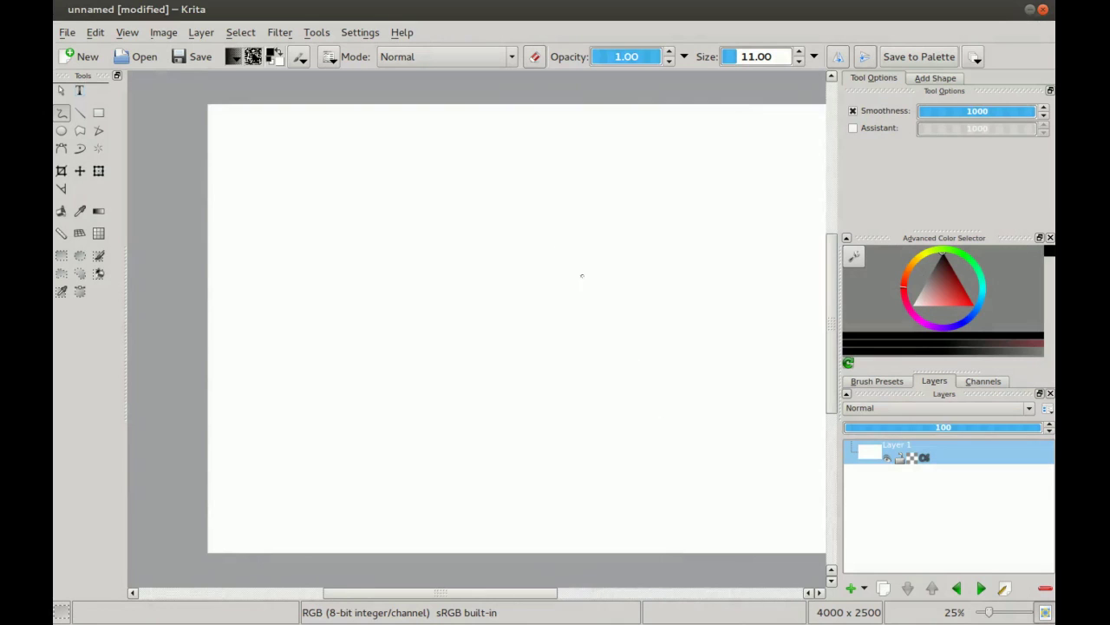
- Draw a wavy test stroke on the widened canvas and undo it
{"action": "mouse_move", "coordinate": [444, 201]}
{"action": "left_mouse_down"}
{"action": "mouse_move", "coordinate": [480, 328]}
{"action": "mouse_move", "coordinate": [600, 325]}
{"action": "left_mouse_up"}
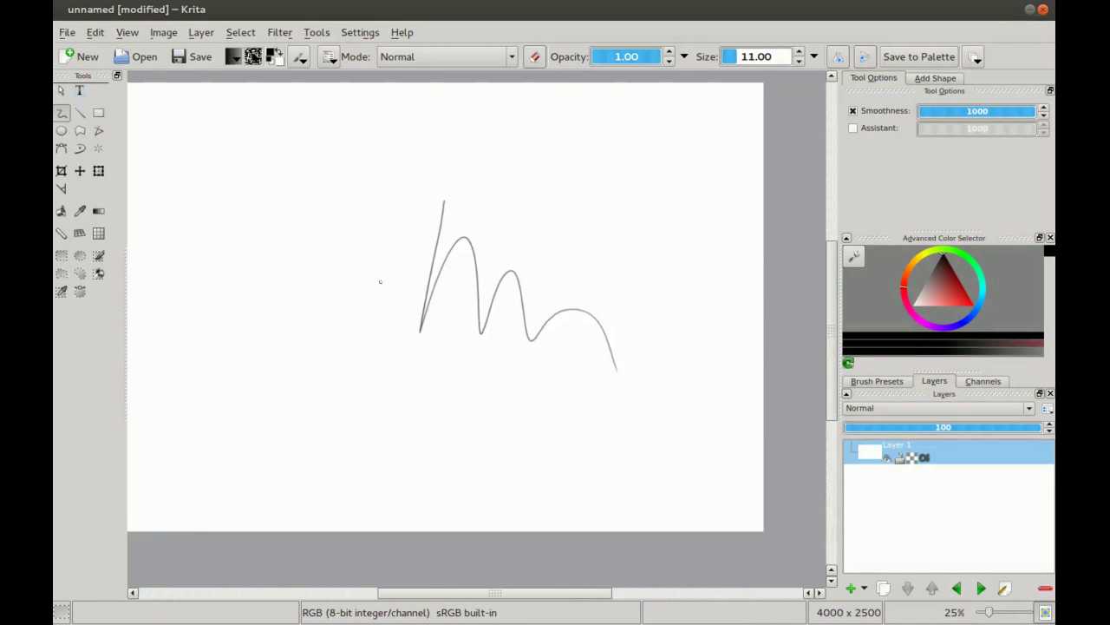
{"action": "key", "text": "ctrl+z"}
{"action": "key", "text": "minus"}
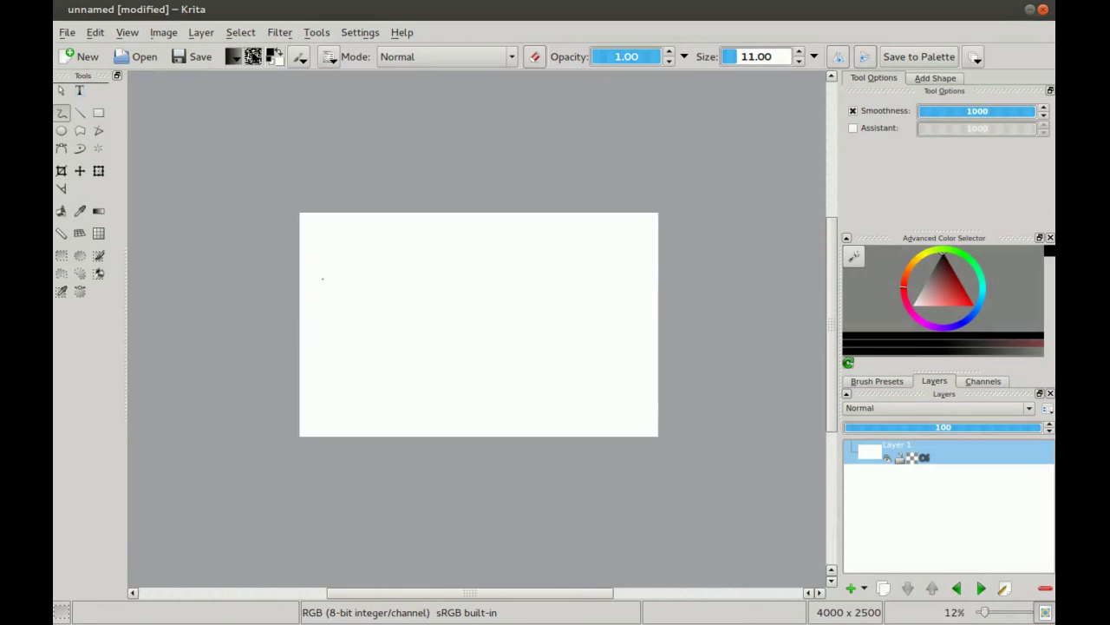
- Sketch thin dark wavy horizontal lines across the middle of the canvas, with a looping zigzag rising above them
{"action": "key", "text": "plus"}
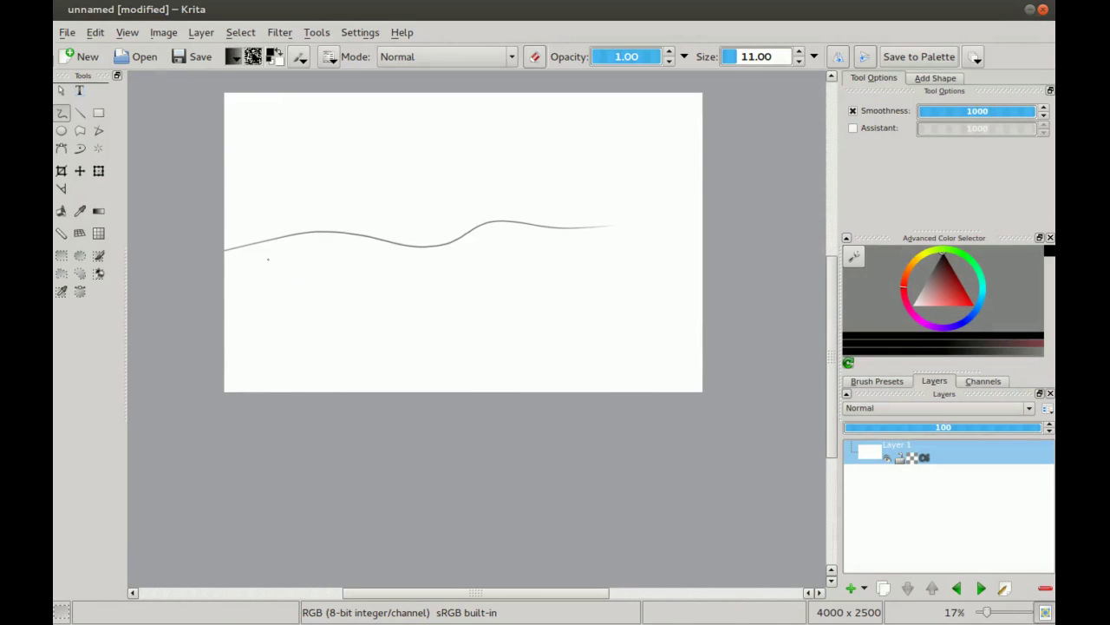
{"action": "left_click_drag", "start_coordinate": [241, 228], "coordinate": [674, 267]}
{"action": "left_click_drag", "start_coordinate": [668, 214], "coordinate": [340, 192]}
{"action": "mouse_move", "coordinate": [704, 228]}
{"action": "left_mouse_down"}
{"action": "mouse_move", "coordinate": [348, 209]}
{"action": "mouse_move", "coordinate": [282, 198]}
{"action": "left_mouse_up"}
{"action": "mouse_move", "coordinate": [543, 216]}
{"action": "left_mouse_down"}
{"action": "mouse_move", "coordinate": [300, 225]}
{"action": "mouse_move", "coordinate": [559, 197]}
{"action": "left_mouse_up"}
{"action": "left_click_drag", "start_coordinate": [345, 196], "coordinate": [658, 228]}
{"action": "left_click_drag", "start_coordinate": [278, 220], "coordinate": [702, 219]}
{"action": "left_click_drag", "start_coordinate": [224, 232], "coordinate": [643, 229]}
{"action": "left_click_drag", "start_coordinate": [770, 232], "coordinate": [359, 254]}
{"action": "mouse_move", "coordinate": [494, 265]}
{"action": "left_mouse_down"}
{"action": "mouse_move", "coordinate": [702, 288]}
{"action": "mouse_move", "coordinate": [224, 287]}
{"action": "left_mouse_up"}
{"action": "mouse_move", "coordinate": [224, 293]}
{"action": "left_mouse_down"}
{"action": "mouse_move", "coordinate": [560, 273]}
{"action": "mouse_move", "coordinate": [659, 288]}
{"action": "left_mouse_up"}
{"action": "left_click_drag", "start_coordinate": [616, 301], "coordinate": [277, 315]}
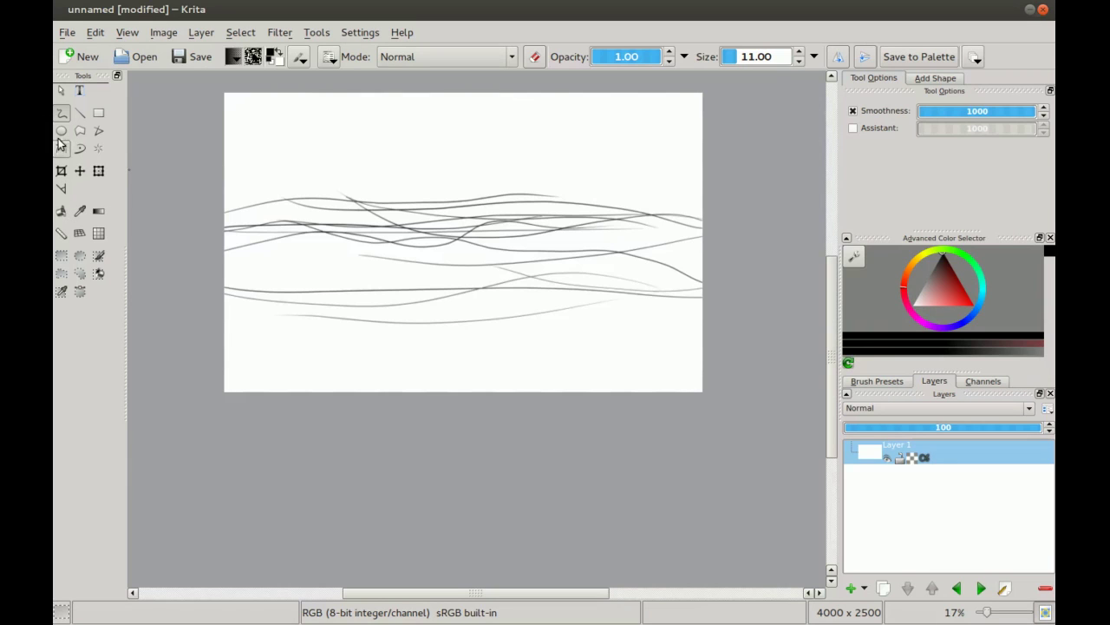
{"action": "mouse_move", "coordinate": [362, 201]}
{"action": "left_mouse_down"}
{"action": "mouse_move", "coordinate": [434, 176]}
{"action": "mouse_move", "coordinate": [382, 213]}
{"action": "mouse_move", "coordinate": [122, 245]}
{"action": "left_mouse_up"}
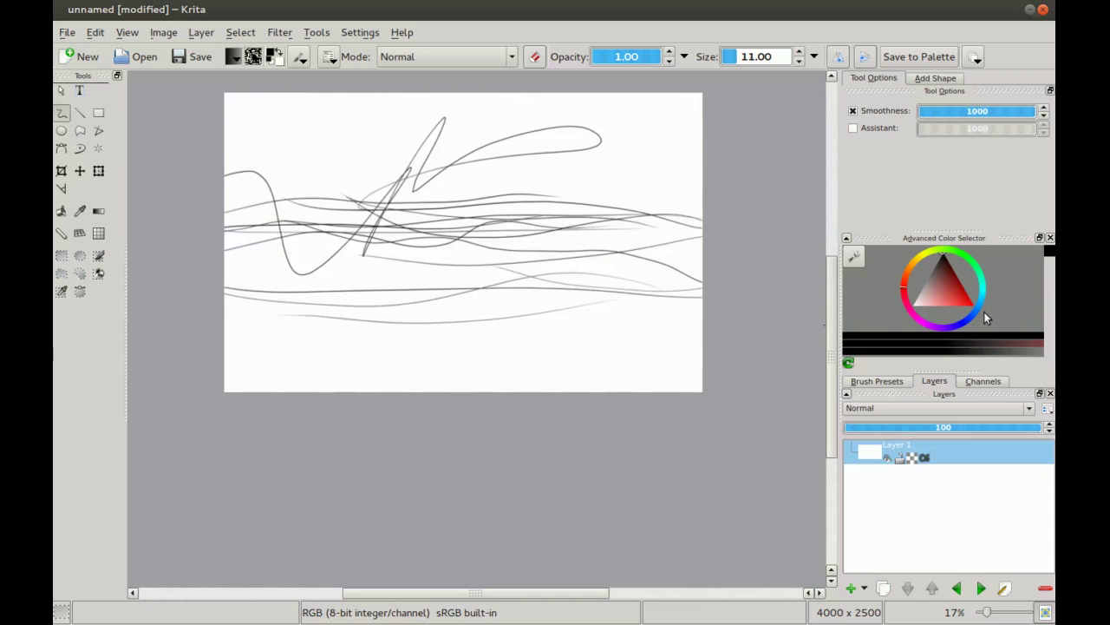
- Paint light aqua-green strokes over the sketched lines, enlarging the brush to 251
{"action": "left_click_drag", "start_coordinate": [986, 299], "coordinate": [980, 273]}
{"action": "left_click", "coordinate": [943, 303]}
{"action": "left_click_drag", "start_coordinate": [379, 240], "coordinate": [392, 279]}
{"action": "mouse_move", "coordinate": [267, 231]}
{"action": "left_mouse_down"}
{"action": "mouse_move", "coordinate": [230, 218]}
{"action": "mouse_move", "coordinate": [491, 227]}
{"action": "mouse_move", "coordinate": [207, 272]}
{"action": "mouse_move", "coordinate": [317, 267]}
{"action": "mouse_move", "coordinate": [255, 264]}
{"action": "mouse_move", "coordinate": [360, 231]}
{"action": "mouse_move", "coordinate": [238, 225]}
{"action": "mouse_move", "coordinate": [662, 251]}
{"action": "mouse_move", "coordinate": [461, 204]}
{"action": "mouse_move", "coordinate": [736, 235]}
{"action": "mouse_move", "coordinate": [216, 253]}
{"action": "mouse_move", "coordinate": [632, 268]}
{"action": "mouse_move", "coordinate": [333, 329]}
{"action": "mouse_move", "coordinate": [456, 364]}
{"action": "mouse_move", "coordinate": [786, 421]}
{"action": "left_mouse_up"}
{"action": "key", "text": "bracketright"}
{"action": "key", "text": "bracketright"}
{"action": "key", "text": "bracketright"}
{"action": "key", "text": "bracketright"}
{"action": "key", "text": "bracketright"}
{"action": "key", "text": "bracketright"}
{"action": "key", "text": "bracketright"}
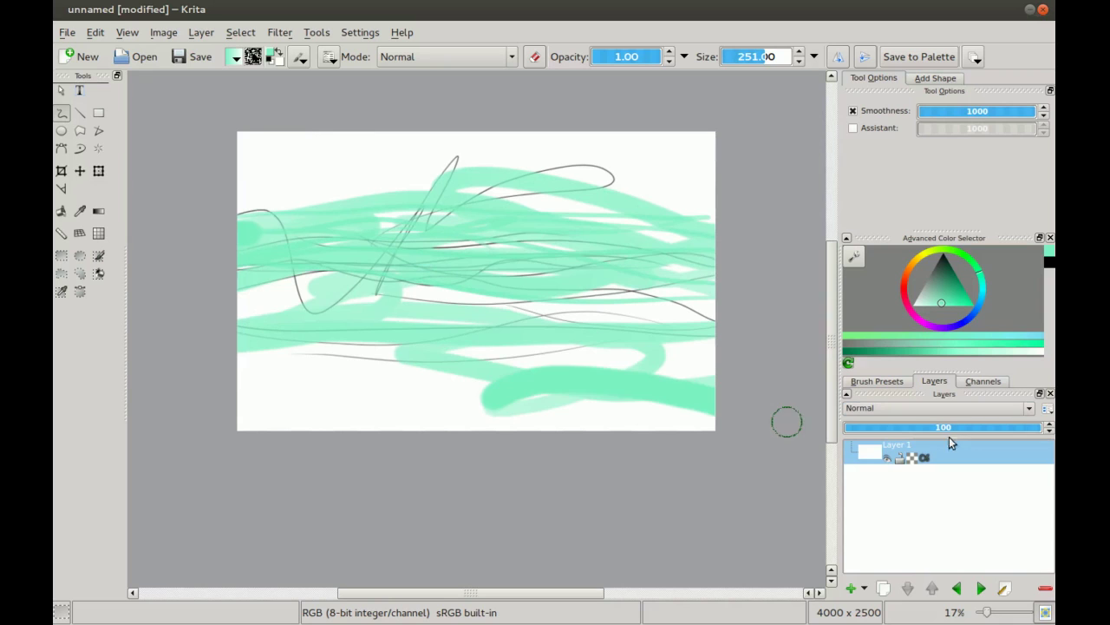
- Cover the lower half with light green using a 461 brush and paint its bottom band yellow-green
{"action": "mouse_move", "coordinate": [917, 269]}
{"action": "left_mouse_down"}
{"action": "mouse_move", "coordinate": [921, 257]}
{"action": "mouse_move", "coordinate": [965, 254]}
{"action": "left_mouse_up"}
{"action": "mouse_move", "coordinate": [692, 283]}
{"action": "left_mouse_down"}
{"action": "mouse_move", "coordinate": [518, 275]}
{"action": "mouse_move", "coordinate": [667, 340]}
{"action": "mouse_move", "coordinate": [304, 335]}
{"action": "mouse_move", "coordinate": [744, 359]}
{"action": "mouse_move", "coordinate": [465, 364]}
{"action": "mouse_move", "coordinate": [401, 389]}
{"action": "mouse_move", "coordinate": [206, 359]}
{"action": "mouse_move", "coordinate": [647, 372]}
{"action": "mouse_move", "coordinate": [509, 399]}
{"action": "mouse_move", "coordinate": [293, 416]}
{"action": "mouse_move", "coordinate": [186, 486]}
{"action": "mouse_move", "coordinate": [550, 451]}
{"action": "mouse_move", "coordinate": [707, 456]}
{"action": "mouse_move", "coordinate": [426, 391]}
{"action": "mouse_move", "coordinate": [726, 350]}
{"action": "mouse_move", "coordinate": [691, 403]}
{"action": "mouse_move", "coordinate": [651, 293]}
{"action": "mouse_move", "coordinate": [607, 286]}
{"action": "left_mouse_up"}
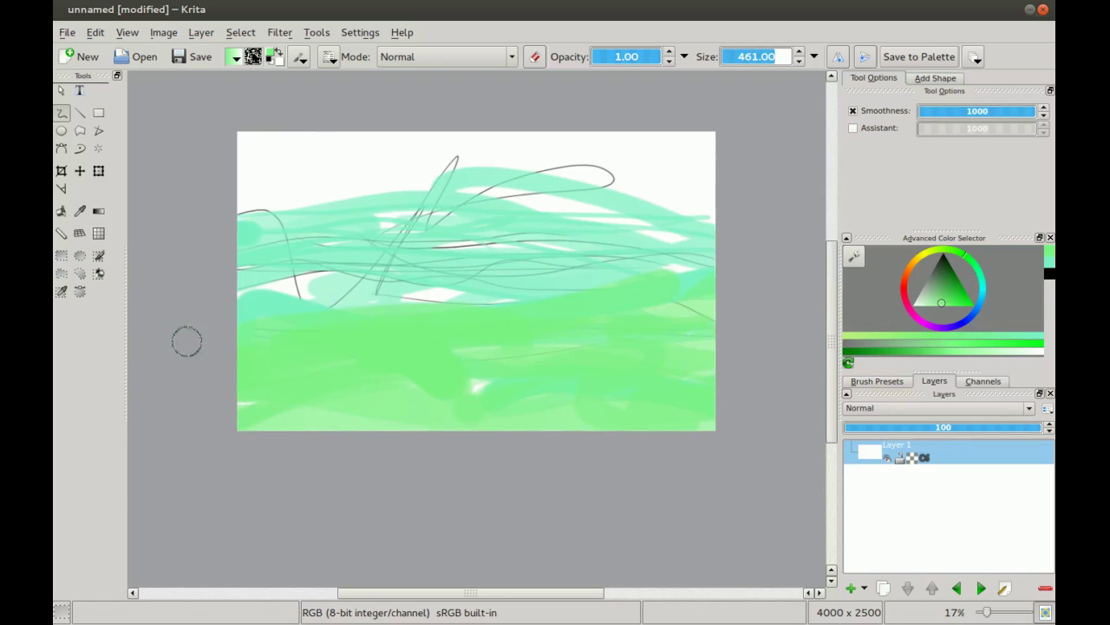
{"action": "left_click", "coordinate": [942, 260]}
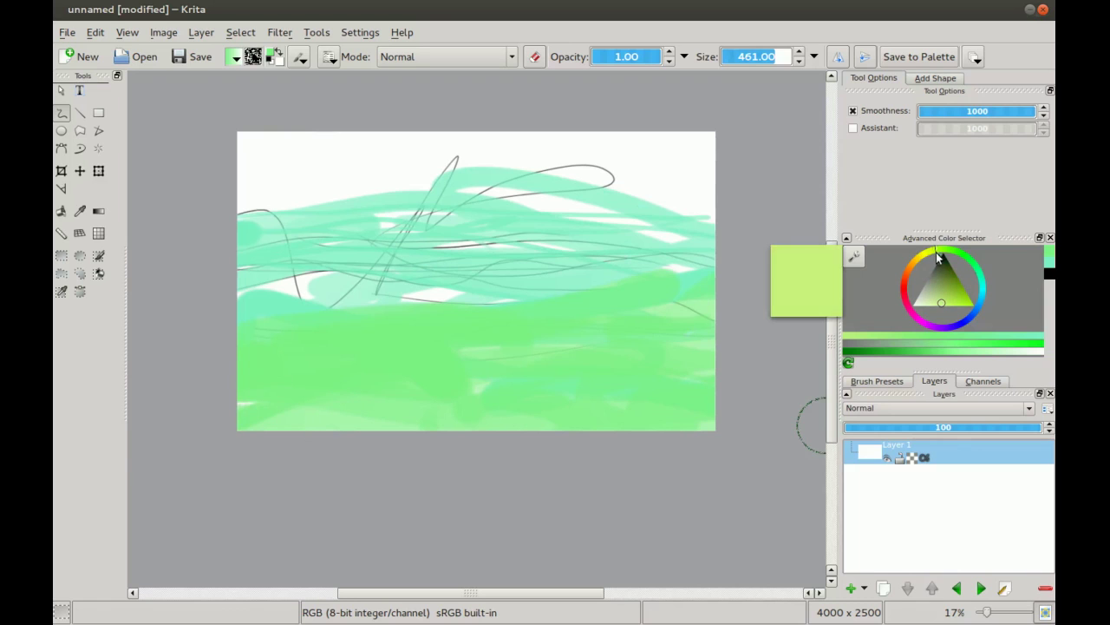
{"action": "mouse_move", "coordinate": [565, 325]}
{"action": "left_mouse_down"}
{"action": "mouse_move", "coordinate": [428, 391]}
{"action": "mouse_move", "coordinate": [260, 406]}
{"action": "left_mouse_up"}
{"action": "mouse_move", "coordinate": [497, 433]}
{"action": "left_mouse_down"}
{"action": "mouse_move", "coordinate": [594, 434]}
{"action": "mouse_move", "coordinate": [353, 428]}
{"action": "mouse_move", "coordinate": [662, 424]}
{"action": "mouse_move", "coordinate": [470, 411]}
{"action": "mouse_move", "coordinate": [701, 439]}
{"action": "mouse_move", "coordinate": [266, 384]}
{"action": "left_mouse_up"}
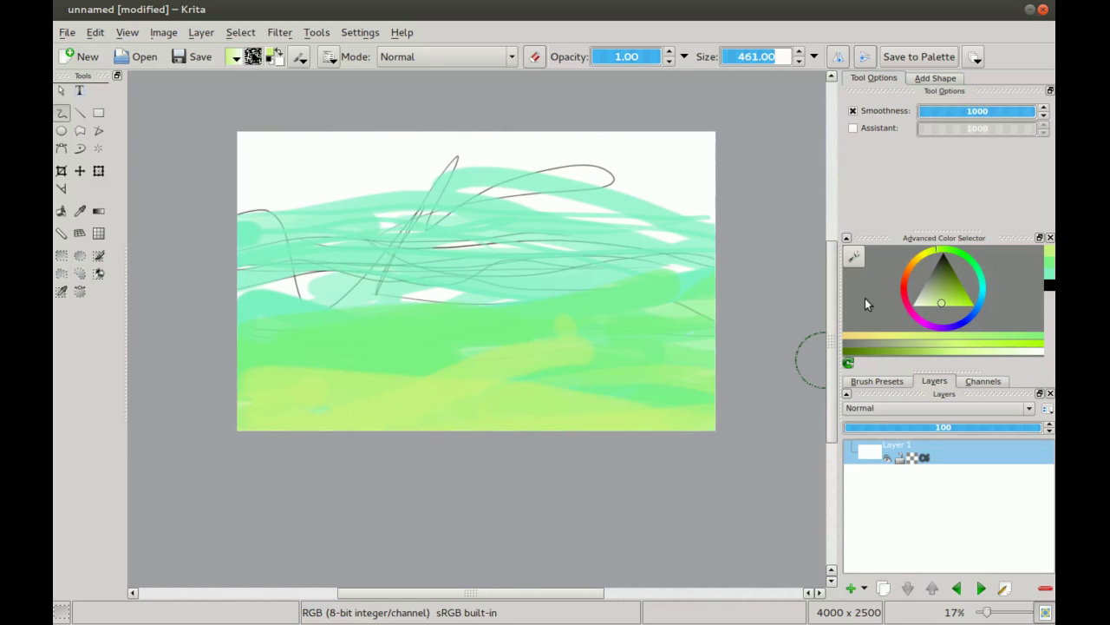
{"action": "left_click_drag", "start_coordinate": [464, 304], "coordinate": [457, 320]}
{"action": "scroll", "coordinate": [433, 309], "scroll_direction": "up", "scroll_amount": 1}
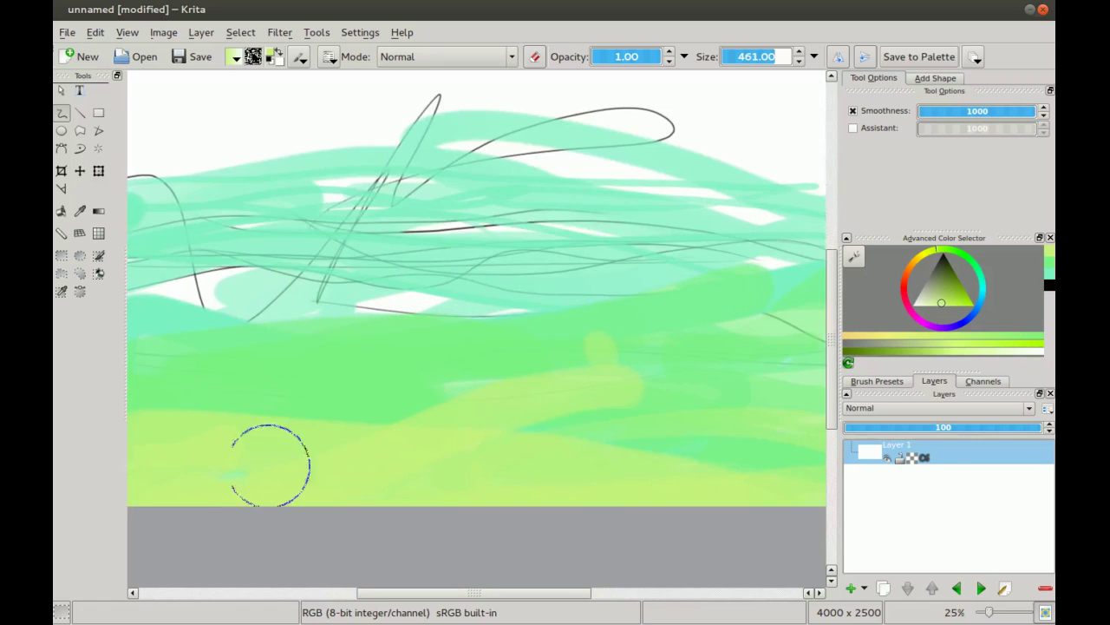
{"action": "key", "text": "minus"}
{"action": "mouse_move", "coordinate": [671, 421]}
{"action": "left_mouse_down"}
{"action": "mouse_move", "coordinate": [630, 428]}
{"action": "mouse_move", "coordinate": [645, 452]}
{"action": "left_mouse_up"}
{"action": "mouse_move", "coordinate": [303, 423]}
{"action": "left_mouse_down"}
{"action": "mouse_move", "coordinate": [270, 416]}
{"action": "mouse_move", "coordinate": [342, 395]}
{"action": "mouse_move", "coordinate": [213, 409]}
{"action": "left_mouse_up"}
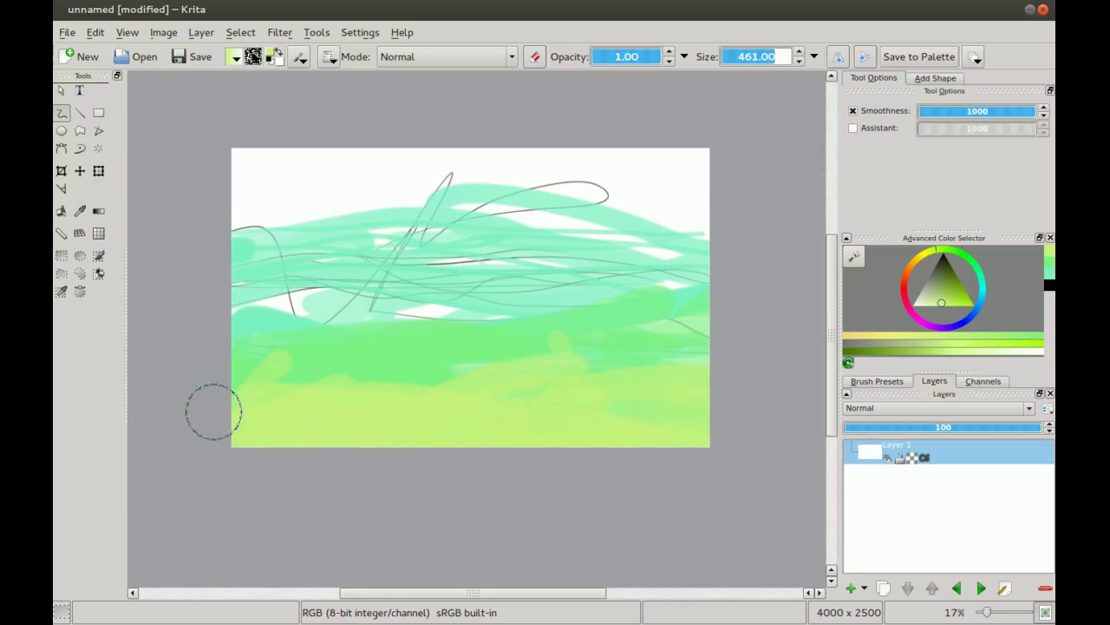
- Paint a slightly yellower green band across the middle, above the yellow-green foreground
{"action": "left_click", "coordinate": [957, 255]}
{"action": "left_click_drag", "start_coordinate": [434, 310], "coordinate": [165, 335]}
{"action": "mouse_move", "coordinate": [165, 334]}
{"action": "left_mouse_down"}
{"action": "mouse_move", "coordinate": [363, 314]}
{"action": "mouse_move", "coordinate": [538, 339]}
{"action": "mouse_move", "coordinate": [728, 327]}
{"action": "mouse_move", "coordinate": [615, 335]}
{"action": "mouse_move", "coordinate": [691, 373]}
{"action": "mouse_move", "coordinate": [243, 355]}
{"action": "mouse_move", "coordinate": [291, 333]}
{"action": "left_mouse_up"}
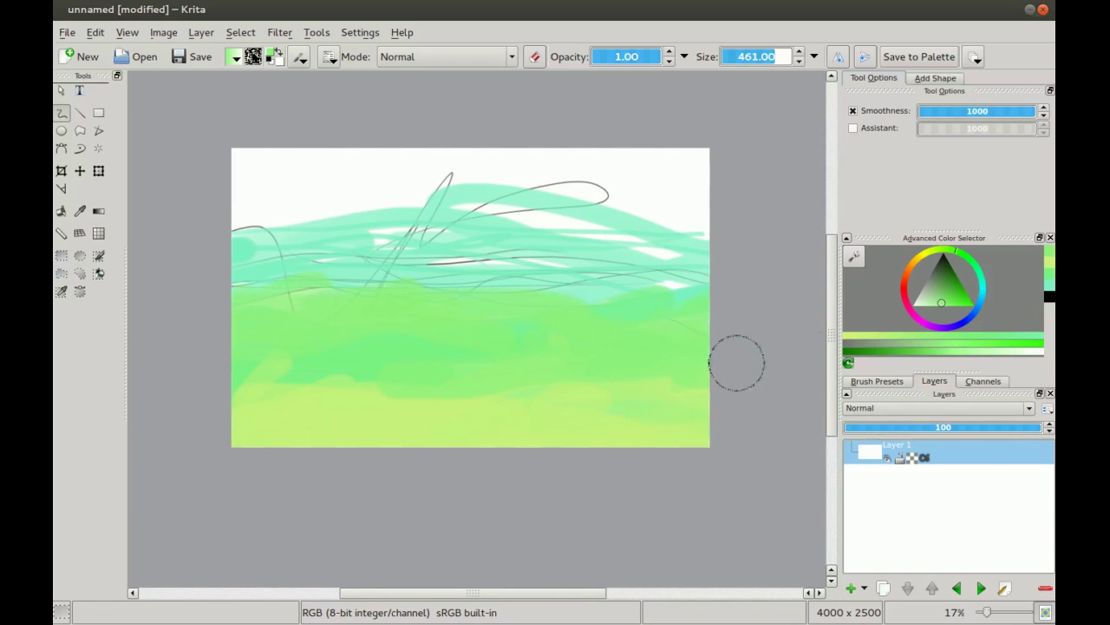
- Try a darker green stroke across the middle of the green band and undo it
{"action": "left_click", "coordinate": [929, 258]}
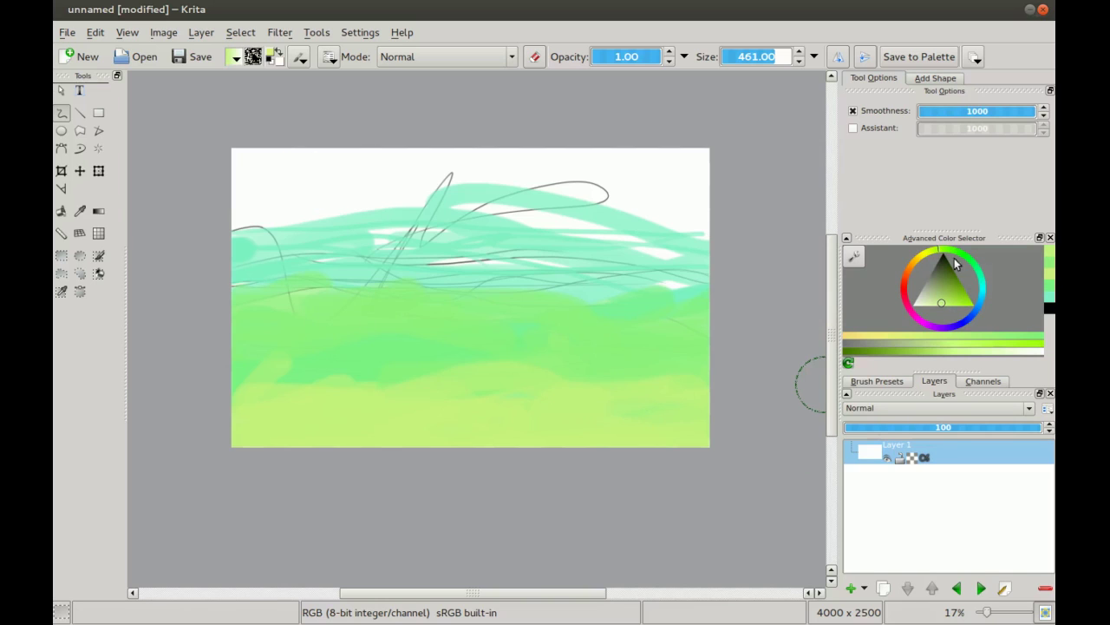
{"action": "left_click_drag", "start_coordinate": [945, 257], "coordinate": [943, 294]}
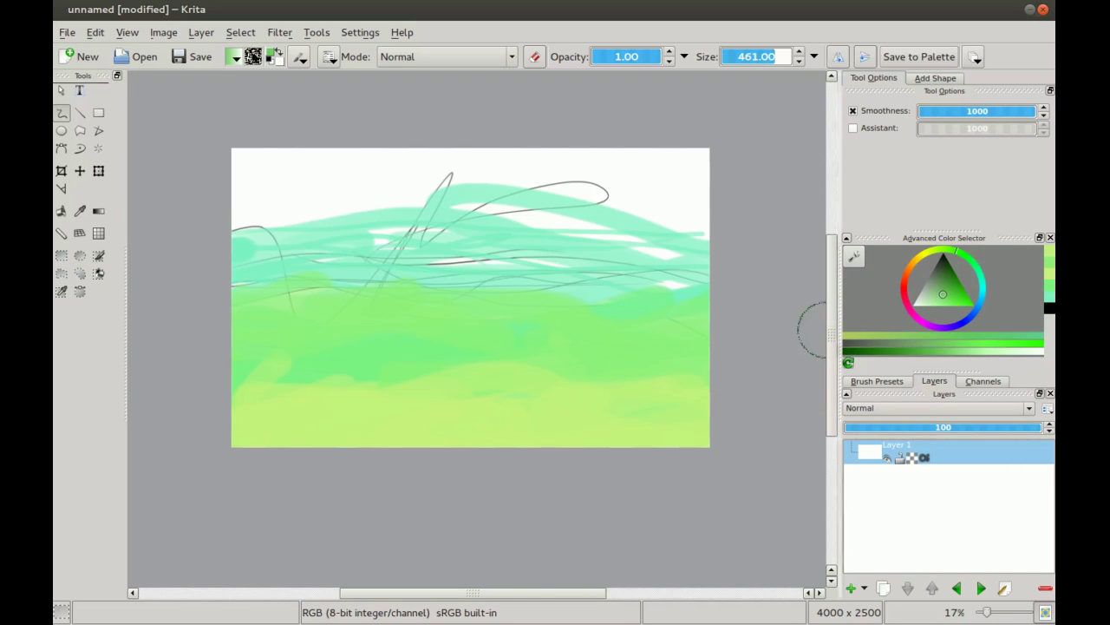
{"action": "left_click_drag", "start_coordinate": [334, 334], "coordinate": [449, 337]}
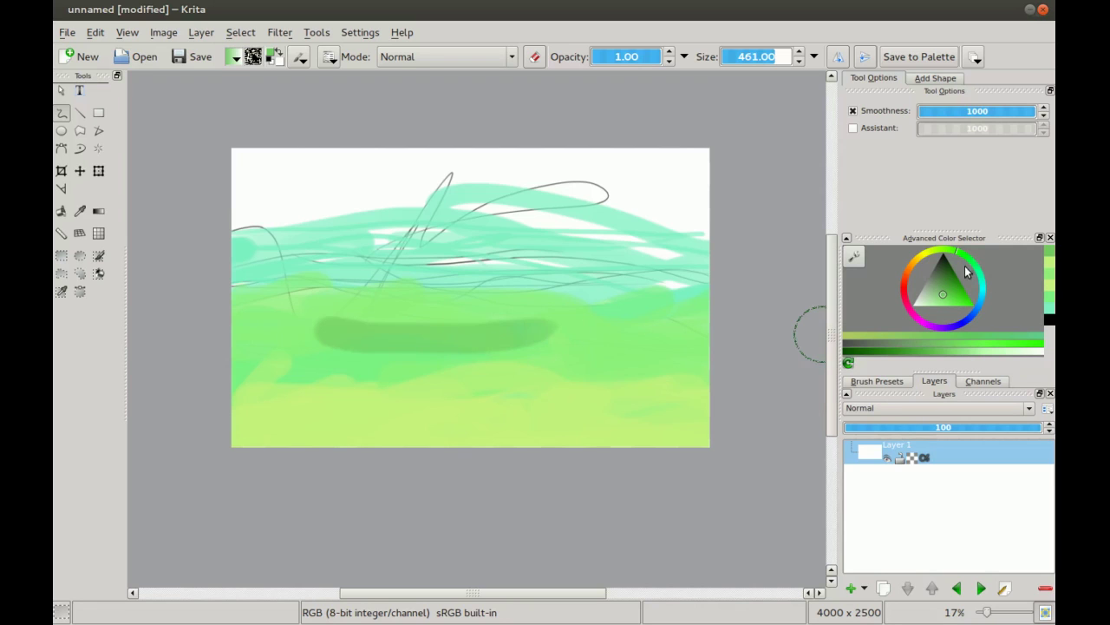
{"action": "key", "text": "ctrl+z"}
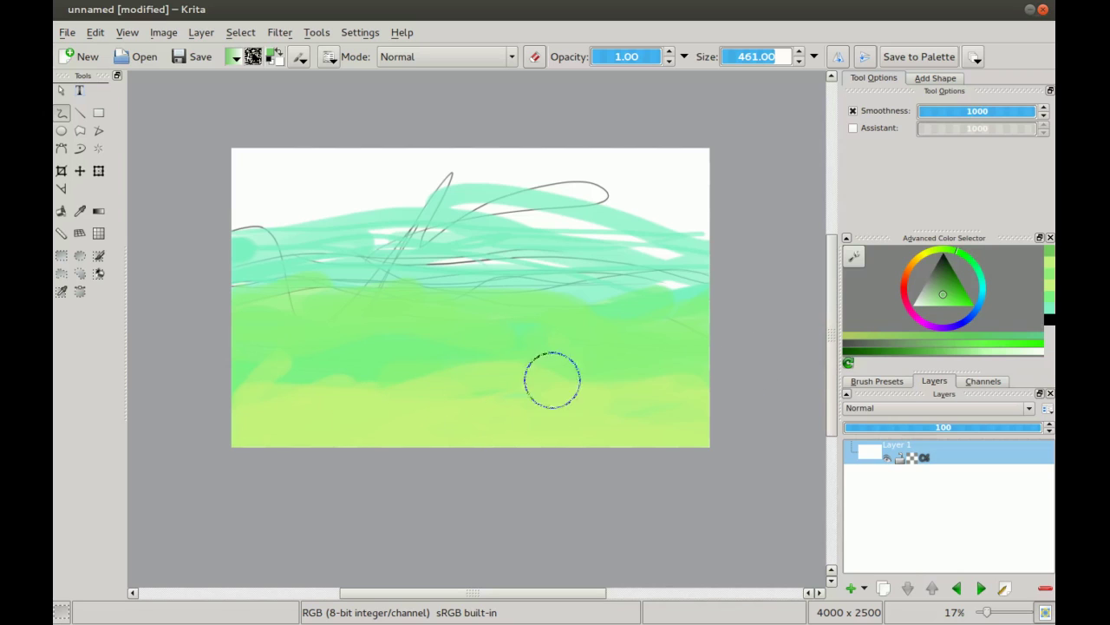
- Paint muted teal-green hills over the aqua strokes, from above the green band up to the skyline
{"action": "left_click", "coordinate": [975, 272]}
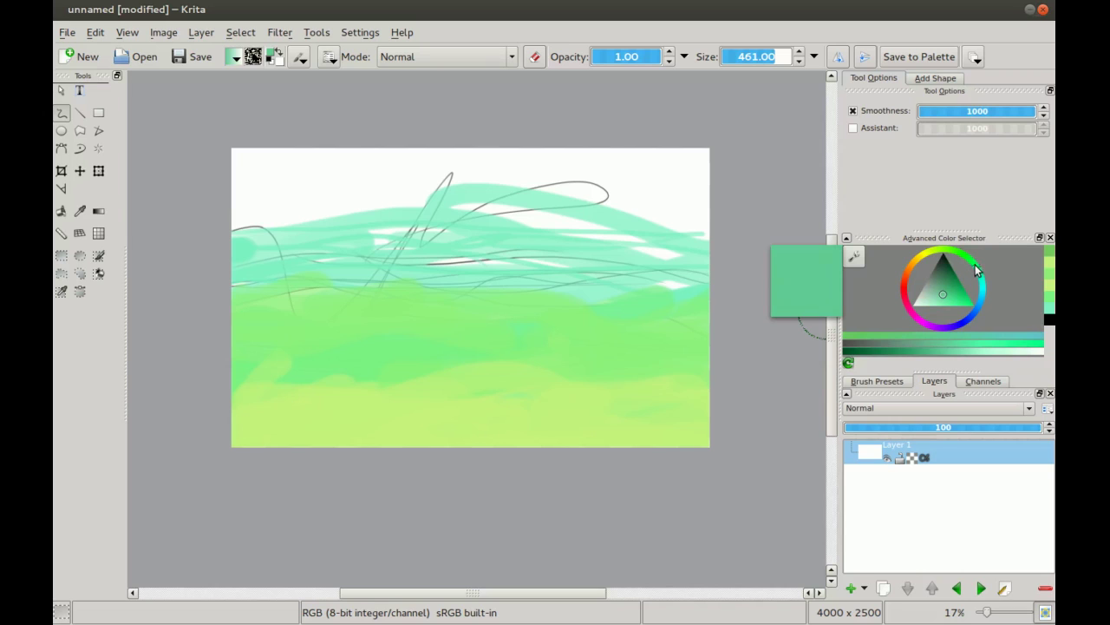
{"action": "left_click", "coordinate": [936, 298]}
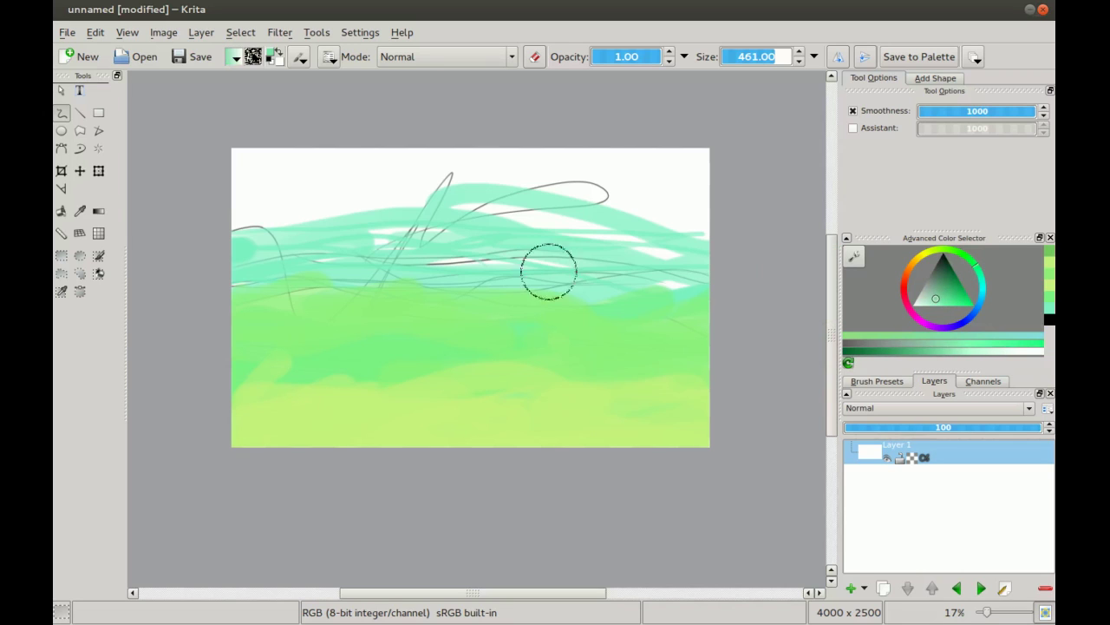
{"action": "mouse_move", "coordinate": [232, 277]}
{"action": "left_mouse_down"}
{"action": "mouse_move", "coordinate": [472, 269]}
{"action": "mouse_move", "coordinate": [406, 295]}
{"action": "mouse_move", "coordinate": [565, 275]}
{"action": "mouse_move", "coordinate": [682, 295]}
{"action": "mouse_move", "coordinate": [548, 289]}
{"action": "mouse_move", "coordinate": [570, 296]}
{"action": "mouse_move", "coordinate": [712, 268]}
{"action": "mouse_move", "coordinate": [421, 272]}
{"action": "mouse_move", "coordinate": [707, 287]}
{"action": "mouse_move", "coordinate": [590, 265]}
{"action": "mouse_move", "coordinate": [446, 297]}
{"action": "mouse_move", "coordinate": [547, 274]}
{"action": "mouse_move", "coordinate": [238, 273]}
{"action": "mouse_move", "coordinate": [338, 278]}
{"action": "mouse_move", "coordinate": [212, 239]}
{"action": "mouse_move", "coordinate": [337, 229]}
{"action": "mouse_move", "coordinate": [439, 268]}
{"action": "mouse_move", "coordinate": [660, 233]}
{"action": "mouse_move", "coordinate": [730, 208]}
{"action": "mouse_move", "coordinate": [582, 262]}
{"action": "left_mouse_up"}
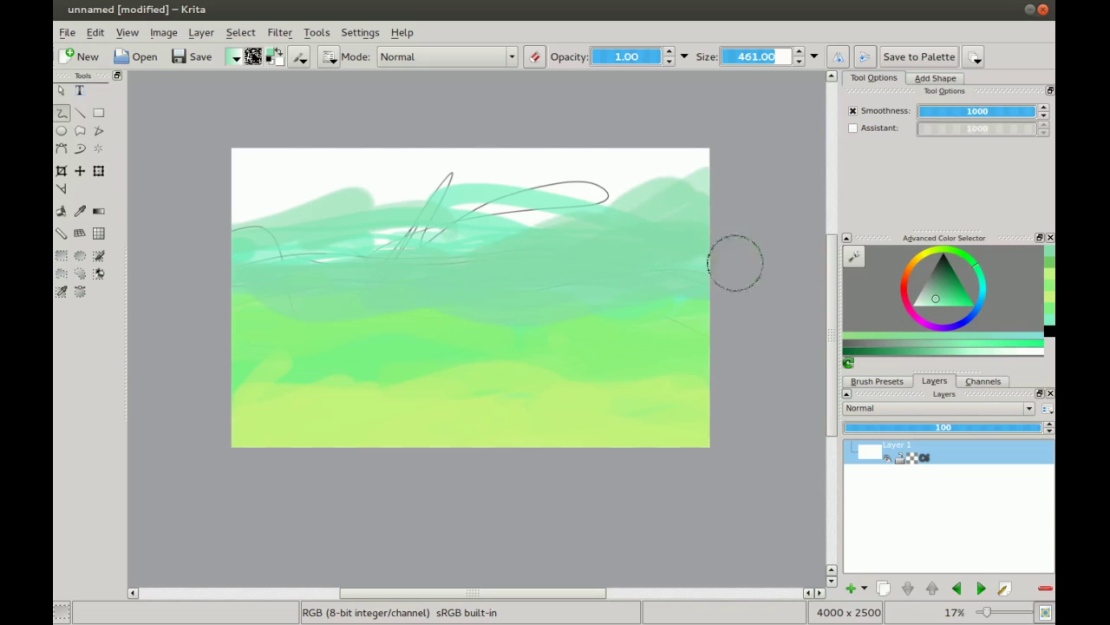
- Fill the sky above the teal hills with salmon and pale pink strokes, covering the remaining white
{"action": "left_click_drag", "start_coordinate": [985, 297], "coordinate": [942, 299]}
{"action": "left_click", "coordinate": [911, 276]}
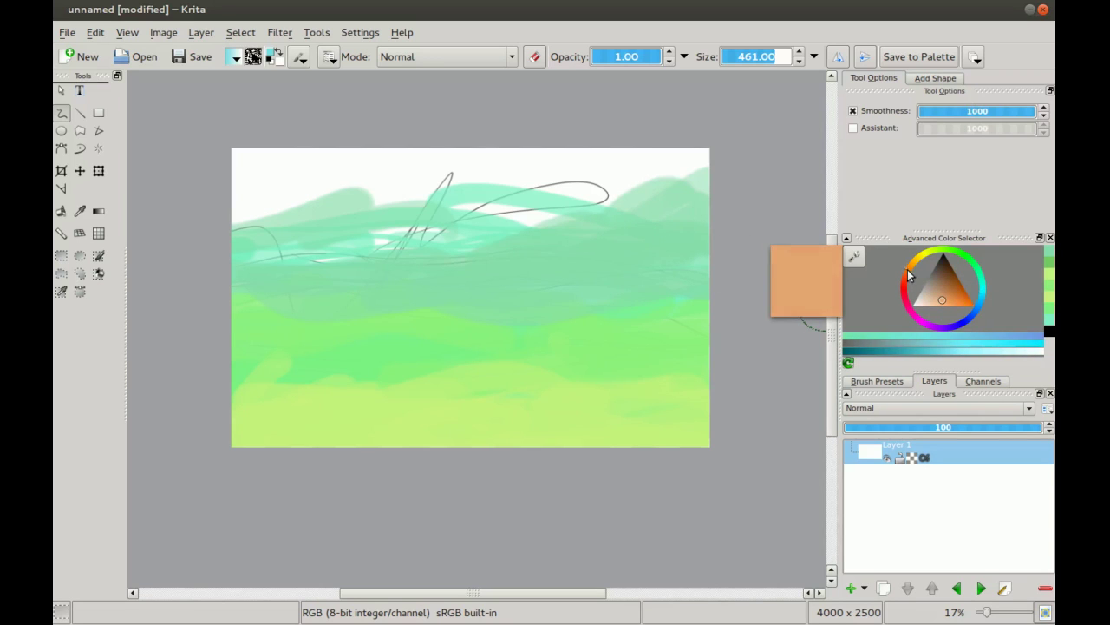
{"action": "left_click_drag", "start_coordinate": [909, 292], "coordinate": [940, 299]}
{"action": "left_click", "coordinate": [905, 282]}
{"action": "mouse_move", "coordinate": [632, 165]}
{"action": "left_mouse_down"}
{"action": "mouse_move", "coordinate": [200, 139]}
{"action": "mouse_move", "coordinate": [179, 164]}
{"action": "mouse_move", "coordinate": [646, 169]}
{"action": "left_mouse_up"}
{"action": "left_click_drag", "start_coordinate": [935, 309], "coordinate": [926, 301]}
{"action": "mouse_move", "coordinate": [555, 143]}
{"action": "left_mouse_down"}
{"action": "mouse_move", "coordinate": [139, 170]}
{"action": "mouse_move", "coordinate": [230, 219]}
{"action": "mouse_move", "coordinate": [263, 207]}
{"action": "mouse_move", "coordinate": [457, 213]}
{"action": "mouse_move", "coordinate": [338, 233]}
{"action": "mouse_move", "coordinate": [174, 235]}
{"action": "mouse_move", "coordinate": [553, 168]}
{"action": "mouse_move", "coordinate": [651, 164]}
{"action": "mouse_move", "coordinate": [659, 184]}
{"action": "mouse_move", "coordinate": [486, 208]}
{"action": "mouse_move", "coordinate": [496, 213]}
{"action": "mouse_move", "coordinate": [382, 202]}
{"action": "mouse_move", "coordinate": [216, 209]}
{"action": "mouse_move", "coordinate": [332, 201]}
{"action": "mouse_move", "coordinate": [412, 219]}
{"action": "mouse_move", "coordinate": [546, 177]}
{"action": "mouse_move", "coordinate": [473, 202]}
{"action": "mouse_move", "coordinate": [521, 165]}
{"action": "left_mouse_up"}
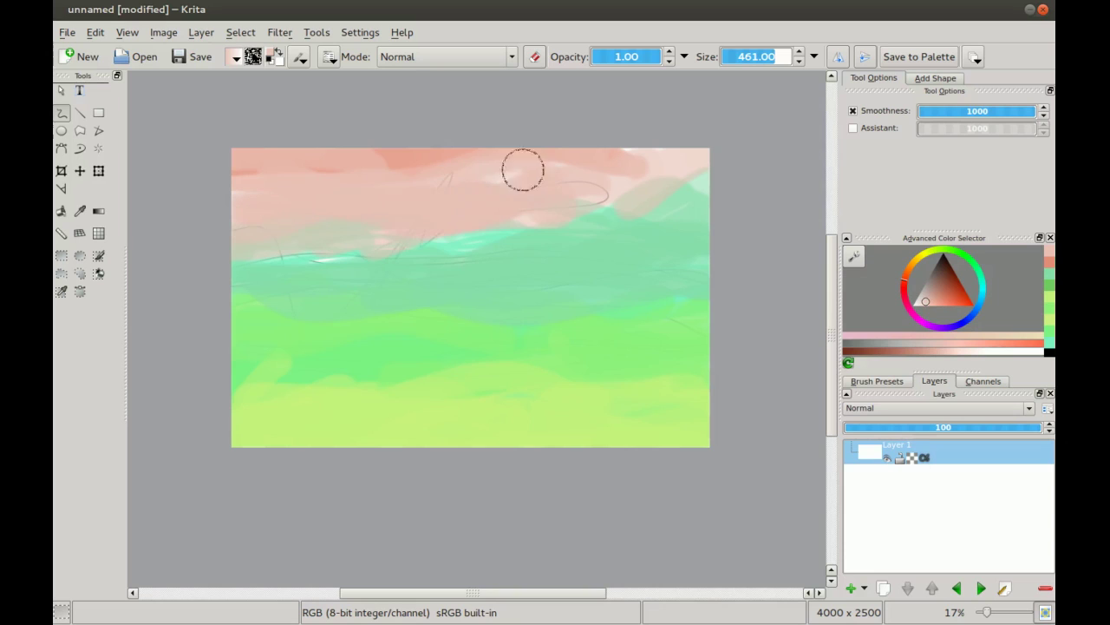
{"action": "mouse_move", "coordinate": [535, 218]}
{"action": "left_mouse_down"}
{"action": "mouse_move", "coordinate": [723, 171]}
{"action": "mouse_move", "coordinate": [587, 208]}
{"action": "mouse_move", "coordinate": [159, 203]}
{"action": "mouse_move", "coordinate": [565, 178]}
{"action": "left_mouse_up"}
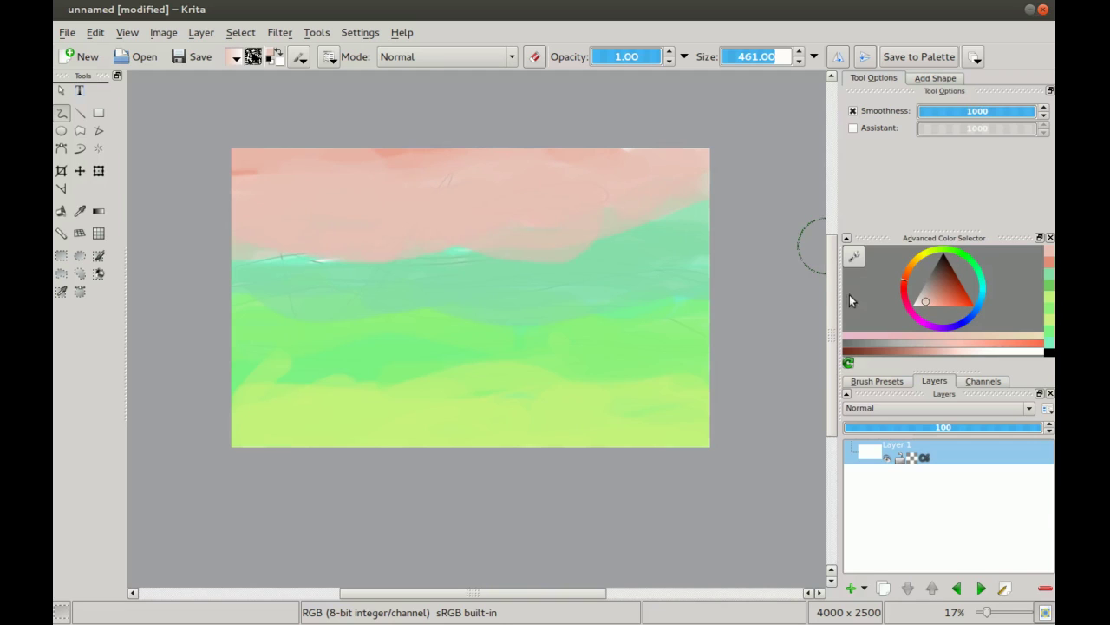
- Pick a muted olive-yellow and paint loose strokes over the yellow-green foreground and along the border between the teal hills and green band
{"action": "left_click", "coordinate": [944, 250]}
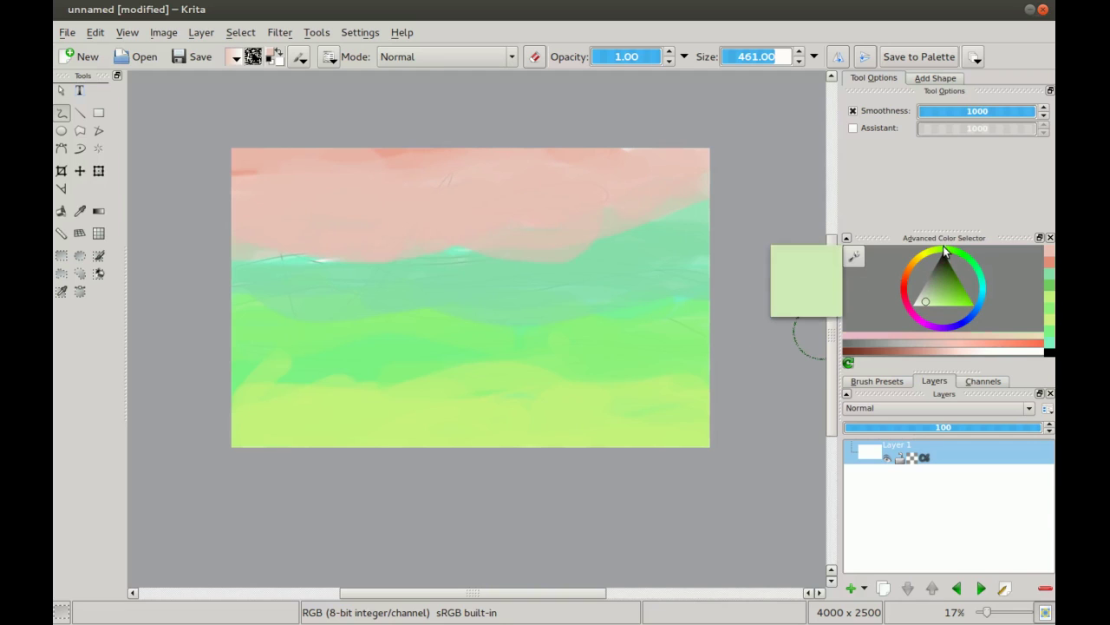
{"action": "left_click", "coordinate": [937, 259]}
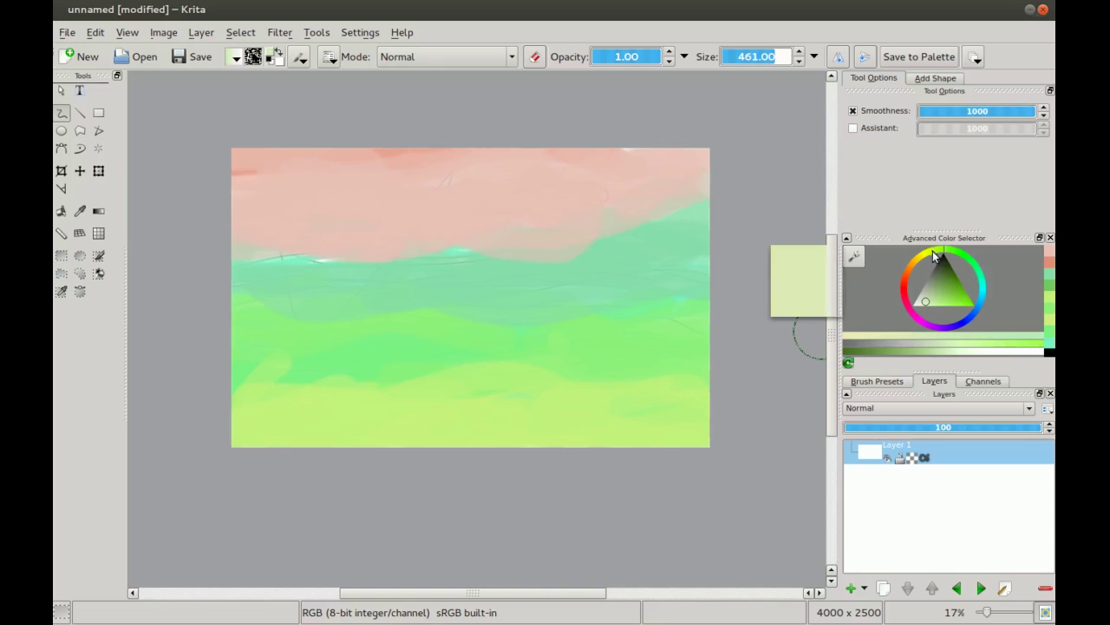
{"action": "left_click", "coordinate": [936, 298]}
{"action": "left_click_drag", "start_coordinate": [685, 409], "coordinate": [376, 446]}
{"action": "left_click_drag", "start_coordinate": [564, 412], "coordinate": [279, 399]}
{"action": "left_click_drag", "start_coordinate": [473, 406], "coordinate": [249, 442]}
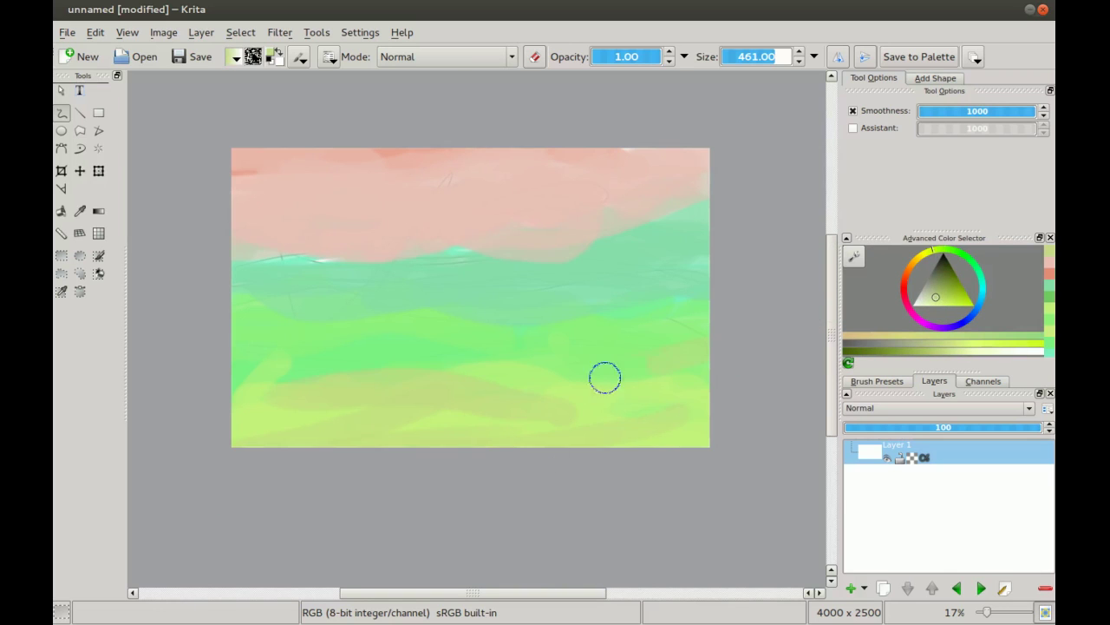
{"action": "left_click_drag", "start_coordinate": [672, 288], "coordinate": [462, 315]}
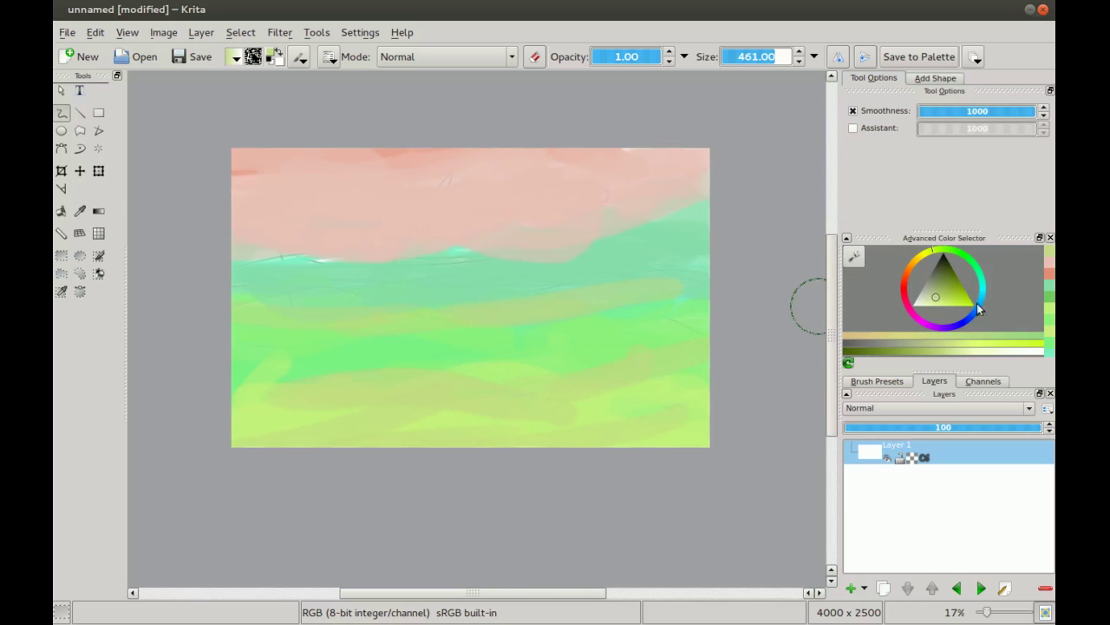
- Paint muted green and teal strokes over the hills and right slope, plus pale teal strokes along the skyline
{"action": "left_click_drag", "start_coordinate": [971, 266], "coordinate": [960, 263]}
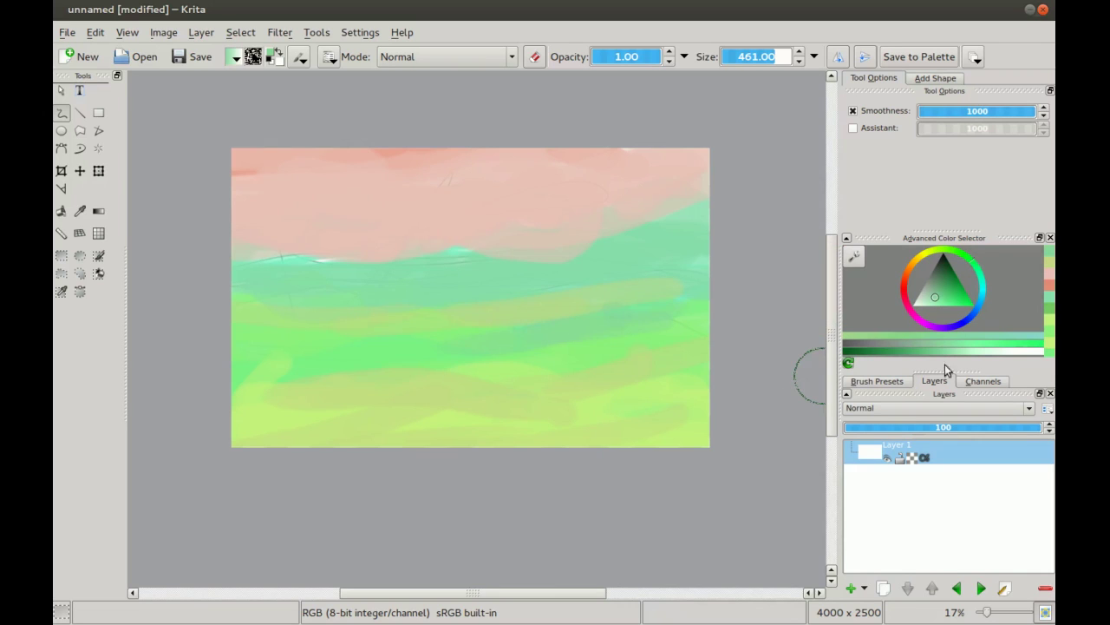
{"action": "left_click", "coordinate": [981, 275]}
{"action": "mouse_move", "coordinate": [652, 182]}
{"action": "left_mouse_down"}
{"action": "mouse_move", "coordinate": [651, 194]}
{"action": "mouse_move", "coordinate": [649, 171]}
{"action": "mouse_move", "coordinate": [532, 250]}
{"action": "left_mouse_up"}
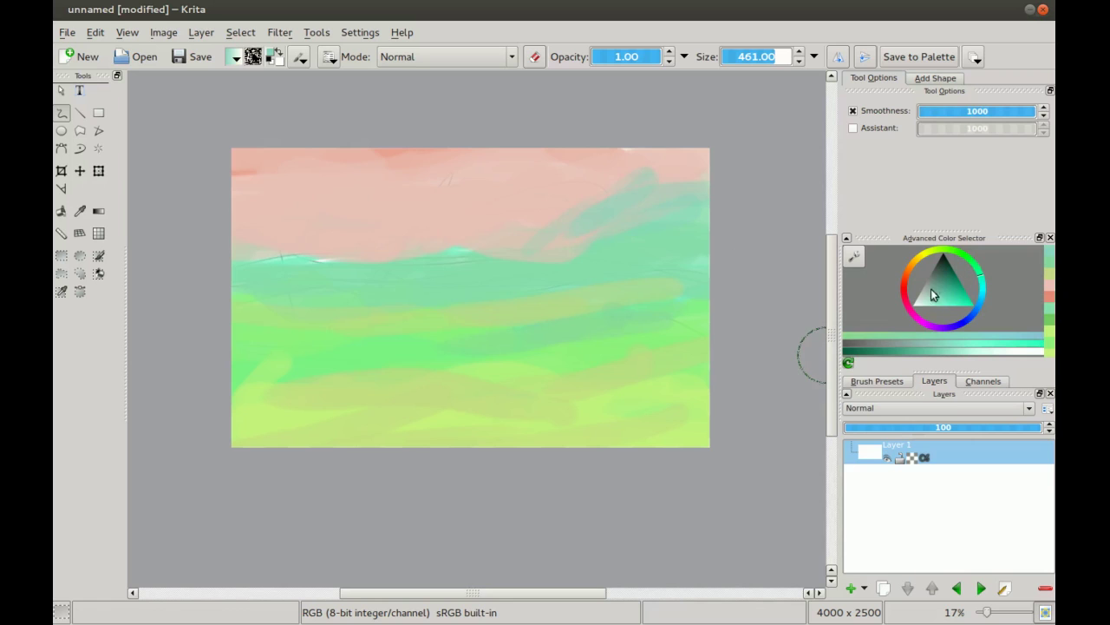
{"action": "left_click", "coordinate": [926, 300]}
{"action": "mouse_move", "coordinate": [650, 169]}
{"action": "left_mouse_down"}
{"action": "mouse_move", "coordinate": [409, 253]}
{"action": "mouse_move", "coordinate": [246, 251]}
{"action": "mouse_move", "coordinate": [534, 231]}
{"action": "left_mouse_up"}
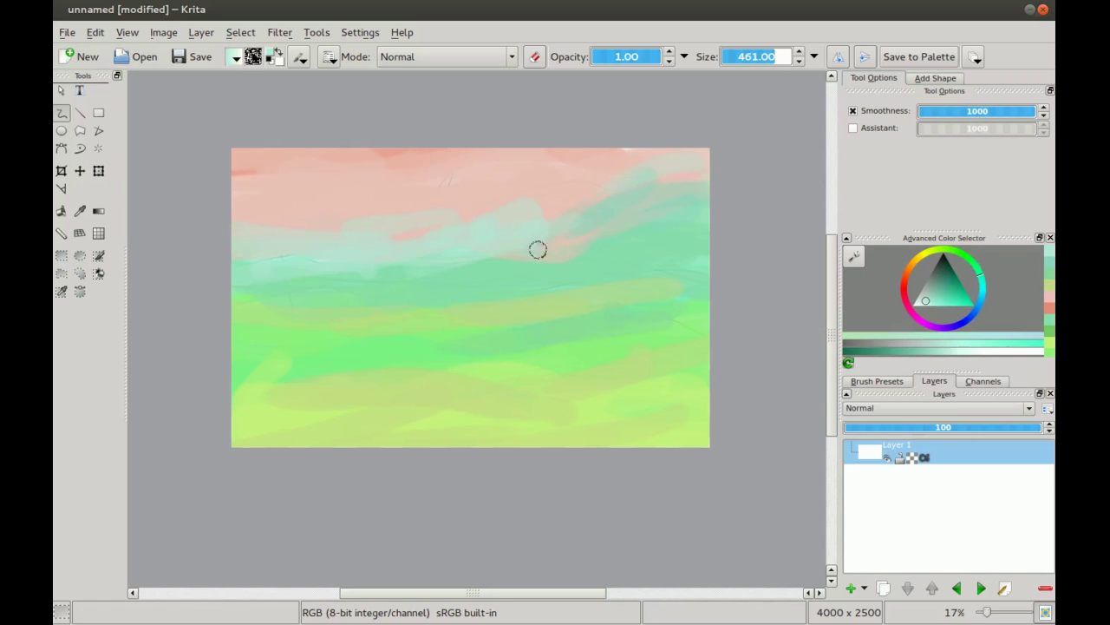
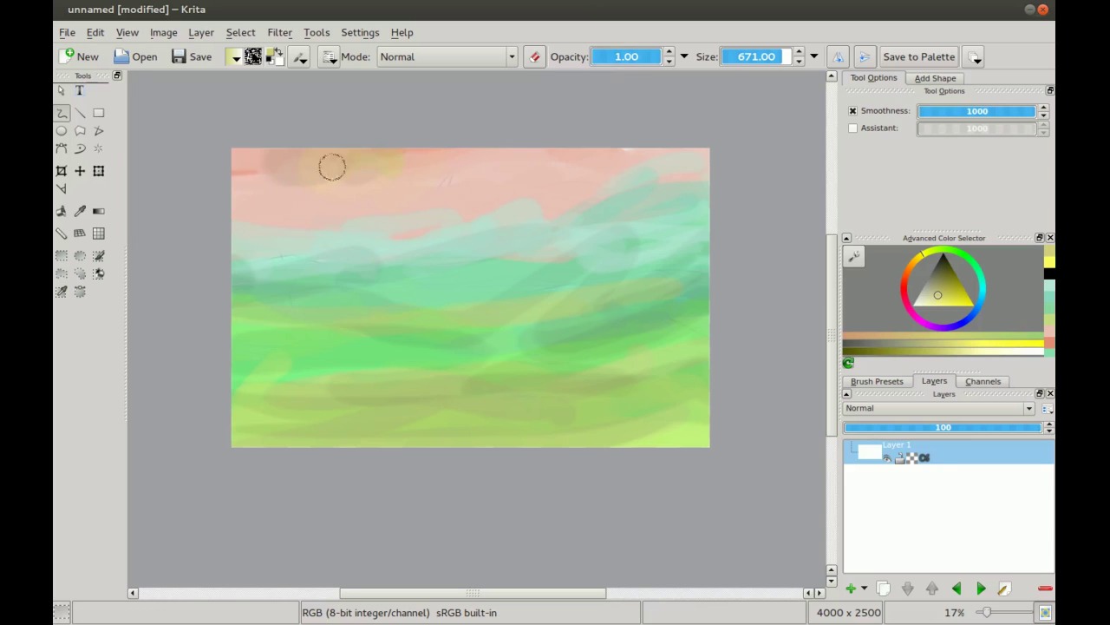
- Paint a white sun inside the yellow glow in the upper-left sky
{"action": "left_click", "coordinate": [912, 305]}
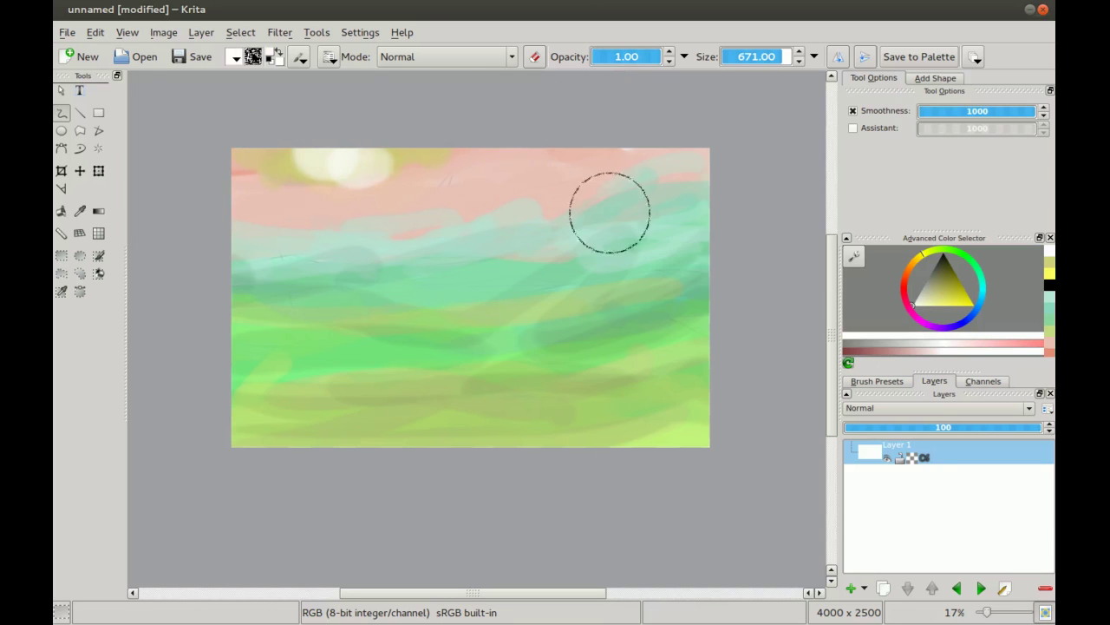
{"action": "left_click_drag", "start_coordinate": [309, 158], "coordinate": [354, 161]}
{"action": "scroll", "coordinate": [486, 227], "scroll_direction": "up", "scroll_amount": 1}
{"action": "scroll", "coordinate": [417, 231], "scroll_direction": "down", "scroll_amount": 1}
{"action": "left_click_drag", "start_coordinate": [404, 192], "coordinate": [434, 217]}
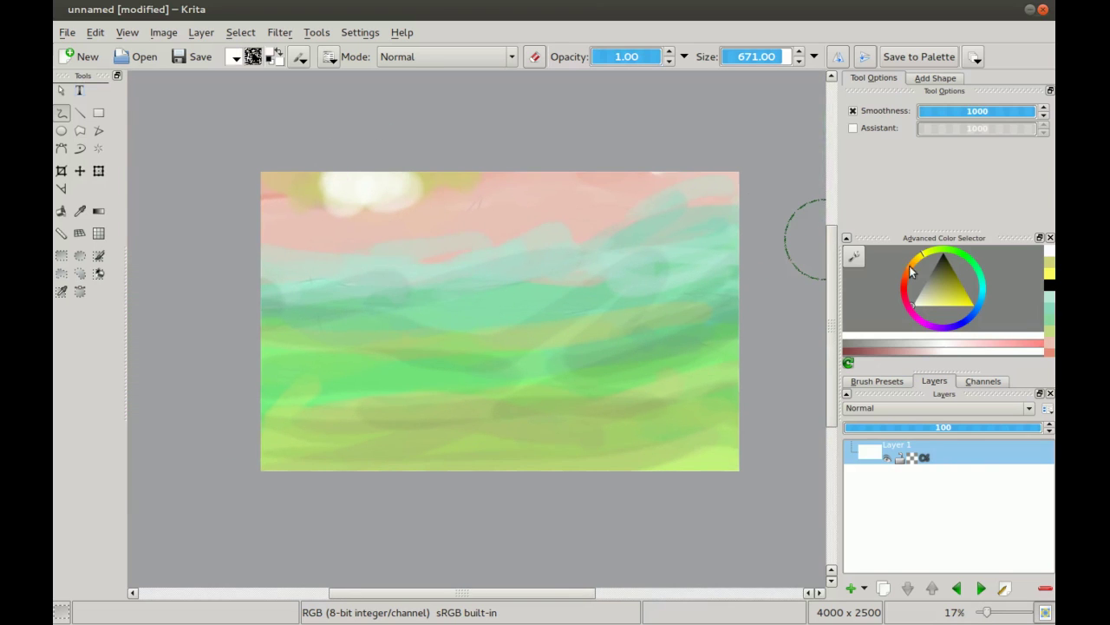
- Reduce the brush size to 461 and paint soft white clouds across the pink sky
{"action": "left_click", "coordinate": [959, 264]}
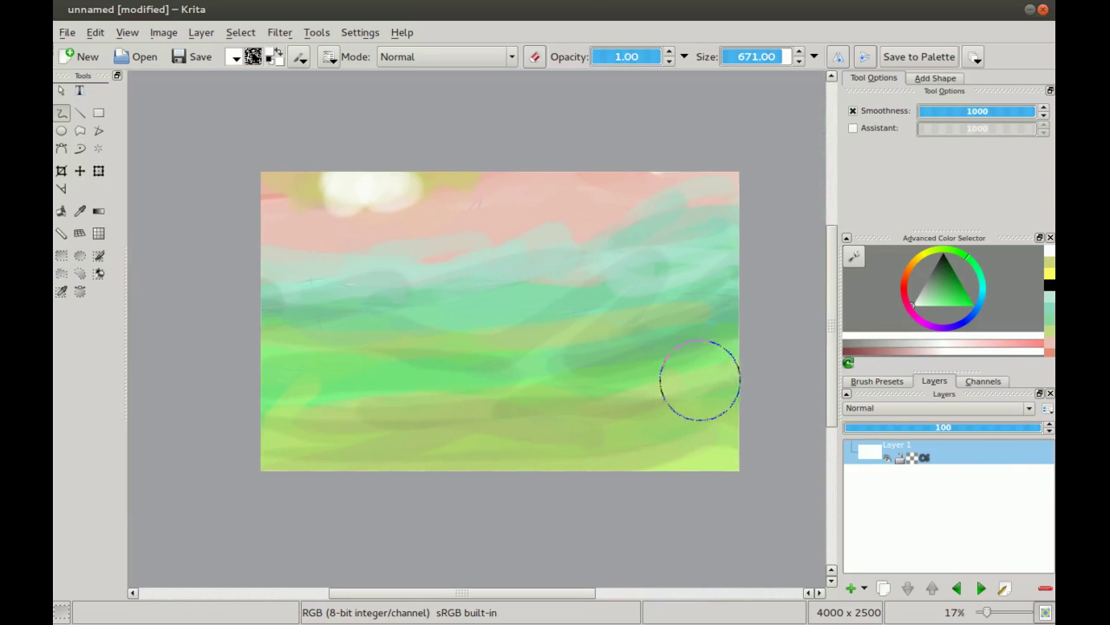
{"action": "left_click_drag", "start_coordinate": [498, 233], "coordinate": [515, 252]}
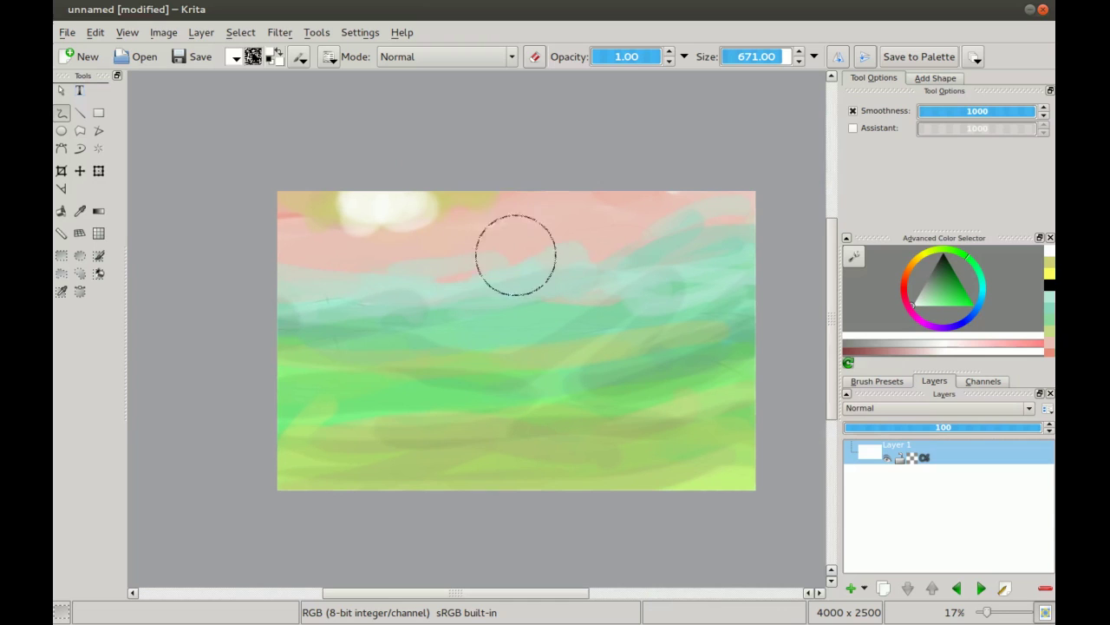
{"action": "key", "text": "bracketright"}
{"action": "key", "text": "bracketright"}
{"action": "key", "text": "bracketleft"}
{"action": "key", "text": "bracketleft"}
{"action": "key", "text": "bracketleft"}
{"action": "key", "text": "bracketleft"}
{"action": "key", "text": "bracketleft"}
{"action": "key", "text": "bracketleft"}
{"action": "key", "text": "bracketleft"}
{"action": "key", "text": "bracketleft"}
{"action": "key", "text": "bracketleft"}
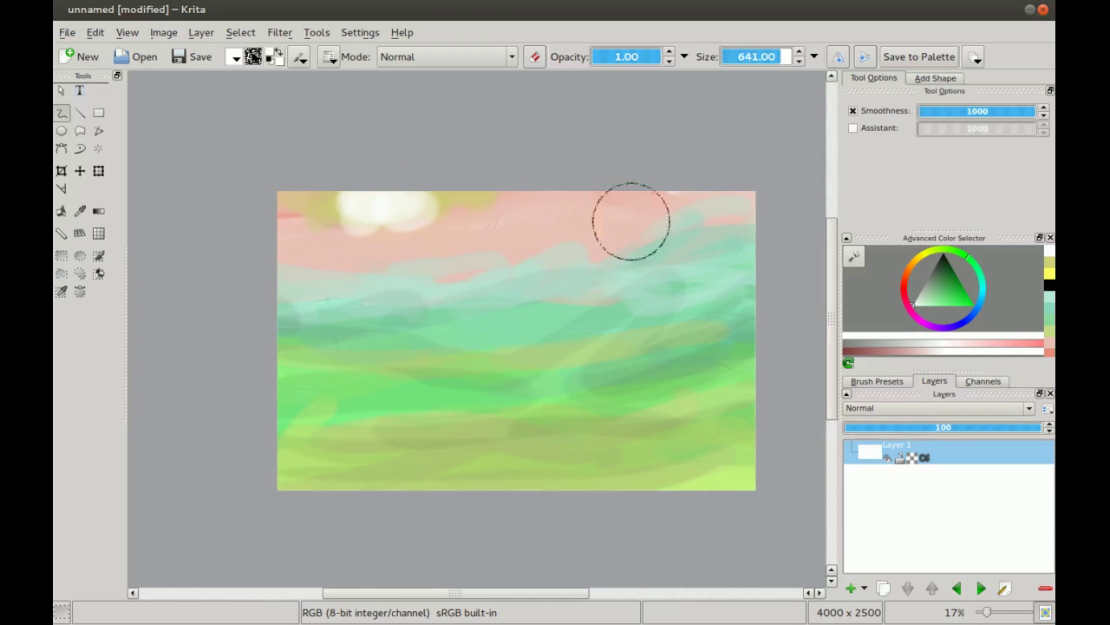
{"action": "mouse_move", "coordinate": [710, 227]}
{"action": "left_mouse_down"}
{"action": "mouse_move", "coordinate": [493, 279]}
{"action": "mouse_move", "coordinate": [426, 262]}
{"action": "mouse_move", "coordinate": [216, 272]}
{"action": "mouse_move", "coordinate": [655, 210]}
{"action": "mouse_move", "coordinate": [752, 227]}
{"action": "mouse_move", "coordinate": [248, 214]}
{"action": "mouse_move", "coordinate": [514, 254]}
{"action": "mouse_move", "coordinate": [359, 252]}
{"action": "mouse_move", "coordinate": [504, 259]}
{"action": "mouse_move", "coordinate": [308, 233]}
{"action": "mouse_move", "coordinate": [246, 242]}
{"action": "mouse_move", "coordinate": [378, 274]}
{"action": "mouse_move", "coordinate": [767, 310]}
{"action": "mouse_move", "coordinate": [606, 320]}
{"action": "mouse_move", "coordinate": [567, 264]}
{"action": "mouse_move", "coordinate": [745, 275]}
{"action": "left_mouse_up"}
- Repaint the distant hills in muted teal and blue-green, from the high right slope across to the canvas's left edge
{"action": "left_click_drag", "start_coordinate": [988, 295], "coordinate": [978, 273]}
{"action": "left_click_drag", "start_coordinate": [933, 311], "coordinate": [941, 291]}
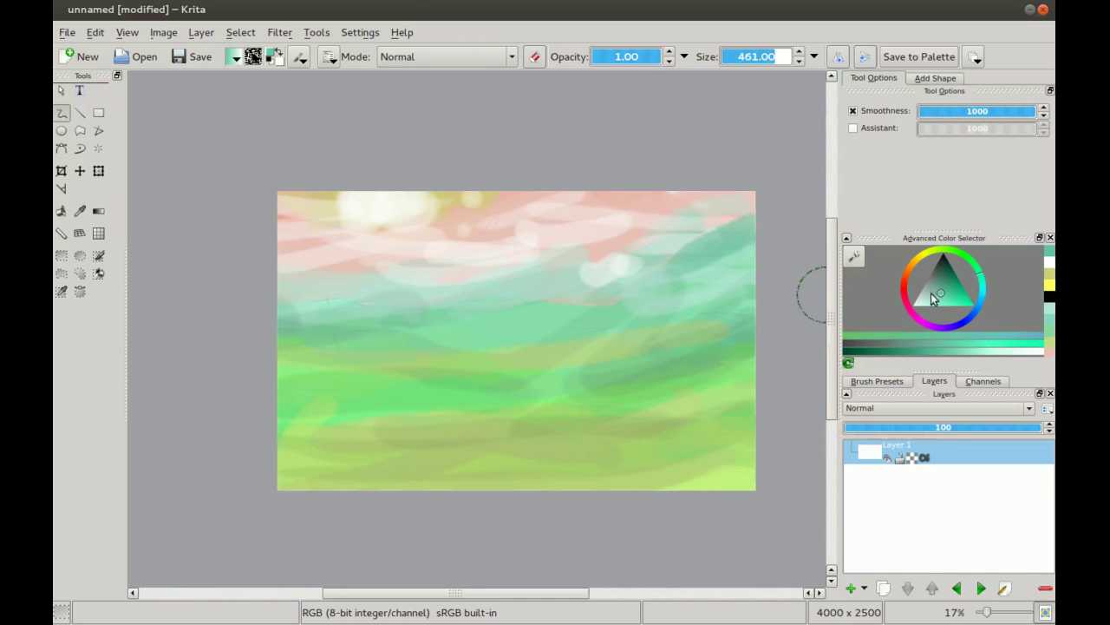
{"action": "left_click", "coordinate": [931, 293]}
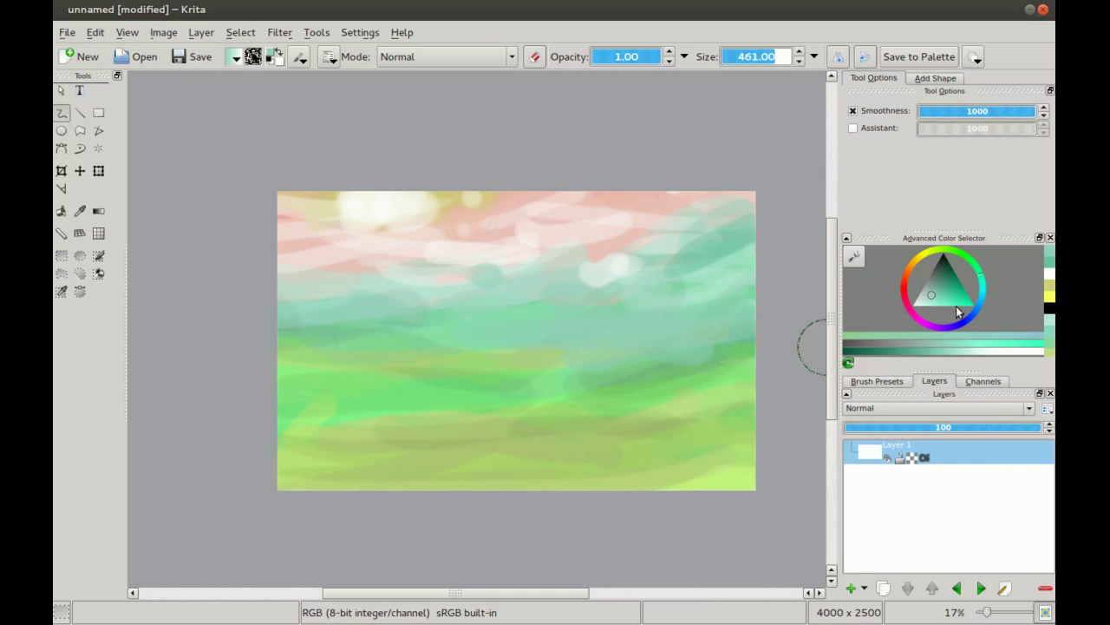
{"action": "left_click", "coordinate": [983, 282]}
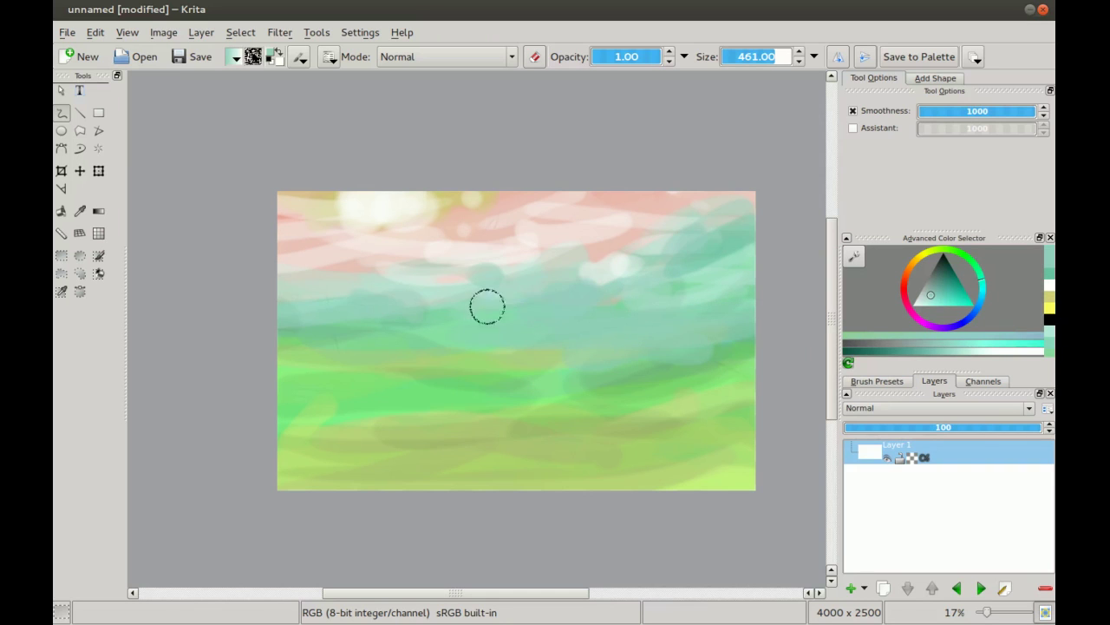
{"action": "left_click_drag", "start_coordinate": [291, 278], "coordinate": [471, 298]}
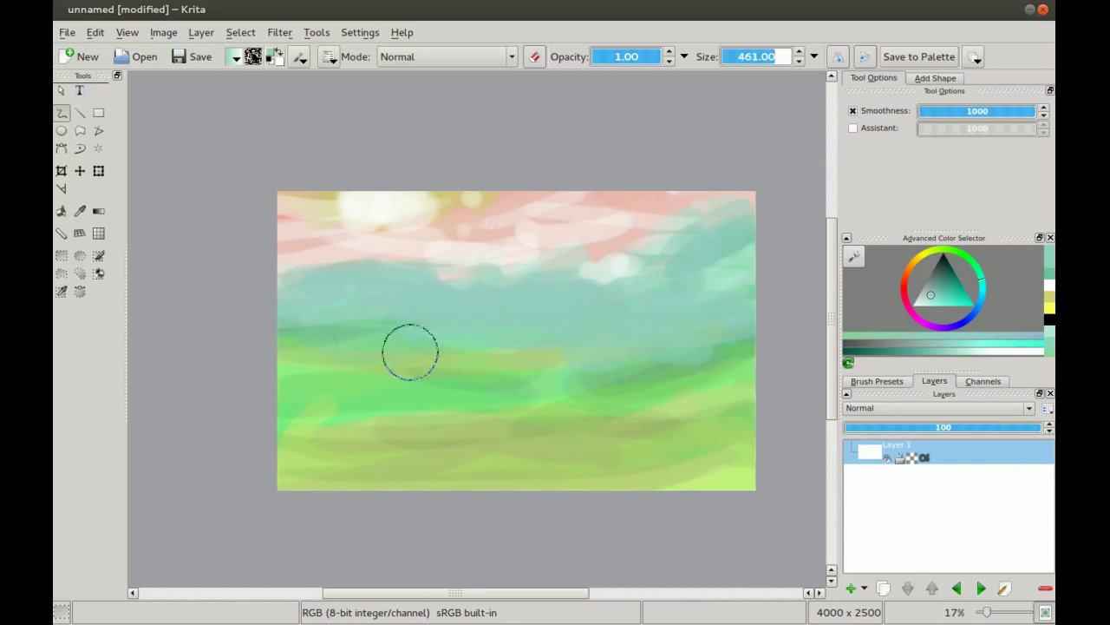
- Pick a dark teal, shrink the brush and sketch ridge lines along the foot of the right-hand mountain slope
{"action": "left_click", "coordinate": [944, 278]}
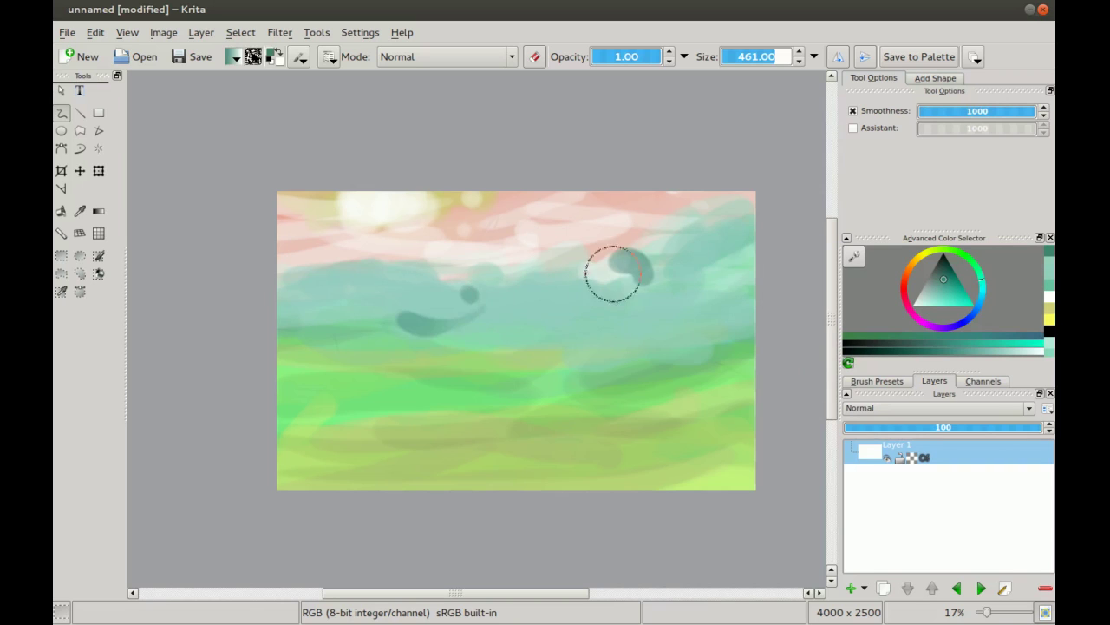
{"action": "key", "text": "bracketleft"}
{"action": "key", "text": "bracketleft"}
{"action": "key", "text": "bracketleft"}
{"action": "key", "text": "bracketleft"}
{"action": "key", "text": "bracketleft"}
{"action": "key", "text": "bracketleft"}
{"action": "key", "text": "bracketleft"}
{"action": "key", "text": "bracketleft"}
{"action": "key", "text": "bracketleft"}
{"action": "key", "text": "bracketleft"}
{"action": "key", "text": "bracketleft"}
{"action": "key", "text": "bracketleft"}
{"action": "key", "text": "bracketleft"}
{"action": "mouse_move", "coordinate": [635, 288]}
{"action": "left_mouse_down"}
{"action": "mouse_move", "coordinate": [694, 253]}
{"action": "mouse_move", "coordinate": [713, 269]}
{"action": "left_mouse_up"}
{"action": "mouse_move", "coordinate": [557, 292]}
{"action": "left_mouse_down"}
{"action": "mouse_move", "coordinate": [458, 299]}
{"action": "mouse_move", "coordinate": [622, 300]}
{"action": "mouse_move", "coordinate": [645, 316]}
{"action": "left_mouse_up"}
- Set the brush size to 101 and opacity to 0.45, and sketch dark teal ridges and a peak in the middle of the mountains
{"action": "key", "text": "bracketright"}
{"action": "key", "text": "bracketright"}
{"action": "key", "text": "bracketright"}
{"action": "left_click", "coordinate": [623, 56]}
{"action": "mouse_move", "coordinate": [532, 320]}
{"action": "left_mouse_down"}
{"action": "mouse_move", "coordinate": [568, 302]}
{"action": "mouse_move", "coordinate": [548, 337]}
{"action": "left_mouse_up"}
{"action": "left_click_drag", "start_coordinate": [531, 317], "coordinate": [616, 346]}
{"action": "left_click_drag", "start_coordinate": [590, 279], "coordinate": [627, 319]}
{"action": "left_click_drag", "start_coordinate": [550, 268], "coordinate": [610, 303]}
{"action": "left_click_drag", "start_coordinate": [562, 253], "coordinate": [613, 294]}
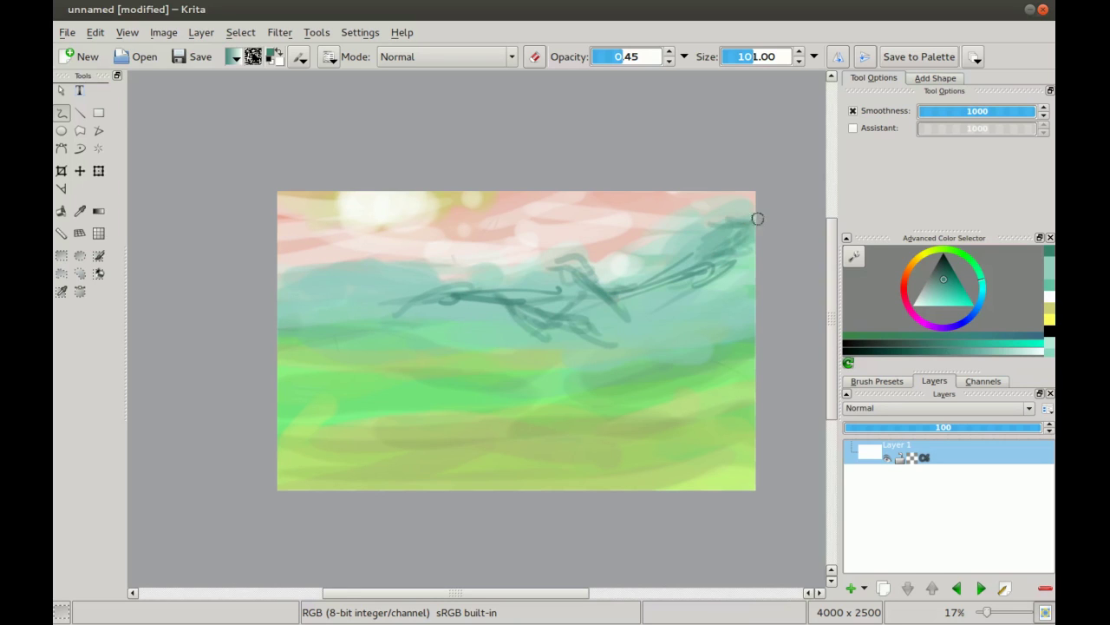
- Extend the dark teal contour lines over the mountains' lower right flank and their left part
{"action": "mouse_move", "coordinate": [760, 305]}
{"action": "left_mouse_down"}
{"action": "mouse_move", "coordinate": [737, 267]}
{"action": "mouse_move", "coordinate": [763, 276]}
{"action": "mouse_move", "coordinate": [663, 327]}
{"action": "mouse_move", "coordinate": [674, 347]}
{"action": "mouse_move", "coordinate": [641, 352]}
{"action": "left_mouse_up"}
{"action": "left_click_drag", "start_coordinate": [401, 277], "coordinate": [430, 275]}
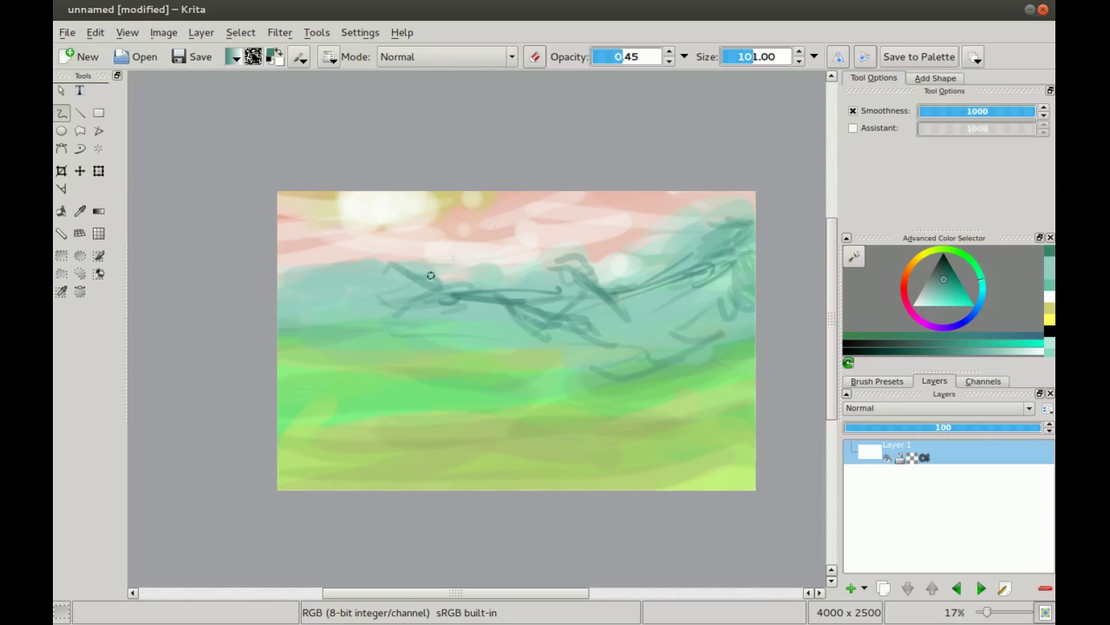
{"action": "mouse_move", "coordinate": [285, 284]}
{"action": "left_mouse_down"}
{"action": "mouse_move", "coordinate": [325, 262]}
{"action": "mouse_move", "coordinate": [314, 304]}
{"action": "mouse_move", "coordinate": [415, 313]}
{"action": "mouse_move", "coordinate": [441, 335]}
{"action": "mouse_move", "coordinate": [545, 344]}
{"action": "left_mouse_up"}
- Paint white snow on the peaks from the right mountain to the left range, raising the brush opacity to 1.00
{"action": "left_click", "coordinate": [913, 308]}
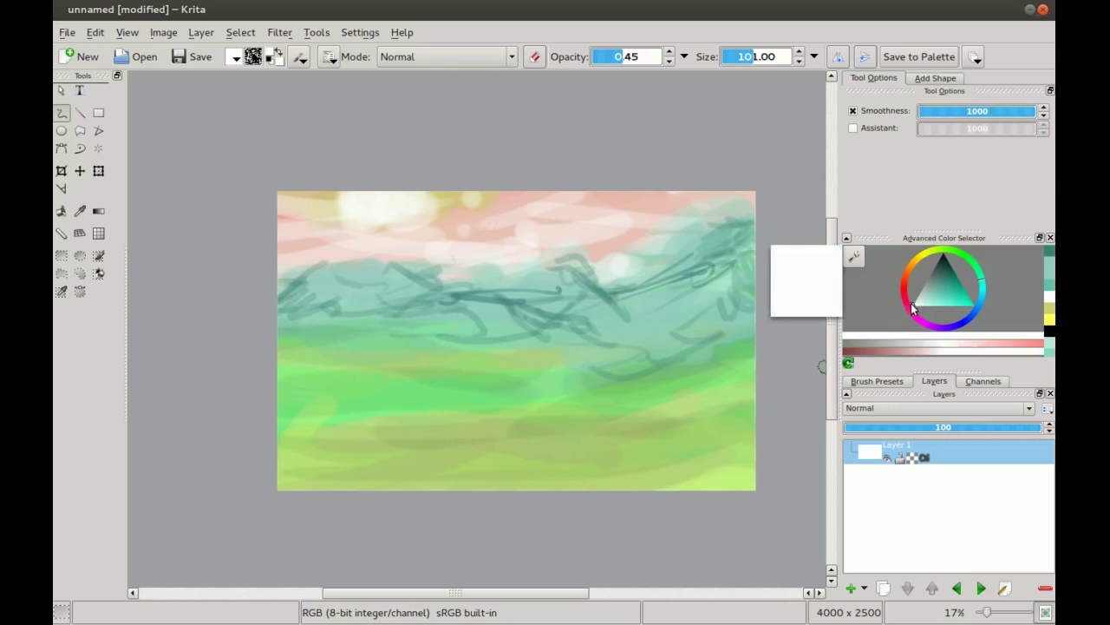
{"action": "mouse_move", "coordinate": [703, 228]}
{"action": "left_mouse_down"}
{"action": "mouse_move", "coordinate": [743, 216]}
{"action": "mouse_move", "coordinate": [725, 219]}
{"action": "left_mouse_up"}
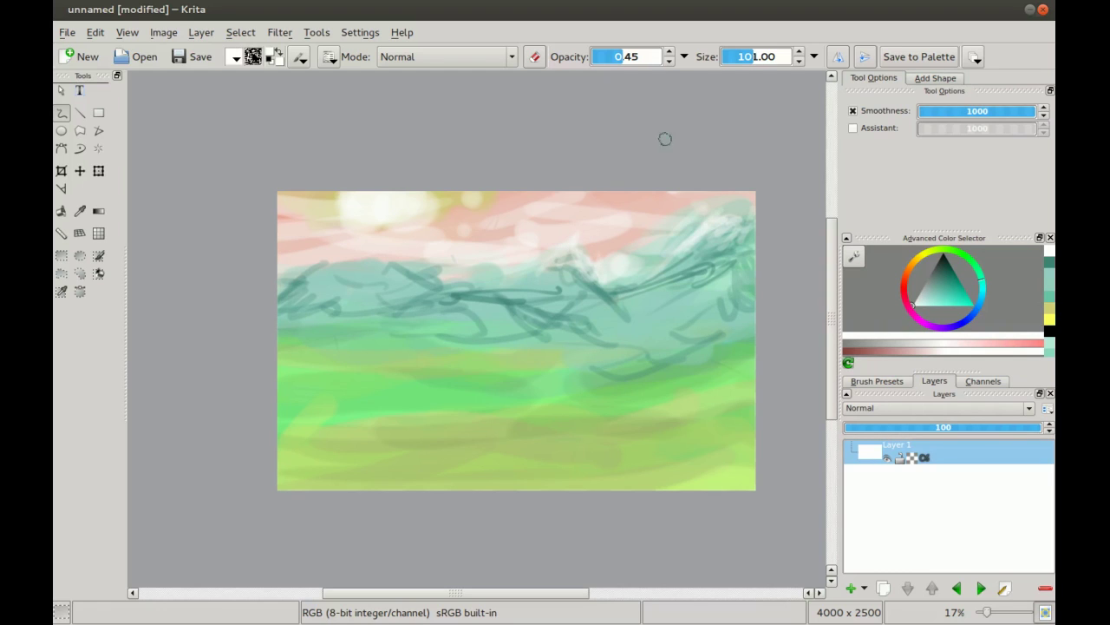
{"action": "left_click_drag", "start_coordinate": [640, 52], "coordinate": [666, 53]}
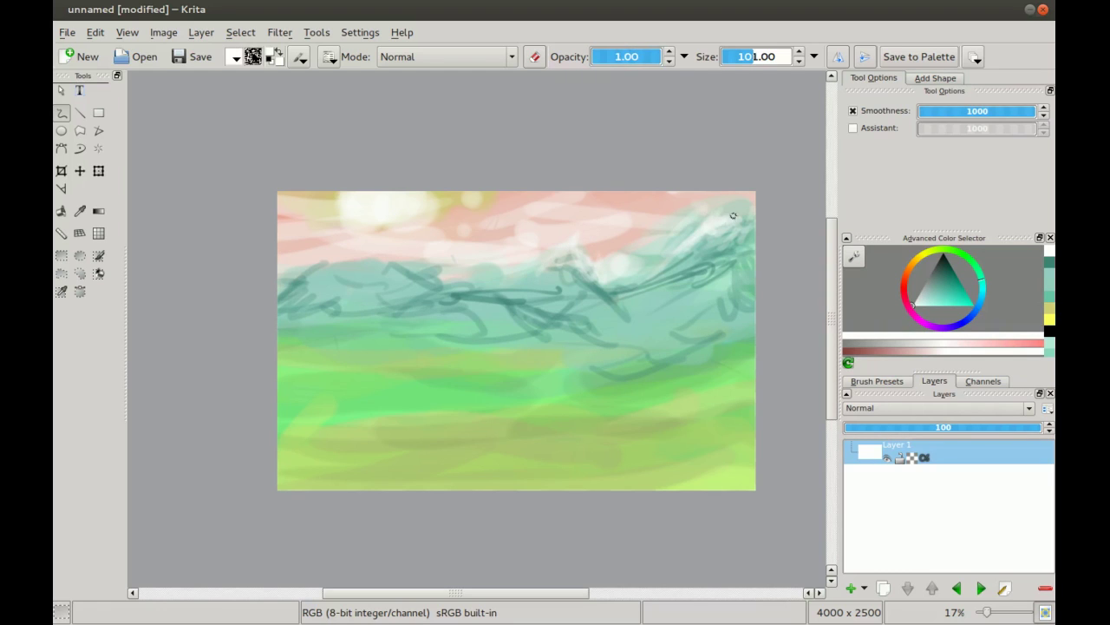
{"action": "mouse_move", "coordinate": [715, 229]}
{"action": "left_mouse_down"}
{"action": "mouse_move", "coordinate": [717, 262]}
{"action": "mouse_move", "coordinate": [729, 261]}
{"action": "mouse_move", "coordinate": [694, 293]}
{"action": "mouse_move", "coordinate": [722, 240]}
{"action": "left_mouse_up"}
{"action": "left_click_drag", "start_coordinate": [606, 269], "coordinate": [595, 276]}
{"action": "mouse_move", "coordinate": [729, 274]}
{"action": "left_mouse_down"}
{"action": "mouse_move", "coordinate": [672, 296]}
{"action": "mouse_move", "coordinate": [743, 255]}
{"action": "mouse_move", "coordinate": [729, 284]}
{"action": "mouse_move", "coordinate": [748, 235]}
{"action": "left_mouse_up"}
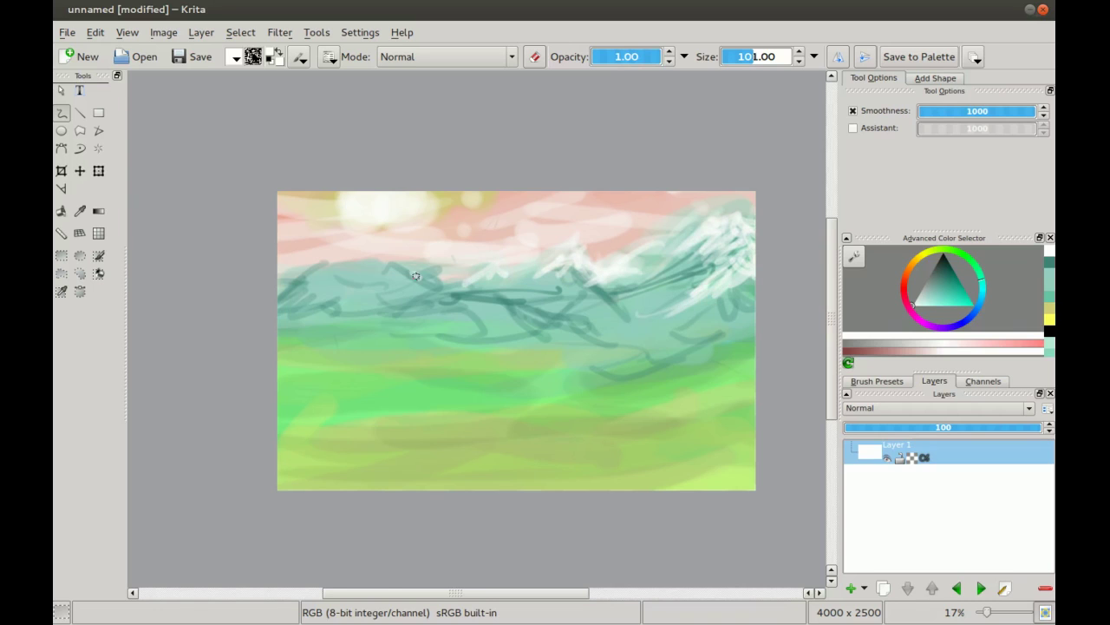
{"action": "left_click_drag", "start_coordinate": [384, 270], "coordinate": [326, 269]}
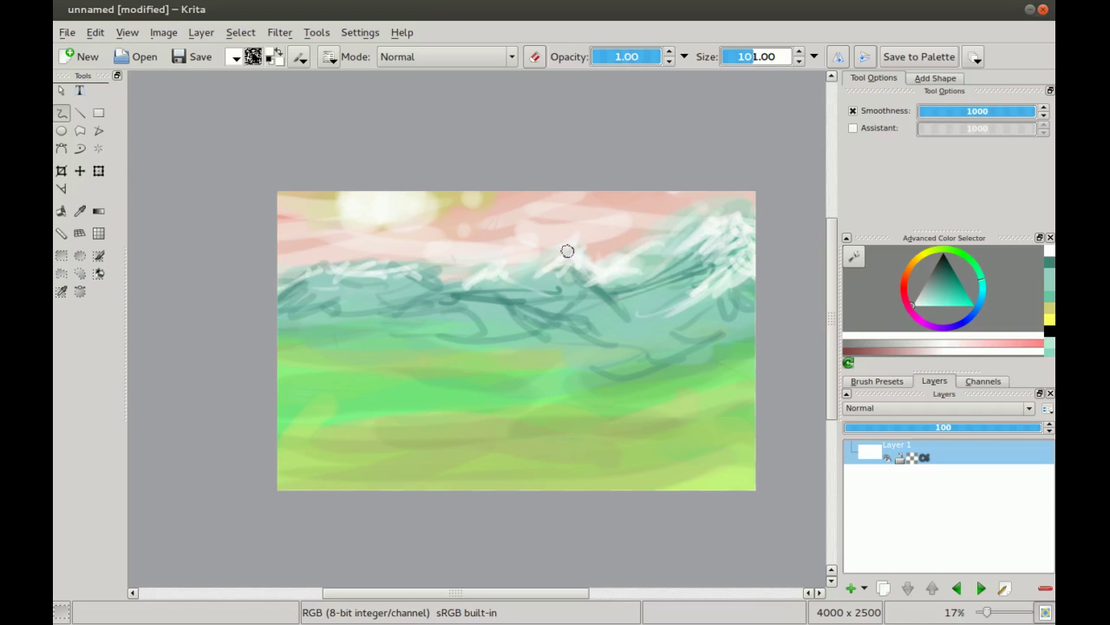
- Pick a dark brown, try strokes in the sky above the central peak and undo the last one
{"action": "left_click", "coordinate": [942, 279]}
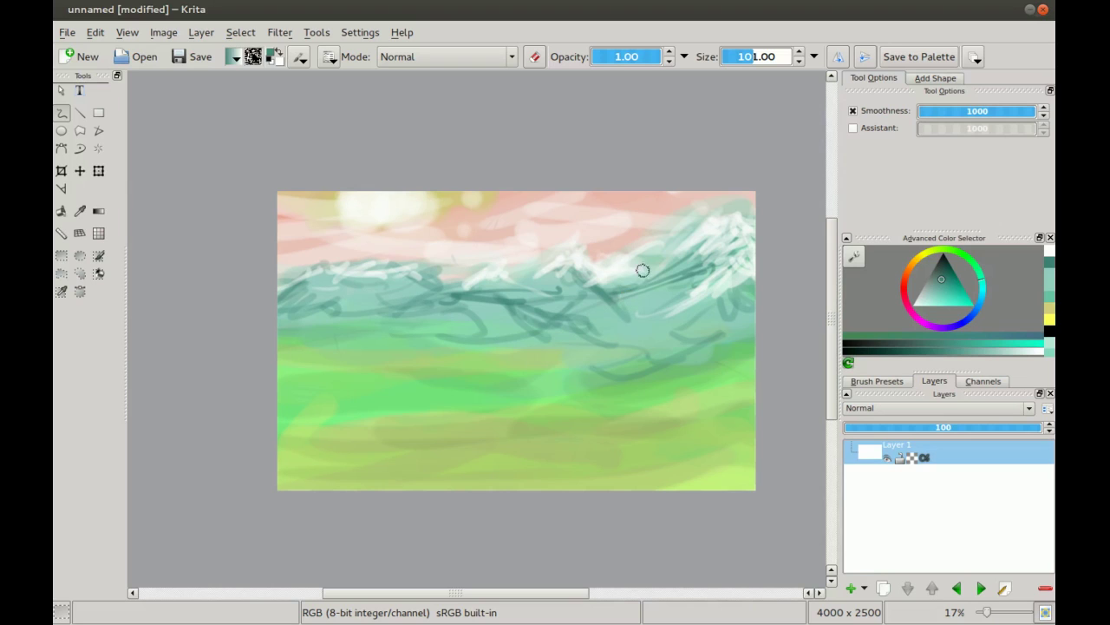
{"action": "left_click", "coordinate": [943, 262]}
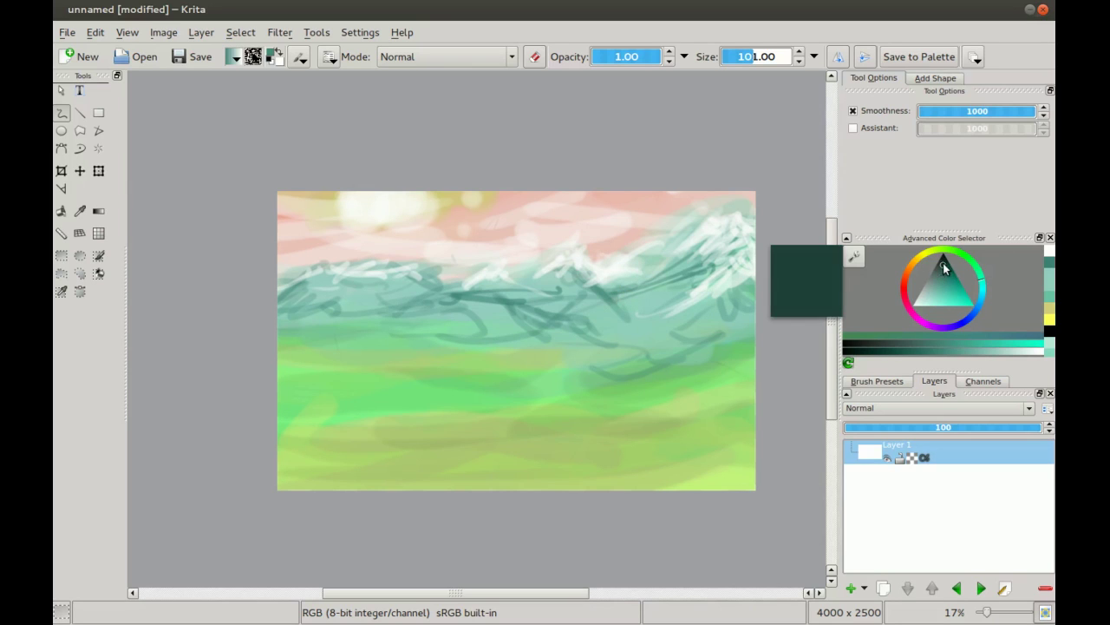
{"action": "left_click", "coordinate": [905, 280]}
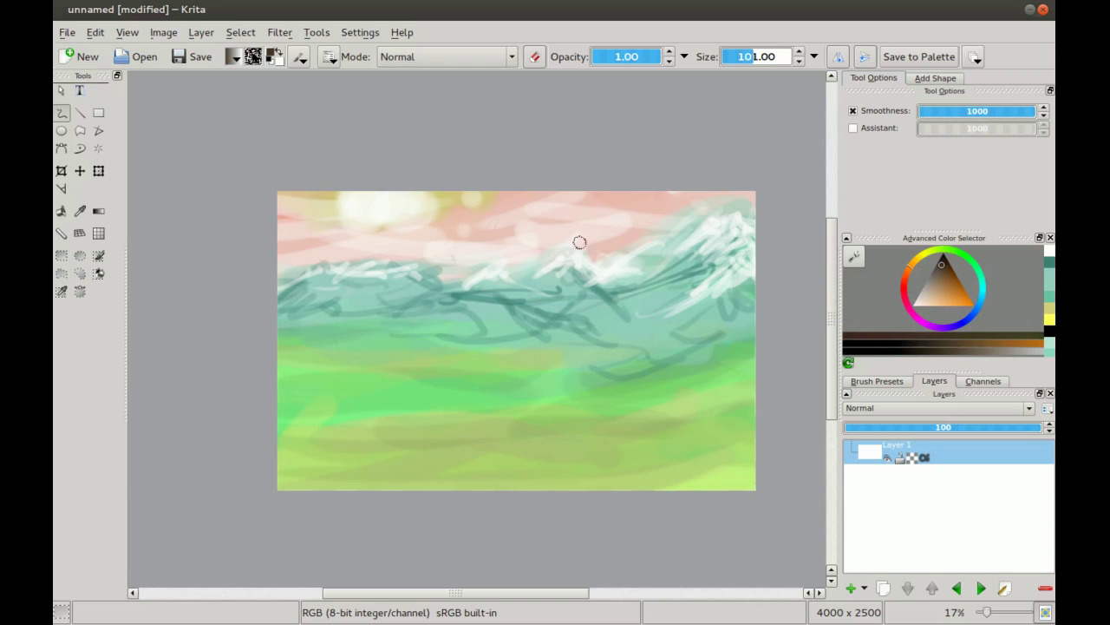
{"action": "left_click_drag", "start_coordinate": [588, 237], "coordinate": [589, 250]}
{"action": "left_click_drag", "start_coordinate": [612, 226], "coordinate": [645, 227]}
{"action": "key", "text": "ctrl+z"}
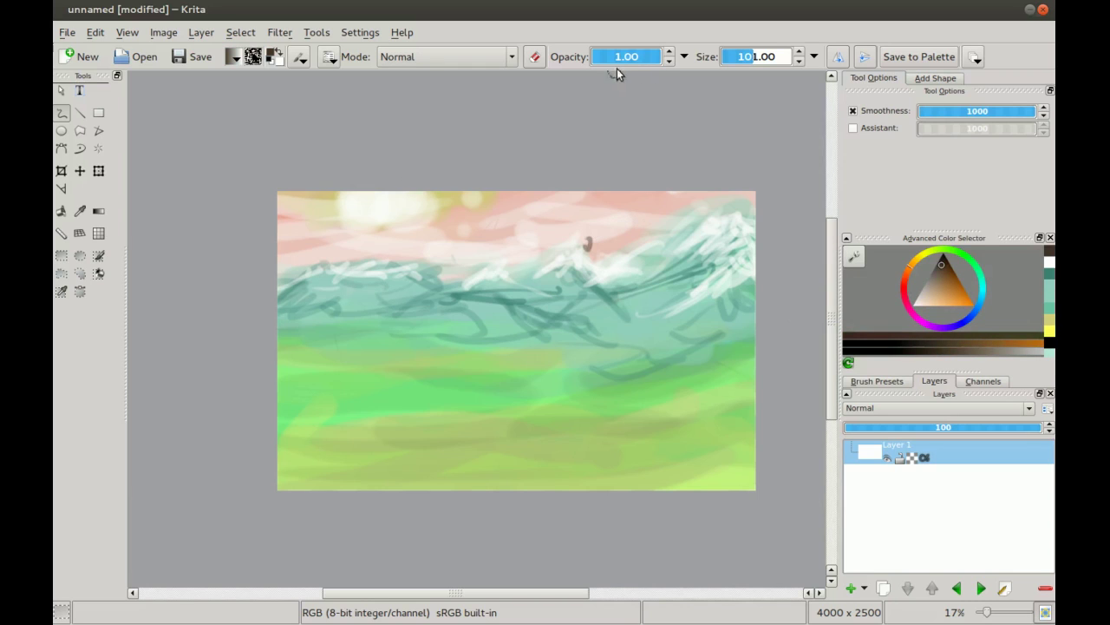
- Set the opacity to 0.43 and brush size to 221, and paint dark brown storm clouds across the whole sky
{"action": "left_click", "coordinate": [621, 60]}
{"action": "key", "text": "bracketright"}
{"action": "key", "text": "bracketright"}
{"action": "key", "text": "bracketright"}
{"action": "key", "text": "bracketright"}
{"action": "mouse_move", "coordinate": [543, 186]}
{"action": "left_mouse_down"}
{"action": "mouse_move", "coordinate": [601, 211]}
{"action": "mouse_move", "coordinate": [733, 197]}
{"action": "left_mouse_up"}
{"action": "mouse_move", "coordinate": [623, 212]}
{"action": "left_mouse_down"}
{"action": "mouse_move", "coordinate": [507, 217]}
{"action": "mouse_move", "coordinate": [496, 203]}
{"action": "mouse_move", "coordinate": [590, 221]}
{"action": "left_mouse_up"}
{"action": "mouse_move", "coordinate": [216, 190]}
{"action": "left_mouse_down"}
{"action": "mouse_move", "coordinate": [306, 209]}
{"action": "mouse_move", "coordinate": [282, 224]}
{"action": "mouse_move", "coordinate": [292, 229]}
{"action": "mouse_move", "coordinate": [419, 241]}
{"action": "mouse_move", "coordinate": [578, 231]}
{"action": "mouse_move", "coordinate": [499, 251]}
{"action": "mouse_move", "coordinate": [638, 234]}
{"action": "mouse_move", "coordinate": [594, 247]}
{"action": "mouse_move", "coordinate": [642, 214]}
{"action": "mouse_move", "coordinate": [549, 233]}
{"action": "mouse_move", "coordinate": [269, 252]}
{"action": "mouse_move", "coordinate": [266, 211]}
{"action": "mouse_move", "coordinate": [295, 211]}
{"action": "mouse_move", "coordinate": [284, 251]}
{"action": "mouse_move", "coordinate": [492, 214]}
{"action": "mouse_move", "coordinate": [408, 220]}
{"action": "mouse_move", "coordinate": [446, 225]}
{"action": "mouse_move", "coordinate": [415, 202]}
{"action": "mouse_move", "coordinate": [519, 192]}
{"action": "mouse_move", "coordinate": [613, 213]}
{"action": "mouse_move", "coordinate": [447, 236]}
{"action": "mouse_move", "coordinate": [491, 249]}
{"action": "mouse_move", "coordinate": [370, 228]}
{"action": "mouse_move", "coordinate": [444, 212]}
{"action": "mouse_move", "coordinate": [439, 200]}
{"action": "mouse_move", "coordinate": [261, 222]}
{"action": "mouse_move", "coordinate": [386, 257]}
{"action": "mouse_move", "coordinate": [491, 253]}
{"action": "mouse_move", "coordinate": [455, 260]}
{"action": "mouse_move", "coordinate": [482, 267]}
{"action": "mouse_move", "coordinate": [512, 240]}
{"action": "mouse_move", "coordinate": [548, 258]}
{"action": "mouse_move", "coordinate": [562, 227]}
{"action": "mouse_move", "coordinate": [616, 228]}
{"action": "mouse_move", "coordinate": [440, 217]}
{"action": "mouse_move", "coordinate": [592, 227]}
{"action": "mouse_move", "coordinate": [592, 203]}
{"action": "mouse_move", "coordinate": [642, 178]}
{"action": "left_mouse_up"}
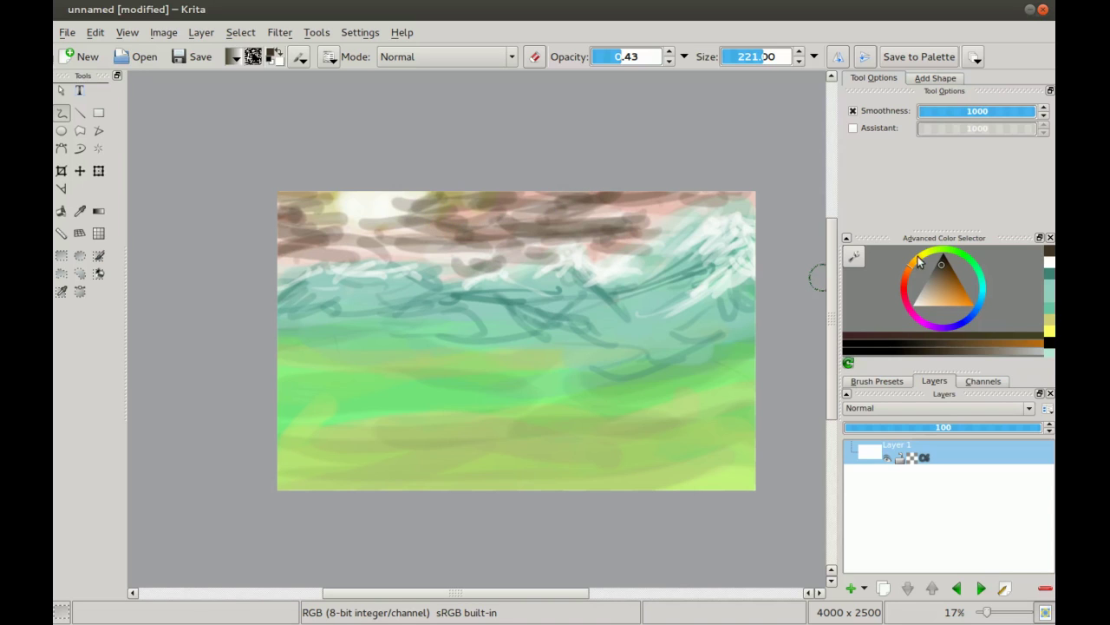
- Pick a bright yellow and paint a diagonal light ray from the sun down over the mountains to the green band
{"action": "left_click_drag", "start_coordinate": [917, 256], "coordinate": [927, 252]}
{"action": "left_click", "coordinate": [941, 300]}
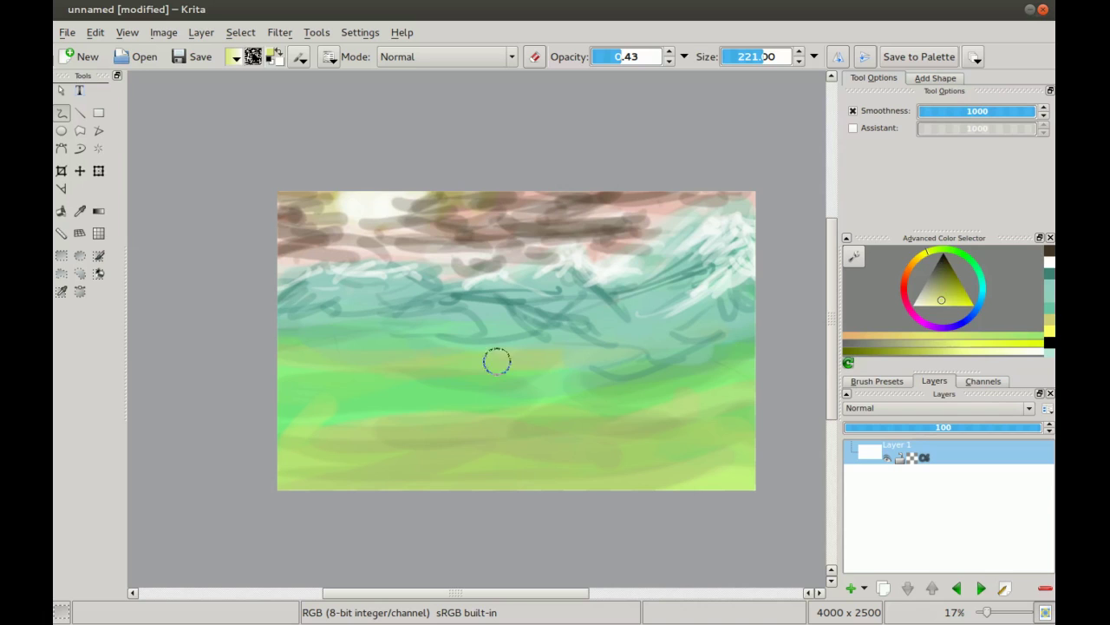
{"action": "left_click_drag", "start_coordinate": [393, 198], "coordinate": [555, 368]}
- Lower the brush opacity to 0.28 and paint more translucent yellow light rays fanning out from the sun over the mountains and fields
{"action": "left_click", "coordinate": [633, 59]}
{"action": "left_click", "coordinate": [611, 59]}
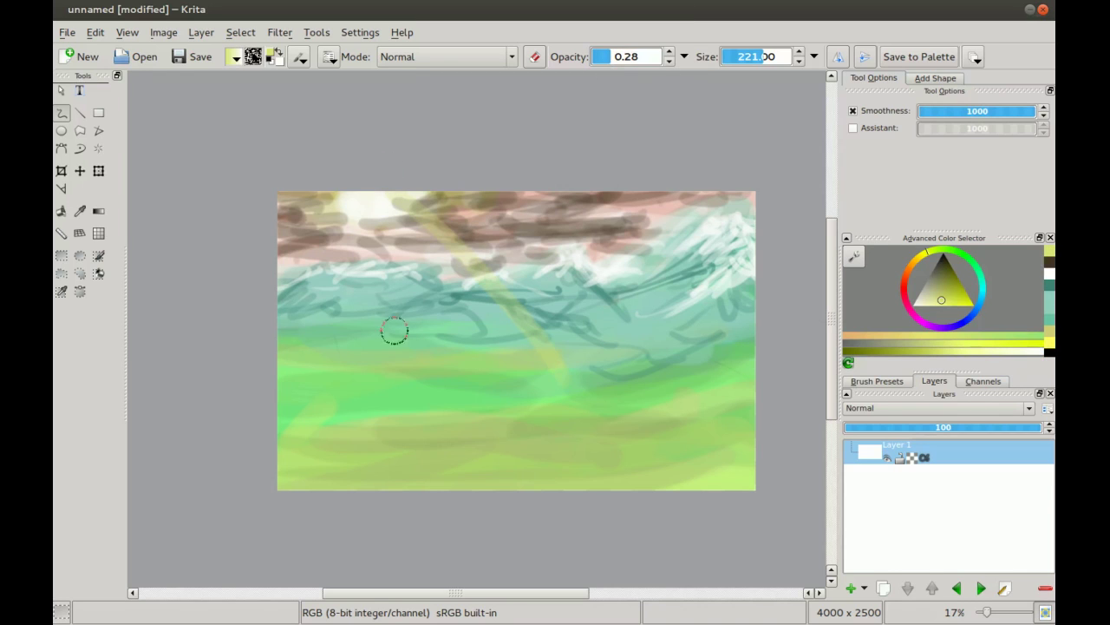
{"action": "mouse_move", "coordinate": [448, 335]}
{"action": "left_mouse_down"}
{"action": "mouse_move", "coordinate": [398, 302]}
{"action": "mouse_move", "coordinate": [324, 154]}
{"action": "mouse_move", "coordinate": [617, 348]}
{"action": "left_mouse_up"}
{"action": "mouse_move", "coordinate": [395, 189]}
{"action": "left_mouse_down"}
{"action": "mouse_move", "coordinate": [451, 209]}
{"action": "mouse_move", "coordinate": [660, 362]}
{"action": "left_mouse_up"}
{"action": "left_click_drag", "start_coordinate": [337, 158], "coordinate": [677, 346]}
{"action": "mouse_move", "coordinate": [381, 195]}
{"action": "left_mouse_down"}
{"action": "mouse_move", "coordinate": [489, 246]}
{"action": "mouse_move", "coordinate": [659, 373]}
{"action": "left_mouse_up"}
{"action": "left_click_drag", "start_coordinate": [313, 152], "coordinate": [390, 368]}
{"action": "mouse_move", "coordinate": [365, 175]}
{"action": "left_mouse_down"}
{"action": "mouse_move", "coordinate": [489, 229]}
{"action": "mouse_move", "coordinate": [707, 296]}
{"action": "left_mouse_up"}
{"action": "left_click_drag", "start_coordinate": [658, 202], "coordinate": [638, 299]}
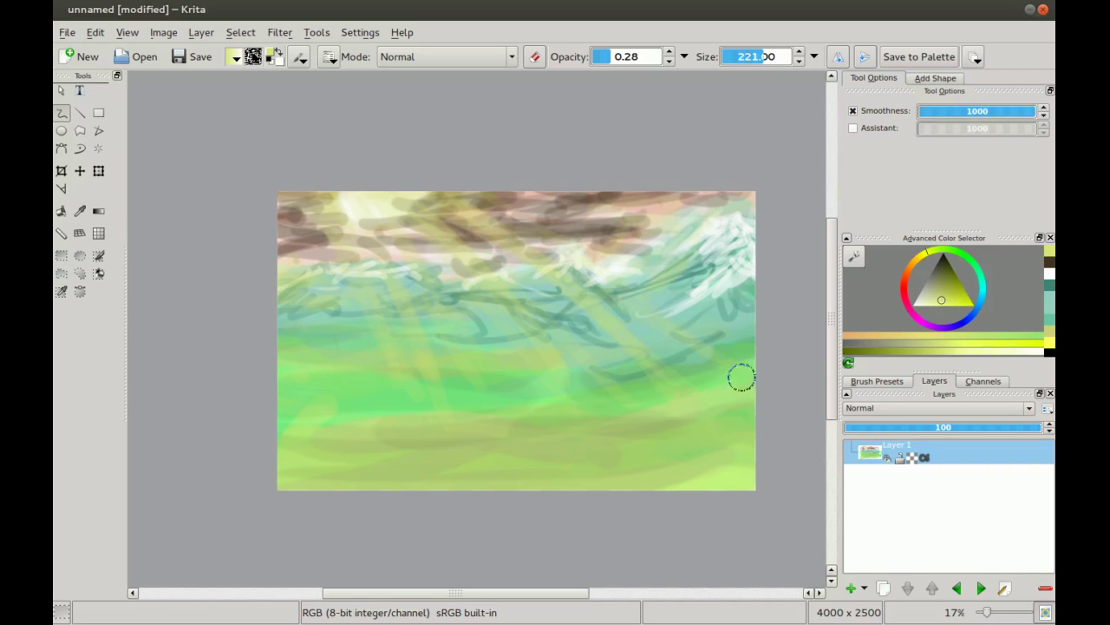
- Reduce the brush size to 71, pick black as the paint colour and add a new layer above the landscape
{"action": "mouse_move", "coordinate": [943, 278]}
{"action": "left_mouse_down"}
{"action": "mouse_move", "coordinate": [933, 289]}
{"action": "mouse_move", "coordinate": [945, 290]}
{"action": "left_mouse_up"}
{"action": "key", "text": "bracketleft"}
{"action": "key", "text": "bracketleft"}
{"action": "key", "text": "bracketleft"}
{"action": "left_click", "coordinate": [623, 414]}
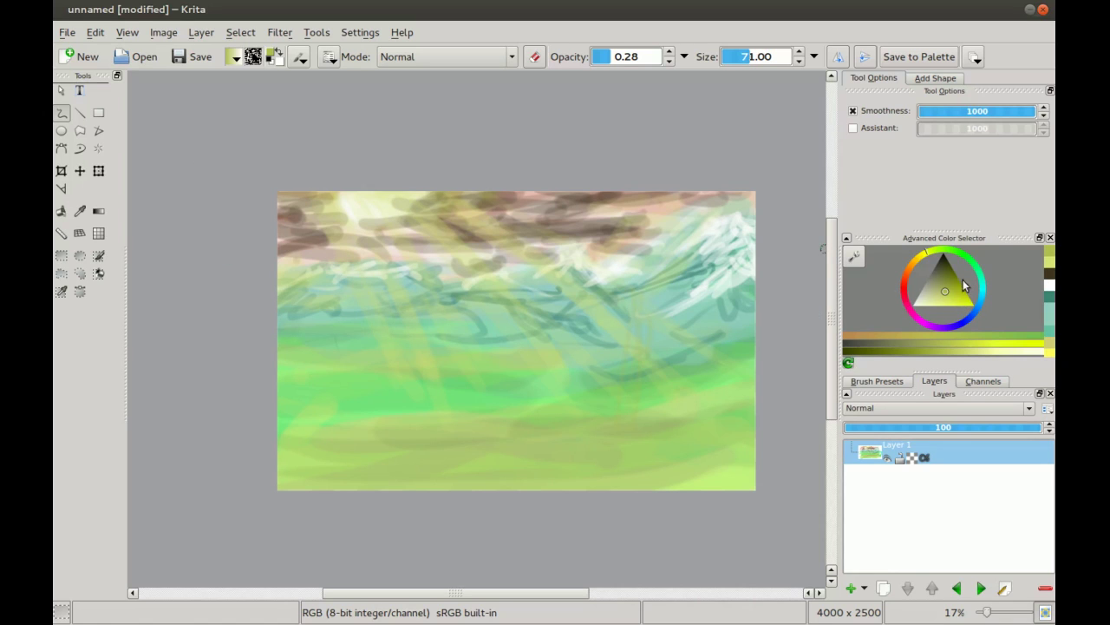
{"action": "left_click_drag", "start_coordinate": [943, 278], "coordinate": [912, 304]}
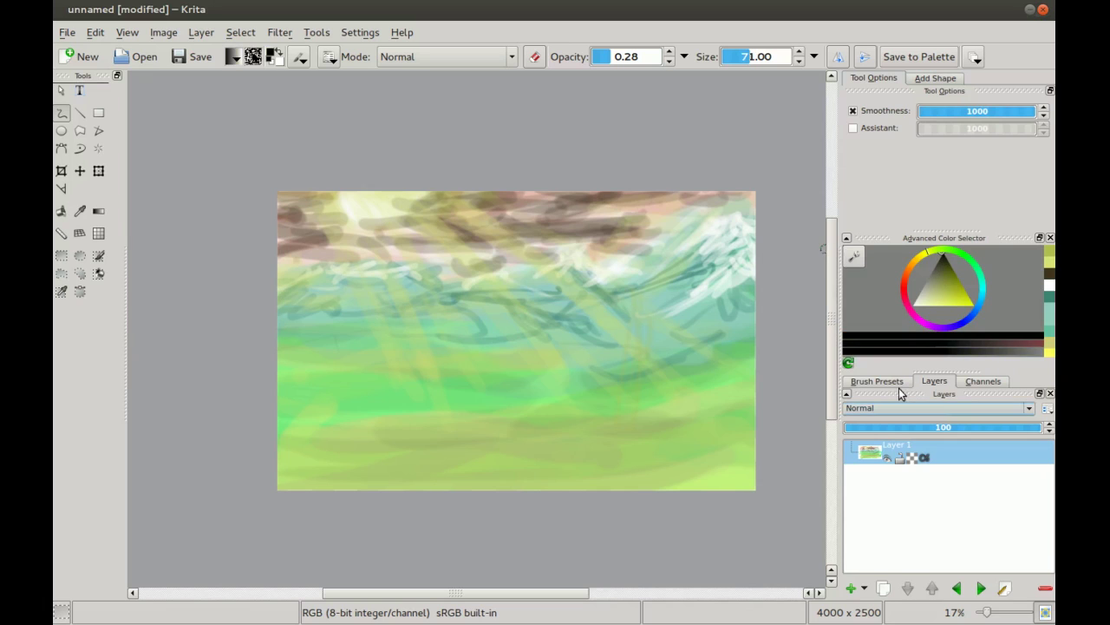
{"action": "left_click", "coordinate": [851, 587]}
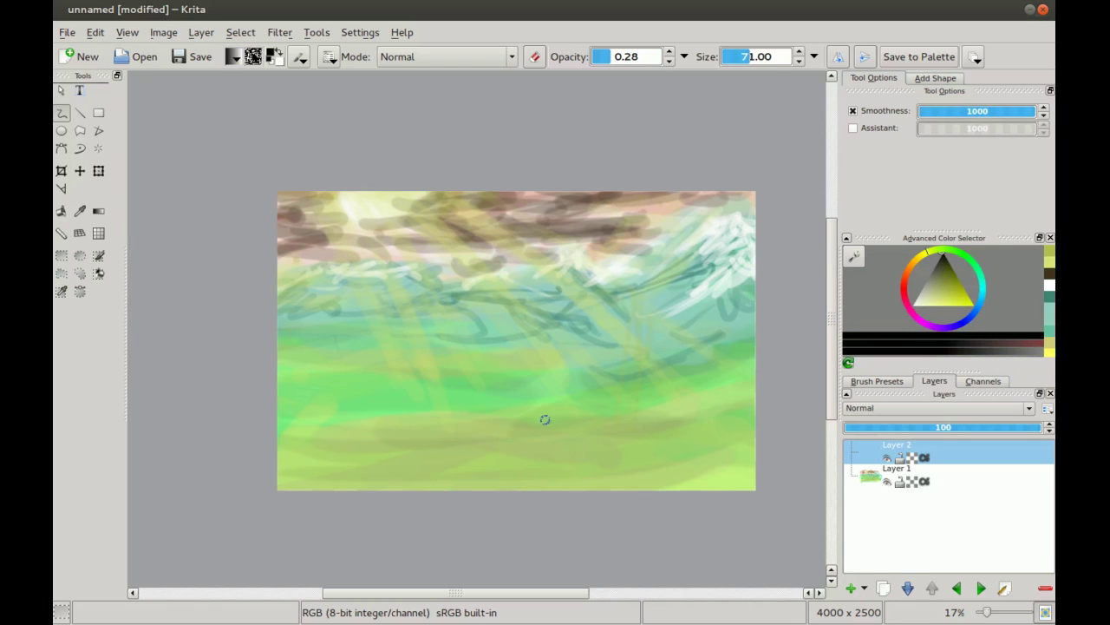
- Try a translucent black zigzag over the central mountains, undo it, and raise the brush opacity to 1.00
{"action": "mouse_move", "coordinate": [526, 306]}
{"action": "left_mouse_down"}
{"action": "mouse_move", "coordinate": [534, 385]}
{"action": "mouse_move", "coordinate": [599, 347]}
{"action": "left_mouse_up"}
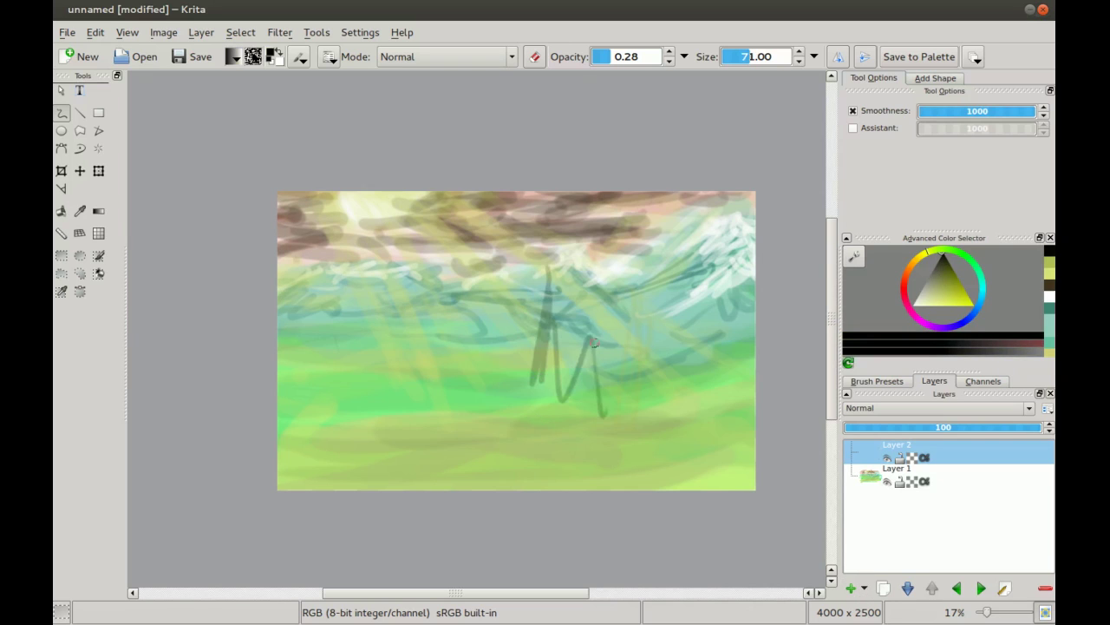
{"action": "key", "text": "ctrl+z"}
{"action": "left_click_drag", "start_coordinate": [629, 65], "coordinate": [664, 62]}
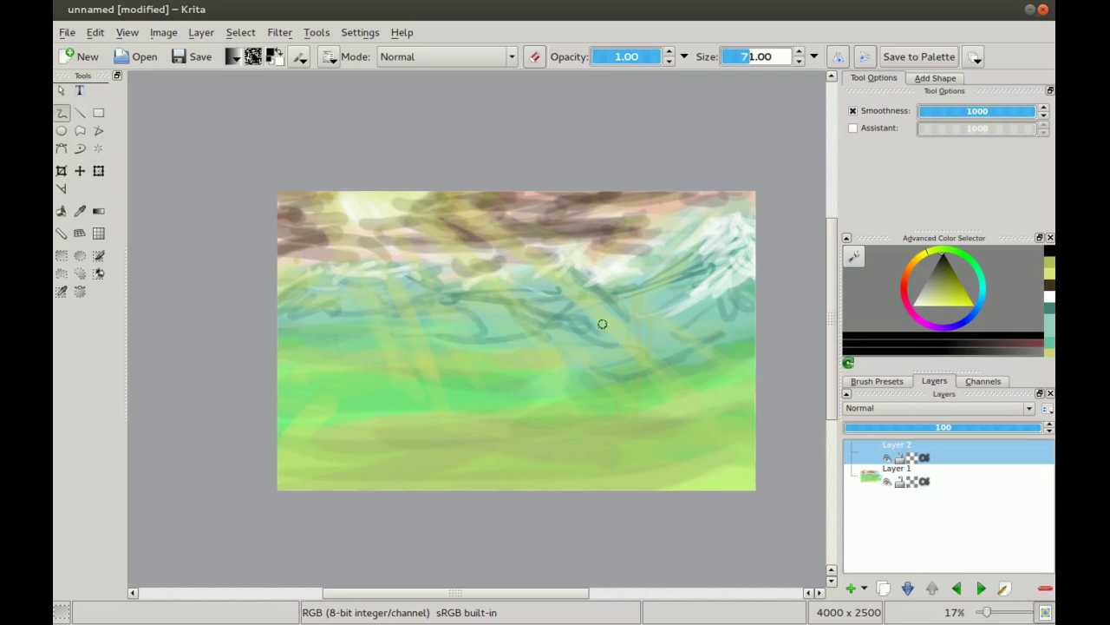
{"action": "left_click_drag", "start_coordinate": [602, 323], "coordinate": [597, 356]}
{"action": "left_click_drag", "start_coordinate": [594, 228], "coordinate": [592, 372]}
{"action": "left_click_drag", "start_coordinate": [600, 205], "coordinate": [614, 378]}
{"action": "left_click_drag", "start_coordinate": [597, 205], "coordinate": [609, 392]}
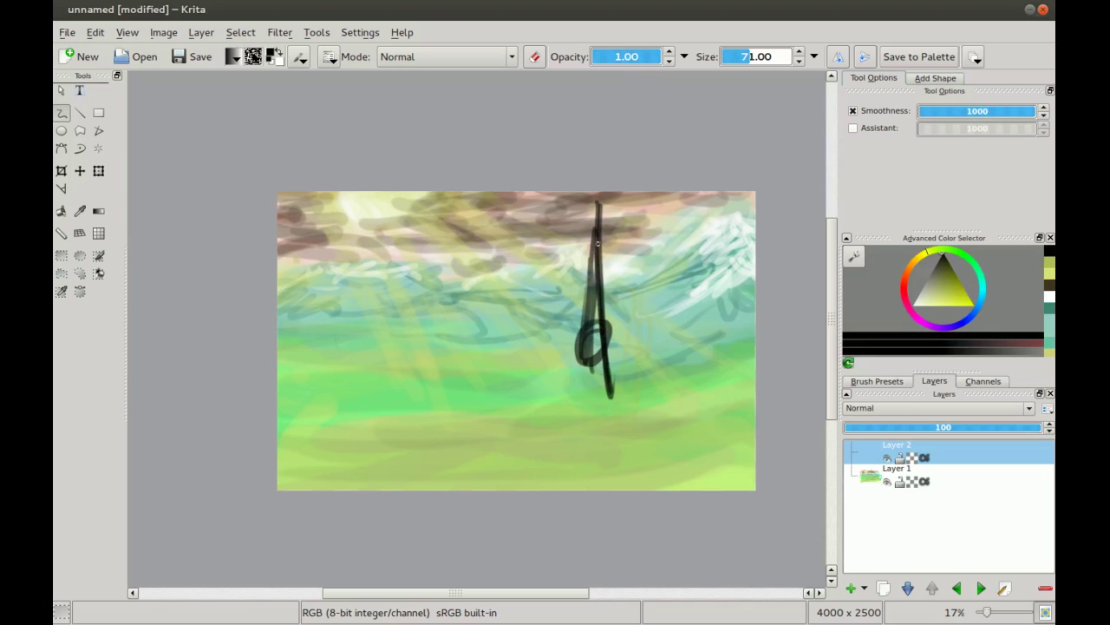
{"action": "left_click_drag", "start_coordinate": [597, 240], "coordinate": [609, 446]}
{"action": "left_click_drag", "start_coordinate": [598, 261], "coordinate": [597, 453]}
{"action": "mouse_move", "coordinate": [597, 293]}
{"action": "left_mouse_down"}
{"action": "mouse_move", "coordinate": [580, 434]}
{"action": "mouse_move", "coordinate": [619, 456]}
{"action": "mouse_move", "coordinate": [597, 460]}
{"action": "mouse_move", "coordinate": [630, 461]}
{"action": "left_mouse_up"}
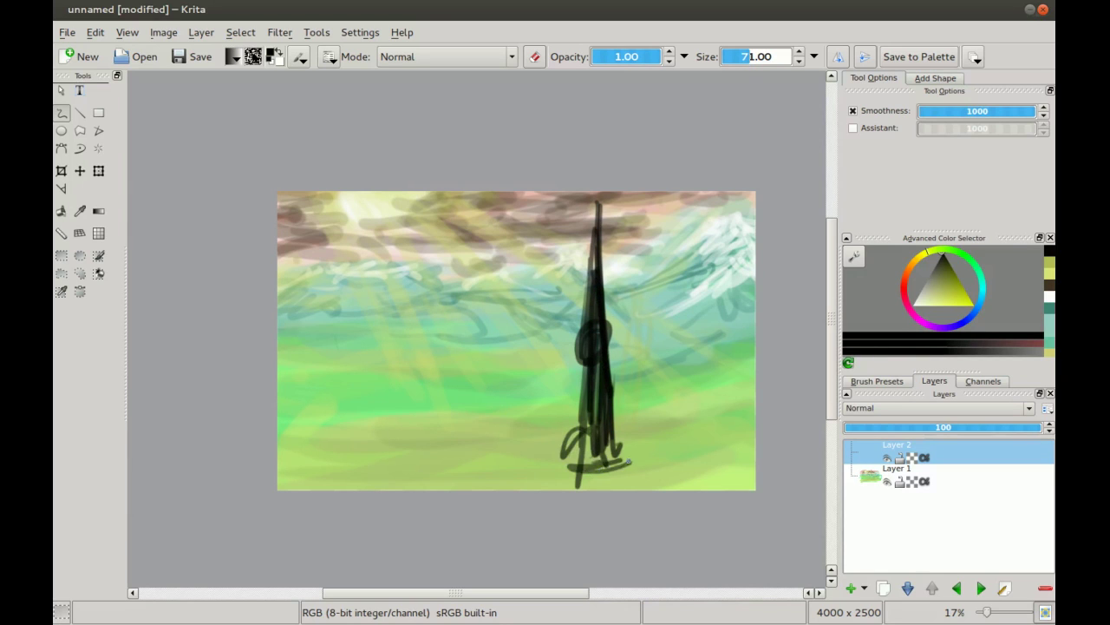
{"action": "key", "text": "ctrl+z"}
{"action": "key", "text": "ctrl+z"}
{"action": "key", "text": "ctrl+z"}
{"action": "key", "text": "ctrl+z"}
{"action": "key", "text": "ctrl+z"}
{"action": "key", "text": "ctrl+z"}
{"action": "key", "text": "ctrl+z"}
{"action": "key", "text": "ctrl+z"}
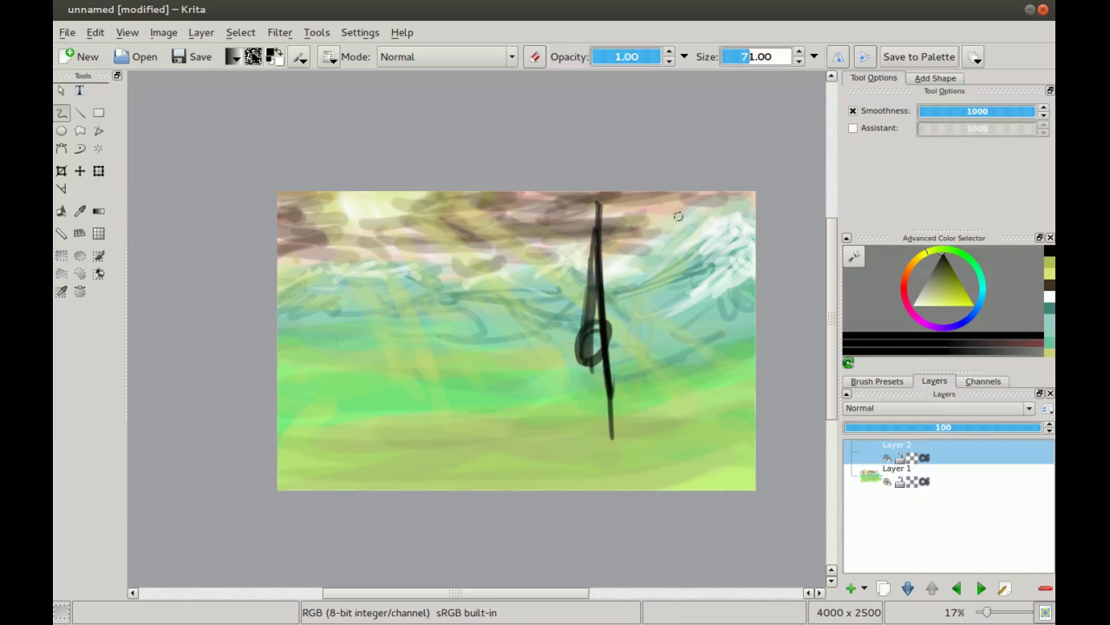
{"action": "key", "text": "ctrl+z"}
{"action": "key", "text": "ctrl+z"}
- Paint a tall black cliff along the canvas's right edge and a shorter one in the lower-left corner, enlarging the brush to 101
{"action": "left_click_drag", "start_coordinate": [753, 262], "coordinate": [673, 303]}
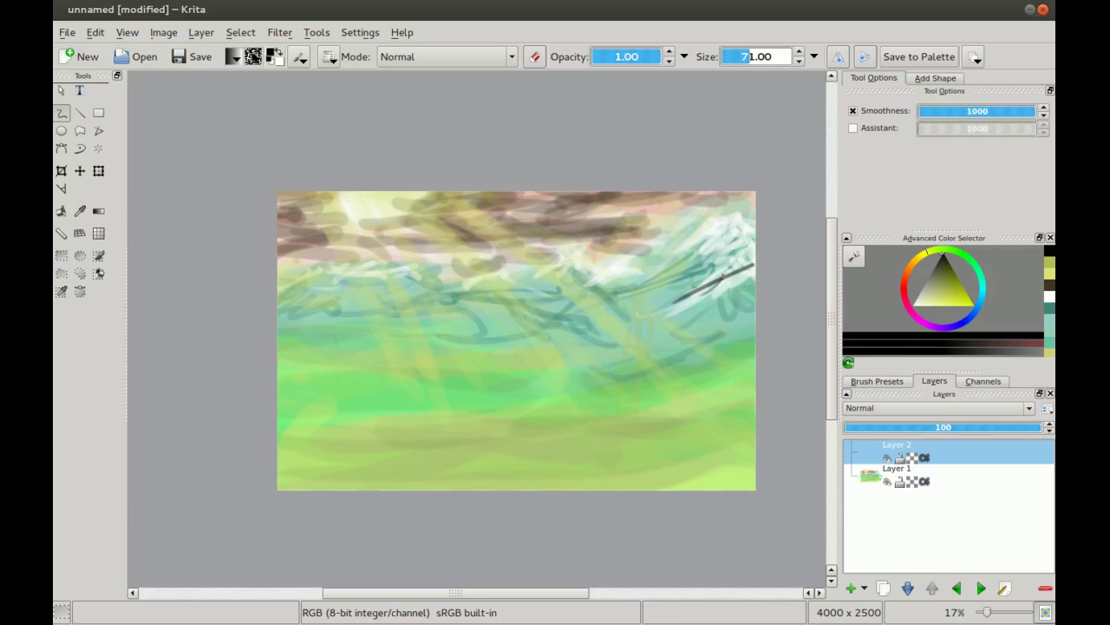
{"action": "left_click_drag", "start_coordinate": [727, 274], "coordinate": [690, 353]}
{"action": "left_click_drag", "start_coordinate": [741, 245], "coordinate": [696, 289]}
{"action": "mouse_move", "coordinate": [744, 263]}
{"action": "left_mouse_down"}
{"action": "mouse_move", "coordinate": [679, 344]}
{"action": "mouse_move", "coordinate": [680, 333]}
{"action": "mouse_move", "coordinate": [700, 372]}
{"action": "mouse_move", "coordinate": [738, 346]}
{"action": "mouse_move", "coordinate": [746, 368]}
{"action": "mouse_move", "coordinate": [604, 487]}
{"action": "mouse_move", "coordinate": [720, 408]}
{"action": "mouse_move", "coordinate": [736, 444]}
{"action": "left_mouse_up"}
{"action": "mouse_move", "coordinate": [723, 323]}
{"action": "left_mouse_down"}
{"action": "mouse_move", "coordinate": [746, 401]}
{"action": "mouse_move", "coordinate": [739, 441]}
{"action": "left_mouse_up"}
{"action": "mouse_move", "coordinate": [250, 342]}
{"action": "left_mouse_down"}
{"action": "mouse_move", "coordinate": [307, 361]}
{"action": "mouse_move", "coordinate": [268, 355]}
{"action": "mouse_move", "coordinate": [287, 442]}
{"action": "mouse_move", "coordinate": [317, 364]}
{"action": "mouse_move", "coordinate": [342, 468]}
{"action": "mouse_move", "coordinate": [281, 392]}
{"action": "mouse_move", "coordinate": [337, 462]}
{"action": "mouse_move", "coordinate": [288, 468]}
{"action": "mouse_move", "coordinate": [305, 507]}
{"action": "left_mouse_up"}
{"action": "key", "text": "bracketright"}
{"action": "key", "text": "bracketright"}
{"action": "mouse_move", "coordinate": [732, 296]}
{"action": "left_mouse_down"}
{"action": "mouse_move", "coordinate": [692, 334]}
{"action": "mouse_move", "coordinate": [709, 382]}
{"action": "mouse_move", "coordinate": [664, 455]}
{"action": "mouse_move", "coordinate": [676, 475]}
{"action": "mouse_move", "coordinate": [737, 452]}
{"action": "mouse_move", "coordinate": [747, 304]}
{"action": "mouse_move", "coordinate": [743, 434]}
{"action": "mouse_move", "coordinate": [733, 301]}
{"action": "mouse_move", "coordinate": [672, 473]}
{"action": "mouse_move", "coordinate": [733, 451]}
{"action": "left_mouse_up"}
{"action": "mouse_move", "coordinate": [327, 506]}
{"action": "left_mouse_down"}
{"action": "mouse_move", "coordinate": [373, 496]}
{"action": "mouse_move", "coordinate": [314, 412]}
{"action": "mouse_move", "coordinate": [260, 413]}
{"action": "left_mouse_up"}
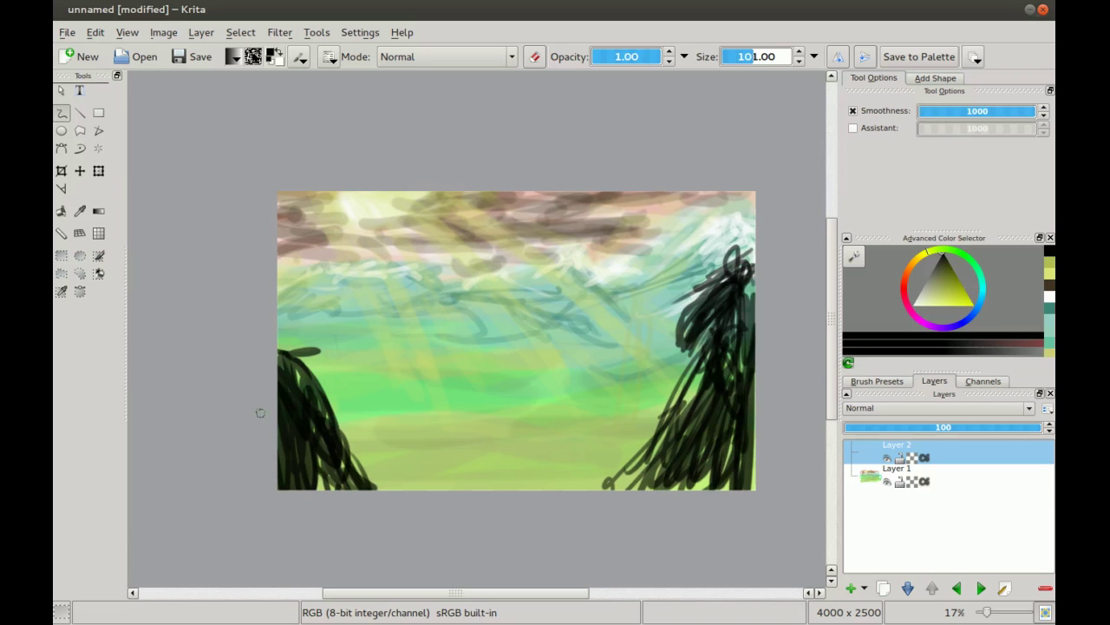
- Fill in the gaps inside both black cliffs with a brush size of 161
{"action": "mouse_move", "coordinate": [686, 382]}
{"action": "left_mouse_down"}
{"action": "mouse_move", "coordinate": [706, 365]}
{"action": "mouse_move", "coordinate": [677, 499]}
{"action": "mouse_move", "coordinate": [736, 414]}
{"action": "mouse_move", "coordinate": [700, 359]}
{"action": "mouse_move", "coordinate": [704, 370]}
{"action": "mouse_move", "coordinate": [638, 496]}
{"action": "left_mouse_up"}
{"action": "mouse_move", "coordinate": [707, 309]}
{"action": "left_mouse_down"}
{"action": "mouse_move", "coordinate": [744, 271]}
{"action": "mouse_move", "coordinate": [728, 257]}
{"action": "mouse_move", "coordinate": [699, 269]}
{"action": "mouse_move", "coordinate": [733, 321]}
{"action": "mouse_move", "coordinate": [746, 395]}
{"action": "mouse_move", "coordinate": [725, 451]}
{"action": "mouse_move", "coordinate": [752, 270]}
{"action": "mouse_move", "coordinate": [720, 283]}
{"action": "mouse_move", "coordinate": [684, 479]}
{"action": "mouse_move", "coordinate": [704, 485]}
{"action": "left_mouse_up"}
{"action": "mouse_move", "coordinate": [287, 348]}
{"action": "left_mouse_down"}
{"action": "mouse_move", "coordinate": [311, 418]}
{"action": "mouse_move", "coordinate": [314, 349]}
{"action": "mouse_move", "coordinate": [292, 347]}
{"action": "mouse_move", "coordinate": [318, 344]}
{"action": "mouse_move", "coordinate": [307, 401]}
{"action": "mouse_move", "coordinate": [280, 369]}
{"action": "mouse_move", "coordinate": [313, 466]}
{"action": "mouse_move", "coordinate": [283, 454]}
{"action": "left_mouse_up"}
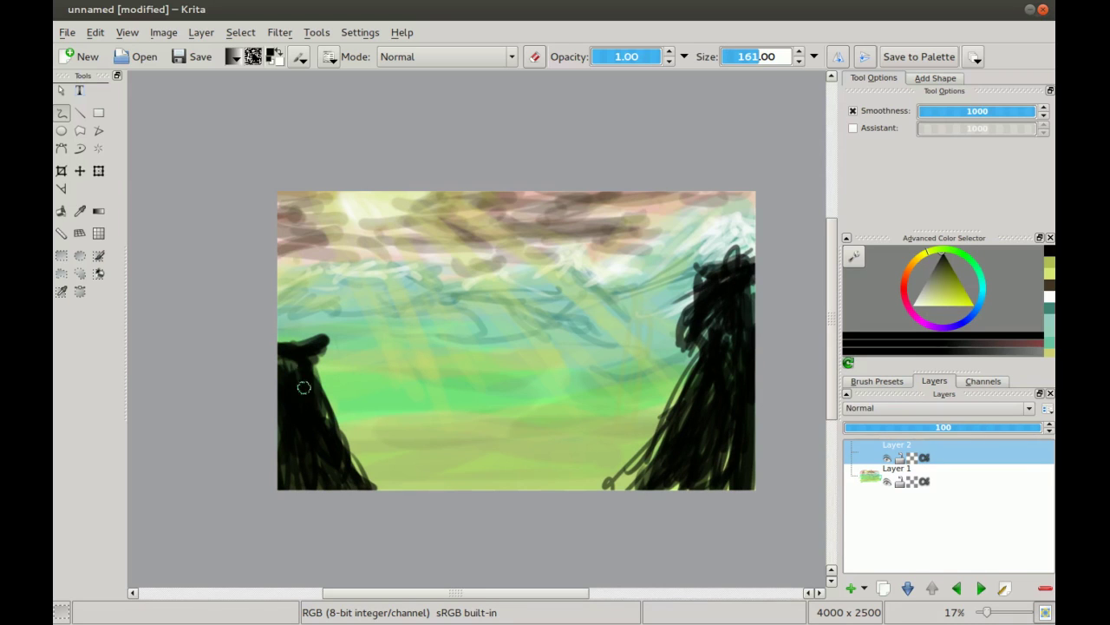
{"action": "mouse_move", "coordinate": [276, 366]}
{"action": "left_mouse_down"}
{"action": "mouse_move", "coordinate": [315, 355]}
{"action": "mouse_move", "coordinate": [324, 437]}
{"action": "left_mouse_up"}
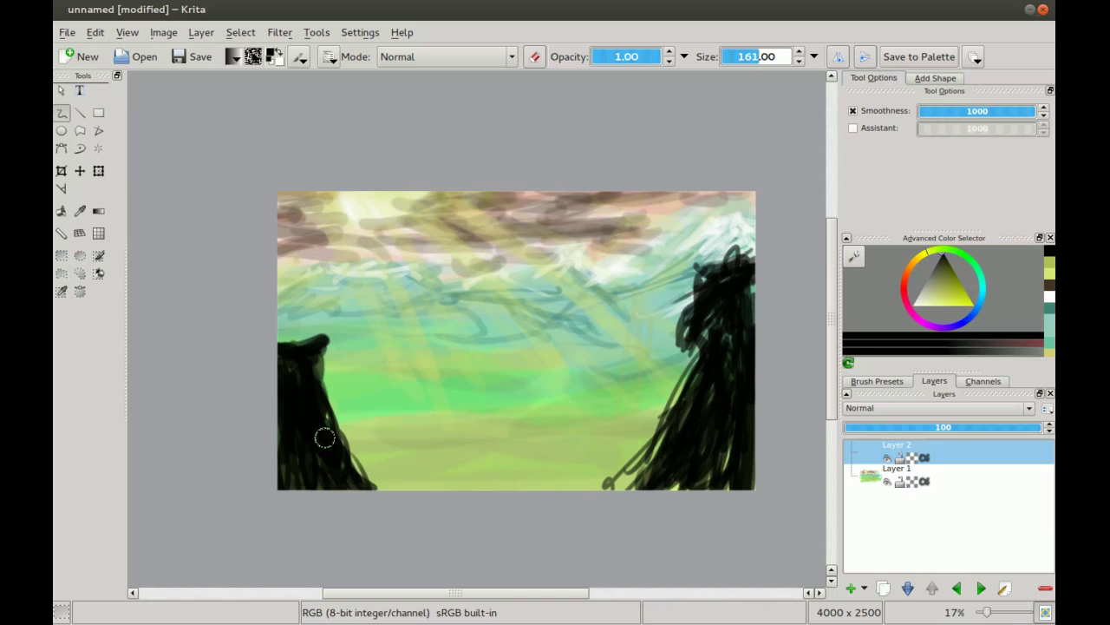
{"action": "left_click_drag", "start_coordinate": [296, 379], "coordinate": [327, 425]}
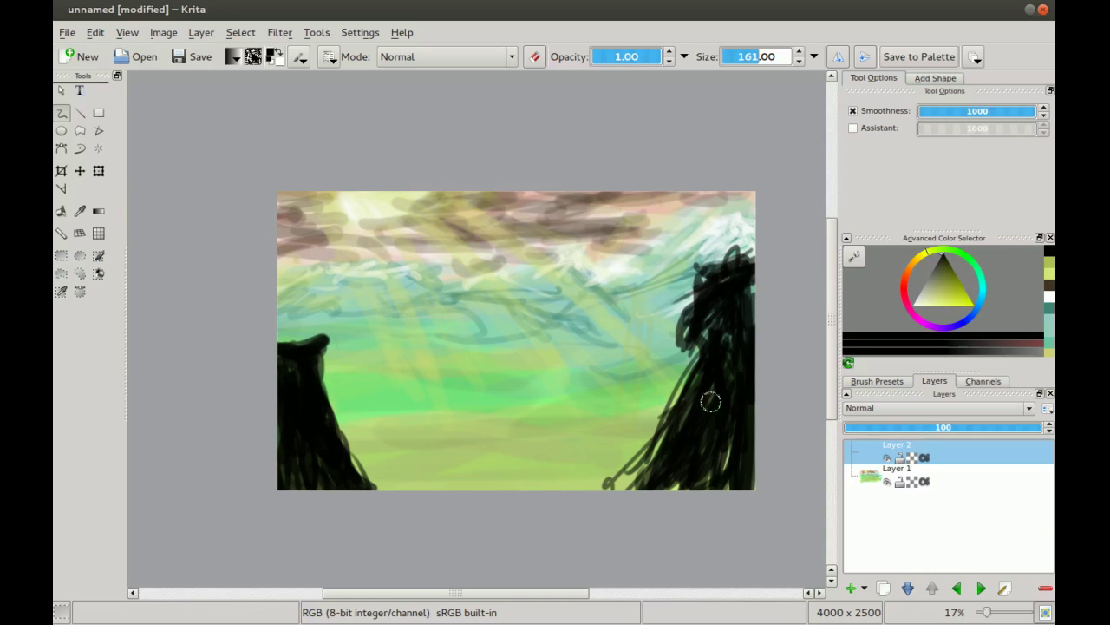
{"action": "mouse_move", "coordinate": [694, 347]}
{"action": "left_mouse_down"}
{"action": "mouse_move", "coordinate": [662, 426]}
{"action": "mouse_move", "coordinate": [695, 388]}
{"action": "mouse_move", "coordinate": [729, 430]}
{"action": "left_mouse_up"}
- Paint a small black standing figure on top of the right cliff, using brush sizes of 71 and 61
{"action": "key", "text": "bracketleft"}
{"action": "key", "text": "bracketleft"}
{"action": "key", "text": "bracketleft"}
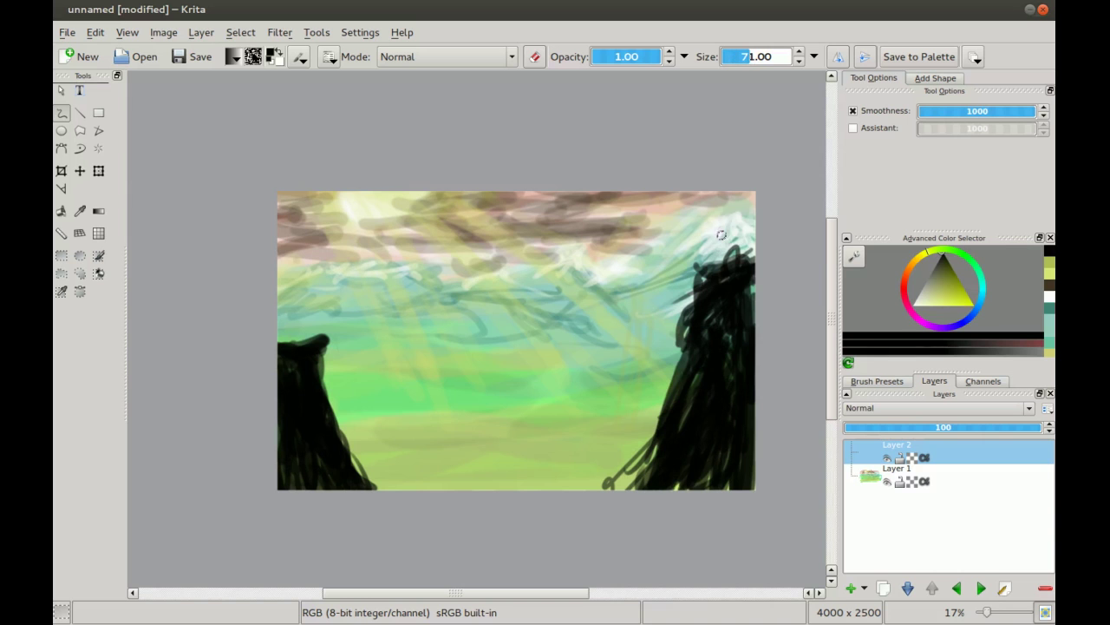
{"action": "key", "text": "plus"}
{"action": "key", "text": "plus"}
{"action": "key", "text": "plus"}
{"action": "left_click_drag", "start_coordinate": [538, 217], "coordinate": [286, 290]}
{"action": "left_click_drag", "start_coordinate": [781, 329], "coordinate": [434, 325]}
{"action": "key", "text": "minus"}
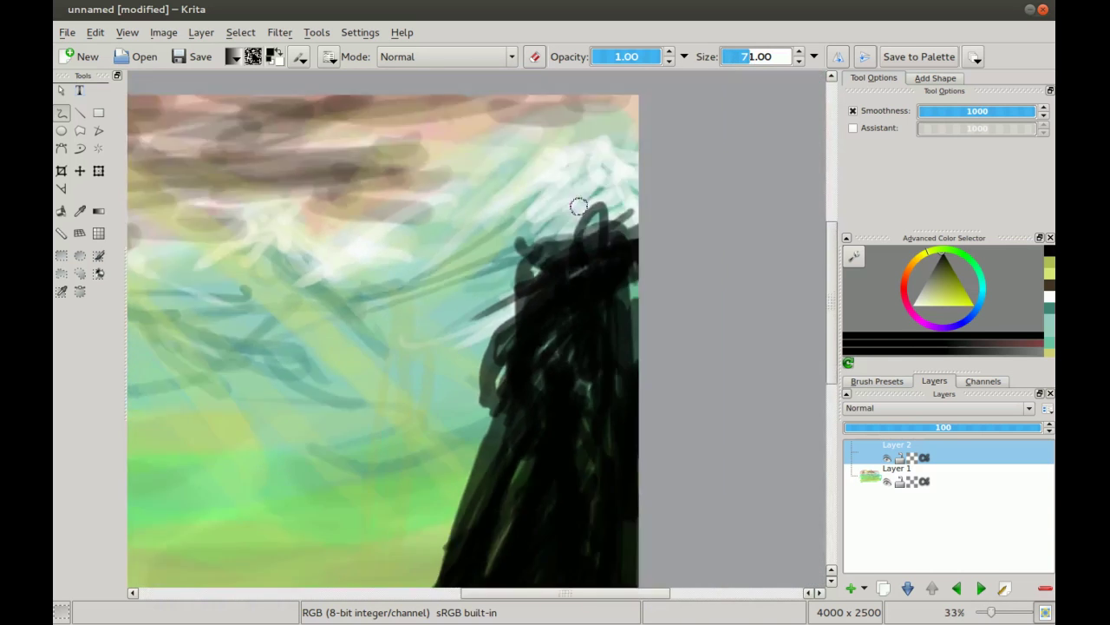
{"action": "left_click_drag", "start_coordinate": [576, 196], "coordinate": [515, 347]}
{"action": "left_click_drag", "start_coordinate": [476, 420], "coordinate": [503, 286]}
{"action": "scroll", "coordinate": [503, 287], "scroll_direction": "up", "scroll_amount": 1}
{"action": "left_click_drag", "start_coordinate": [555, 141], "coordinate": [555, 204]}
{"action": "scroll", "coordinate": [543, 290], "scroll_direction": "down", "scroll_amount": 1}
{"action": "scroll", "coordinate": [542, 291], "scroll_direction": "up", "scroll_amount": 1}
{"action": "mouse_move", "coordinate": [541, 330]}
{"action": "left_mouse_down"}
{"action": "mouse_move", "coordinate": [545, 379]}
{"action": "mouse_move", "coordinate": [553, 348]}
{"action": "mouse_move", "coordinate": [562, 398]}
{"action": "mouse_move", "coordinate": [545, 301]}
{"action": "mouse_move", "coordinate": [562, 354]}
{"action": "mouse_move", "coordinate": [559, 332]}
{"action": "mouse_move", "coordinate": [558, 364]}
{"action": "mouse_move", "coordinate": [512, 352]}
{"action": "mouse_move", "coordinate": [524, 331]}
{"action": "mouse_move", "coordinate": [519, 409]}
{"action": "mouse_move", "coordinate": [565, 314]}
{"action": "mouse_move", "coordinate": [569, 329]}
{"action": "mouse_move", "coordinate": [554, 369]}
{"action": "mouse_move", "coordinate": [549, 287]}
{"action": "mouse_move", "coordinate": [534, 331]}
{"action": "left_mouse_up"}
{"action": "key", "text": "bracketleft"}
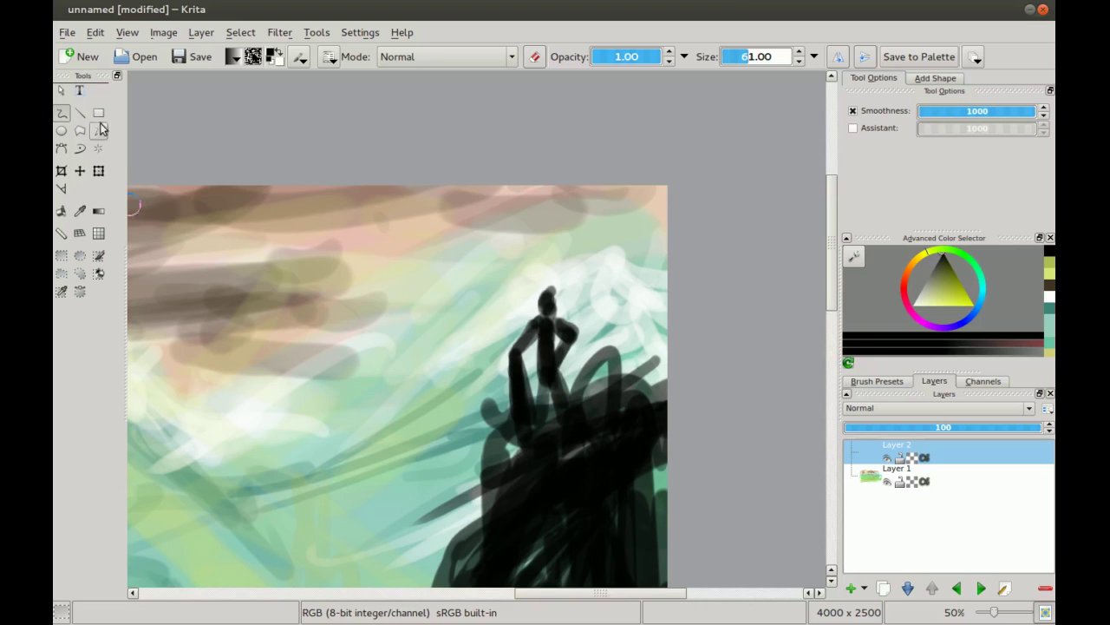
- Pick a salmon red and paint a windblown streak trailing right from the figure's head, reducing the brush size to 51
{"action": "left_click", "coordinate": [908, 293]}
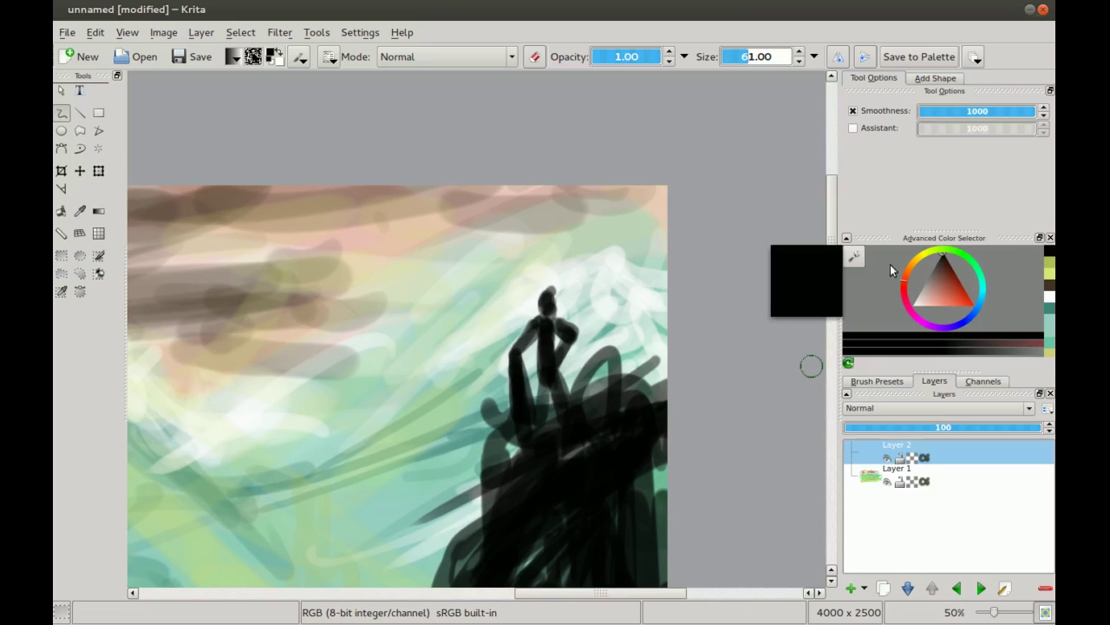
{"action": "left_click", "coordinate": [942, 302]}
{"action": "mouse_move", "coordinate": [546, 295]}
{"action": "left_mouse_down"}
{"action": "mouse_move", "coordinate": [565, 277]}
{"action": "mouse_move", "coordinate": [612, 287]}
{"action": "left_mouse_up"}
{"action": "key", "text": "bracketleft"}
{"action": "mouse_move", "coordinate": [546, 298]}
{"action": "left_mouse_down"}
{"action": "mouse_move", "coordinate": [569, 284]}
{"action": "mouse_move", "coordinate": [602, 302]}
{"action": "mouse_move", "coordinate": [542, 297]}
{"action": "mouse_move", "coordinate": [644, 277]}
{"action": "left_mouse_up"}
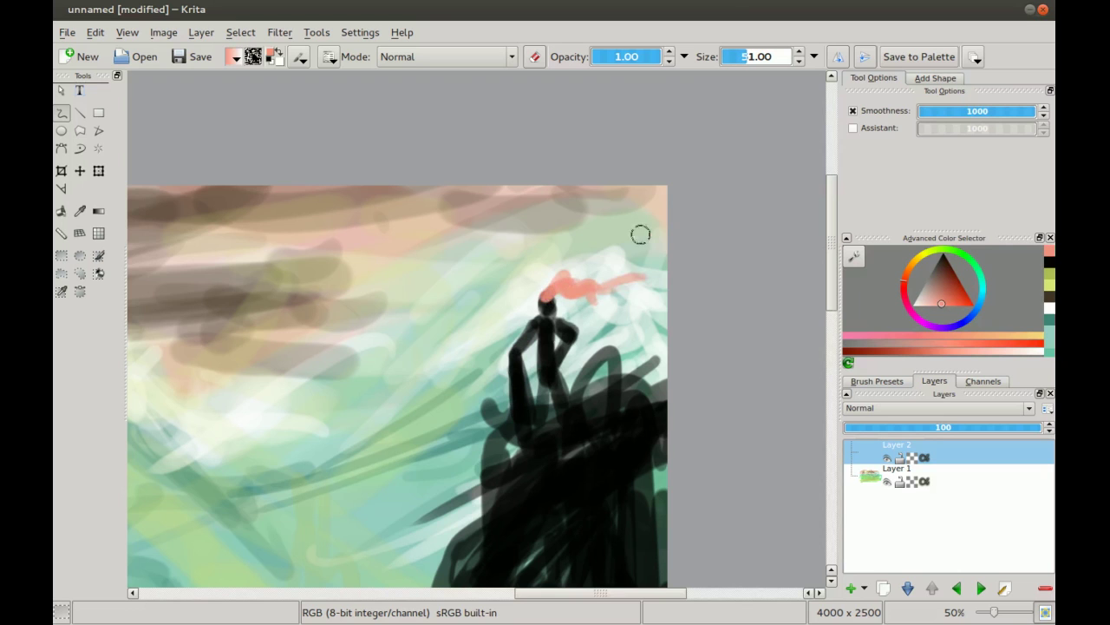
- Add a new empty layer and place it beneath the landscape layer
{"action": "scroll", "coordinate": [391, 389], "scroll_direction": "down", "scroll_amount": 2}
{"action": "scroll", "coordinate": [465, 358], "scroll_direction": "down", "scroll_amount": 2}
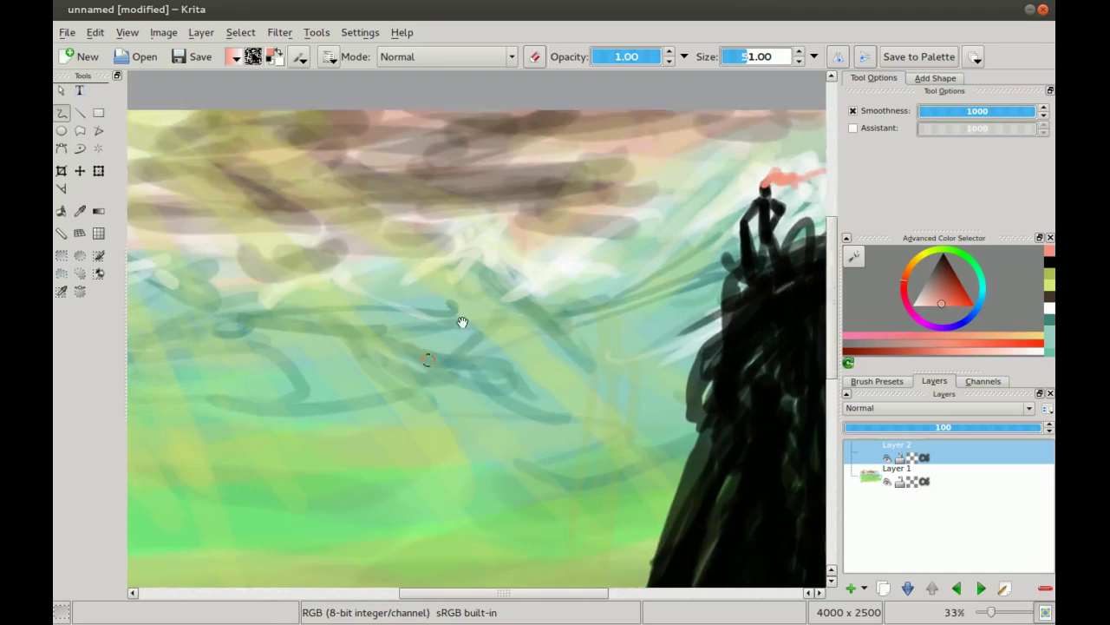
{"action": "scroll", "coordinate": [607, 277], "scroll_direction": "up", "scroll_amount": 1}
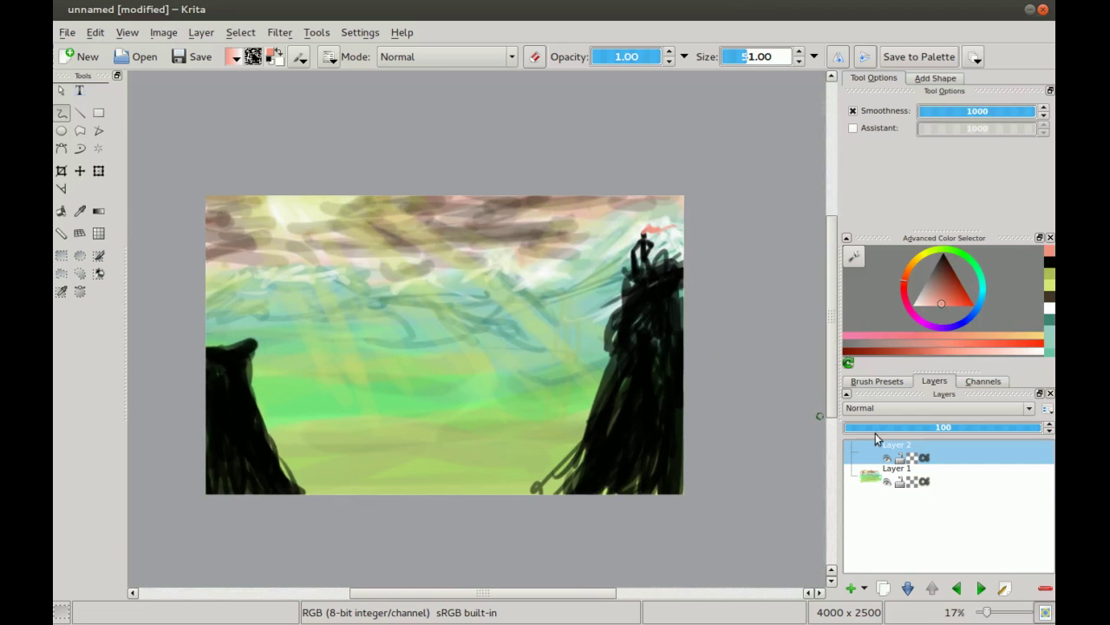
{"action": "left_click", "coordinate": [873, 473]}
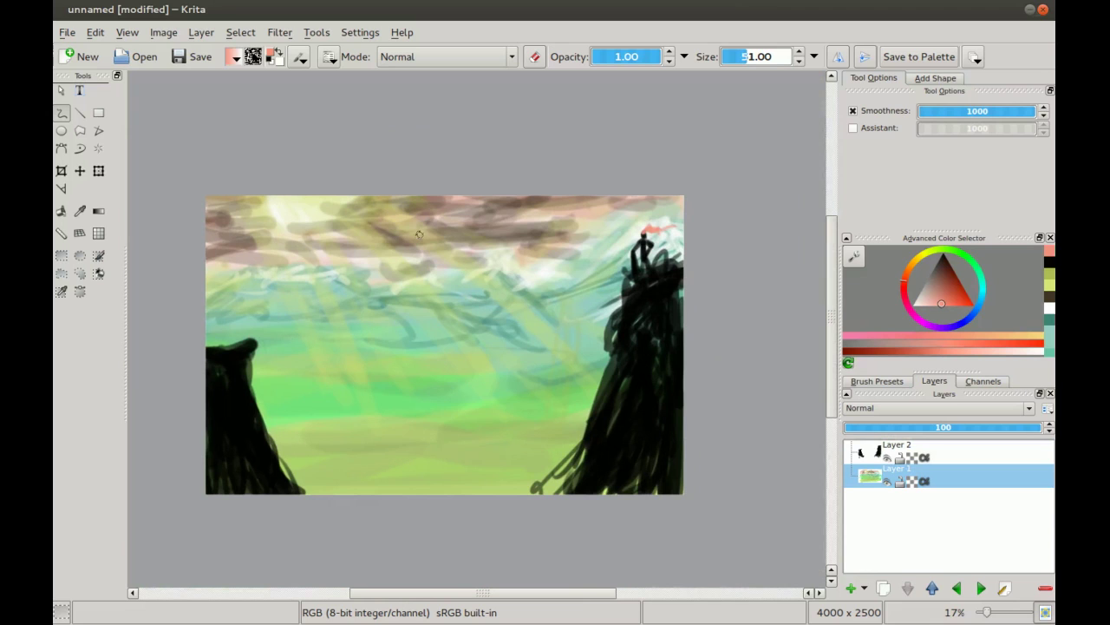
{"action": "left_click", "coordinate": [851, 588]}
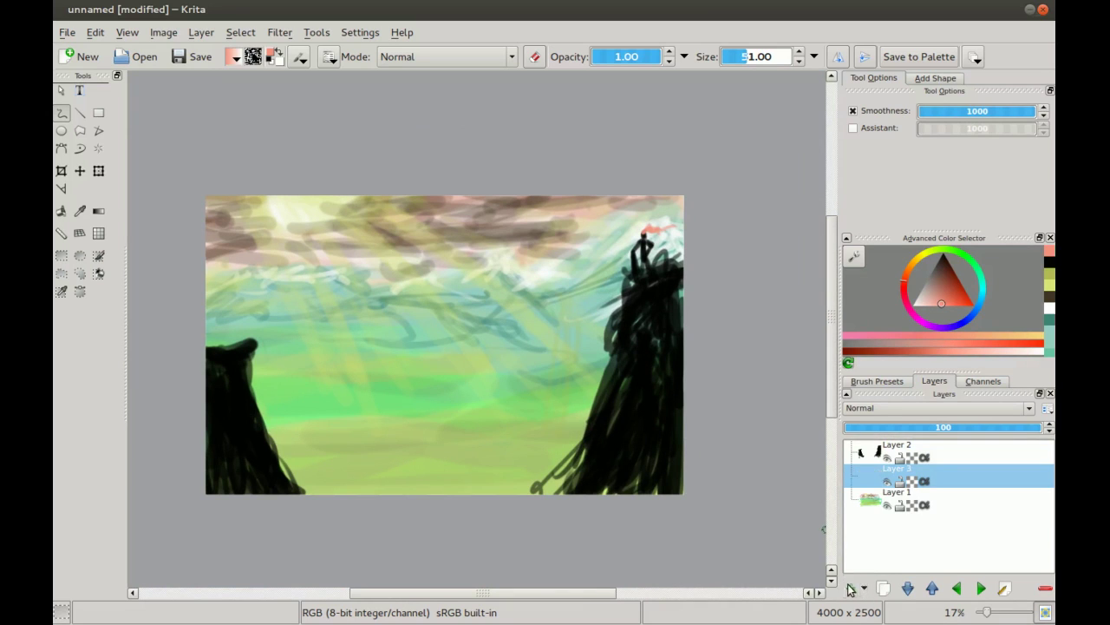
{"action": "double_click", "coordinate": [872, 503]}
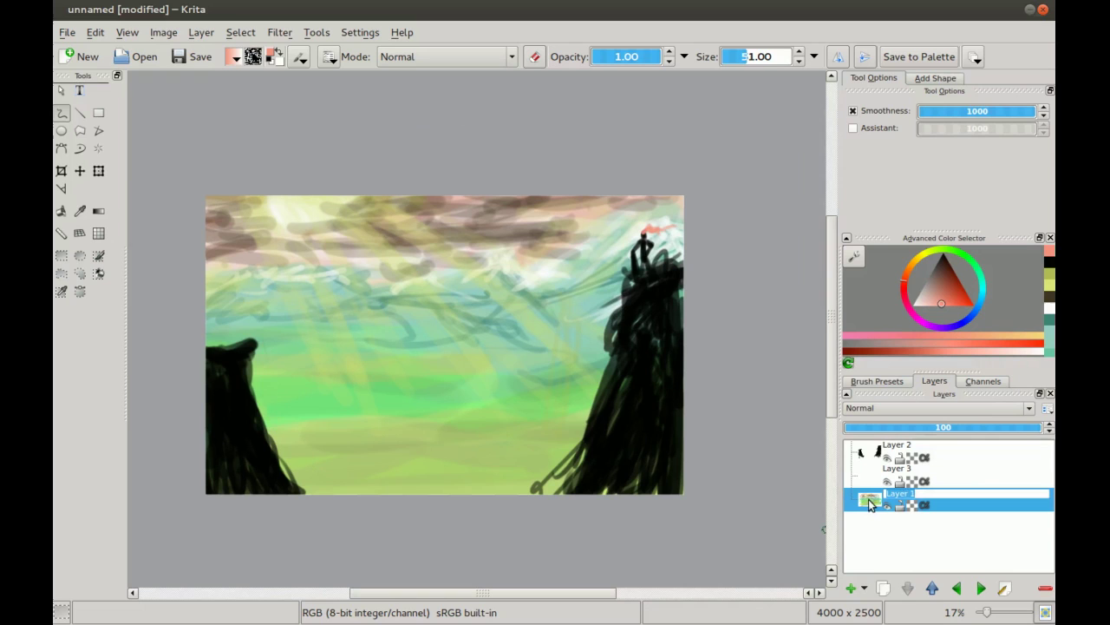
{"action": "left_click", "coordinate": [873, 481]}
{"action": "mouse_move", "coordinate": [872, 484]}
{"action": "left_mouse_down"}
{"action": "mouse_move", "coordinate": [868, 515]}
{"action": "mouse_move", "coordinate": [864, 467]}
{"action": "left_mouse_up"}
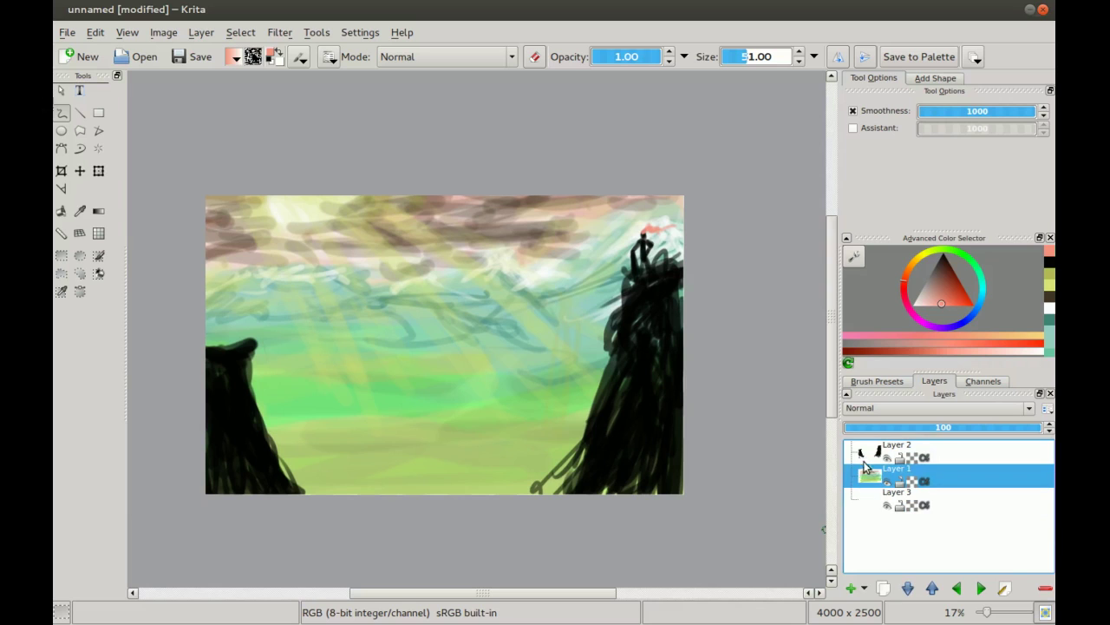
- Fill the new bottom layer with a dark reddish brown, and briefly hide the landscape layer to check the fill
{"action": "left_click", "coordinate": [869, 505]}
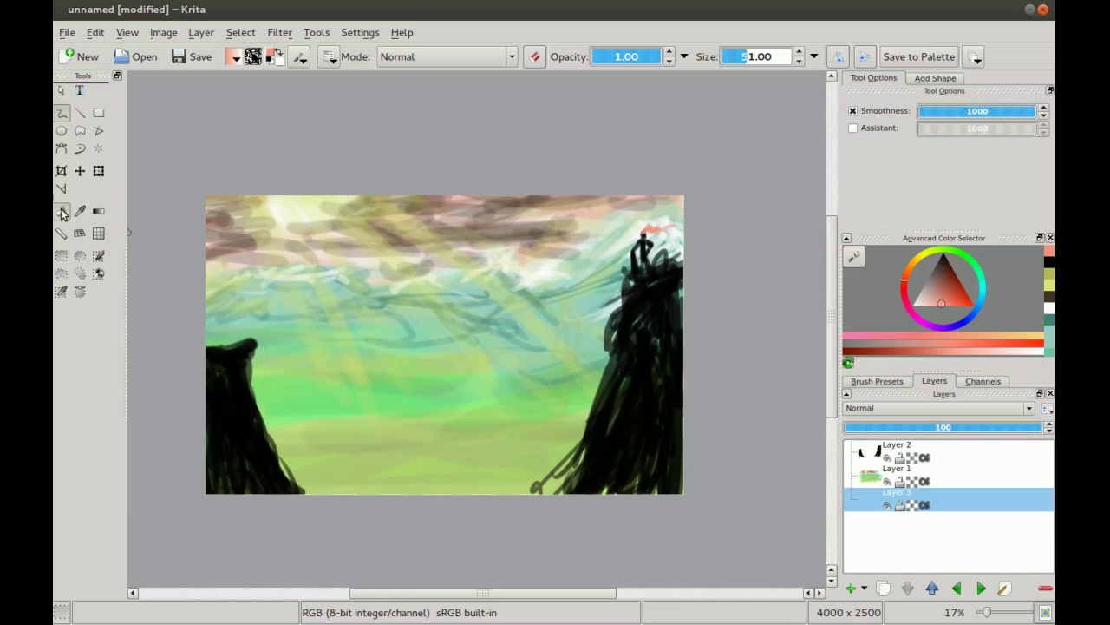
{"action": "mouse_move", "coordinate": [949, 285]}
{"action": "left_mouse_down"}
{"action": "mouse_move", "coordinate": [948, 330]}
{"action": "mouse_move", "coordinate": [944, 275]}
{"action": "left_mouse_up"}
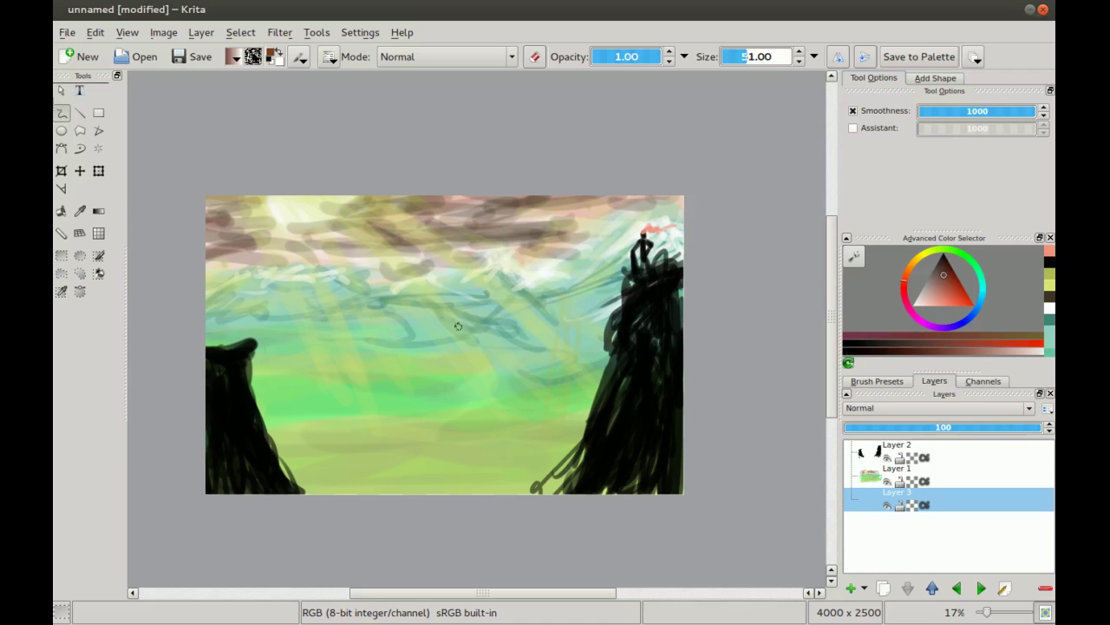
{"action": "left_click", "coordinate": [60, 212]}
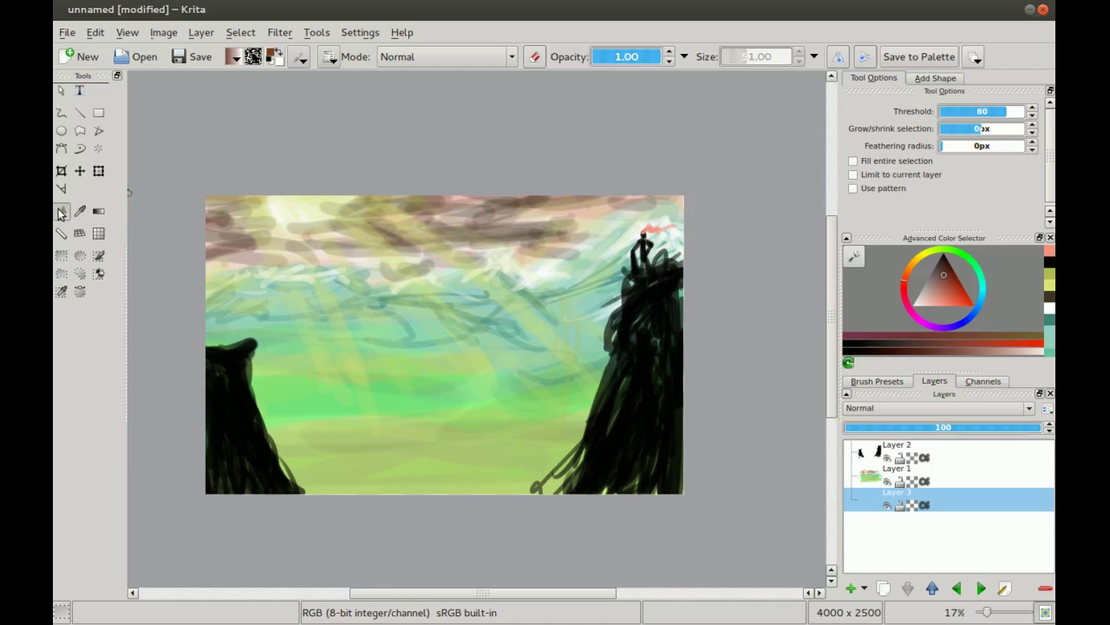
{"action": "left_click", "coordinate": [441, 308]}
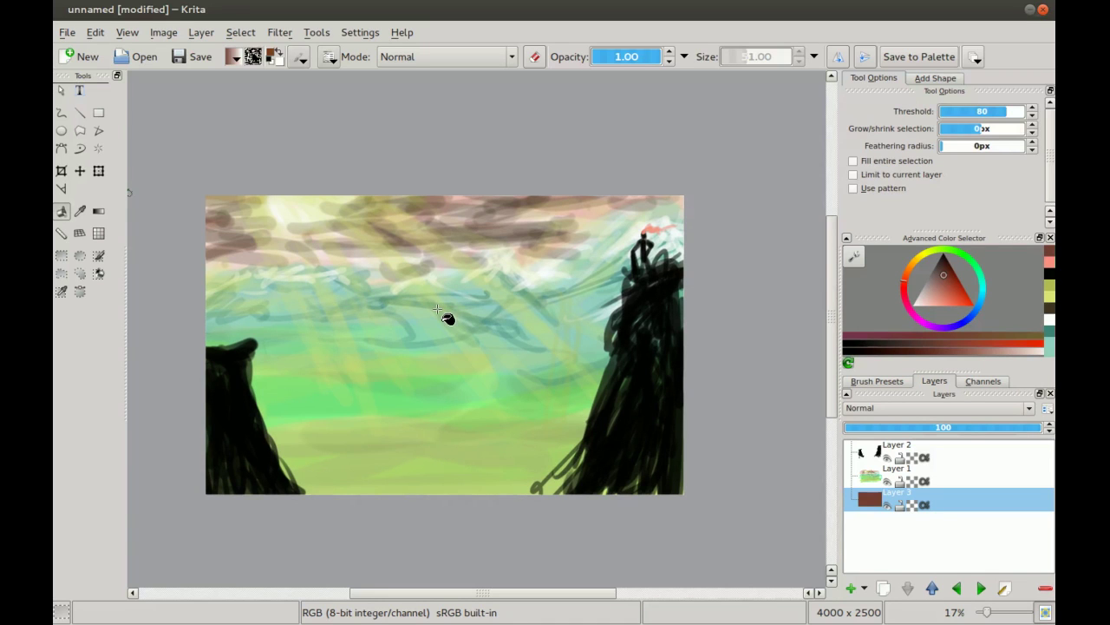
{"action": "left_click", "coordinate": [887, 482]}
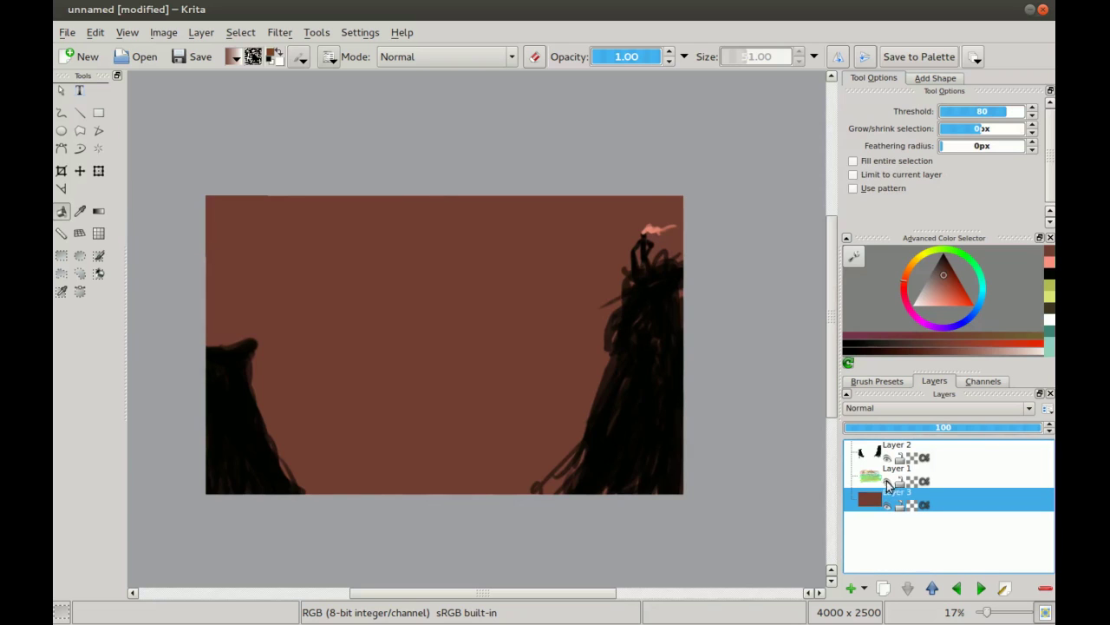
{"action": "left_click", "coordinate": [887, 482]}
- Try several opacities for the landscape layer, including 69, and settle on 58
{"action": "left_click", "coordinate": [878, 477]}
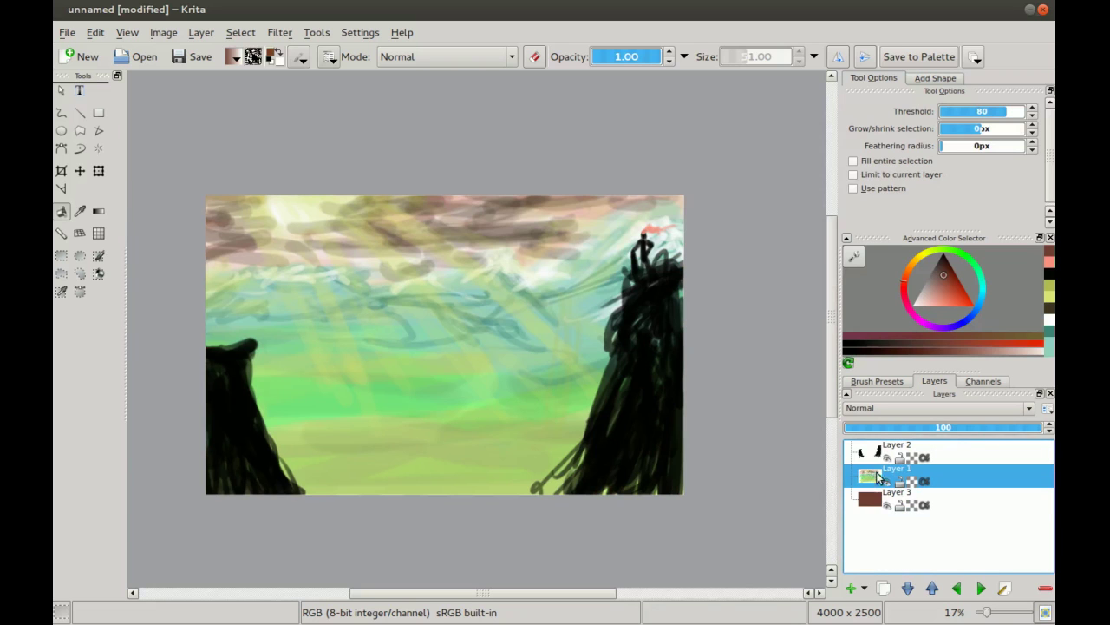
{"action": "left_click", "coordinate": [944, 428]}
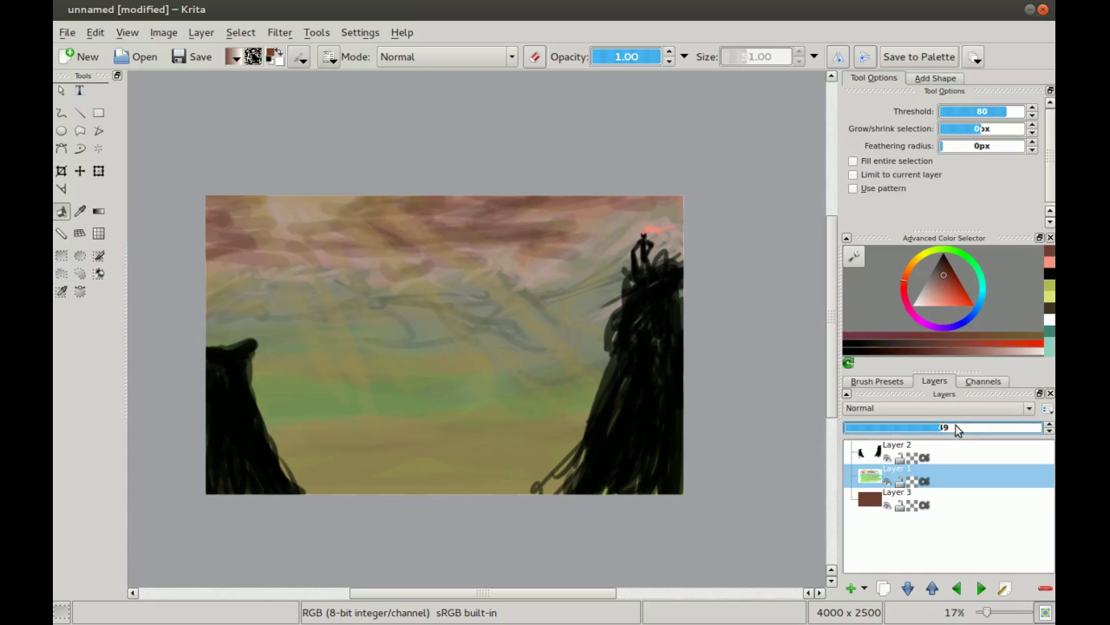
{"action": "left_click_drag", "start_coordinate": [952, 431], "coordinate": [960, 429]}
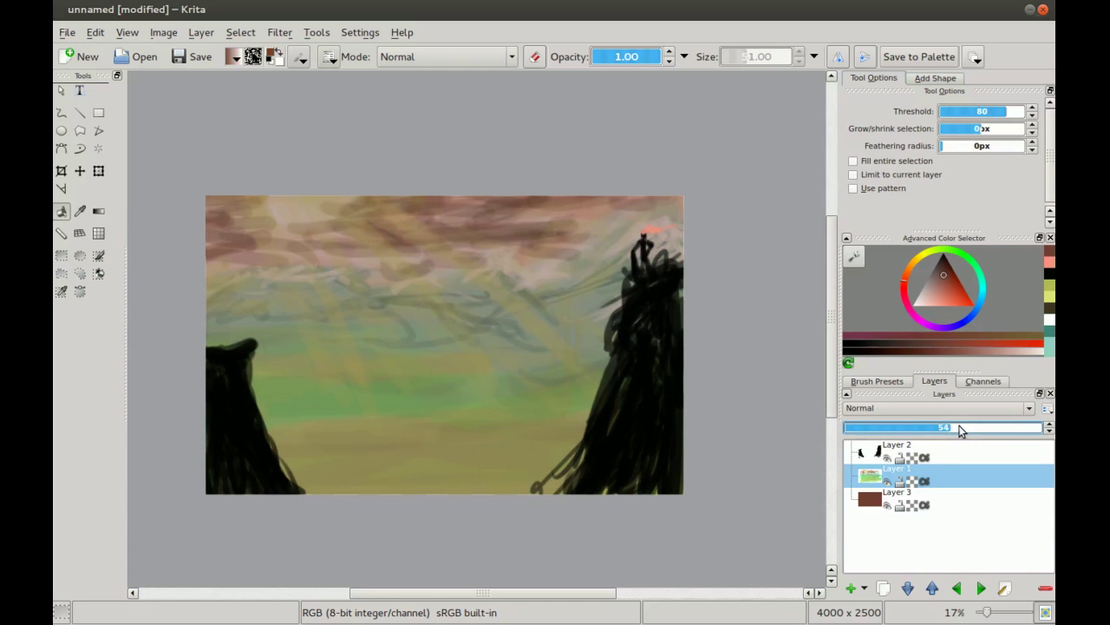
{"action": "left_click_drag", "start_coordinate": [505, 340], "coordinate": [517, 365]}
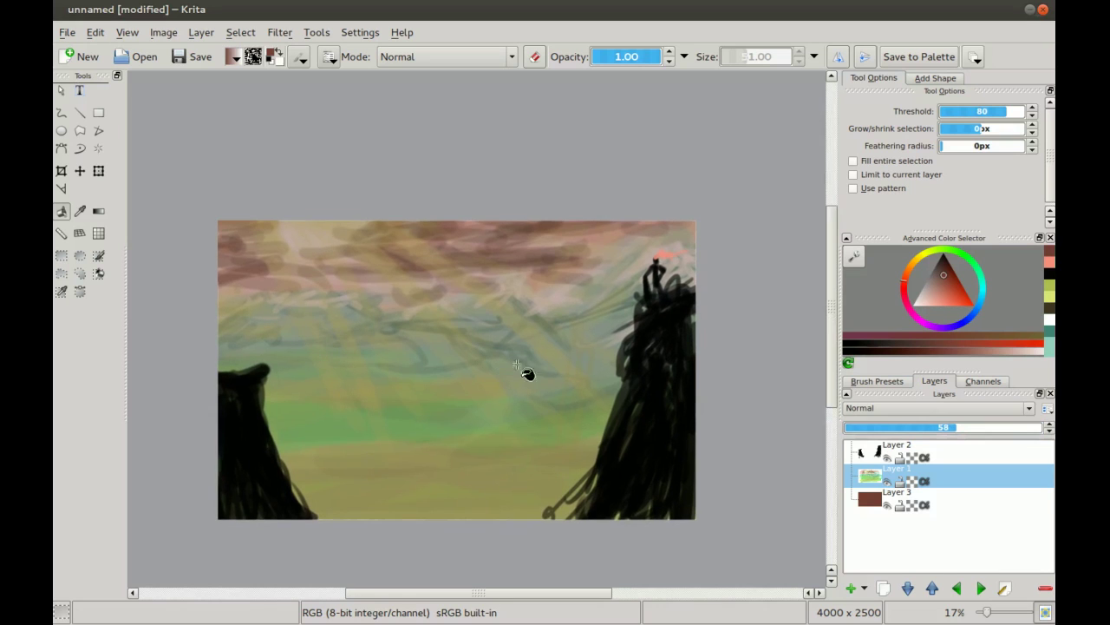
{"action": "mouse_move", "coordinate": [969, 428]}
{"action": "left_mouse_down"}
{"action": "mouse_move", "coordinate": [989, 426]}
{"action": "mouse_move", "coordinate": [980, 428]}
{"action": "left_mouse_up"}
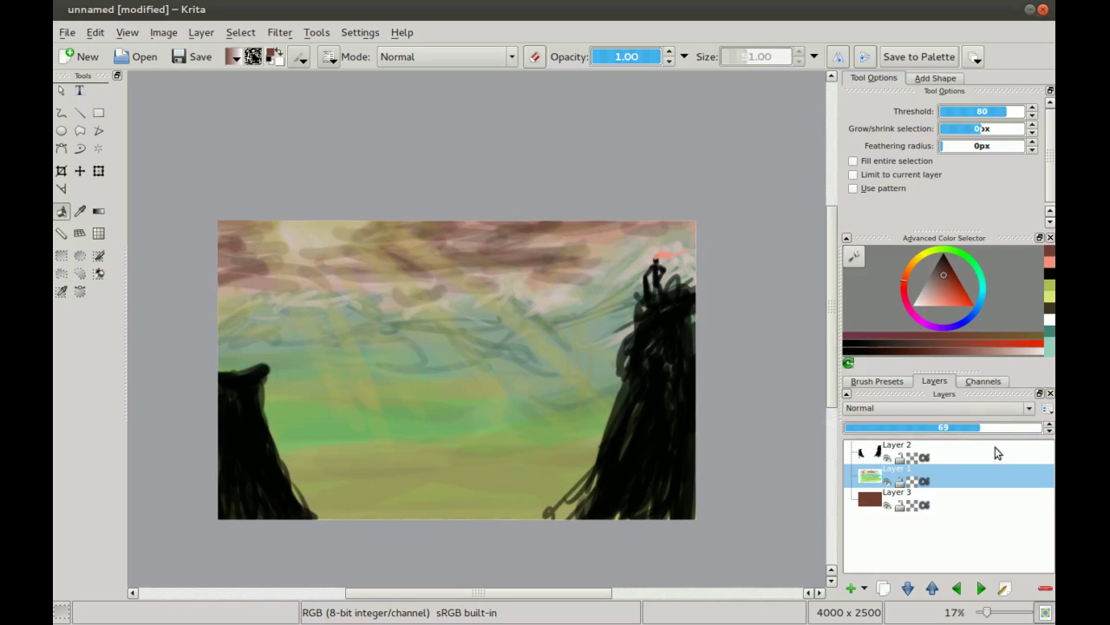
{"action": "left_click", "coordinate": [961, 427]}
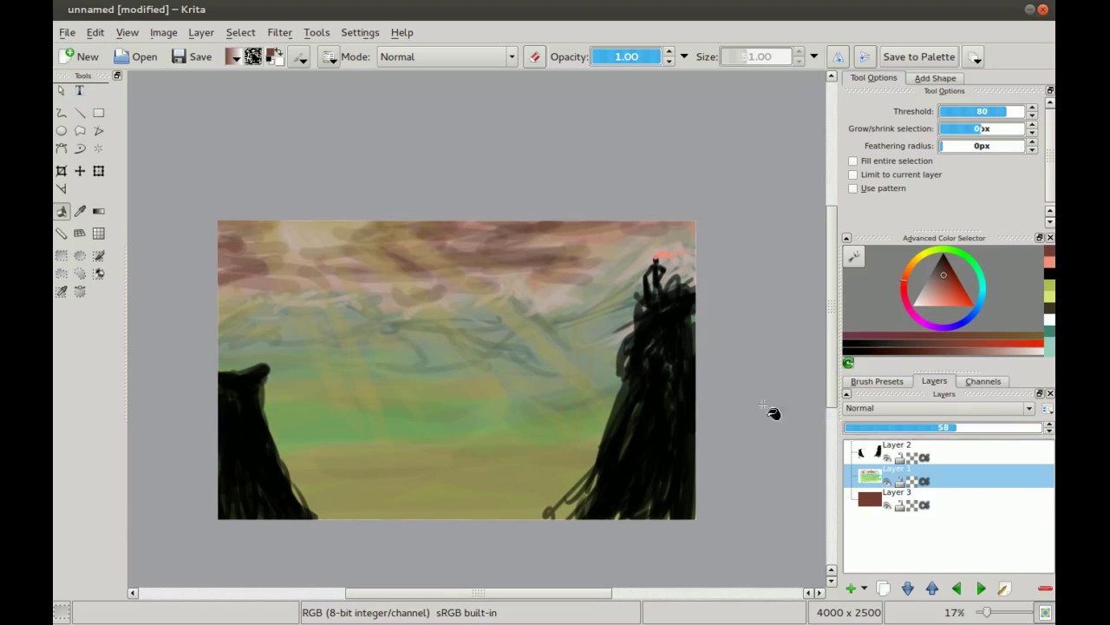
- Rename the reddish-brown bottom layer as sky
{"action": "left_click", "coordinate": [873, 483]}
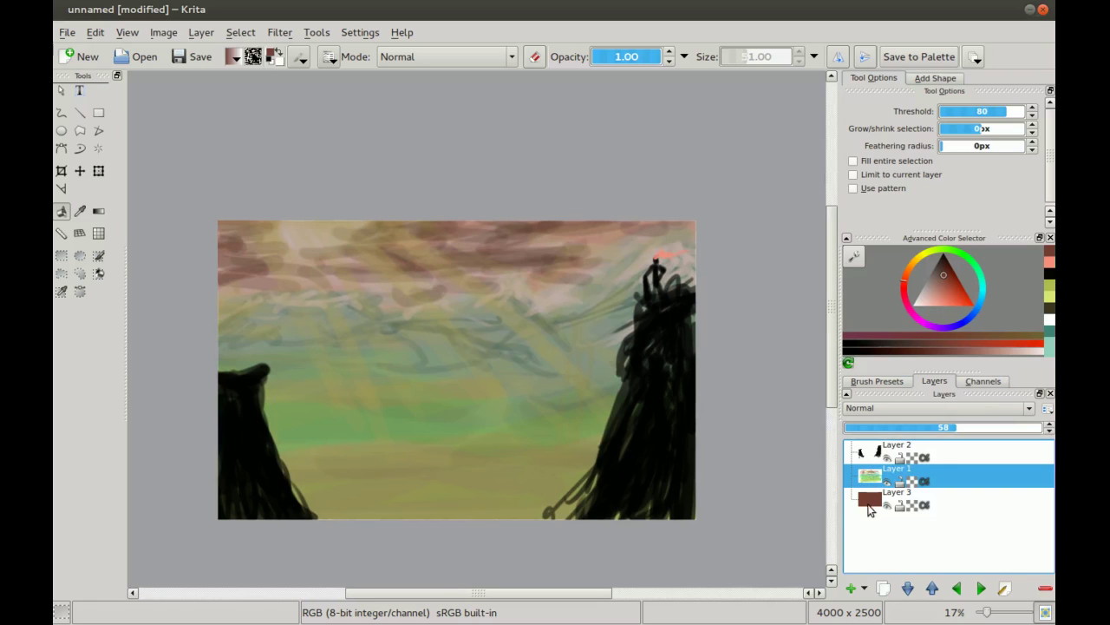
{"action": "left_click", "coordinate": [869, 509]}
{"action": "double_click", "coordinate": [897, 495]}
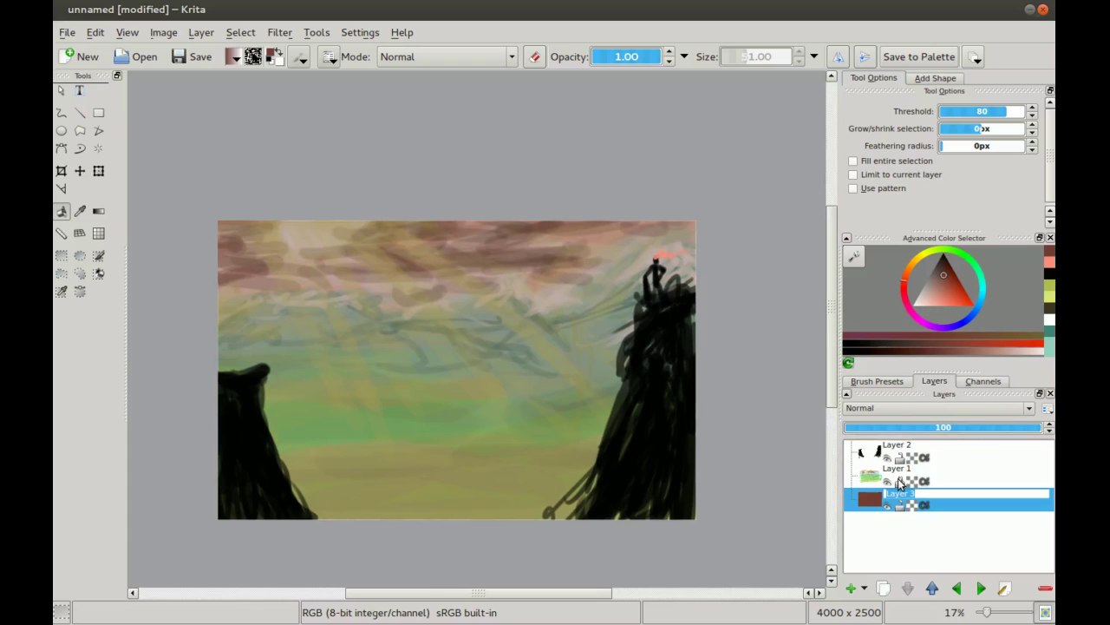
{"action": "type", "text": "sky"}
{"action": "key", "text": "Return"}
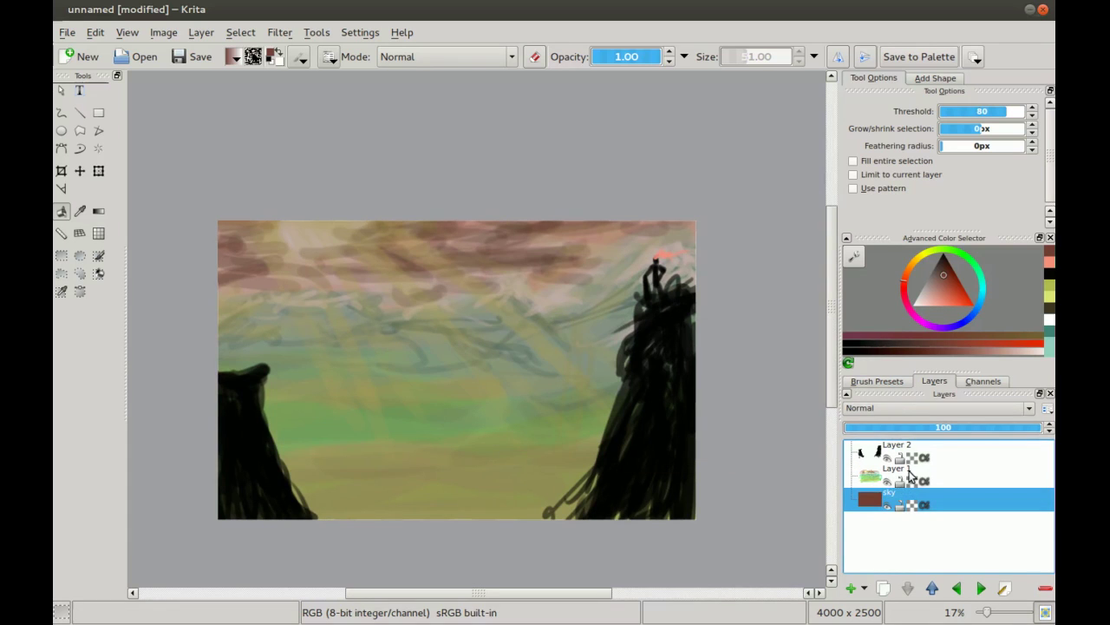
- Rename the landscape layer as mid ground and the cliff layer above it as foreground
{"action": "double_click", "coordinate": [909, 470]}
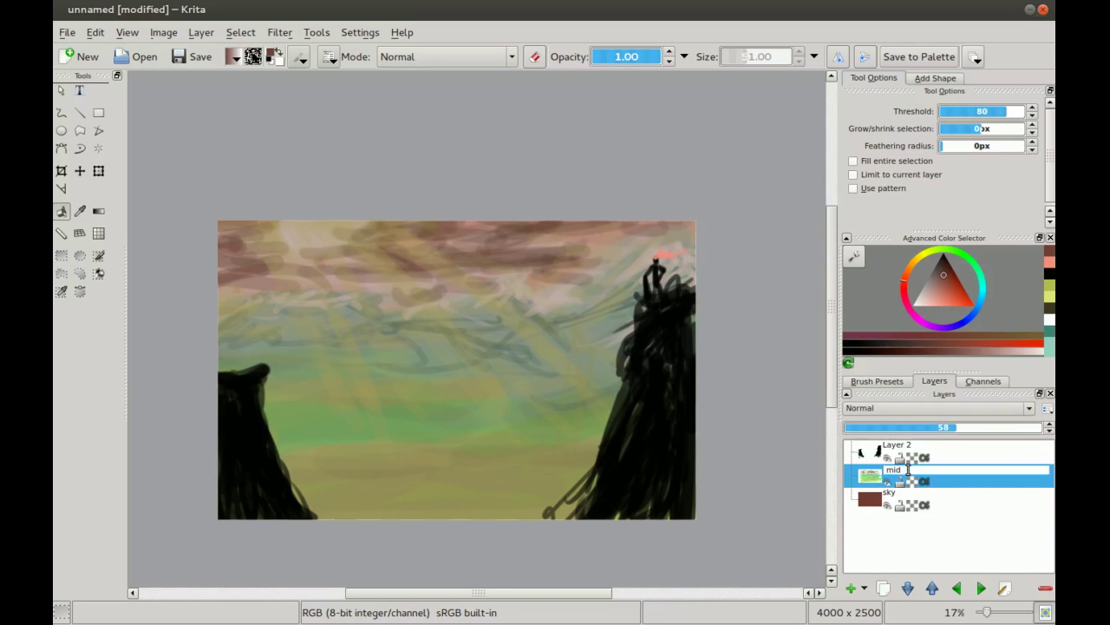
{"action": "key", "text": "Return"}
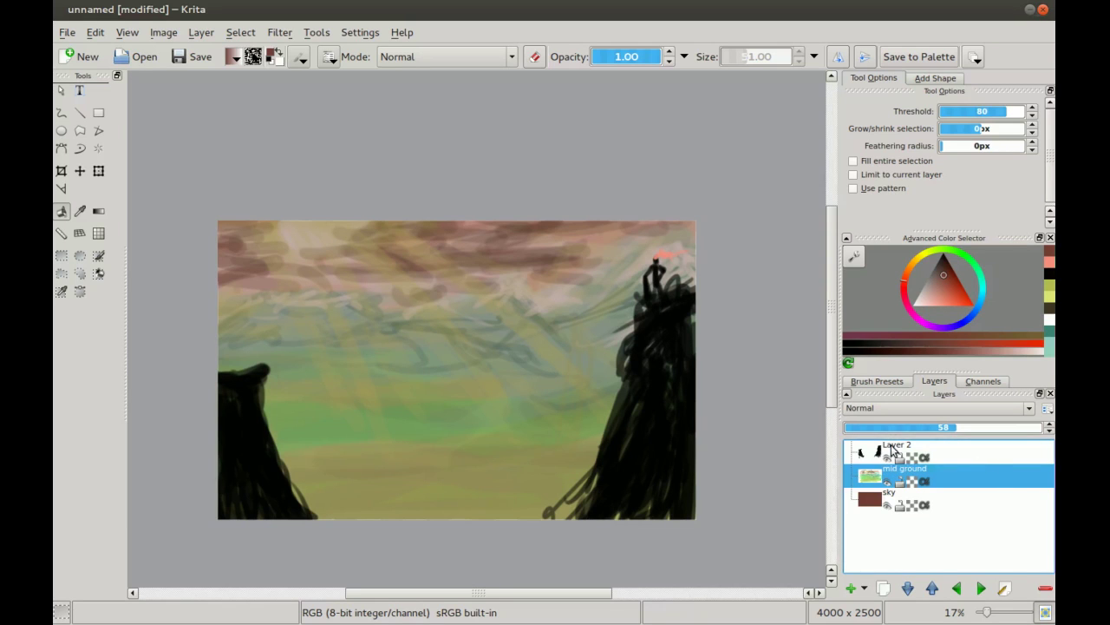
{"action": "double_click", "coordinate": [892, 447]}
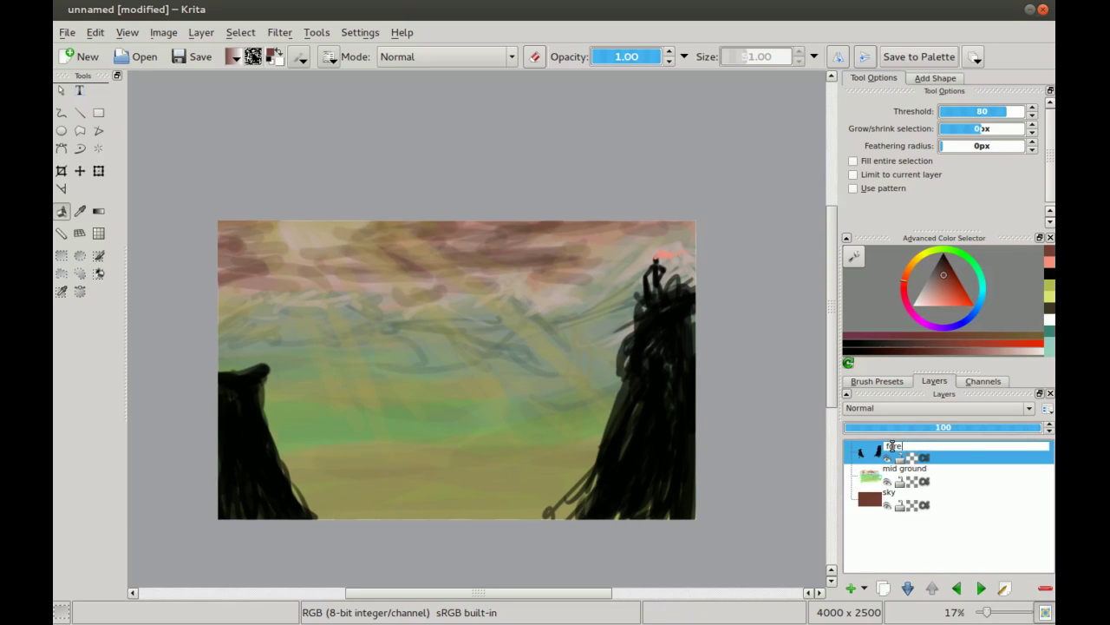
{"action": "key", "text": "Return"}
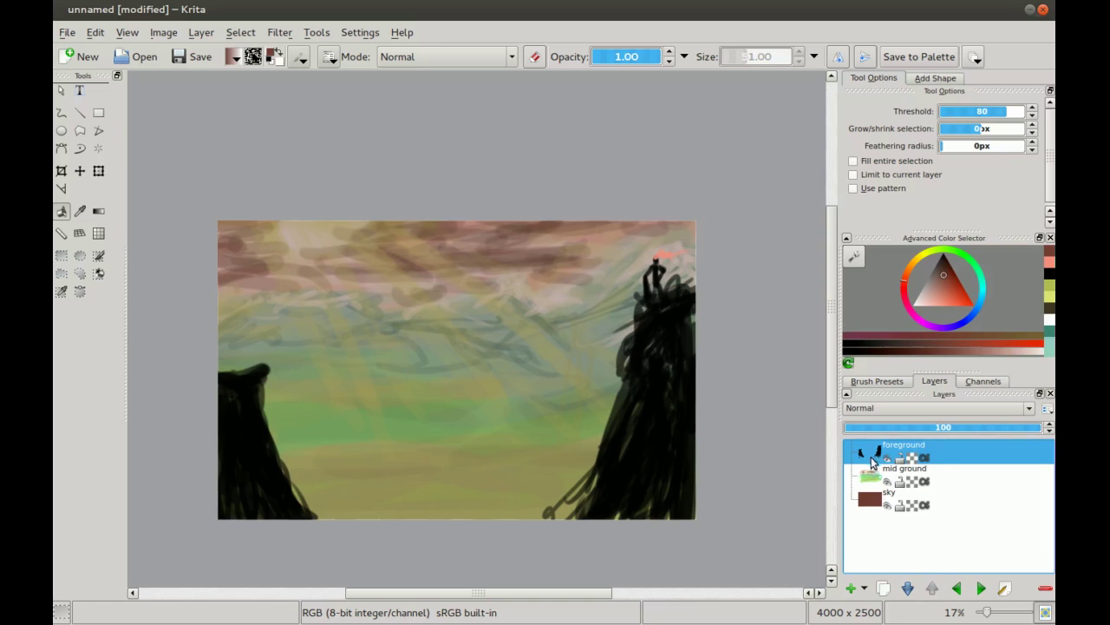
- Erase the painted clouds above the mountain ridge on the mid ground layer, enlarging the eraser and finishing at size 191
{"action": "left_click", "coordinate": [873, 478]}
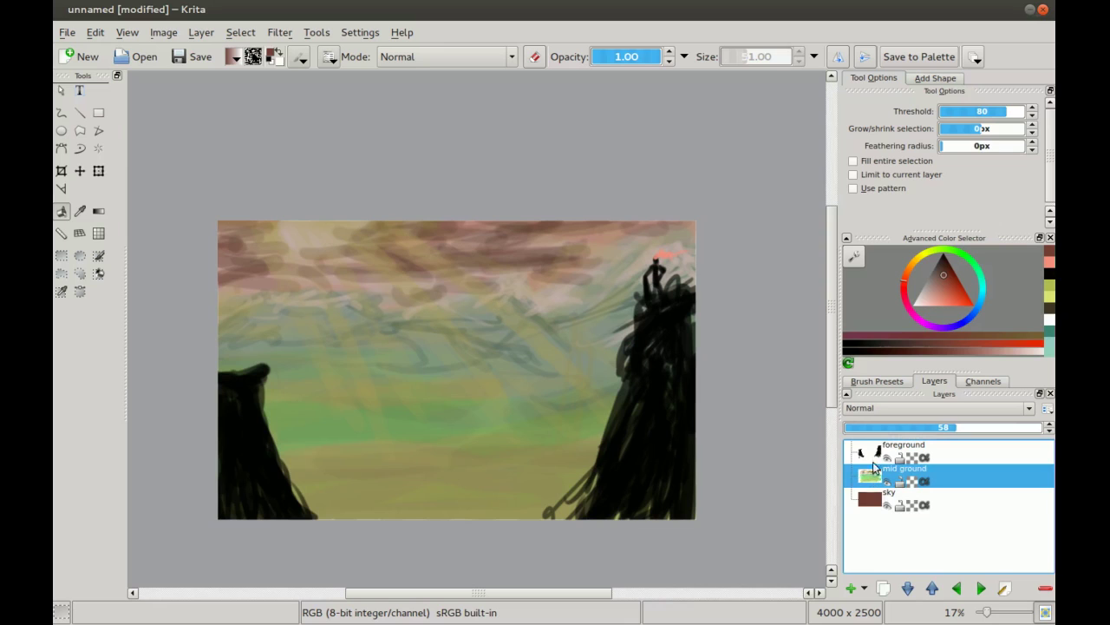
{"action": "left_click", "coordinate": [874, 507]}
{"action": "left_click", "coordinate": [870, 482]}
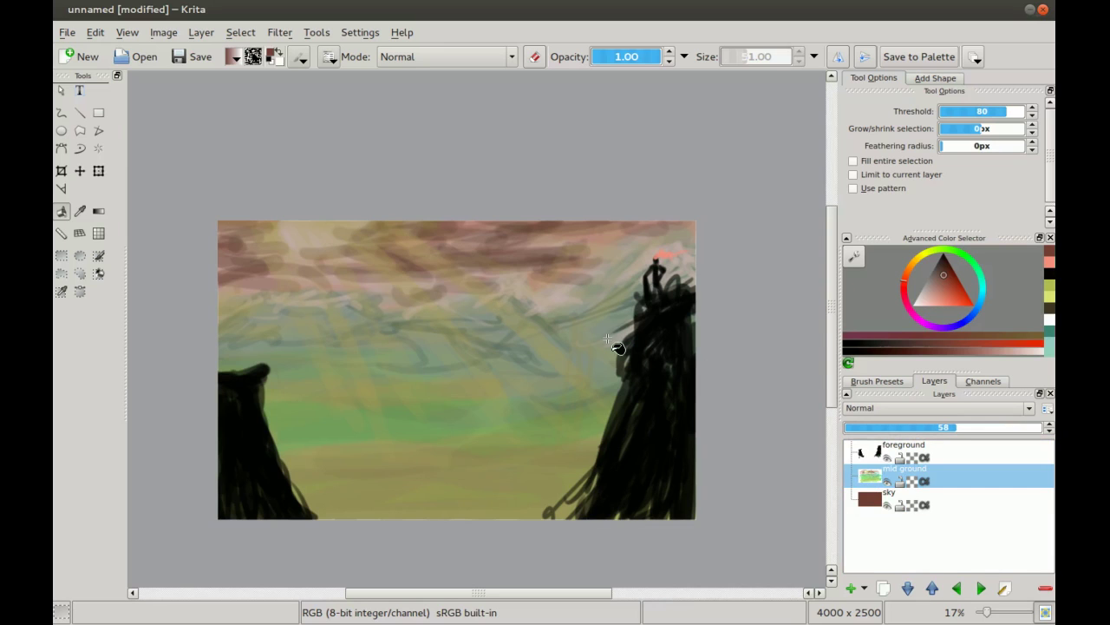
{"action": "key", "text": "b"}
{"action": "key", "text": "e"}
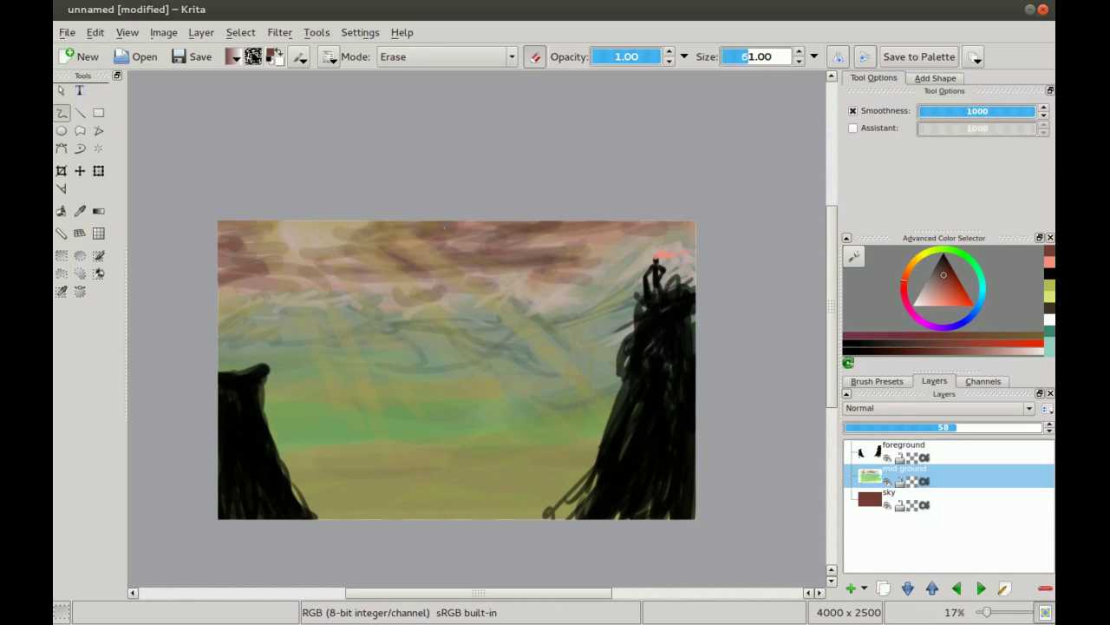
{"action": "key", "text": "bracketright"}
{"action": "key", "text": "bracketright"}
{"action": "key", "text": "bracketright"}
{"action": "key", "text": "bracketright"}
{"action": "key", "text": "bracketright"}
{"action": "key", "text": "bracketright"}
{"action": "mouse_move", "coordinate": [413, 232]}
{"action": "left_mouse_down"}
{"action": "mouse_move", "coordinate": [483, 237]}
{"action": "mouse_move", "coordinate": [463, 192]}
{"action": "mouse_move", "coordinate": [424, 235]}
{"action": "mouse_move", "coordinate": [631, 212]}
{"action": "mouse_move", "coordinate": [620, 209]}
{"action": "mouse_move", "coordinate": [580, 256]}
{"action": "mouse_move", "coordinate": [678, 222]}
{"action": "mouse_move", "coordinate": [535, 247]}
{"action": "mouse_move", "coordinate": [464, 240]}
{"action": "mouse_move", "coordinate": [316, 260]}
{"action": "mouse_move", "coordinate": [340, 241]}
{"action": "mouse_move", "coordinate": [228, 252]}
{"action": "mouse_move", "coordinate": [274, 215]}
{"action": "mouse_move", "coordinate": [238, 235]}
{"action": "mouse_move", "coordinate": [411, 237]}
{"action": "mouse_move", "coordinate": [391, 265]}
{"action": "mouse_move", "coordinate": [302, 278]}
{"action": "mouse_move", "coordinate": [282, 263]}
{"action": "mouse_move", "coordinate": [395, 268]}
{"action": "mouse_move", "coordinate": [470, 244]}
{"action": "mouse_move", "coordinate": [532, 266]}
{"action": "mouse_move", "coordinate": [449, 250]}
{"action": "mouse_move", "coordinate": [438, 269]}
{"action": "mouse_move", "coordinate": [373, 258]}
{"action": "mouse_move", "coordinate": [299, 270]}
{"action": "mouse_move", "coordinate": [371, 288]}
{"action": "mouse_move", "coordinate": [422, 267]}
{"action": "mouse_move", "coordinate": [553, 279]}
{"action": "mouse_move", "coordinate": [641, 239]}
{"action": "mouse_move", "coordinate": [710, 255]}
{"action": "mouse_move", "coordinate": [562, 248]}
{"action": "mouse_move", "coordinate": [352, 270]}
{"action": "mouse_move", "coordinate": [544, 283]}
{"action": "mouse_move", "coordinate": [478, 324]}
{"action": "mouse_move", "coordinate": [549, 287]}
{"action": "mouse_move", "coordinate": [485, 318]}
{"action": "mouse_move", "coordinate": [508, 284]}
{"action": "mouse_move", "coordinate": [448, 268]}
{"action": "mouse_move", "coordinate": [477, 280]}
{"action": "mouse_move", "coordinate": [321, 274]}
{"action": "mouse_move", "coordinate": [267, 301]}
{"action": "mouse_move", "coordinate": [209, 297]}
{"action": "mouse_move", "coordinate": [458, 286]}
{"action": "mouse_move", "coordinate": [432, 274]}
{"action": "mouse_move", "coordinate": [525, 289]}
{"action": "mouse_move", "coordinate": [649, 240]}
{"action": "left_mouse_up"}
{"action": "key", "text": "bracketright"}
{"action": "key", "text": "bracketleft"}
{"action": "key", "text": "bracketleft"}
{"action": "key", "text": "bracketleft"}
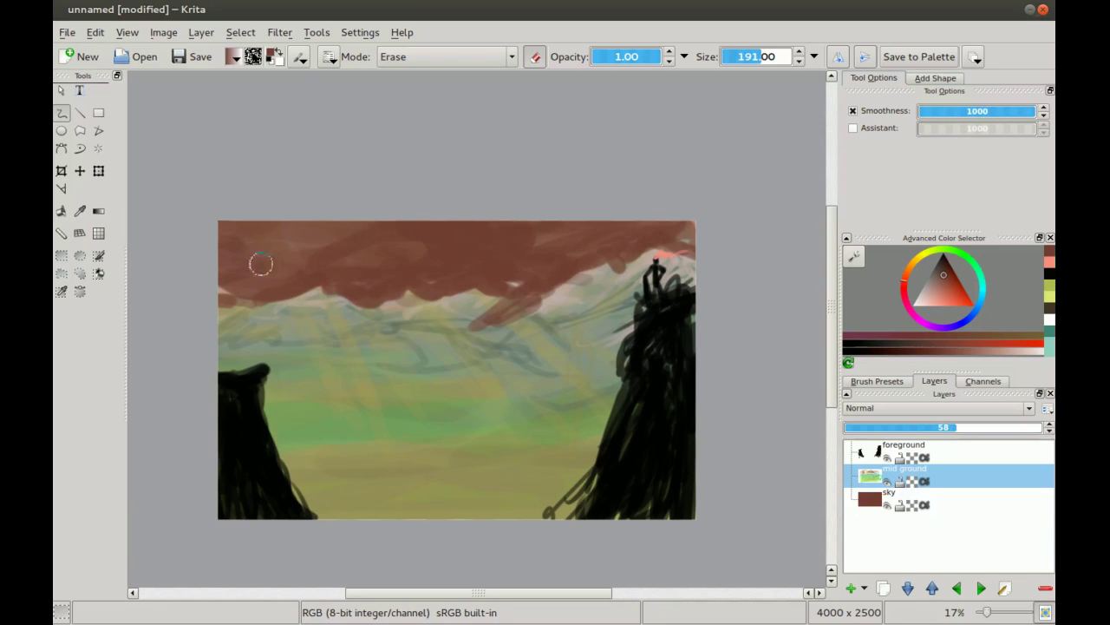
- On the sky layer, pick a pale yellow and paint a soft sun at the canvas's upper edge with a size 611 brush in Normal mode
{"action": "left_click", "coordinate": [869, 508]}
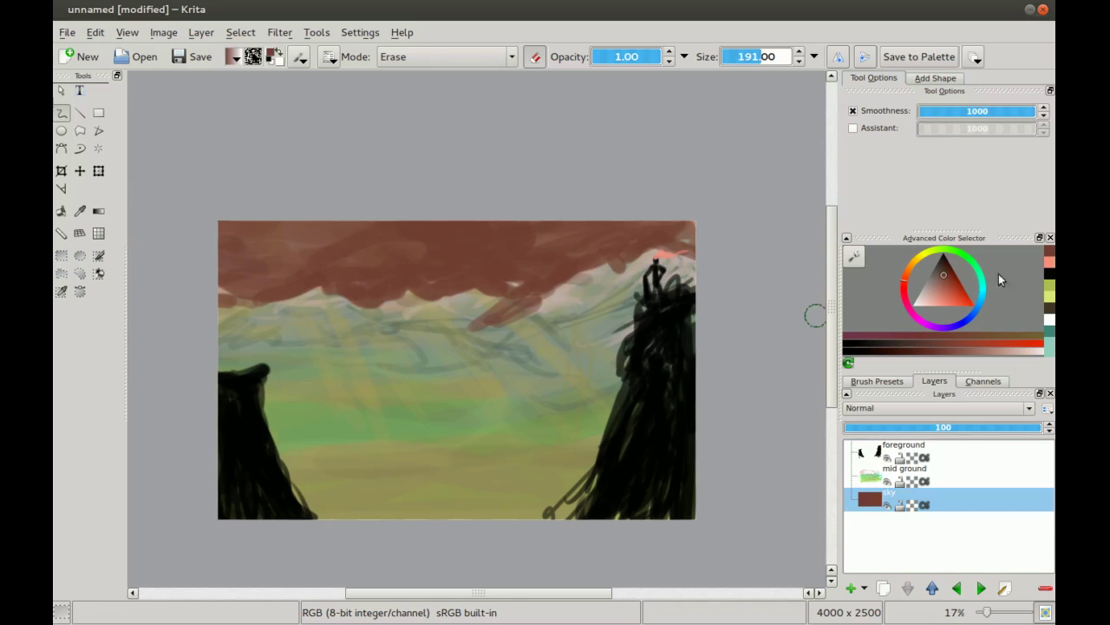
{"action": "left_click", "coordinate": [924, 257]}
{"action": "mouse_move", "coordinate": [943, 293]}
{"action": "left_mouse_down"}
{"action": "mouse_move", "coordinate": [947, 321]}
{"action": "mouse_move", "coordinate": [931, 322]}
{"action": "mouse_move", "coordinate": [934, 301]}
{"action": "left_mouse_up"}
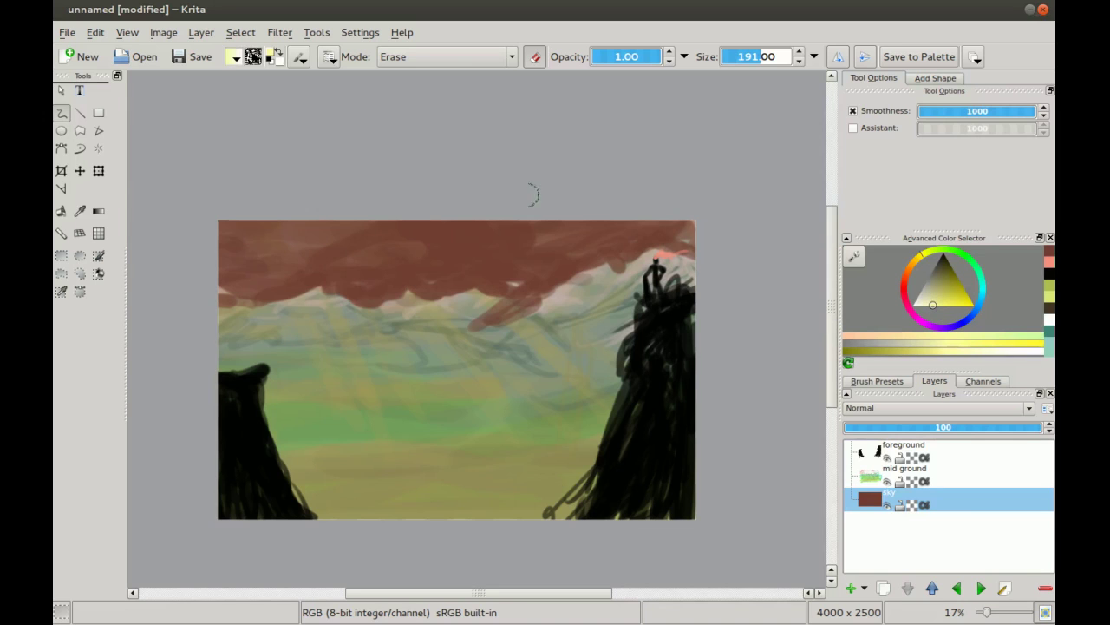
{"action": "key", "text": "bracketright"}
{"action": "key", "text": "bracketright"}
{"action": "key", "text": "bracketright"}
{"action": "key", "text": "bracketright"}
{"action": "key", "text": "bracketright"}
{"action": "key", "text": "bracketright"}
{"action": "key", "text": "bracketright"}
{"action": "key", "text": "bracketright"}
{"action": "key", "text": "bracketright"}
{"action": "key", "text": "bracketright"}
{"action": "key", "text": "bracketright"}
{"action": "key", "text": "bracketright"}
{"action": "key", "text": "bracketright"}
{"action": "left_click", "coordinate": [354, 219]}
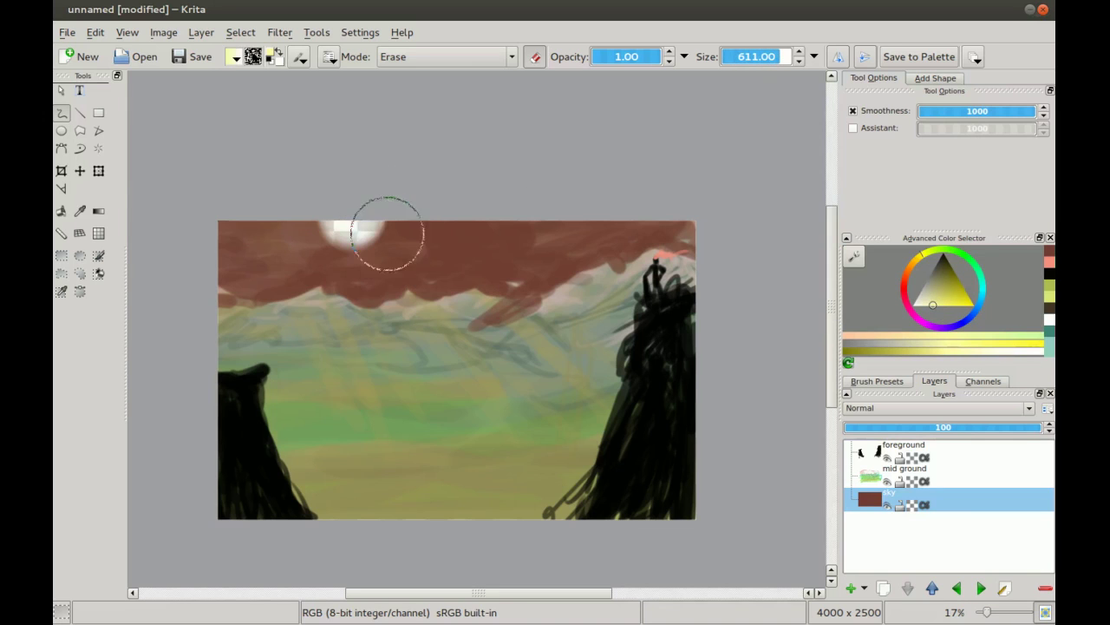
{"action": "key", "text": "e"}
{"action": "left_click", "coordinate": [350, 231]}
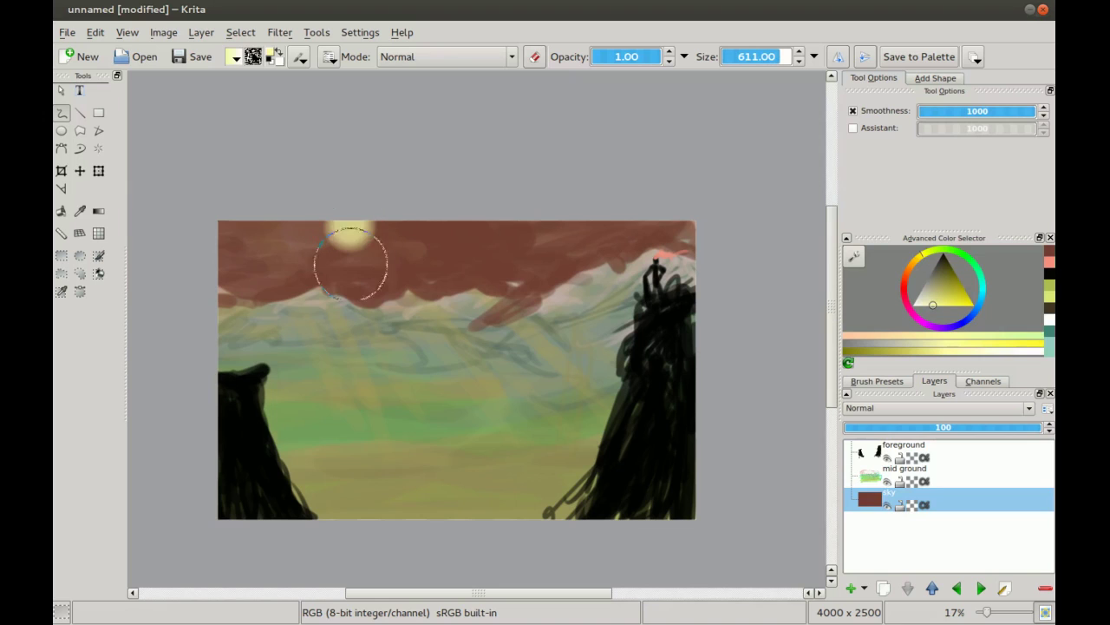
{"action": "mouse_move", "coordinate": [319, 217]}
{"action": "left_mouse_down"}
{"action": "mouse_move", "coordinate": [362, 246]}
{"action": "mouse_move", "coordinate": [377, 208]}
{"action": "mouse_move", "coordinate": [388, 212]}
{"action": "left_mouse_up"}
- Reduce the brush size to 131 and paint diagonal light rays down from the sun toward the mountains at 0.30 opacity
{"action": "key", "text": "bracketleft"}
{"action": "key", "text": "bracketleft"}
{"action": "key", "text": "bracketleft"}
{"action": "key", "text": "bracketleft"}
{"action": "key", "text": "bracketleft"}
{"action": "key", "text": "bracketleft"}
{"action": "key", "text": "bracketleft"}
{"action": "key", "text": "bracketleft"}
{"action": "key", "text": "bracketleft"}
{"action": "key", "text": "bracketleft"}
{"action": "key", "text": "bracketleft"}
{"action": "key", "text": "bracketleft"}
{"action": "key", "text": "bracketleft"}
{"action": "key", "text": "bracketleft"}
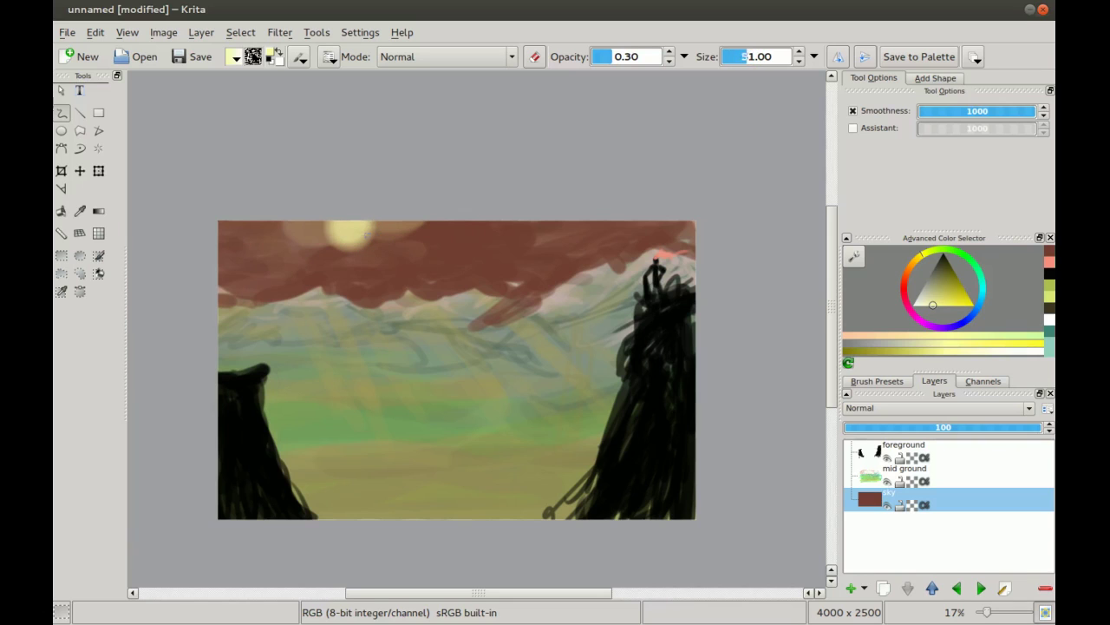
{"action": "key", "text": "bracketright"}
{"action": "key", "text": "bracketright"}
{"action": "key", "text": "bracketright"}
{"action": "mouse_move", "coordinate": [371, 234]}
{"action": "left_mouse_down"}
{"action": "mouse_move", "coordinate": [398, 284]}
{"action": "mouse_move", "coordinate": [466, 345]}
{"action": "left_mouse_up"}
{"action": "mouse_move", "coordinate": [370, 239]}
{"action": "left_mouse_down"}
{"action": "mouse_move", "coordinate": [401, 297]}
{"action": "mouse_move", "coordinate": [449, 326]}
{"action": "left_mouse_up"}
- Brush pale yellow highlights across the clouds on both sides of the sun
{"action": "left_click_drag", "start_coordinate": [332, 228], "coordinate": [288, 230]}
{"action": "left_click_drag", "start_coordinate": [382, 229], "coordinate": [473, 225]}
{"action": "mouse_move", "coordinate": [392, 247]}
{"action": "left_mouse_down"}
{"action": "mouse_move", "coordinate": [492, 247]}
{"action": "mouse_move", "coordinate": [408, 255]}
{"action": "mouse_move", "coordinate": [339, 242]}
{"action": "mouse_move", "coordinate": [369, 250]}
{"action": "mouse_move", "coordinate": [301, 221]}
{"action": "mouse_move", "coordinate": [339, 235]}
{"action": "mouse_move", "coordinate": [288, 256]}
{"action": "mouse_move", "coordinate": [261, 245]}
{"action": "mouse_move", "coordinate": [393, 233]}
{"action": "mouse_move", "coordinate": [349, 233]}
{"action": "mouse_move", "coordinate": [443, 255]}
{"action": "mouse_move", "coordinate": [326, 249]}
{"action": "mouse_move", "coordinate": [214, 273]}
{"action": "mouse_move", "coordinate": [195, 267]}
{"action": "mouse_move", "coordinate": [199, 243]}
{"action": "mouse_move", "coordinate": [211, 237]}
{"action": "mouse_move", "coordinate": [262, 279]}
{"action": "left_mouse_up"}
{"action": "mouse_move", "coordinate": [507, 235]}
{"action": "left_mouse_down"}
{"action": "mouse_move", "coordinate": [581, 239]}
{"action": "mouse_move", "coordinate": [515, 249]}
{"action": "mouse_move", "coordinate": [642, 241]}
{"action": "mouse_move", "coordinate": [552, 231]}
{"action": "mouse_move", "coordinate": [636, 238]}
{"action": "mouse_move", "coordinate": [544, 240]}
{"action": "mouse_move", "coordinate": [545, 258]}
{"action": "mouse_move", "coordinate": [464, 262]}
{"action": "mouse_move", "coordinate": [497, 222]}
{"action": "mouse_move", "coordinate": [647, 228]}
{"action": "mouse_move", "coordinate": [603, 238]}
{"action": "mouse_move", "coordinate": [679, 230]}
{"action": "mouse_move", "coordinate": [535, 227]}
{"action": "left_mouse_up"}
{"action": "mouse_move", "coordinate": [338, 231]}
{"action": "left_mouse_down"}
{"action": "mouse_move", "coordinate": [323, 241]}
{"action": "mouse_move", "coordinate": [260, 233]}
{"action": "mouse_move", "coordinate": [395, 267]}
{"action": "left_mouse_up"}
{"action": "mouse_move", "coordinate": [429, 228]}
{"action": "left_mouse_down"}
{"action": "mouse_move", "coordinate": [495, 269]}
{"action": "mouse_move", "coordinate": [313, 335]}
{"action": "left_mouse_up"}
- Add more thin pale yellow rays fanning out from the sun and clouds over the mountains and valley
{"action": "mouse_move", "coordinate": [346, 244]}
{"action": "left_mouse_down"}
{"action": "mouse_move", "coordinate": [444, 349]}
{"action": "mouse_move", "coordinate": [479, 337]}
{"action": "left_mouse_up"}
{"action": "left_click_drag", "start_coordinate": [386, 243], "coordinate": [520, 331]}
{"action": "mouse_move", "coordinate": [344, 233]}
{"action": "left_mouse_down"}
{"action": "mouse_move", "coordinate": [469, 451]}
{"action": "mouse_move", "coordinate": [370, 307]}
{"action": "left_mouse_up"}
{"action": "left_click_drag", "start_coordinate": [335, 248], "coordinate": [326, 282]}
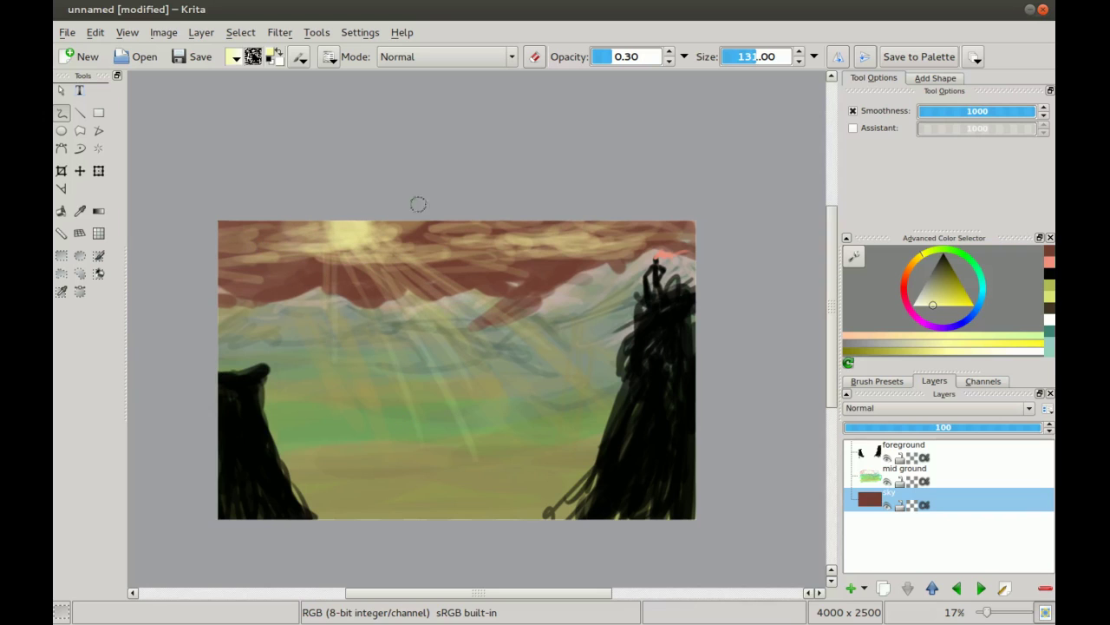
{"action": "mouse_move", "coordinate": [462, 250]}
{"action": "left_mouse_down"}
{"action": "mouse_move", "coordinate": [583, 293]}
{"action": "mouse_move", "coordinate": [605, 352]}
{"action": "left_mouse_up"}
{"action": "left_click_drag", "start_coordinate": [336, 249], "coordinate": [493, 401]}
{"action": "left_click_drag", "start_coordinate": [368, 251], "coordinate": [531, 417]}
- Enlarge the brush to 581 and paint a broad light beam from the sun toward the base of the larger cliff
{"action": "key", "text": "bracketright"}
{"action": "key", "text": "bracketright"}
{"action": "key", "text": "bracketright"}
{"action": "key", "text": "bracketright"}
{"action": "key", "text": "bracketright"}
{"action": "key", "text": "bracketright"}
{"action": "key", "text": "bracketright"}
{"action": "key", "text": "bracketright"}
{"action": "key", "text": "bracketright"}
{"action": "key", "text": "bracketright"}
{"action": "key", "text": "bracketright"}
{"action": "key", "text": "bracketright"}
{"action": "key", "text": "bracketright"}
{"action": "key", "text": "bracketright"}
{"action": "key", "text": "bracketright"}
{"action": "key", "text": "bracketright"}
{"action": "key", "text": "bracketright"}
{"action": "key", "text": "bracketright"}
{"action": "key", "text": "bracketright"}
{"action": "key", "text": "bracketright"}
{"action": "mouse_move", "coordinate": [354, 233]}
{"action": "left_mouse_down"}
{"action": "mouse_move", "coordinate": [505, 335]}
{"action": "mouse_move", "coordinate": [598, 439]}
{"action": "left_mouse_up"}
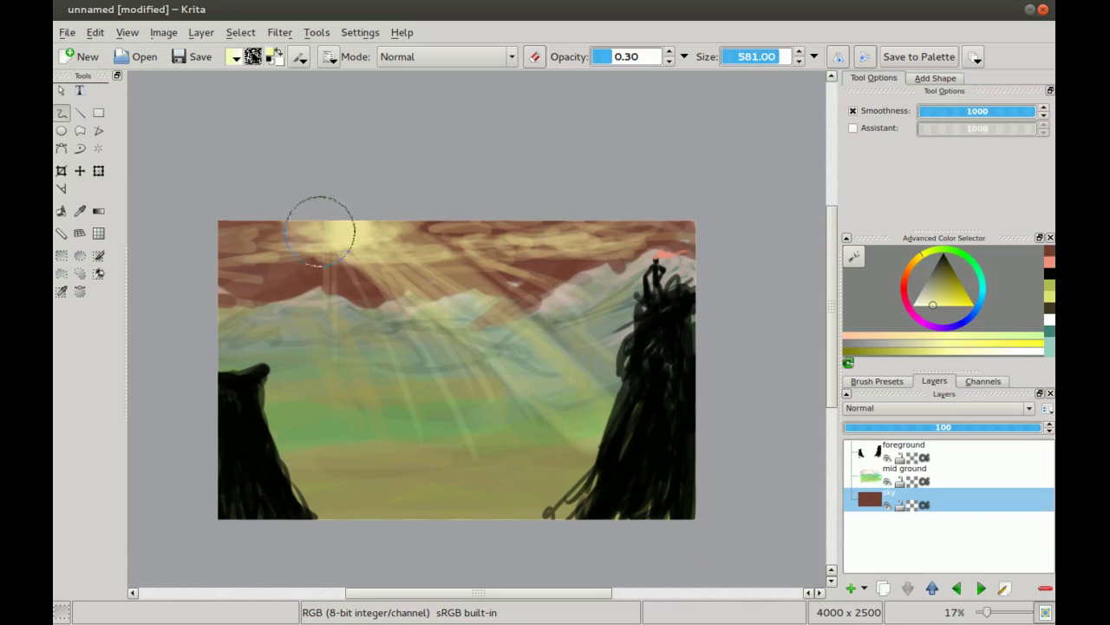
- Enlarge the brush to 911 and sweep wide, faint light beams from the sun down across the valley
{"action": "key", "text": "bracketright"}
{"action": "key", "text": "bracketright"}
{"action": "key", "text": "bracketright"}
{"action": "key", "text": "bracketright"}
{"action": "key", "text": "bracketright"}
{"action": "key", "text": "bracketright"}
{"action": "key", "text": "bracketright"}
{"action": "key", "text": "bracketright"}
{"action": "key", "text": "bracketright"}
{"action": "left_click_drag", "start_coordinate": [241, 183], "coordinate": [240, 174]}
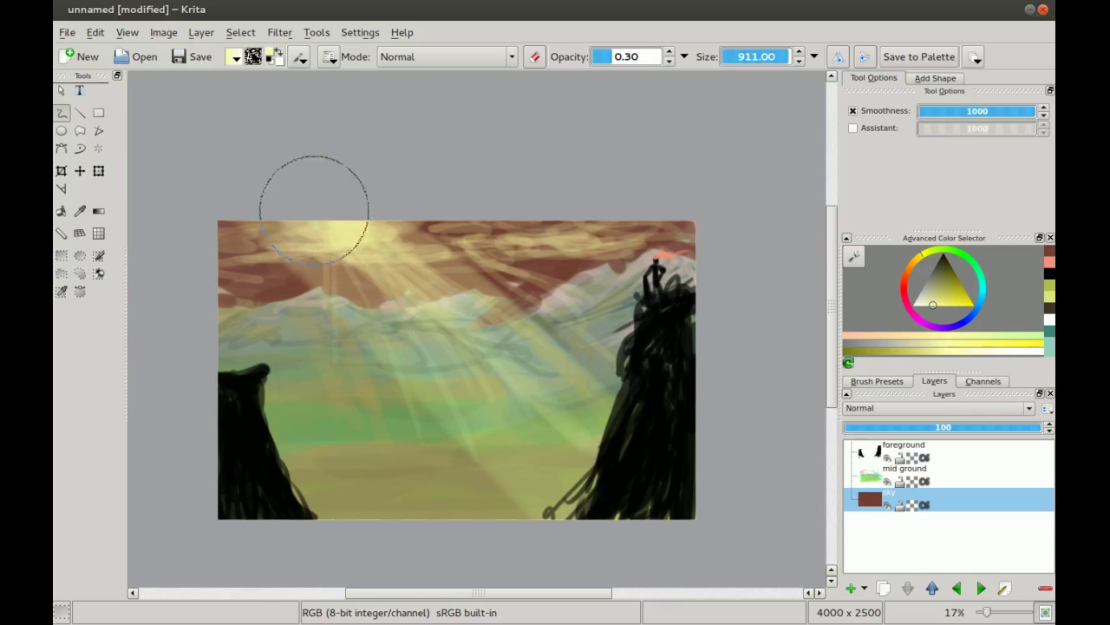
{"action": "left_click_drag", "start_coordinate": [314, 211], "coordinate": [434, 484]}
- Reduce the brush size to 161 and paint narrow rays through the clouds and from the canvas's upper-left corner, redoing the overlong corner ray
{"action": "key", "text": "bracketleft"}
{"action": "key", "text": "bracketleft"}
{"action": "key", "text": "bracketleft"}
{"action": "key", "text": "bracketleft"}
{"action": "key", "text": "bracketleft"}
{"action": "key", "text": "bracketleft"}
{"action": "key", "text": "bracketleft"}
{"action": "key", "text": "bracketleft"}
{"action": "key", "text": "bracketleft"}
{"action": "key", "text": "bracketleft"}
{"action": "key", "text": "bracketleft"}
{"action": "key", "text": "bracketleft"}
{"action": "key", "text": "bracketleft"}
{"action": "key", "text": "bracketleft"}
{"action": "key", "text": "bracketleft"}
{"action": "key", "text": "bracketleft"}
{"action": "key", "text": "bracketleft"}
{"action": "key", "text": "bracketleft"}
{"action": "key", "text": "bracketleft"}
{"action": "key", "text": "bracketleft"}
{"action": "key", "text": "bracketleft"}
{"action": "key", "text": "bracketleft"}
{"action": "key", "text": "bracketleft"}
{"action": "key", "text": "bracketleft"}
{"action": "key", "text": "bracketleft"}
{"action": "key", "text": "bracketleft"}
{"action": "key", "text": "bracketright"}
{"action": "key", "text": "bracketright"}
{"action": "key", "text": "bracketright"}
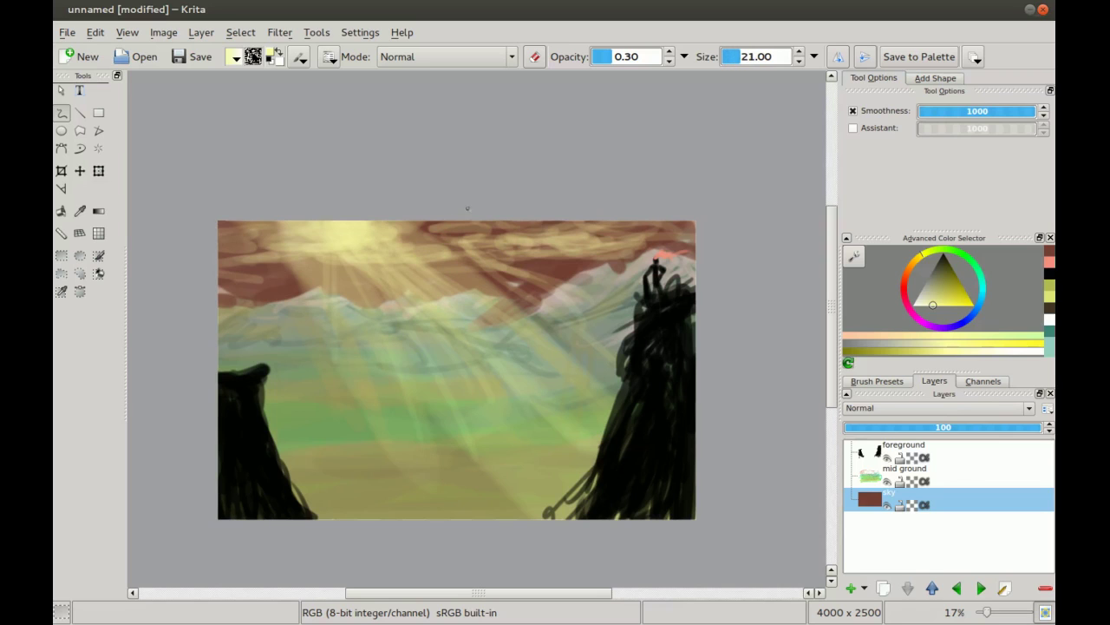
{"action": "key", "text": "bracketright"}
{"action": "key", "text": "bracketright"}
{"action": "key", "text": "bracketright"}
{"action": "key", "text": "bracketright"}
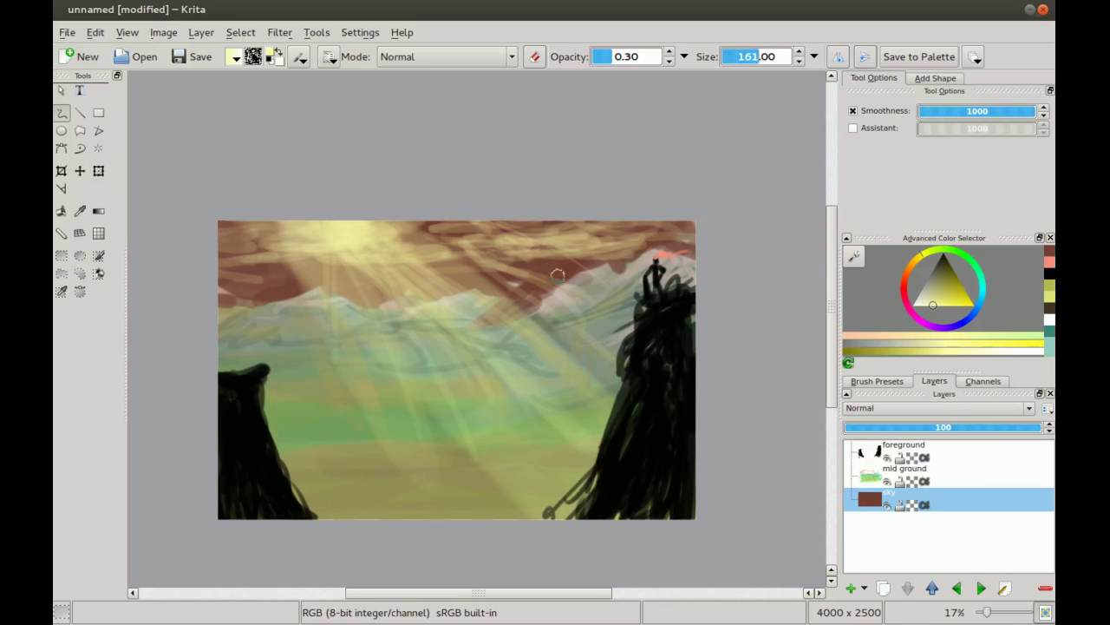
{"action": "mouse_move", "coordinate": [452, 206]}
{"action": "left_mouse_down"}
{"action": "mouse_move", "coordinate": [697, 403]}
{"action": "mouse_move", "coordinate": [607, 326]}
{"action": "left_mouse_up"}
{"action": "left_click_drag", "start_coordinate": [222, 217], "coordinate": [402, 511]}
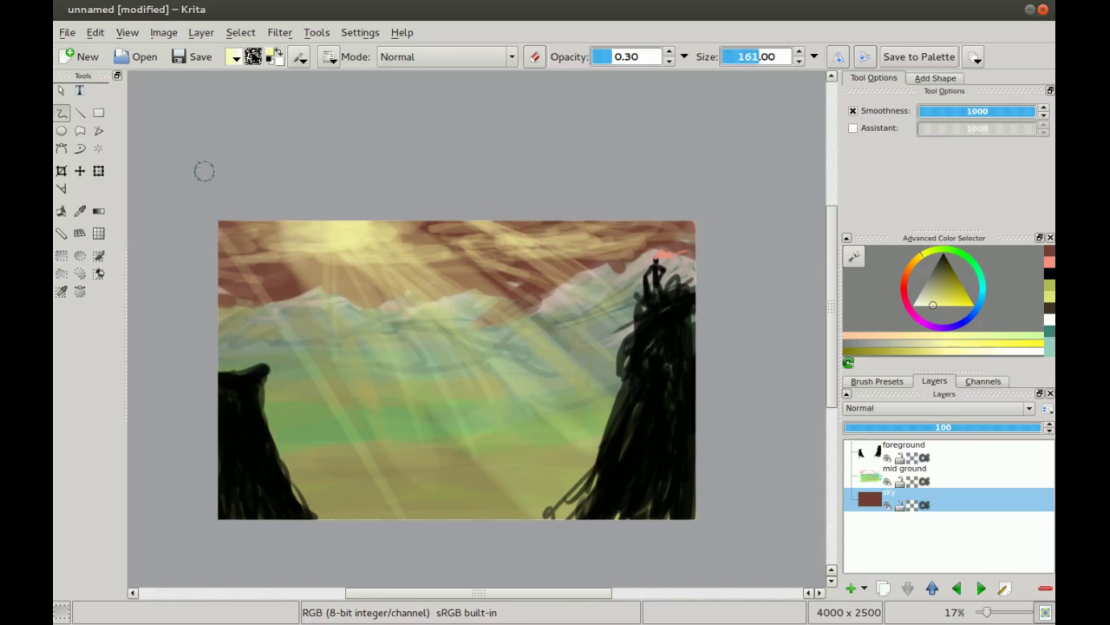
{"action": "key", "text": "ctrl+z"}
{"action": "left_click_drag", "start_coordinate": [211, 213], "coordinate": [316, 399]}
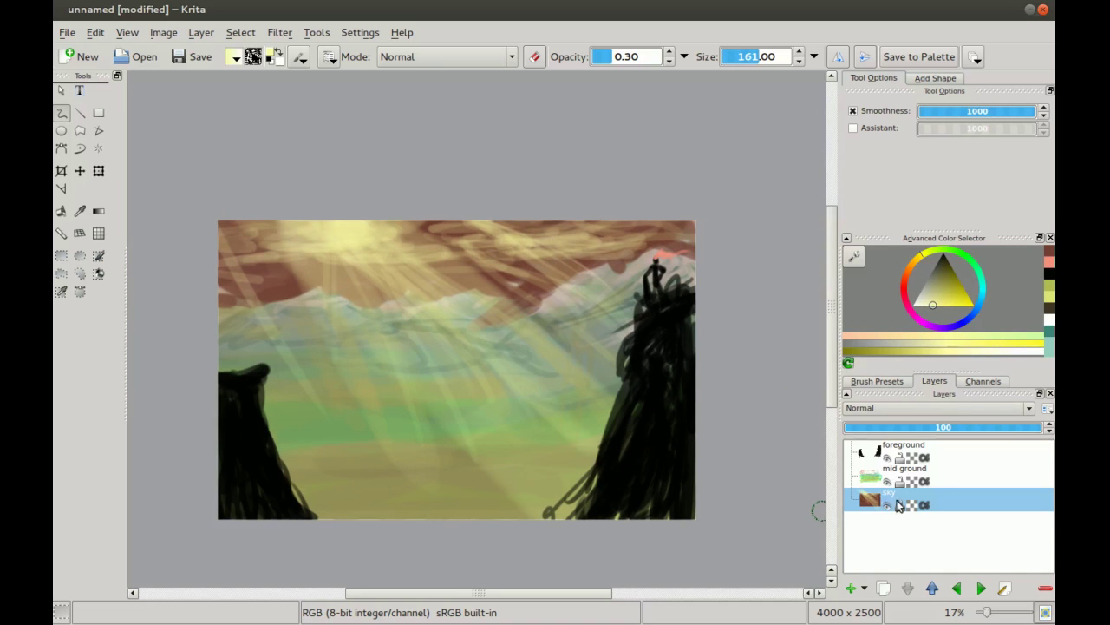
- Toggle the sky layer's visibility, try the mid ground layer at 100 opacity, and settle on 54
{"action": "left_click", "coordinate": [886, 507]}
{"action": "left_click", "coordinate": [888, 506]}
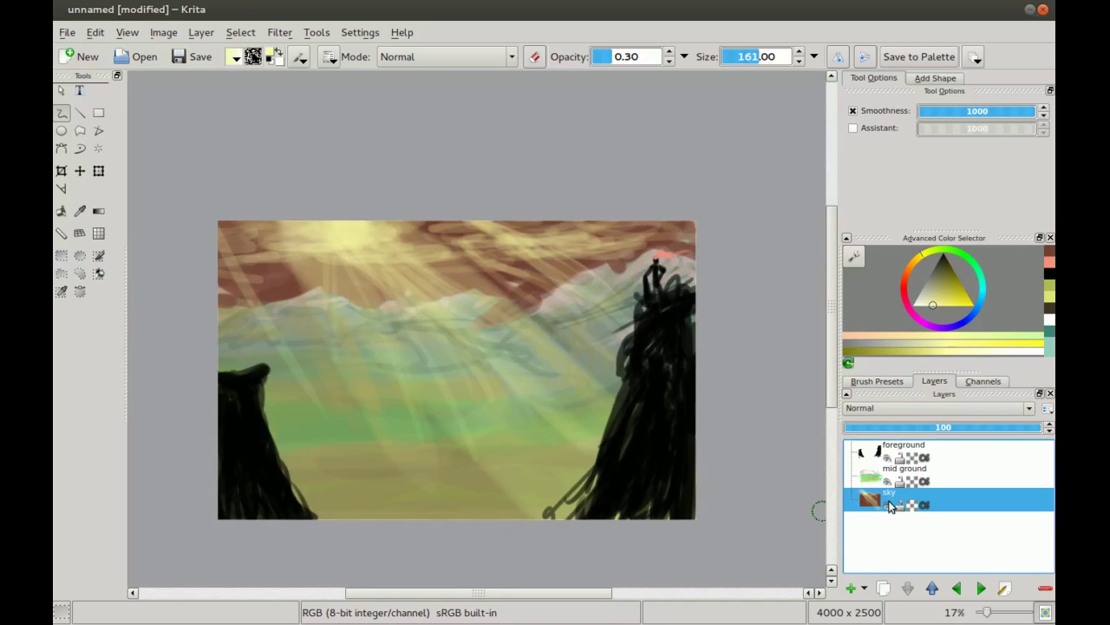
{"action": "left_click", "coordinate": [870, 482]}
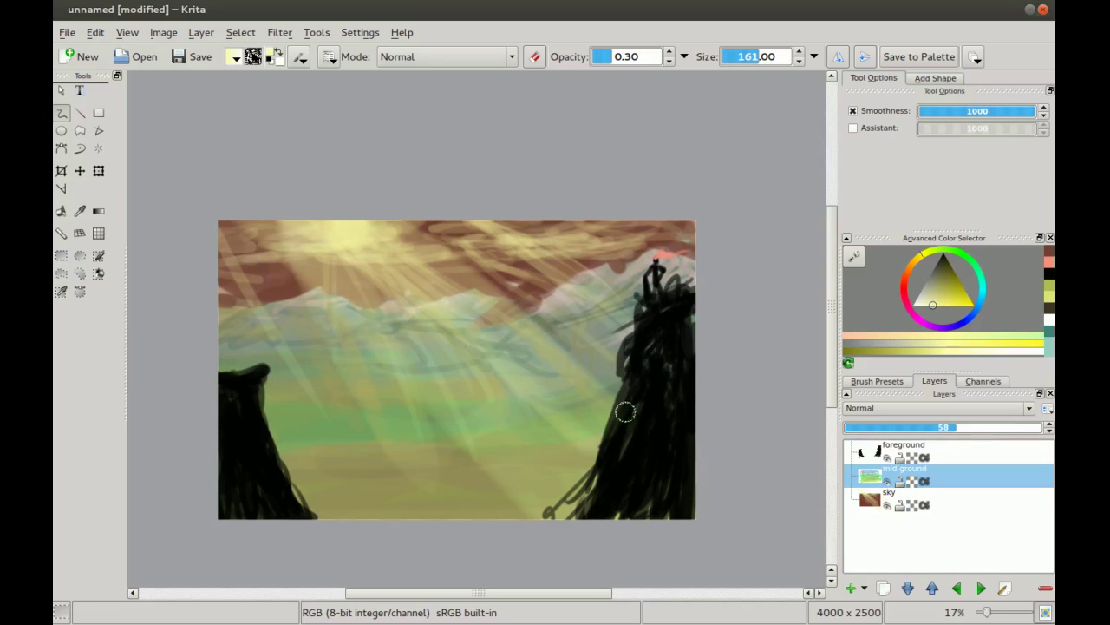
{"action": "left_click_drag", "start_coordinate": [963, 427], "coordinate": [1009, 424]}
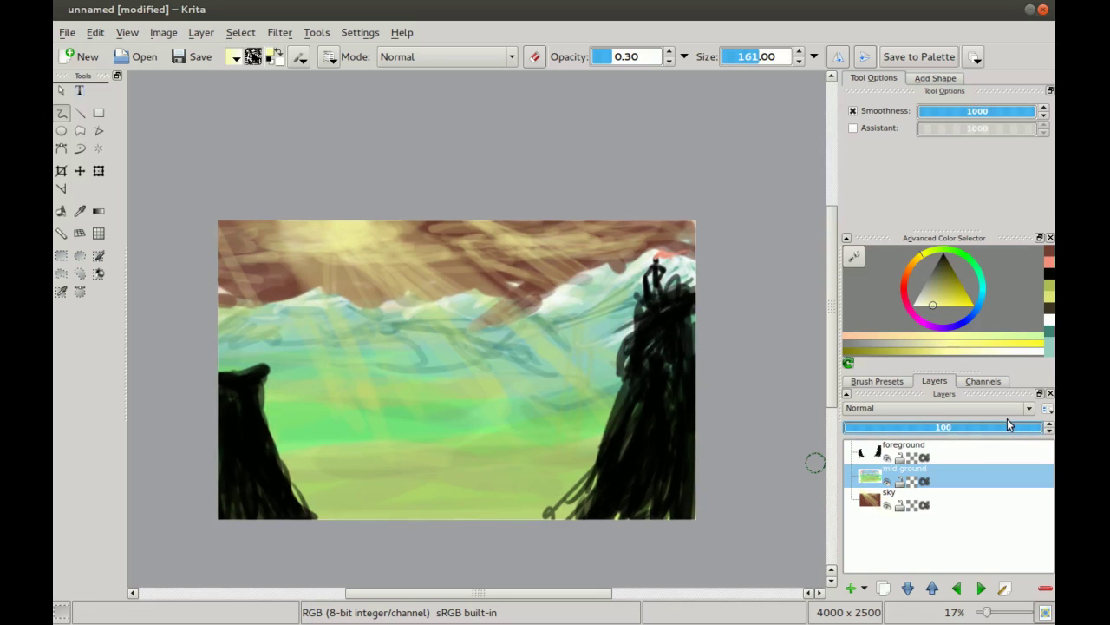
{"action": "left_click", "coordinate": [952, 426]}
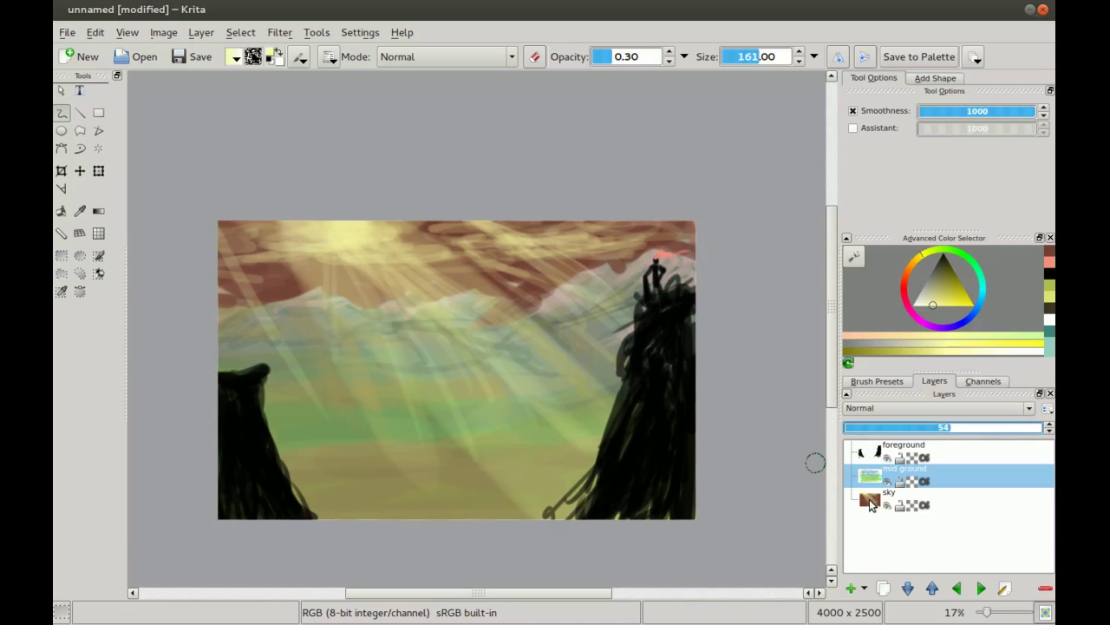
- Add a new layer directly above the sky layer and fill it with a reddish brown sampled from the clouds at 0.30 opacity
{"action": "left_click", "coordinate": [872, 506]}
{"action": "left_click", "coordinate": [853, 588]}
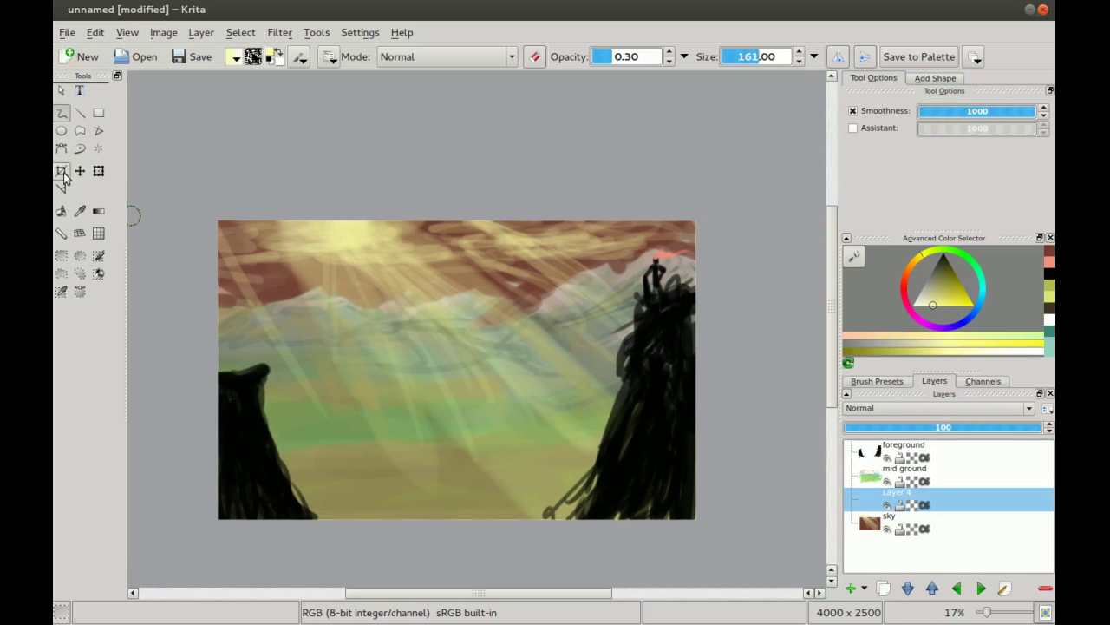
{"action": "left_click", "coordinate": [62, 213]}
{"action": "key", "text": "p"}
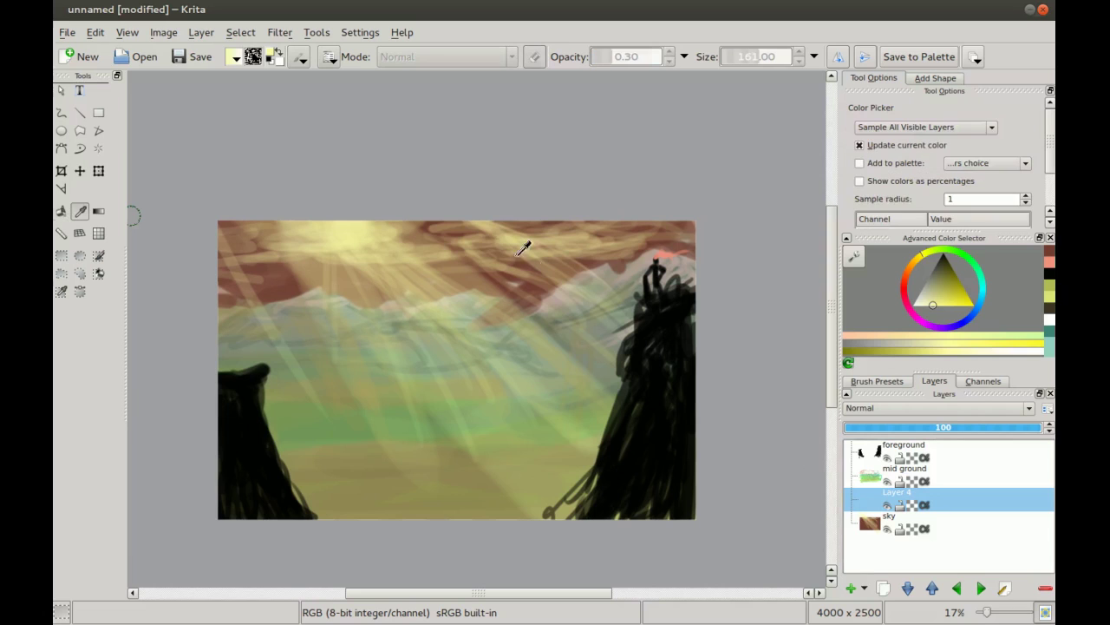
{"action": "left_click", "coordinate": [432, 225]}
{"action": "key", "text": "b"}
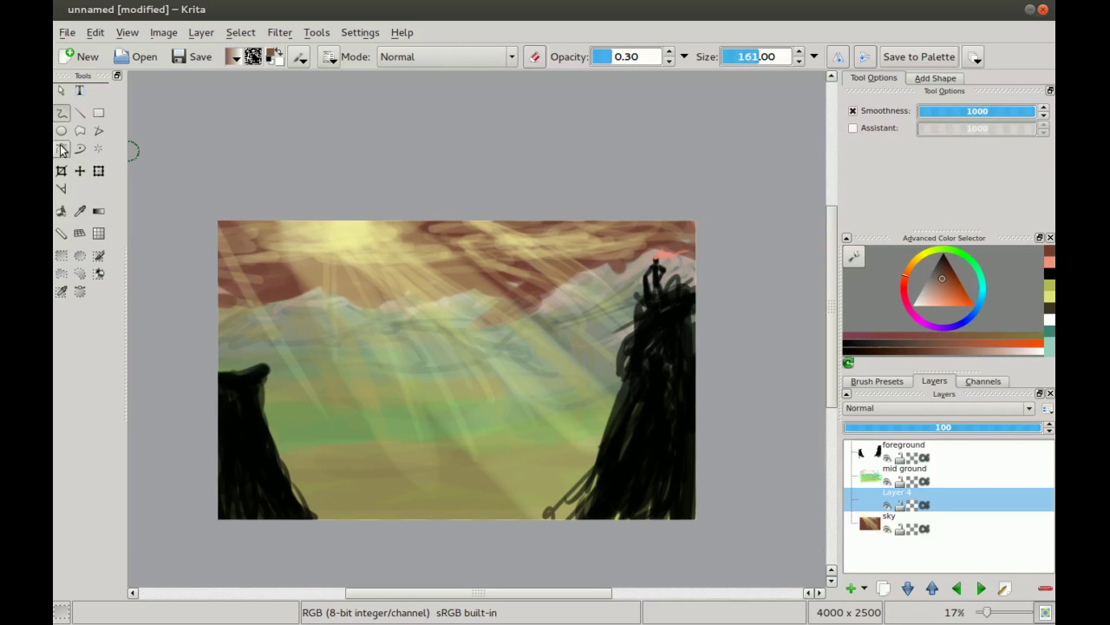
{"action": "left_click", "coordinate": [61, 214]}
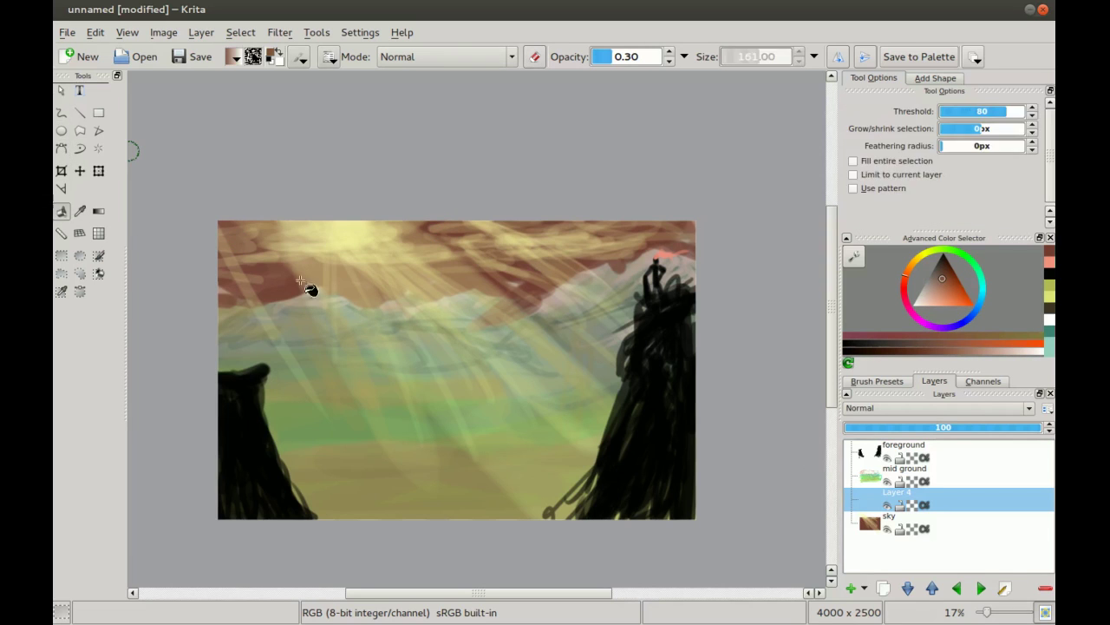
{"action": "left_click", "coordinate": [466, 289]}
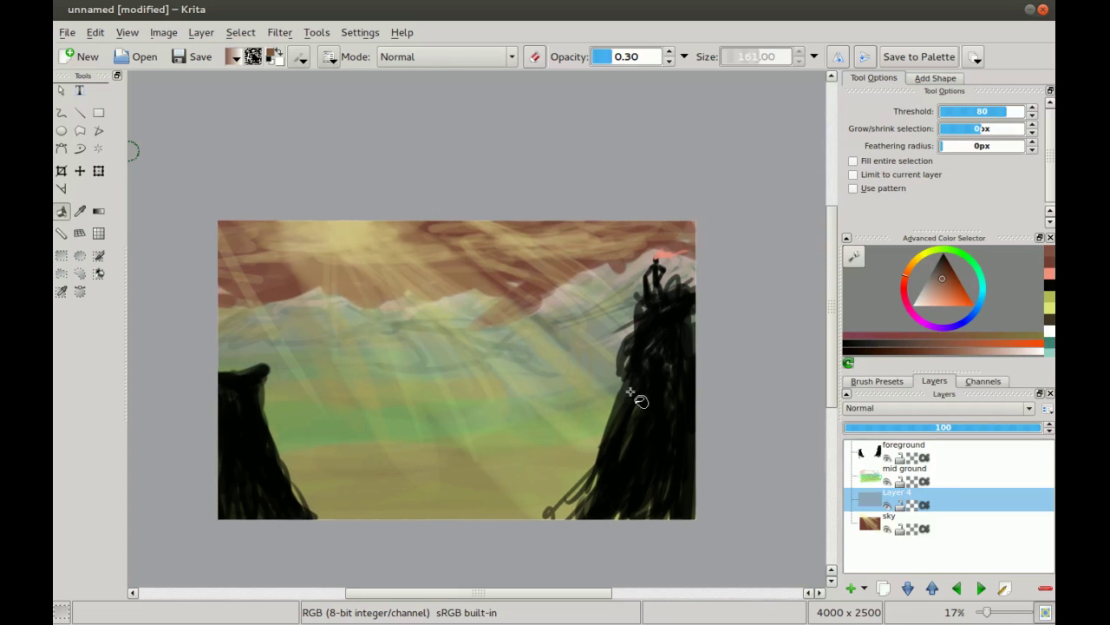
{"action": "left_click", "coordinate": [873, 505]}
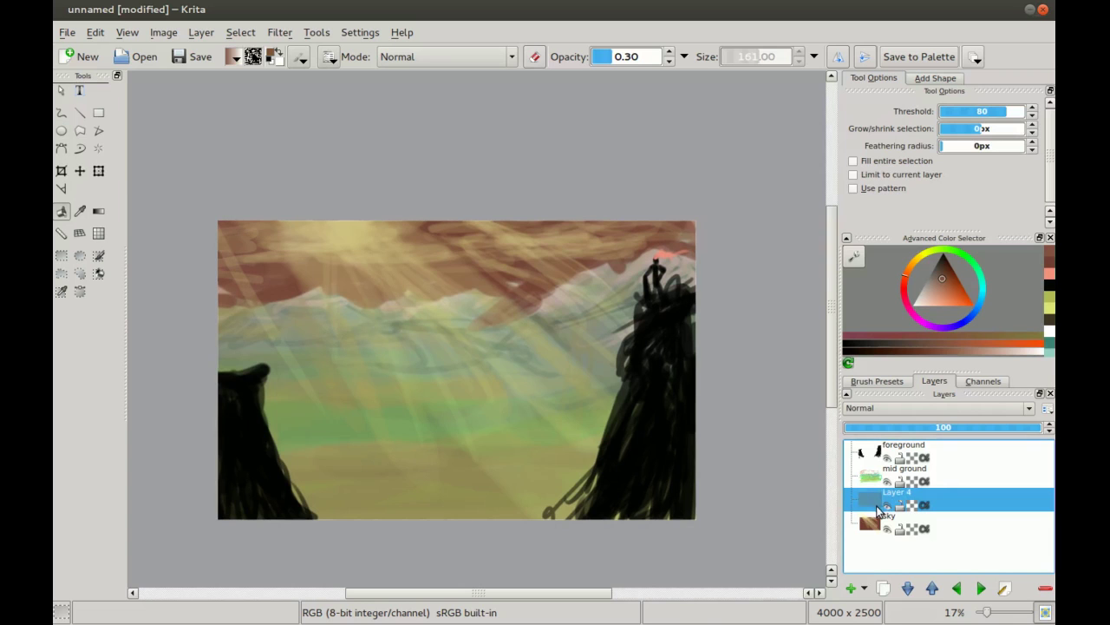
- Merge the mid ground layer into the reddish-brown tint layer directly below it
{"action": "left_click", "coordinate": [871, 482]}
{"action": "left_click", "coordinate": [871, 505]}
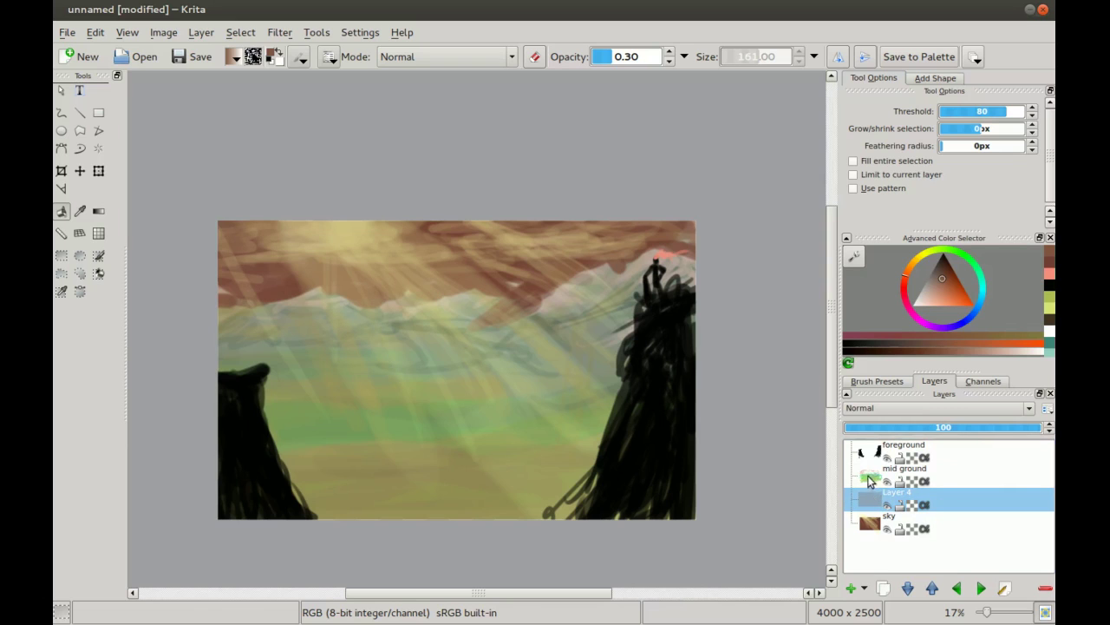
{"action": "left_click", "coordinate": [871, 482]}
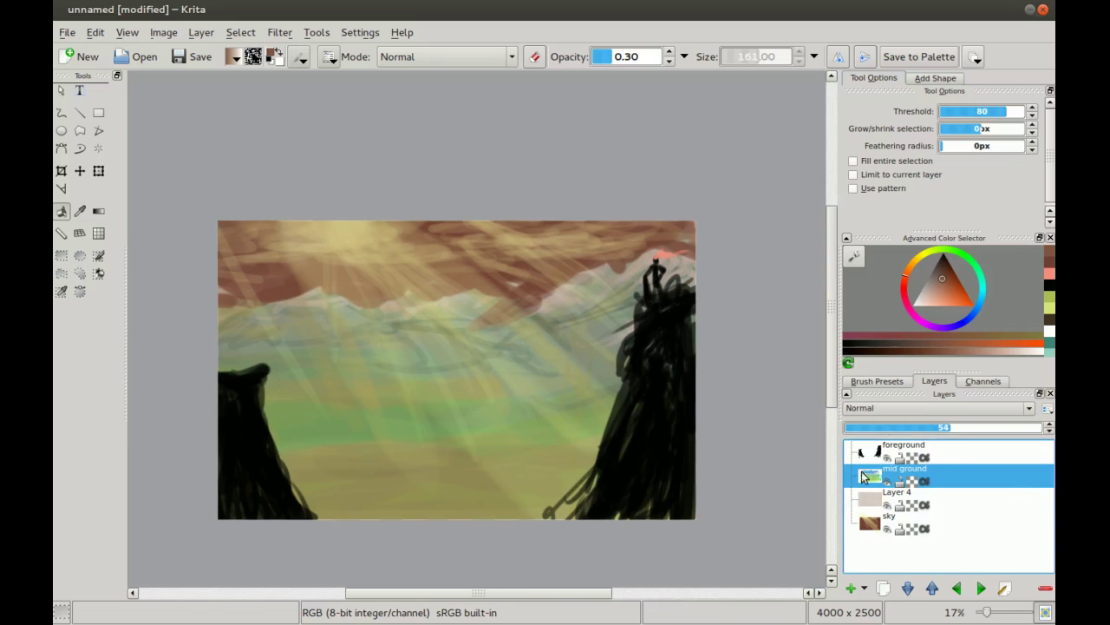
{"action": "right_click", "coordinate": [871, 477]}
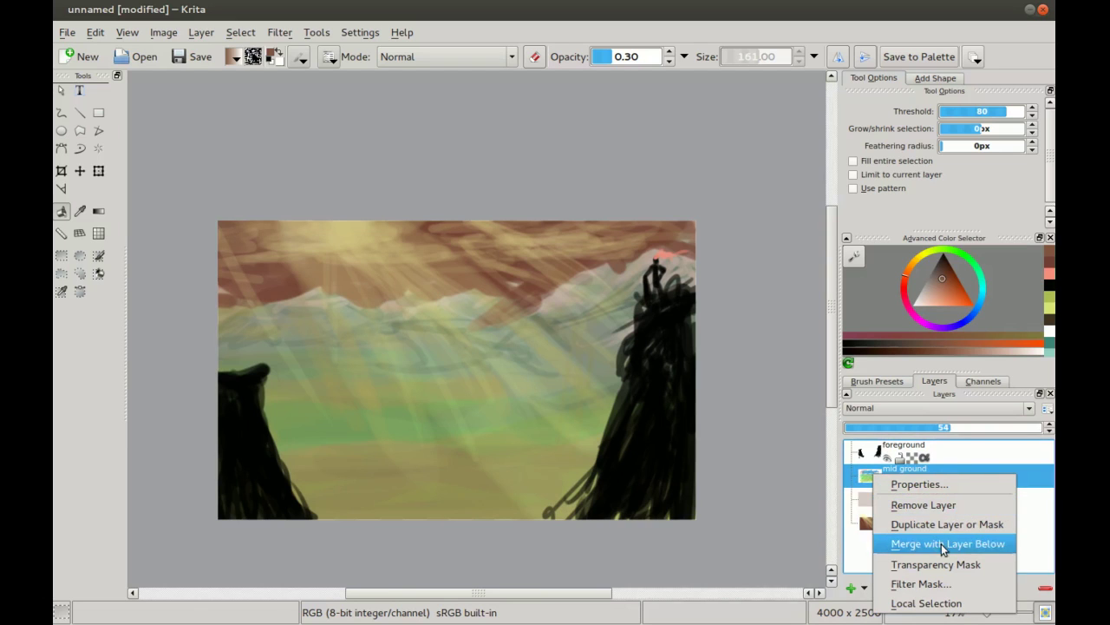
{"action": "left_click", "coordinate": [944, 545]}
- Toggle the merged layer's visibility to compare the painting with and without it, leaving it visible and selected
{"action": "left_click", "coordinate": [885, 481]}
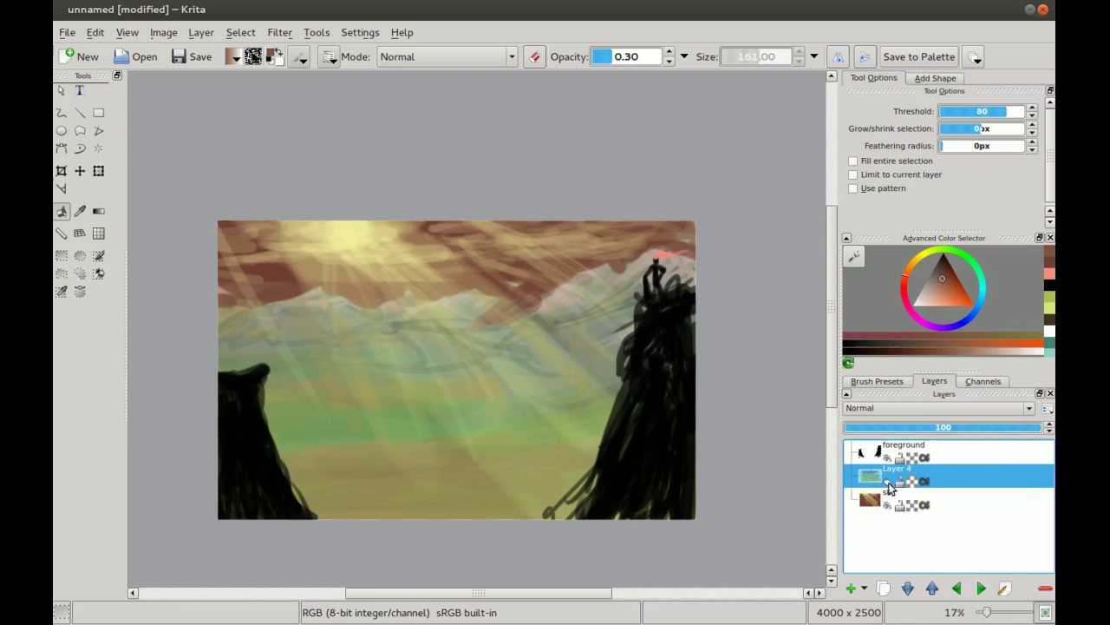
{"action": "left_click", "coordinate": [887, 486]}
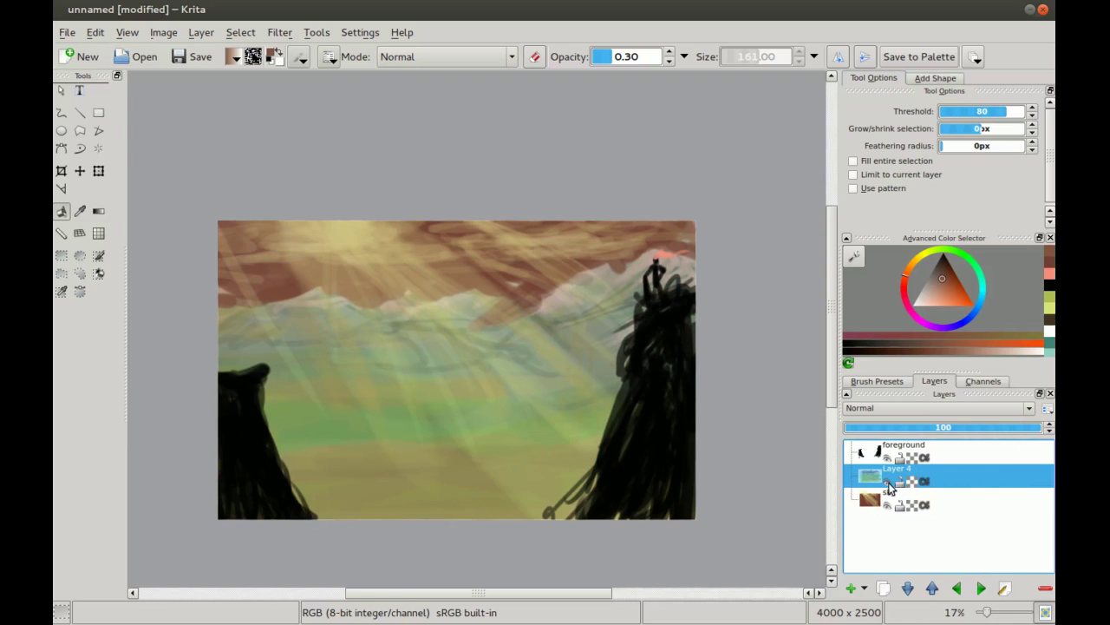
{"action": "left_click", "coordinate": [871, 507]}
{"action": "left_click", "coordinate": [886, 481]}
{"action": "left_click", "coordinate": [886, 479]}
{"action": "left_click", "coordinate": [872, 482]}
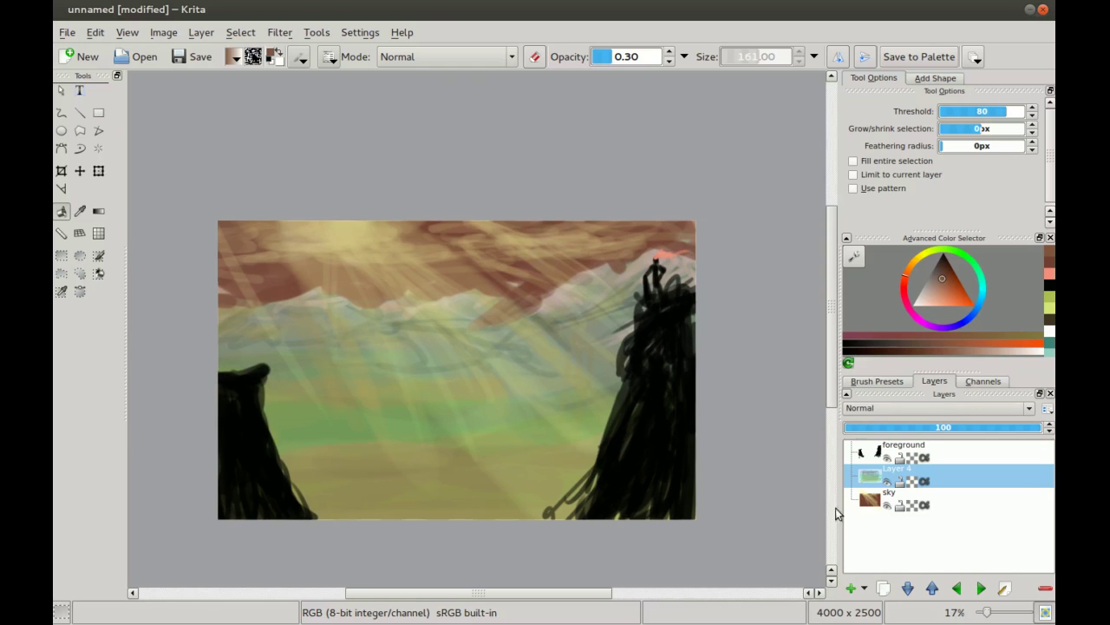
- Add a new layer above the merged one and raise the freehand brush opacity to 1.00, undoing the test strokes
{"action": "left_click", "coordinate": [850, 588]}
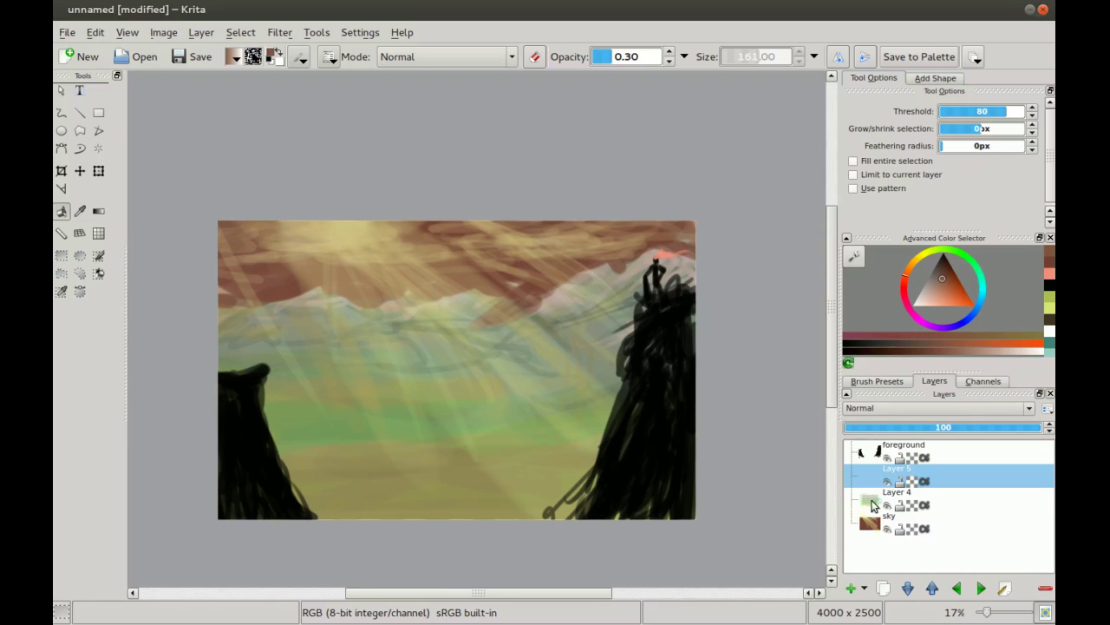
{"action": "key", "text": "b"}
{"action": "mouse_move", "coordinate": [361, 369]}
{"action": "left_mouse_down"}
{"action": "mouse_move", "coordinate": [400, 367]}
{"action": "mouse_move", "coordinate": [456, 396]}
{"action": "left_mouse_up"}
{"action": "left_click_drag", "start_coordinate": [623, 59], "coordinate": [688, 67]}
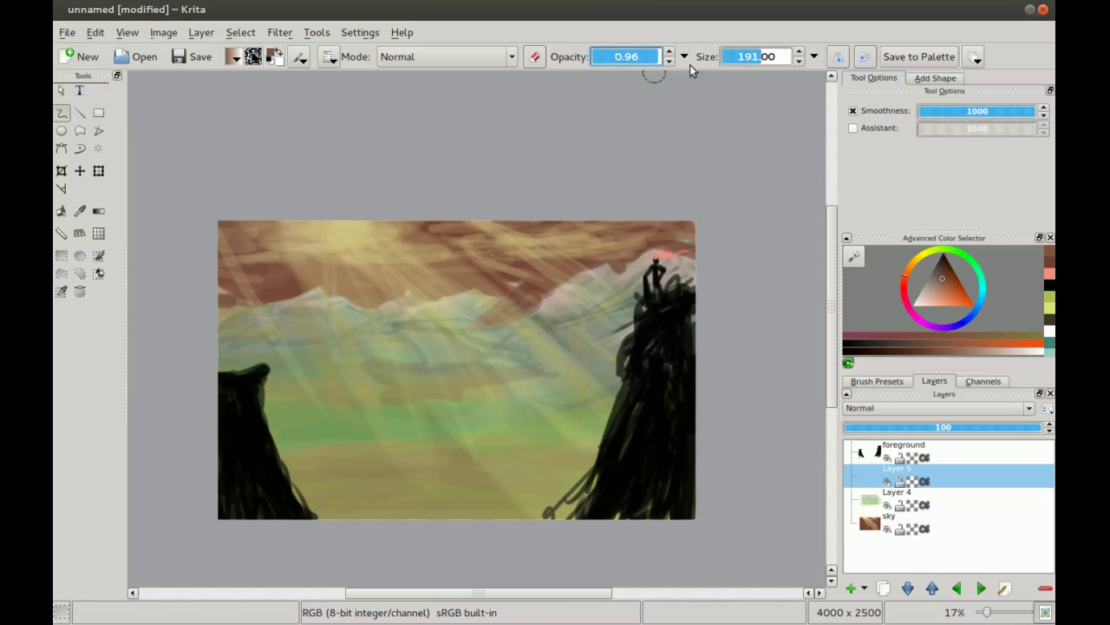
{"action": "mouse_move", "coordinate": [425, 371]}
{"action": "left_mouse_down"}
{"action": "mouse_move", "coordinate": [473, 375]}
{"action": "mouse_move", "coordinate": [368, 366]}
{"action": "left_mouse_up"}
{"action": "key", "text": "ctrl+z"}
{"action": "key", "text": "ctrl+z"}
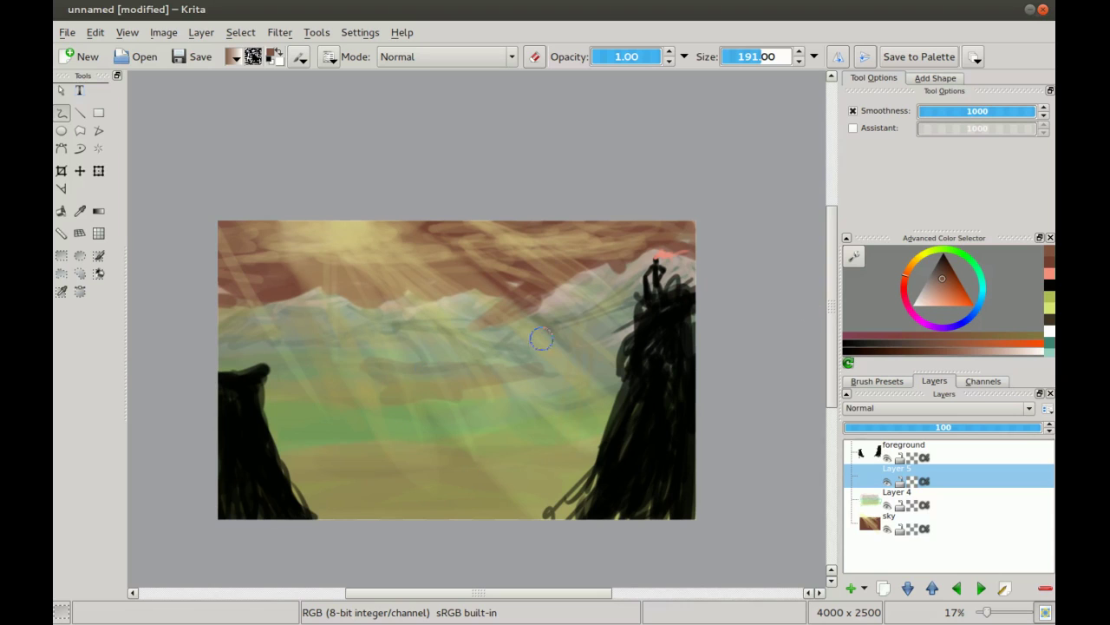
- Paint a solid reddish-brown hill filling the valley between the two cliffs, enlarging the brush from 191 to 281
{"action": "mouse_move", "coordinate": [386, 380]}
{"action": "left_mouse_down"}
{"action": "mouse_move", "coordinate": [365, 390]}
{"action": "mouse_move", "coordinate": [542, 365]}
{"action": "mouse_move", "coordinate": [521, 382]}
{"action": "mouse_move", "coordinate": [330, 375]}
{"action": "mouse_move", "coordinate": [546, 363]}
{"action": "mouse_move", "coordinate": [559, 373]}
{"action": "mouse_move", "coordinate": [386, 412]}
{"action": "left_mouse_up"}
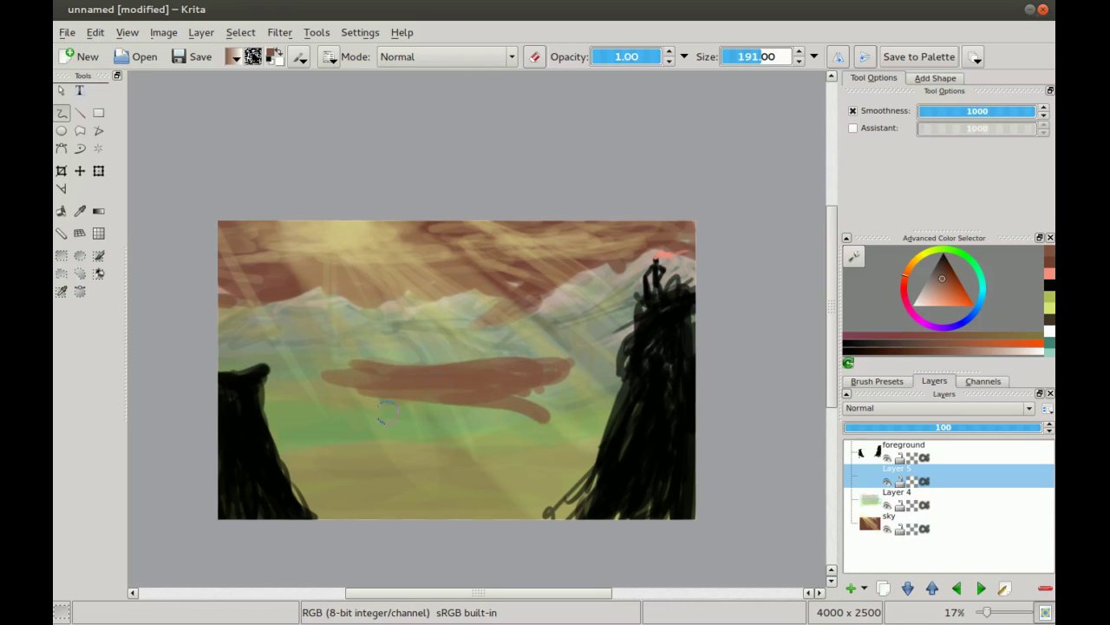
{"action": "left_click_drag", "start_coordinate": [351, 371], "coordinate": [314, 425]}
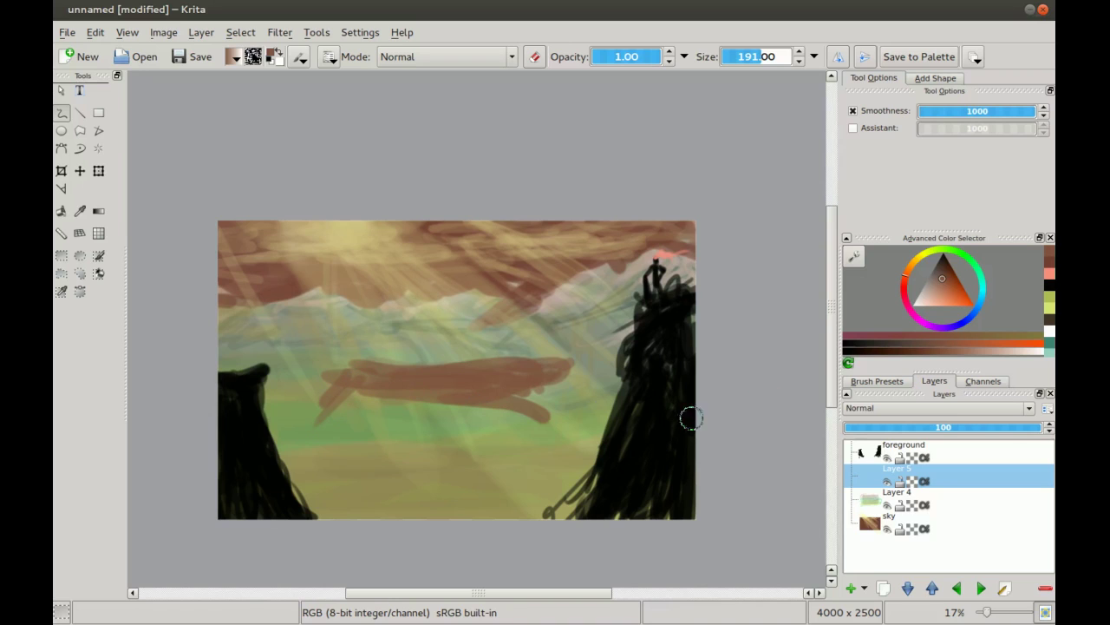
{"action": "mouse_move", "coordinate": [576, 427]}
{"action": "left_mouse_down"}
{"action": "mouse_move", "coordinate": [554, 374]}
{"action": "mouse_move", "coordinate": [602, 405]}
{"action": "mouse_move", "coordinate": [568, 386]}
{"action": "mouse_move", "coordinate": [601, 407]}
{"action": "mouse_move", "coordinate": [579, 409]}
{"action": "mouse_move", "coordinate": [544, 384]}
{"action": "mouse_move", "coordinate": [569, 421]}
{"action": "mouse_move", "coordinate": [535, 370]}
{"action": "left_mouse_up"}
{"action": "mouse_move", "coordinate": [419, 388]}
{"action": "left_mouse_down"}
{"action": "mouse_move", "coordinate": [542, 425]}
{"action": "mouse_move", "coordinate": [582, 549]}
{"action": "left_mouse_up"}
{"action": "mouse_move", "coordinate": [342, 414]}
{"action": "left_mouse_down"}
{"action": "mouse_move", "coordinate": [280, 430]}
{"action": "mouse_move", "coordinate": [368, 406]}
{"action": "mouse_move", "coordinate": [340, 482]}
{"action": "left_mouse_up"}
{"action": "mouse_move", "coordinate": [430, 395]}
{"action": "left_mouse_down"}
{"action": "mouse_move", "coordinate": [339, 427]}
{"action": "mouse_move", "coordinate": [365, 391]}
{"action": "mouse_move", "coordinate": [546, 486]}
{"action": "mouse_move", "coordinate": [564, 526]}
{"action": "mouse_move", "coordinate": [434, 429]}
{"action": "mouse_move", "coordinate": [312, 416]}
{"action": "mouse_move", "coordinate": [243, 448]}
{"action": "mouse_move", "coordinate": [344, 479]}
{"action": "mouse_move", "coordinate": [518, 481]}
{"action": "mouse_move", "coordinate": [299, 490]}
{"action": "mouse_move", "coordinate": [390, 454]}
{"action": "mouse_move", "coordinate": [453, 478]}
{"action": "mouse_move", "coordinate": [326, 458]}
{"action": "left_mouse_up"}
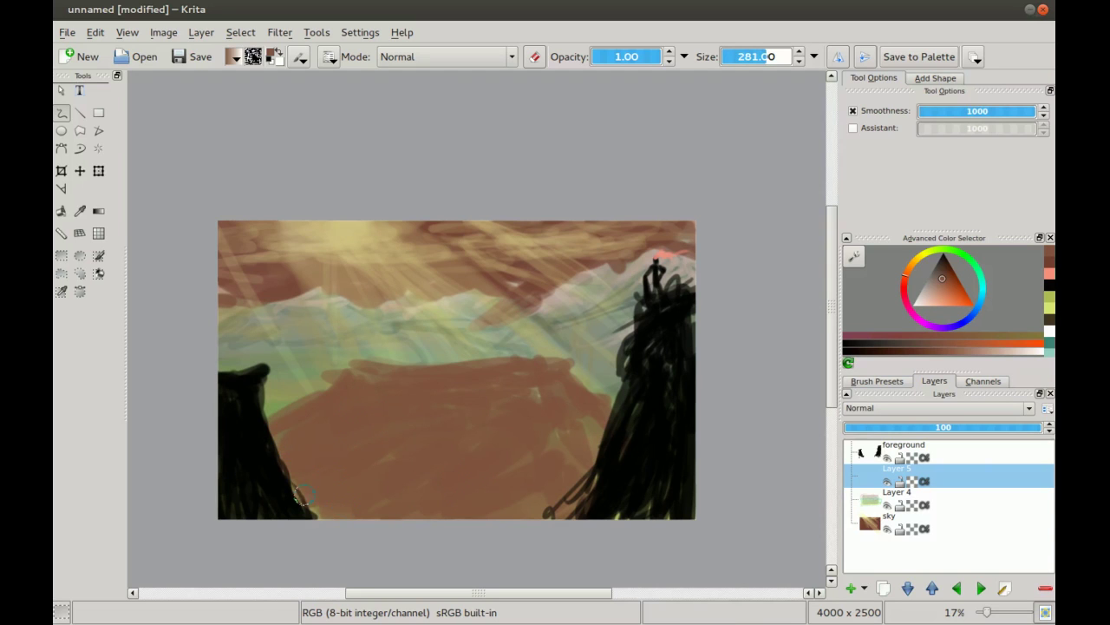
{"action": "mouse_move", "coordinate": [568, 423]}
{"action": "left_mouse_down"}
{"action": "mouse_move", "coordinate": [611, 450]}
{"action": "mouse_move", "coordinate": [569, 410]}
{"action": "mouse_move", "coordinate": [613, 422]}
{"action": "left_mouse_up"}
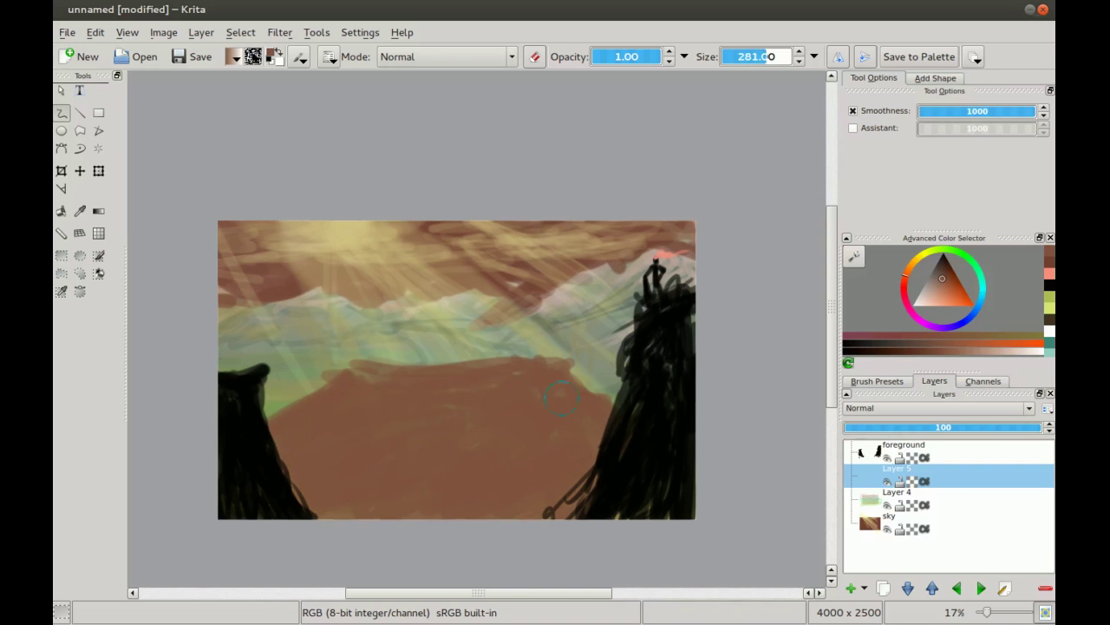
- Choose a medium green and paint over the brown hill, leaving a thin brown rim along its crest
{"action": "left_click_drag", "start_coordinate": [983, 286], "coordinate": [957, 261]}
{"action": "left_click", "coordinate": [959, 252]}
{"action": "left_click_drag", "start_coordinate": [405, 396], "coordinate": [408, 386]}
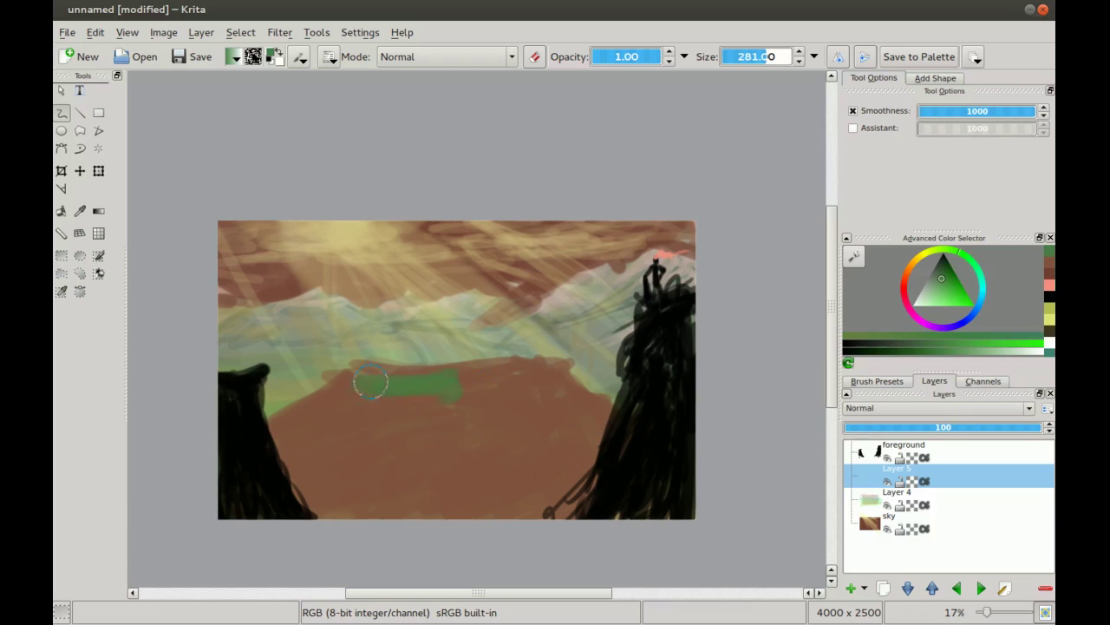
{"action": "mouse_move", "coordinate": [532, 382]}
{"action": "left_mouse_down"}
{"action": "mouse_move", "coordinate": [489, 454]}
{"action": "mouse_move", "coordinate": [544, 468]}
{"action": "mouse_move", "coordinate": [561, 434]}
{"action": "mouse_move", "coordinate": [550, 382]}
{"action": "mouse_move", "coordinate": [591, 402]}
{"action": "mouse_move", "coordinate": [580, 410]}
{"action": "mouse_move", "coordinate": [610, 444]}
{"action": "left_mouse_up"}
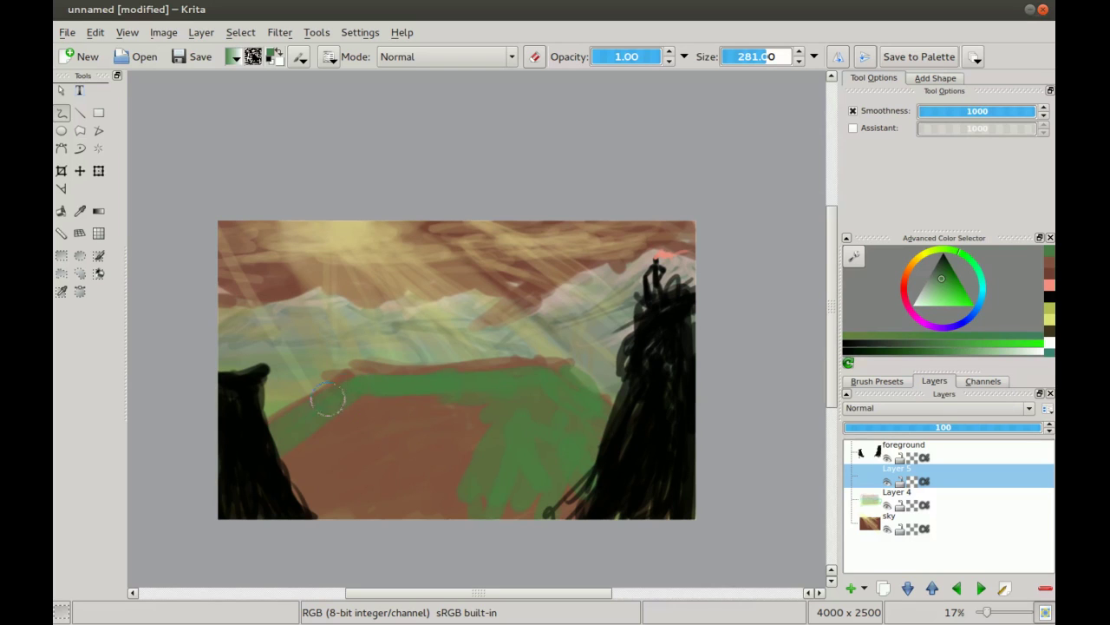
{"action": "mouse_move", "coordinate": [468, 459]}
{"action": "left_mouse_down"}
{"action": "mouse_move", "coordinate": [532, 472]}
{"action": "mouse_move", "coordinate": [503, 524]}
{"action": "mouse_move", "coordinate": [418, 398]}
{"action": "mouse_move", "coordinate": [469, 421]}
{"action": "left_mouse_up"}
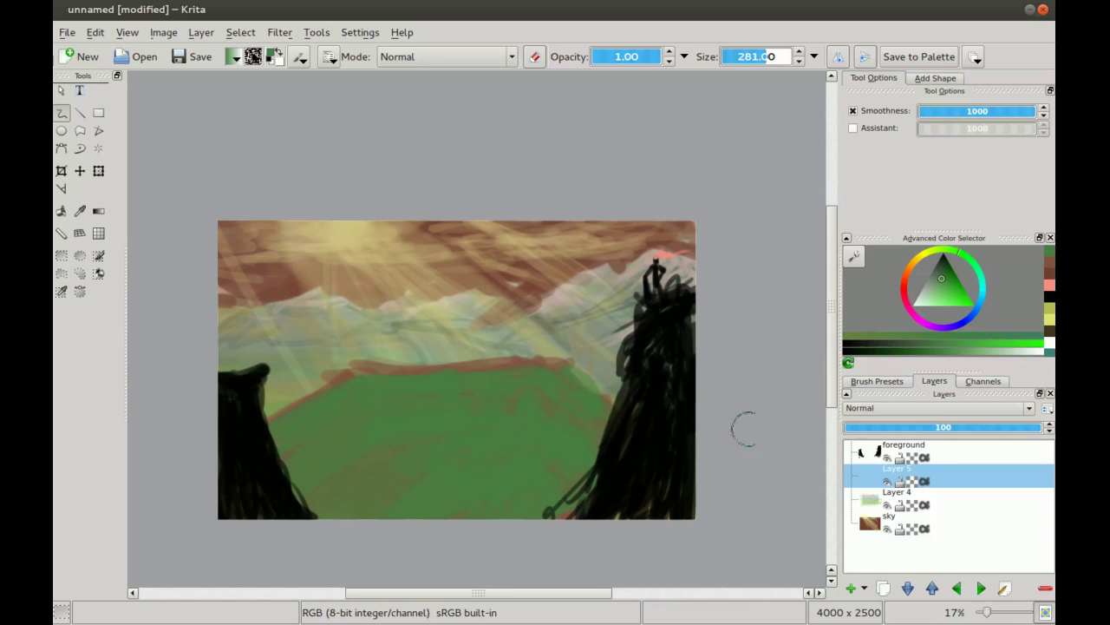
- Choose a light green and brush highlights along the hill's crest and down both slopes
{"action": "left_click", "coordinate": [935, 295]}
{"action": "mouse_move", "coordinate": [352, 425]}
{"action": "left_mouse_down"}
{"action": "mouse_move", "coordinate": [437, 396]}
{"action": "mouse_move", "coordinate": [351, 394]}
{"action": "mouse_move", "coordinate": [477, 394]}
{"action": "mouse_move", "coordinate": [502, 371]}
{"action": "mouse_move", "coordinate": [490, 356]}
{"action": "mouse_move", "coordinate": [432, 373]}
{"action": "left_mouse_up"}
{"action": "left_click_drag", "start_coordinate": [358, 379], "coordinate": [444, 371]}
{"action": "mouse_move", "coordinate": [365, 377]}
{"action": "left_mouse_down"}
{"action": "mouse_move", "coordinate": [456, 381]}
{"action": "mouse_move", "coordinate": [505, 375]}
{"action": "mouse_move", "coordinate": [449, 371]}
{"action": "mouse_move", "coordinate": [551, 370]}
{"action": "mouse_move", "coordinate": [609, 424]}
{"action": "left_mouse_up"}
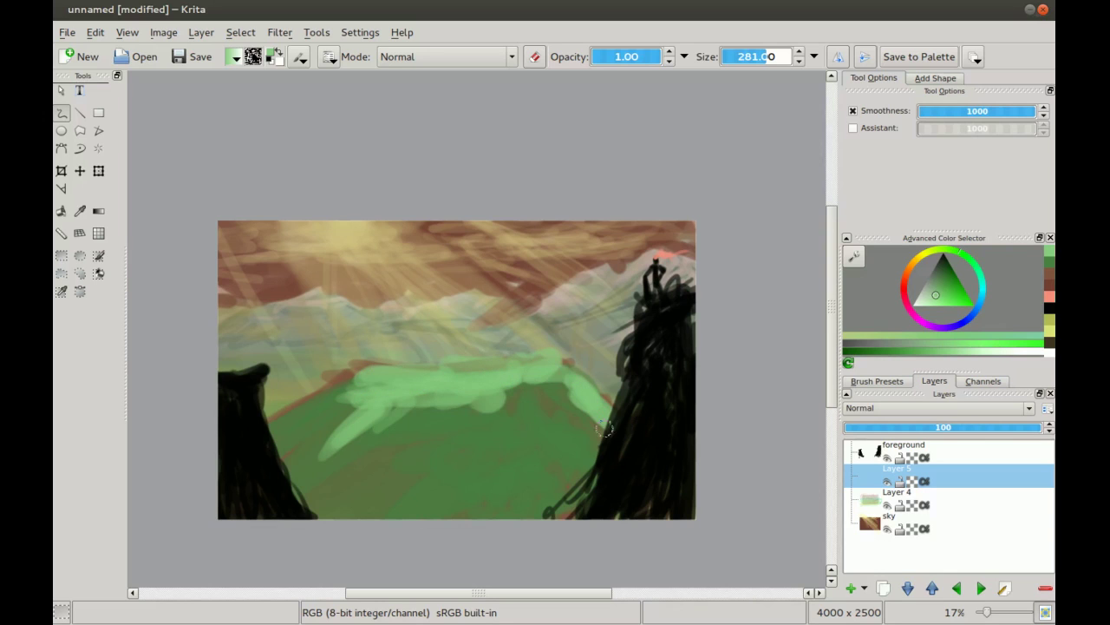
{"action": "left_click_drag", "start_coordinate": [364, 391], "coordinate": [300, 418]}
{"action": "mouse_move", "coordinate": [354, 365]}
{"action": "left_mouse_down"}
{"action": "mouse_move", "coordinate": [271, 432]}
{"action": "mouse_move", "coordinate": [293, 449]}
{"action": "left_mouse_up"}
{"action": "left_click_drag", "start_coordinate": [303, 465], "coordinate": [406, 420]}
{"action": "left_click_drag", "start_coordinate": [327, 424], "coordinate": [356, 410]}
- Choose a muted grey-green and cover the hill's main face with broad strokes below the light crest
{"action": "left_click", "coordinate": [941, 294]}
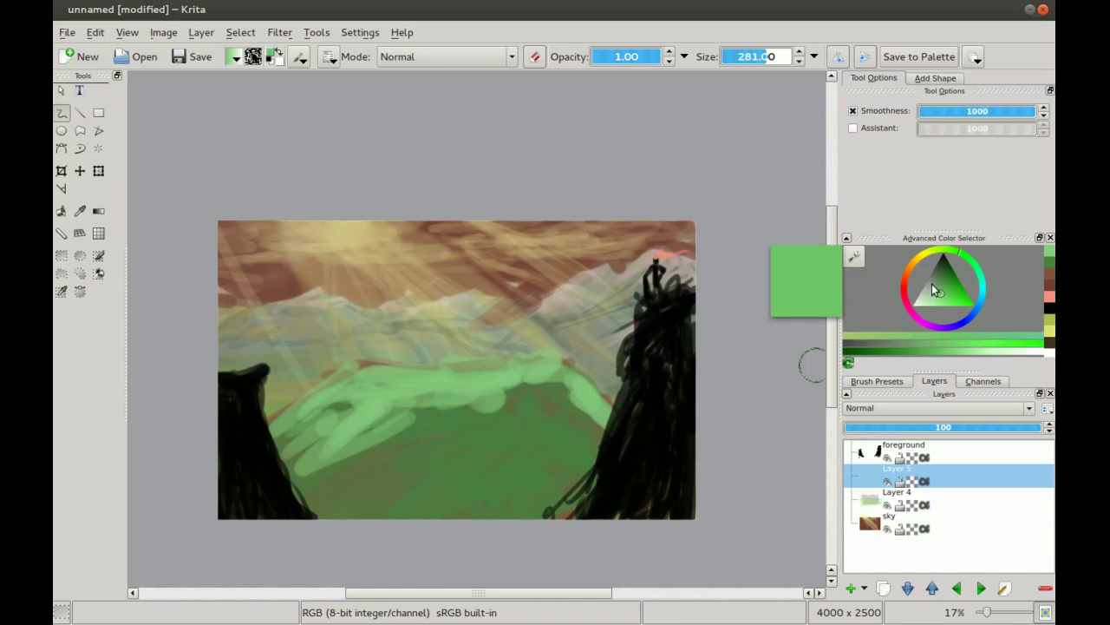
{"action": "left_click", "coordinate": [933, 283]}
{"action": "mouse_move", "coordinate": [366, 395]}
{"action": "left_mouse_down"}
{"action": "mouse_move", "coordinate": [403, 414]}
{"action": "mouse_move", "coordinate": [461, 404]}
{"action": "mouse_move", "coordinate": [438, 455]}
{"action": "mouse_move", "coordinate": [554, 426]}
{"action": "mouse_move", "coordinate": [489, 418]}
{"action": "mouse_move", "coordinate": [471, 436]}
{"action": "mouse_move", "coordinate": [558, 399]}
{"action": "mouse_move", "coordinate": [483, 432]}
{"action": "mouse_move", "coordinate": [493, 479]}
{"action": "mouse_move", "coordinate": [527, 480]}
{"action": "mouse_move", "coordinate": [548, 431]}
{"action": "mouse_move", "coordinate": [577, 422]}
{"action": "mouse_move", "coordinate": [588, 466]}
{"action": "mouse_move", "coordinate": [580, 444]}
{"action": "mouse_move", "coordinate": [503, 528]}
{"action": "mouse_move", "coordinate": [393, 471]}
{"action": "mouse_move", "coordinate": [416, 441]}
{"action": "mouse_move", "coordinate": [428, 510]}
{"action": "mouse_move", "coordinate": [454, 442]}
{"action": "mouse_move", "coordinate": [289, 478]}
{"action": "mouse_move", "coordinate": [356, 422]}
{"action": "mouse_move", "coordinate": [316, 434]}
{"action": "mouse_move", "coordinate": [345, 471]}
{"action": "mouse_move", "coordinate": [414, 468]}
{"action": "mouse_move", "coordinate": [413, 532]}
{"action": "mouse_move", "coordinate": [521, 485]}
{"action": "mouse_move", "coordinate": [333, 498]}
{"action": "mouse_move", "coordinate": [352, 425]}
{"action": "mouse_move", "coordinate": [333, 394]}
{"action": "mouse_move", "coordinate": [360, 392]}
{"action": "mouse_move", "coordinate": [333, 379]}
{"action": "mouse_move", "coordinate": [362, 373]}
{"action": "mouse_move", "coordinate": [351, 363]}
{"action": "mouse_move", "coordinate": [370, 373]}
{"action": "mouse_move", "coordinate": [565, 361]}
{"action": "left_mouse_up"}
{"action": "key", "text": "bracketright"}
{"action": "key", "text": "bracketright"}
{"action": "key", "text": "bracketright"}
{"action": "key", "text": "bracketright"}
{"action": "key", "text": "bracketright"}
{"action": "key", "text": "bracketright"}
- Reduce the brush size to 71 and choose a dark yellowish brown as the painting color
{"action": "key", "text": "bracketleft"}
{"action": "key", "text": "bracketleft"}
{"action": "key", "text": "bracketleft"}
{"action": "key", "text": "bracketleft"}
{"action": "key", "text": "bracketleft"}
{"action": "key", "text": "bracketleft"}
{"action": "key", "text": "bracketleft"}
{"action": "key", "text": "bracketleft"}
{"action": "key", "text": "bracketleft"}
{"action": "key", "text": "bracketleft"}
{"action": "key", "text": "bracketleft"}
{"action": "key", "text": "bracketleft"}
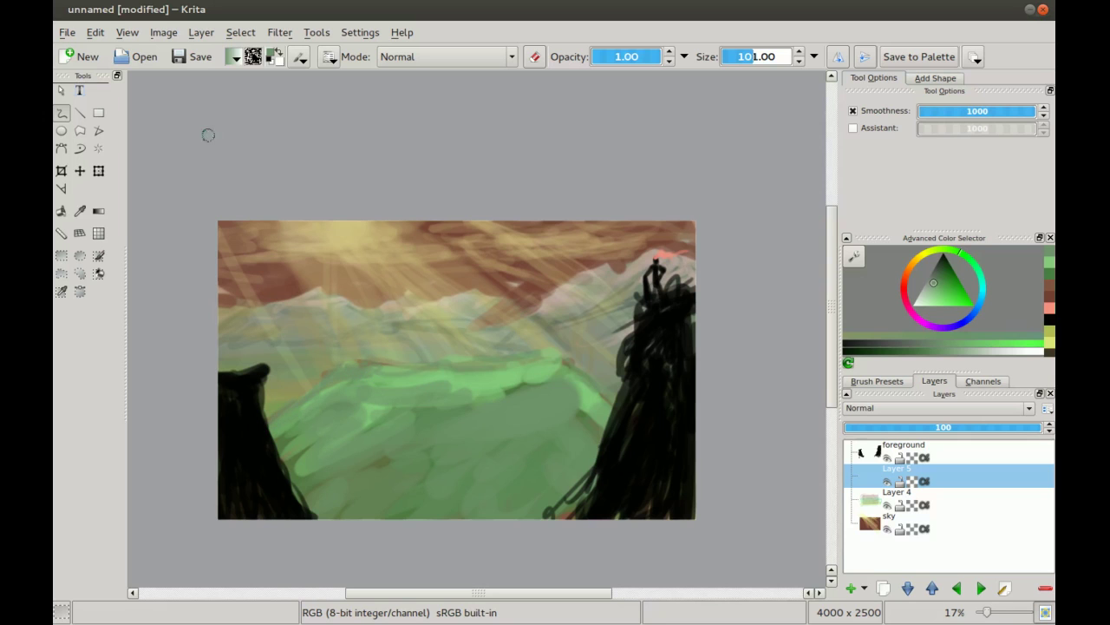
{"action": "scroll", "coordinate": [473, 283], "scroll_direction": "up", "scroll_amount": 2}
{"action": "scroll", "coordinate": [474, 282], "scroll_direction": "down", "scroll_amount": 2}
{"action": "left_click", "coordinate": [942, 273]}
{"action": "left_click_drag", "start_coordinate": [944, 275], "coordinate": [942, 259]}
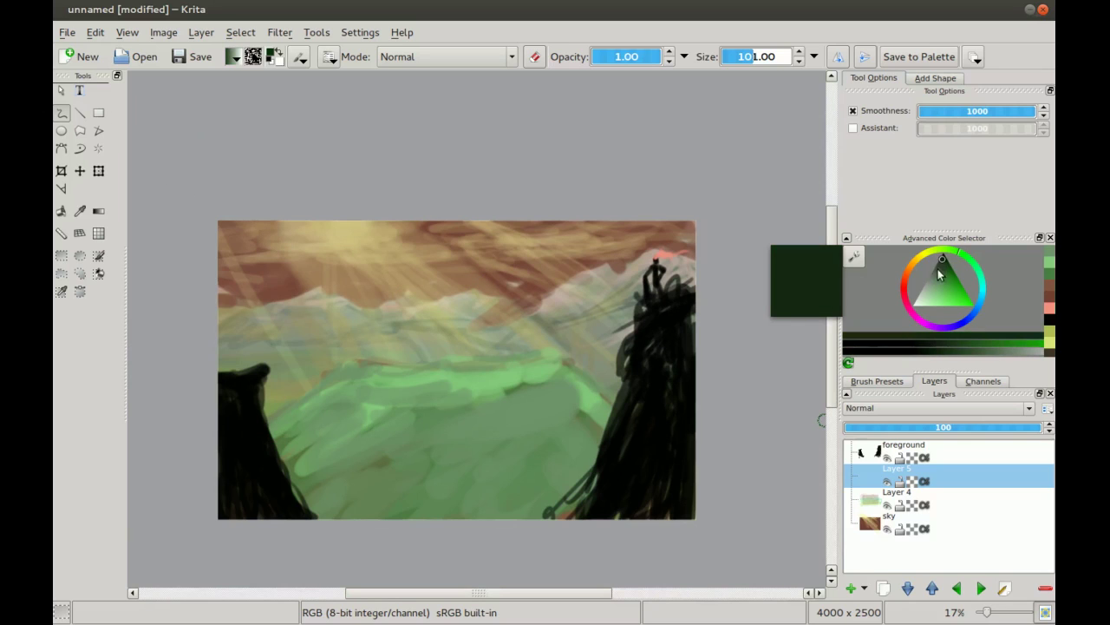
{"action": "left_click", "coordinate": [911, 269]}
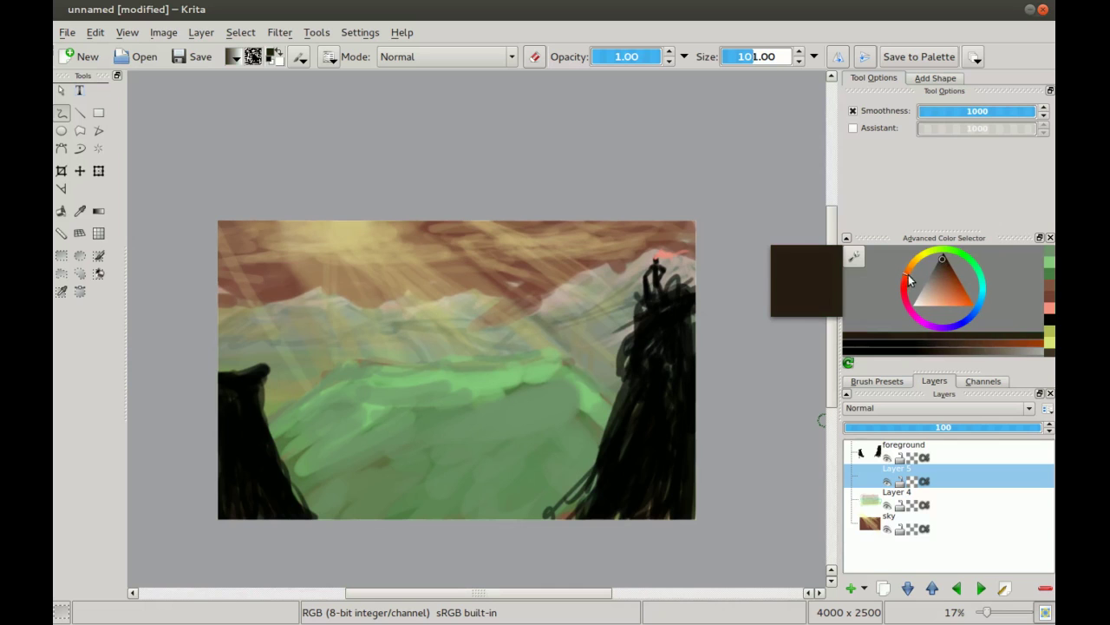
{"action": "left_click", "coordinate": [942, 269]}
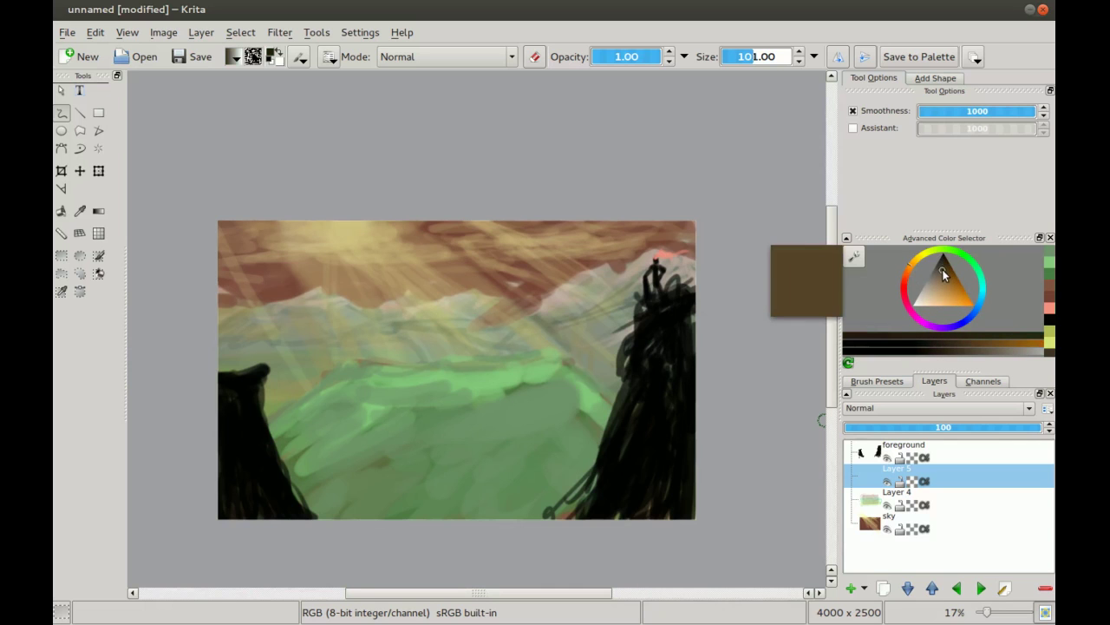
{"action": "scroll", "coordinate": [434, 308], "scroll_direction": "up", "scroll_amount": 2}
{"action": "key", "text": "bracketleft"}
{"action": "key", "text": "bracketleft"}
{"action": "key", "text": "bracketleft"}
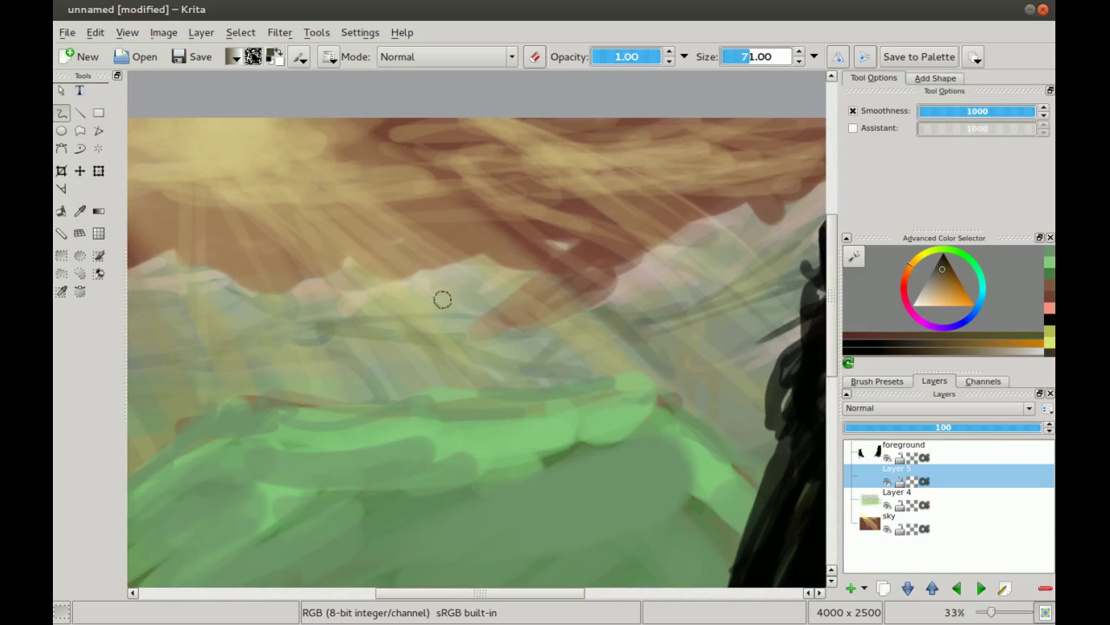
- Paint three vertical brown posts on the hill's crest, the middle one tallest, and reduce the brush size to 31
{"action": "left_click_drag", "start_coordinate": [439, 232], "coordinate": [445, 445]}
{"action": "left_click_drag", "start_coordinate": [440, 284], "coordinate": [442, 446]}
{"action": "left_click_drag", "start_coordinate": [443, 301], "coordinate": [441, 428]}
{"action": "left_click_drag", "start_coordinate": [530, 303], "coordinate": [524, 419]}
{"action": "left_click_drag", "start_coordinate": [327, 330], "coordinate": [325, 430]}
{"action": "left_click_drag", "start_coordinate": [550, 316], "coordinate": [524, 290]}
{"action": "key", "text": "minus"}
{"action": "key", "text": "minus"}
{"action": "key", "text": "minus"}
{"action": "left_click_drag", "start_coordinate": [376, 307], "coordinate": [359, 327]}
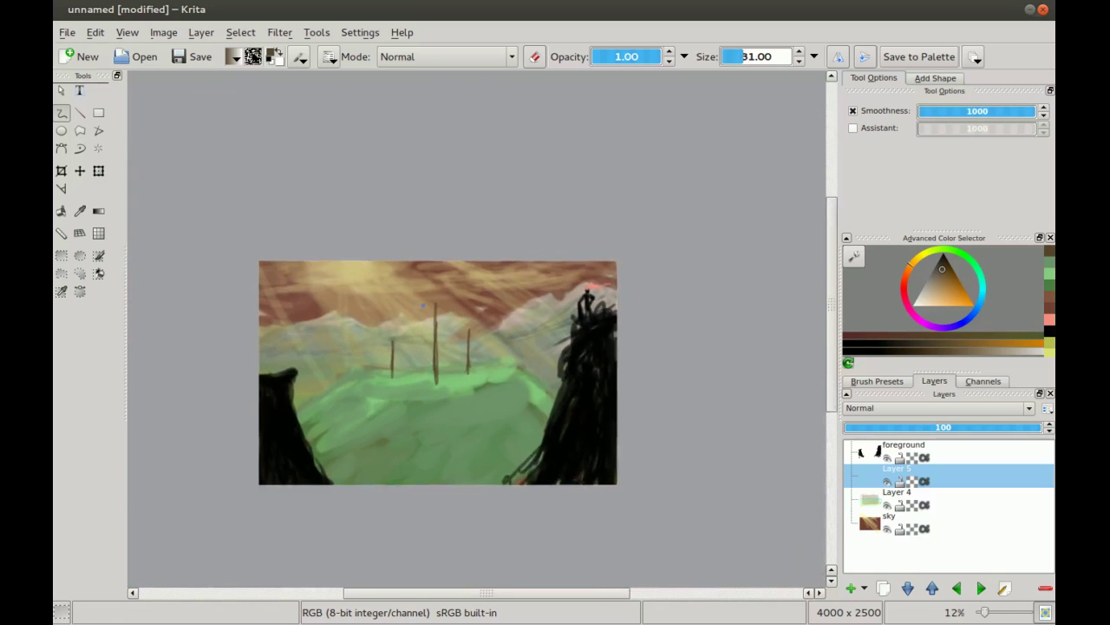
{"action": "key", "text": "plus"}
{"action": "key", "text": "plus"}
{"action": "left_click_drag", "start_coordinate": [477, 359], "coordinate": [483, 348]}
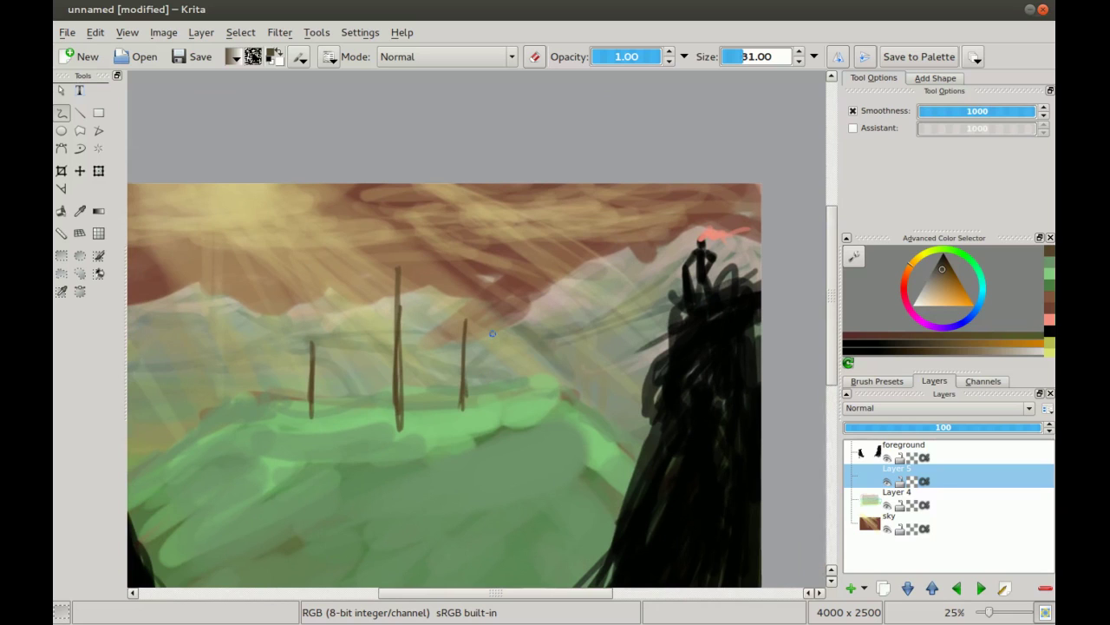
- Thicken the three posts with extra strokes and add further short posts along the crest
{"action": "left_click_drag", "start_coordinate": [402, 213], "coordinate": [396, 456]}
{"action": "left_click_drag", "start_coordinate": [402, 237], "coordinate": [405, 427]}
{"action": "left_click_drag", "start_coordinate": [315, 347], "coordinate": [313, 419]}
{"action": "left_click_drag", "start_coordinate": [465, 323], "coordinate": [468, 400]}
{"action": "left_click_drag", "start_coordinate": [466, 345], "coordinate": [466, 369]}
{"action": "mouse_move", "coordinate": [469, 321]}
{"action": "left_mouse_down"}
{"action": "mouse_move", "coordinate": [519, 393]}
{"action": "mouse_move", "coordinate": [520, 355]}
{"action": "mouse_move", "coordinate": [522, 394]}
{"action": "left_mouse_up"}
{"action": "mouse_move", "coordinate": [249, 365]}
{"action": "left_mouse_down"}
{"action": "mouse_move", "coordinate": [362, 246]}
{"action": "mouse_move", "coordinate": [363, 306]}
{"action": "left_mouse_up"}
{"action": "left_click_drag", "start_coordinate": [364, 245], "coordinate": [362, 304]}
{"action": "mouse_move", "coordinate": [459, 248]}
{"action": "left_mouse_down"}
{"action": "mouse_move", "coordinate": [559, 261]}
{"action": "mouse_move", "coordinate": [468, 266]}
{"action": "mouse_move", "coordinate": [576, 260]}
{"action": "mouse_move", "coordinate": [462, 257]}
{"action": "mouse_move", "coordinate": [467, 309]}
{"action": "left_mouse_up"}
- Sketch the vertical wall lines of a central building on the crest and raise two tall towers above it
{"action": "left_click_drag", "start_coordinate": [467, 263], "coordinate": [464, 312]}
{"action": "left_click_drag", "start_coordinate": [564, 260], "coordinate": [563, 311]}
{"action": "left_click_drag", "start_coordinate": [470, 264], "coordinate": [476, 314]}
{"action": "left_click_drag", "start_coordinate": [483, 269], "coordinate": [488, 313]}
{"action": "left_click_drag", "start_coordinate": [493, 262], "coordinate": [503, 312]}
{"action": "left_click_drag", "start_coordinate": [469, 99], "coordinate": [468, 291]}
{"action": "left_click_drag", "start_coordinate": [467, 139], "coordinate": [465, 316]}
{"action": "left_click_drag", "start_coordinate": [466, 97], "coordinate": [463, 259]}
{"action": "mouse_move", "coordinate": [466, 109]}
{"action": "left_mouse_down"}
{"action": "mouse_move", "coordinate": [465, 282]}
{"action": "mouse_move", "coordinate": [505, 295]}
{"action": "left_mouse_up"}
- Close and hatch the central building's walls, and paint a black doorway and small black windows on it
{"action": "mouse_move", "coordinate": [472, 306]}
{"action": "left_mouse_down"}
{"action": "mouse_move", "coordinate": [507, 317]}
{"action": "mouse_move", "coordinate": [548, 255]}
{"action": "mouse_move", "coordinate": [565, 312]}
{"action": "mouse_move", "coordinate": [525, 274]}
{"action": "mouse_move", "coordinate": [534, 276]}
{"action": "mouse_move", "coordinate": [521, 296]}
{"action": "mouse_move", "coordinate": [551, 295]}
{"action": "mouse_move", "coordinate": [517, 295]}
{"action": "mouse_move", "coordinate": [532, 260]}
{"action": "mouse_move", "coordinate": [533, 314]}
{"action": "left_mouse_up"}
{"action": "left_click_drag", "start_coordinate": [546, 265], "coordinate": [538, 310]}
{"action": "mouse_move", "coordinate": [481, 287]}
{"action": "left_mouse_down"}
{"action": "mouse_move", "coordinate": [487, 305]}
{"action": "mouse_move", "coordinate": [485, 279]}
{"action": "left_mouse_up"}
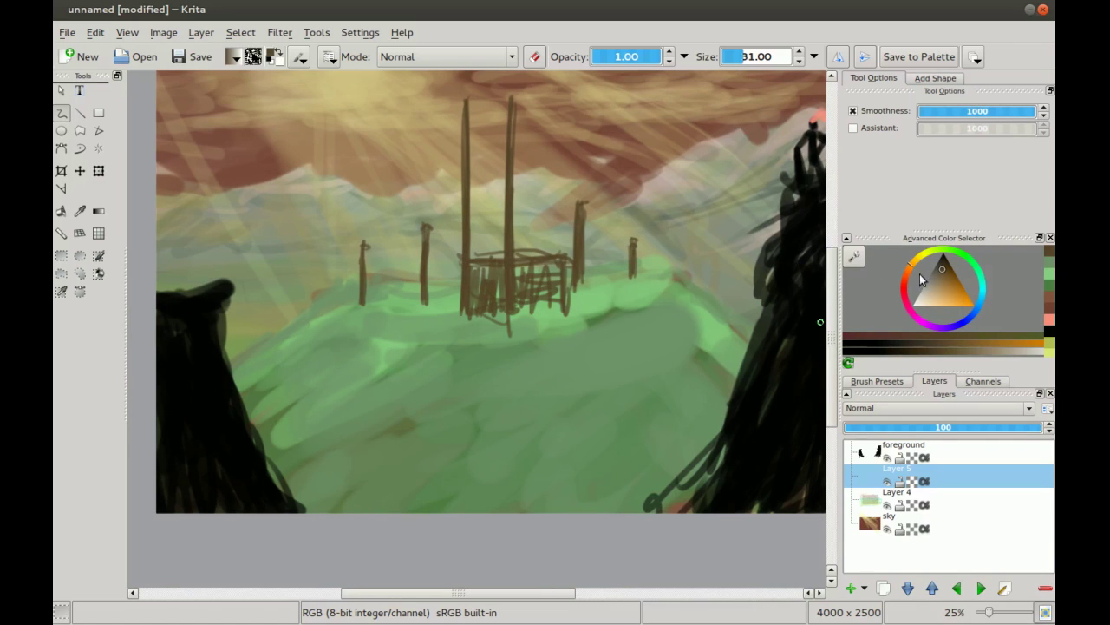
{"action": "left_click_drag", "start_coordinate": [941, 278], "coordinate": [938, 244]}
{"action": "left_click_drag", "start_coordinate": [482, 287], "coordinate": [491, 322]}
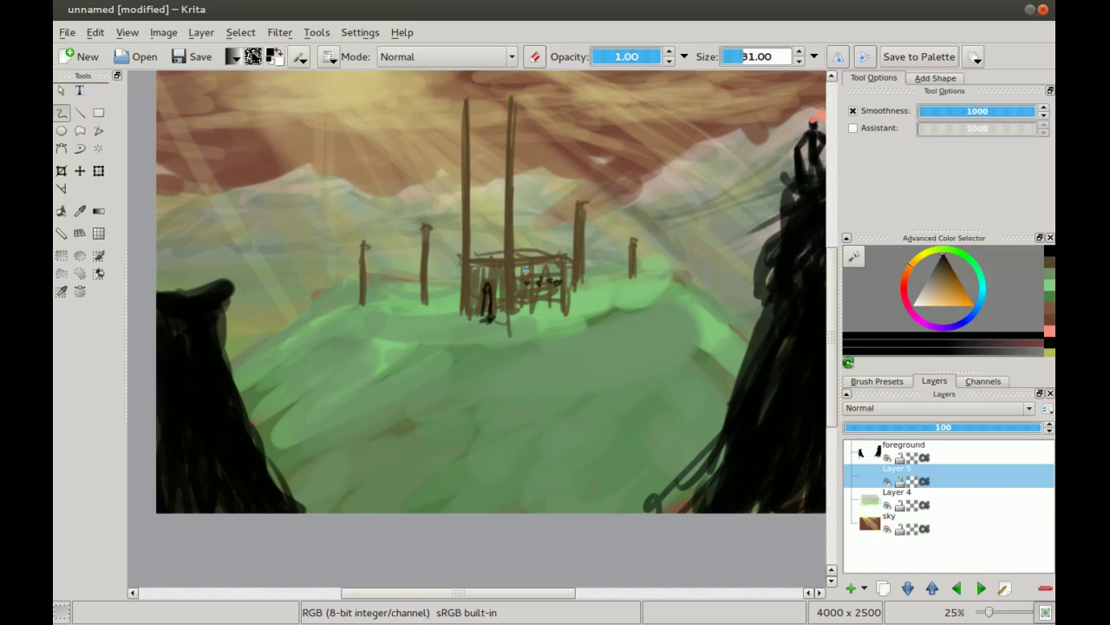
- Sample the tower's brown and sketch low hatched buildings on both sides of the central building
{"action": "left_click", "coordinate": [517, 195], "text": "ctrl"}
{"action": "left_click_drag", "start_coordinate": [458, 267], "coordinate": [452, 306]}
{"action": "left_click_drag", "start_coordinate": [446, 269], "coordinate": [439, 305]}
{"action": "mouse_move", "coordinate": [434, 270]}
{"action": "left_mouse_down"}
{"action": "mouse_move", "coordinate": [431, 311]}
{"action": "mouse_move", "coordinate": [432, 277]}
{"action": "left_mouse_up"}
{"action": "mouse_move", "coordinate": [429, 279]}
{"action": "left_mouse_down"}
{"action": "mouse_move", "coordinate": [459, 259]}
{"action": "mouse_move", "coordinate": [428, 286]}
{"action": "left_mouse_up"}
{"action": "left_click_drag", "start_coordinate": [415, 279], "coordinate": [419, 290]}
{"action": "left_click_drag", "start_coordinate": [432, 279], "coordinate": [446, 273]}
{"action": "left_click_drag", "start_coordinate": [593, 255], "coordinate": [630, 259]}
{"action": "left_click_drag", "start_coordinate": [623, 260], "coordinate": [616, 290]}
{"action": "mouse_move", "coordinate": [604, 256]}
{"action": "left_mouse_down"}
{"action": "mouse_move", "coordinate": [602, 283]}
{"action": "mouse_move", "coordinate": [635, 277]}
{"action": "mouse_move", "coordinate": [587, 283]}
{"action": "left_mouse_up"}
{"action": "left_click_drag", "start_coordinate": [599, 258], "coordinate": [599, 287]}
{"action": "mouse_move", "coordinate": [609, 257]}
{"action": "left_mouse_down"}
{"action": "mouse_move", "coordinate": [604, 285]}
{"action": "mouse_move", "coordinate": [614, 283]}
{"action": "left_mouse_up"}
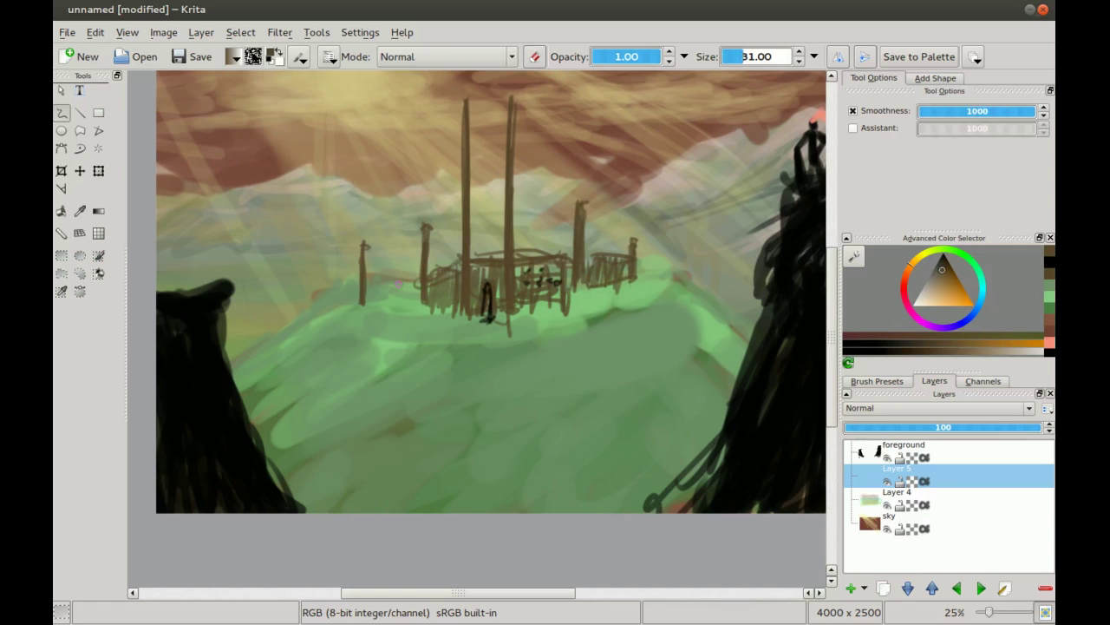
- Add narrow hatched buildings at the city's left end and more rooftops rising behind the central and right-hand buildings
{"action": "left_click_drag", "start_coordinate": [392, 238], "coordinate": [391, 309]}
{"action": "mouse_move", "coordinate": [392, 240]}
{"action": "left_mouse_down"}
{"action": "mouse_move", "coordinate": [391, 277]}
{"action": "mouse_move", "coordinate": [403, 236]}
{"action": "mouse_move", "coordinate": [398, 302]}
{"action": "left_mouse_up"}
{"action": "left_click_drag", "start_coordinate": [396, 237], "coordinate": [394, 298]}
{"action": "mouse_move", "coordinate": [398, 257]}
{"action": "left_mouse_down"}
{"action": "mouse_move", "coordinate": [413, 251]}
{"action": "mouse_move", "coordinate": [411, 310]}
{"action": "mouse_move", "coordinate": [413, 297]}
{"action": "left_mouse_up"}
{"action": "mouse_move", "coordinate": [405, 255]}
{"action": "left_mouse_down"}
{"action": "mouse_move", "coordinate": [404, 304]}
{"action": "mouse_move", "coordinate": [413, 293]}
{"action": "left_mouse_up"}
{"action": "mouse_move", "coordinate": [542, 220]}
{"action": "left_mouse_down"}
{"action": "mouse_move", "coordinate": [541, 253]}
{"action": "mouse_move", "coordinate": [557, 217]}
{"action": "left_mouse_up"}
{"action": "mouse_move", "coordinate": [556, 217]}
{"action": "left_mouse_down"}
{"action": "mouse_move", "coordinate": [557, 249]}
{"action": "mouse_move", "coordinate": [542, 227]}
{"action": "mouse_move", "coordinate": [544, 249]}
{"action": "mouse_move", "coordinate": [555, 250]}
{"action": "left_mouse_up"}
{"action": "left_click_drag", "start_coordinate": [547, 221], "coordinate": [544, 248]}
{"action": "mouse_move", "coordinate": [610, 227]}
{"action": "left_mouse_down"}
{"action": "mouse_move", "coordinate": [613, 260]}
{"action": "mouse_move", "coordinate": [589, 229]}
{"action": "mouse_move", "coordinate": [591, 265]}
{"action": "mouse_move", "coordinate": [606, 253]}
{"action": "left_mouse_up"}
{"action": "mouse_move", "coordinate": [481, 227]}
{"action": "left_mouse_down"}
{"action": "mouse_move", "coordinate": [484, 260]}
{"action": "mouse_move", "coordinate": [503, 260]}
{"action": "mouse_move", "coordinate": [492, 256]}
{"action": "left_mouse_up"}
{"action": "mouse_move", "coordinate": [523, 219]}
{"action": "left_mouse_down"}
{"action": "mouse_move", "coordinate": [524, 254]}
{"action": "mouse_move", "coordinate": [536, 224]}
{"action": "mouse_move", "coordinate": [531, 253]}
{"action": "left_mouse_up"}
{"action": "left_click_drag", "start_coordinate": [519, 219], "coordinate": [518, 233]}
- Paint short brown crosspieces projecting from the tops of the two tall towers
{"action": "scroll", "coordinate": [471, 225], "scroll_direction": "down", "scroll_amount": 3}
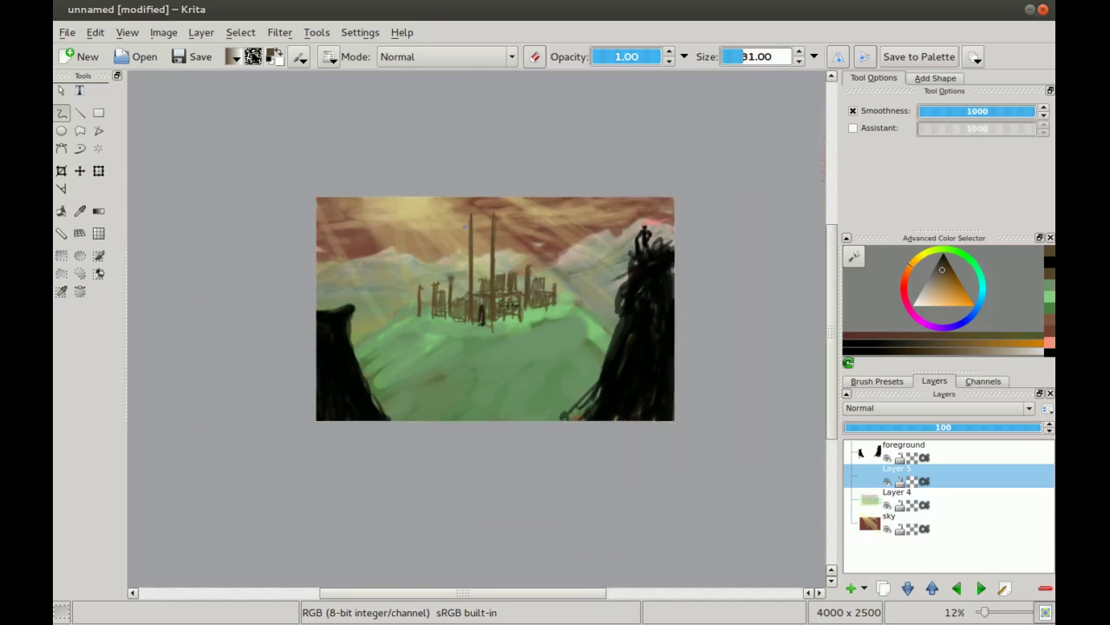
{"action": "scroll", "coordinate": [471, 224], "scroll_direction": "up", "scroll_amount": 1}
{"action": "scroll", "coordinate": [488, 210], "scroll_direction": "up", "scroll_amount": 2}
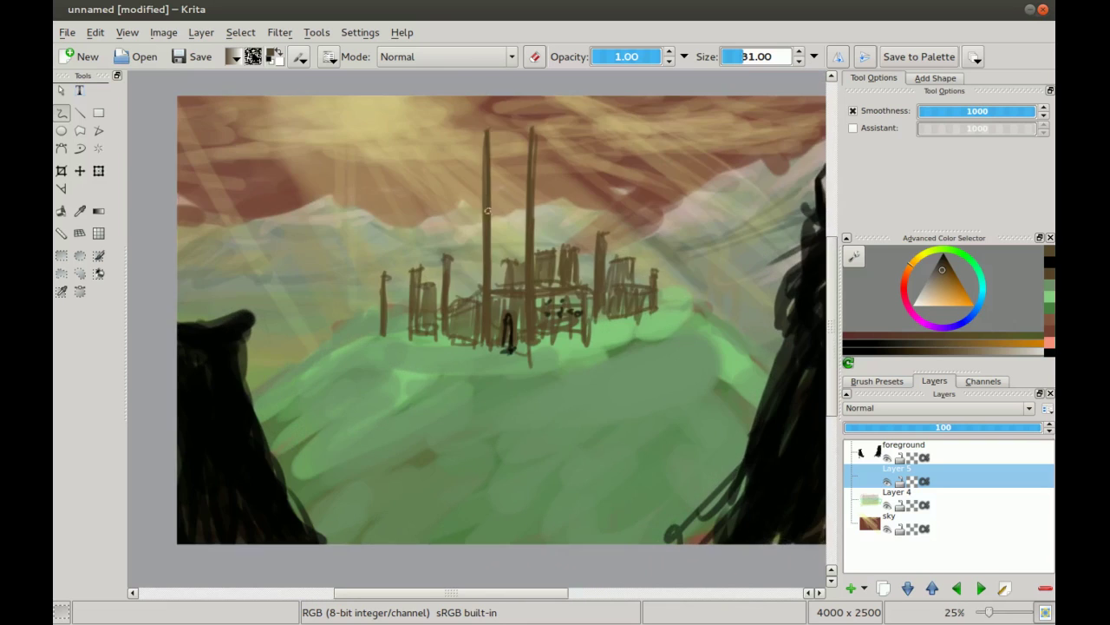
{"action": "left_click_drag", "start_coordinate": [486, 253], "coordinate": [483, 280]}
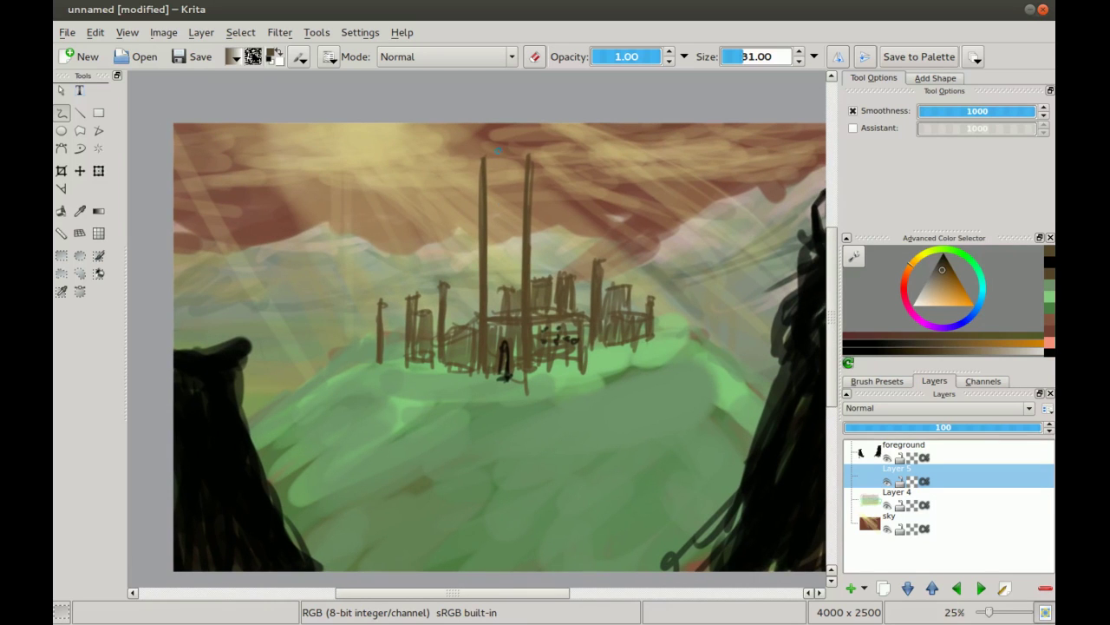
{"action": "left_click_drag", "start_coordinate": [482, 168], "coordinate": [452, 170]}
{"action": "scroll", "coordinate": [512, 300], "scroll_direction": "up", "scroll_amount": 4}
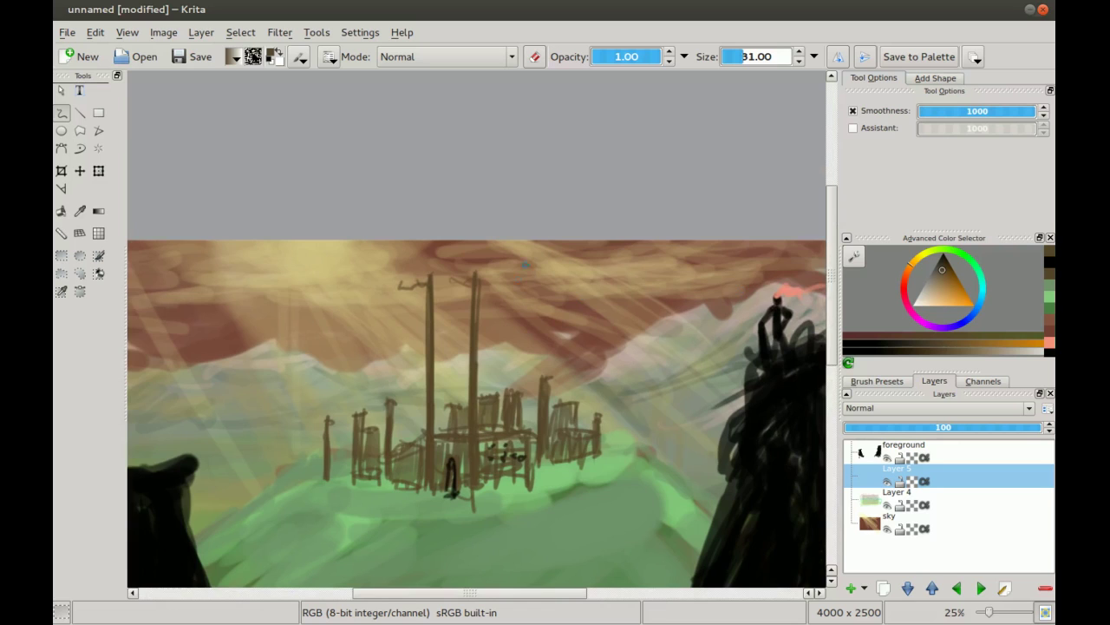
{"action": "key", "text": "minus"}
{"action": "key", "text": "plus"}
{"action": "left_click_drag", "start_coordinate": [482, 286], "coordinate": [345, 208]}
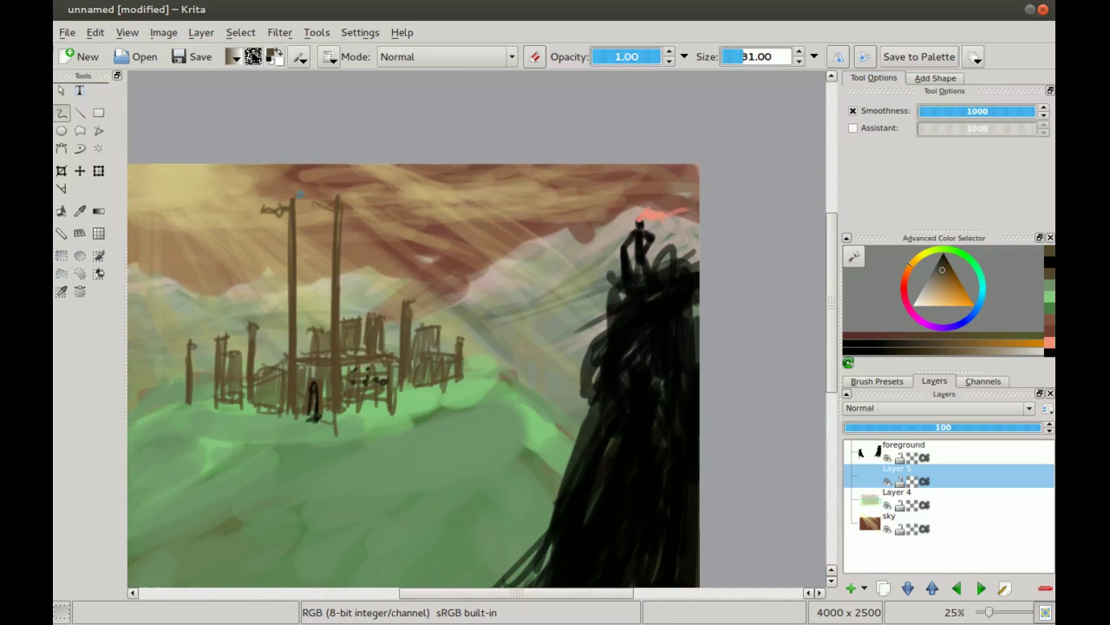
{"action": "left_click_drag", "start_coordinate": [640, 223], "coordinate": [676, 222]}
{"action": "key", "text": "minus"}
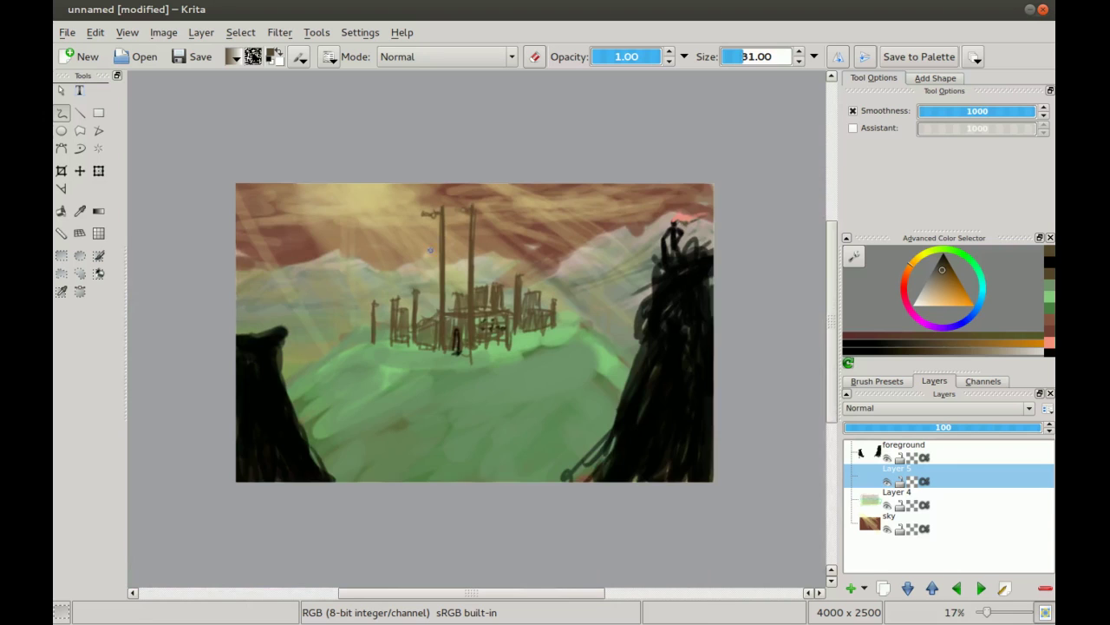
{"action": "key", "text": "plus"}
{"action": "left_click_drag", "start_coordinate": [353, 374], "coordinate": [385, 263]}
{"action": "key", "text": "minus"}
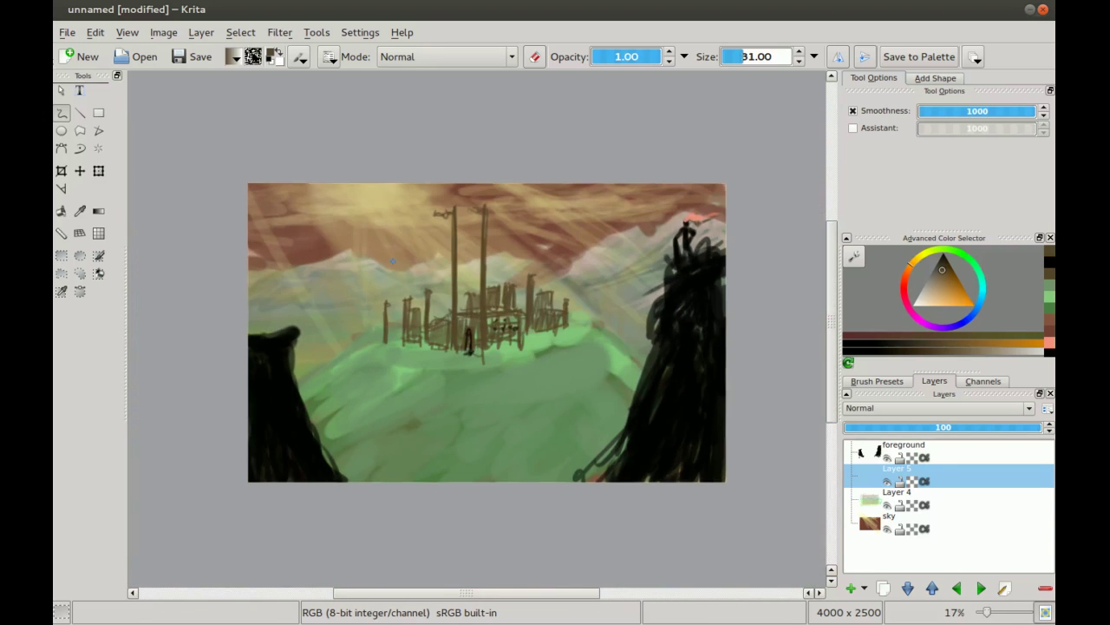
- Pick a muted red and paint ragged flags on the tops of the two tall towers
{"action": "key", "text": "plus"}
{"action": "key", "text": "minus"}
{"action": "key", "text": "plus"}
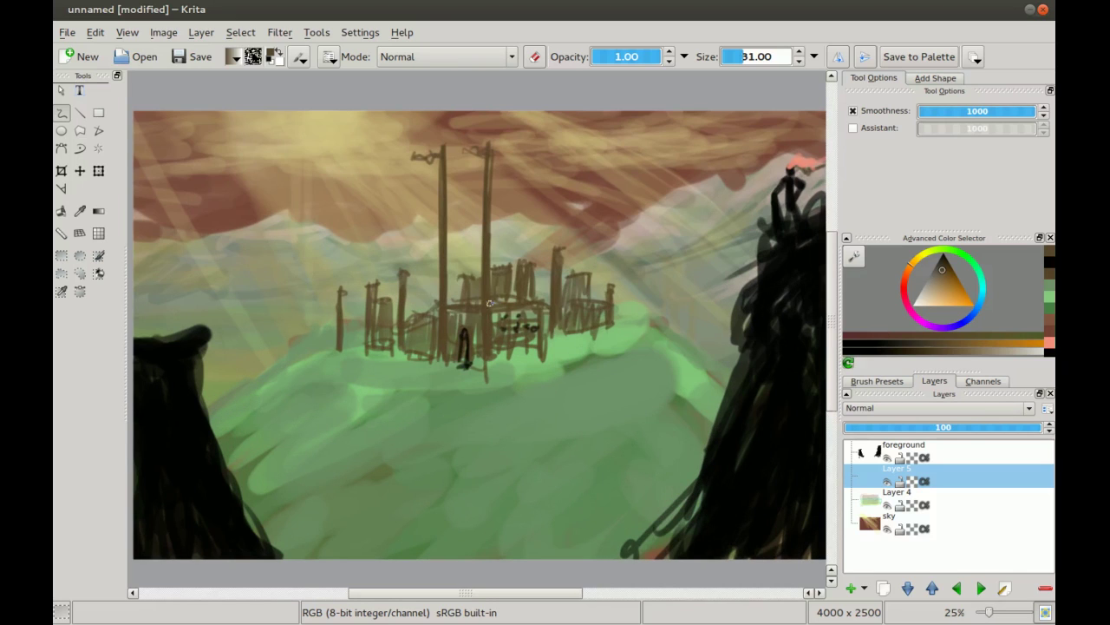
{"action": "left_click", "coordinate": [946, 290]}
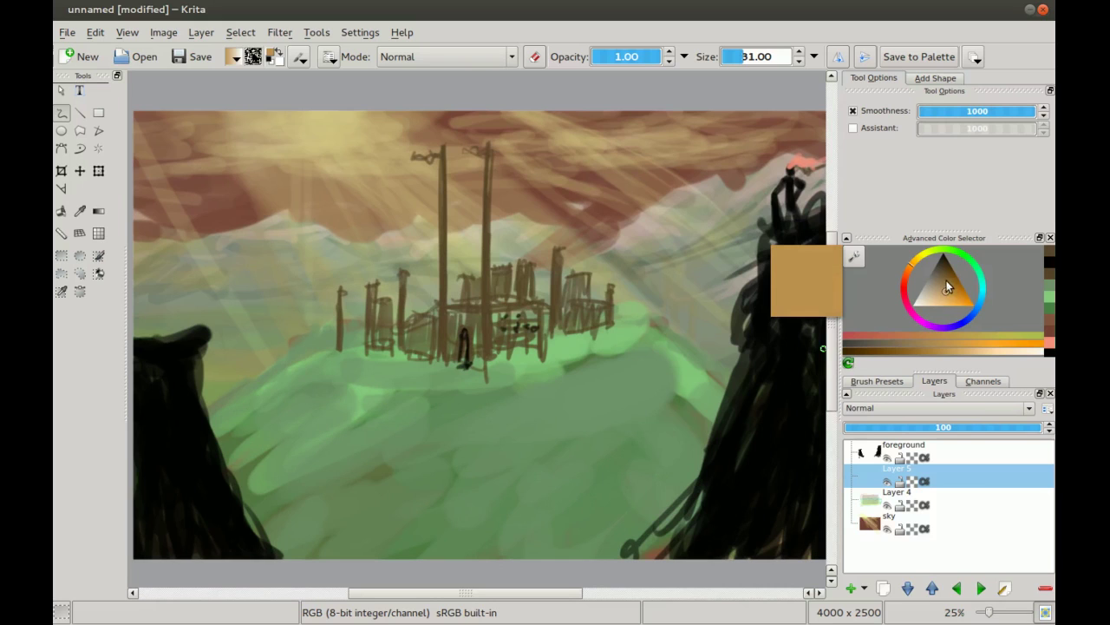
{"action": "left_click", "coordinate": [977, 283]}
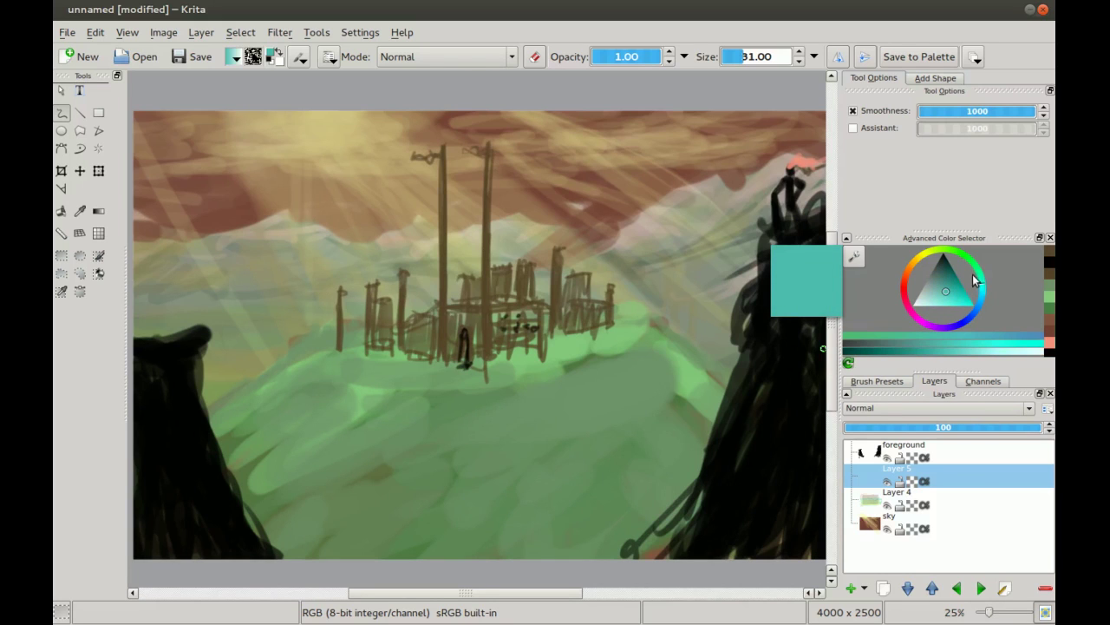
{"action": "left_click_drag", "start_coordinate": [486, 247], "coordinate": [504, 231]}
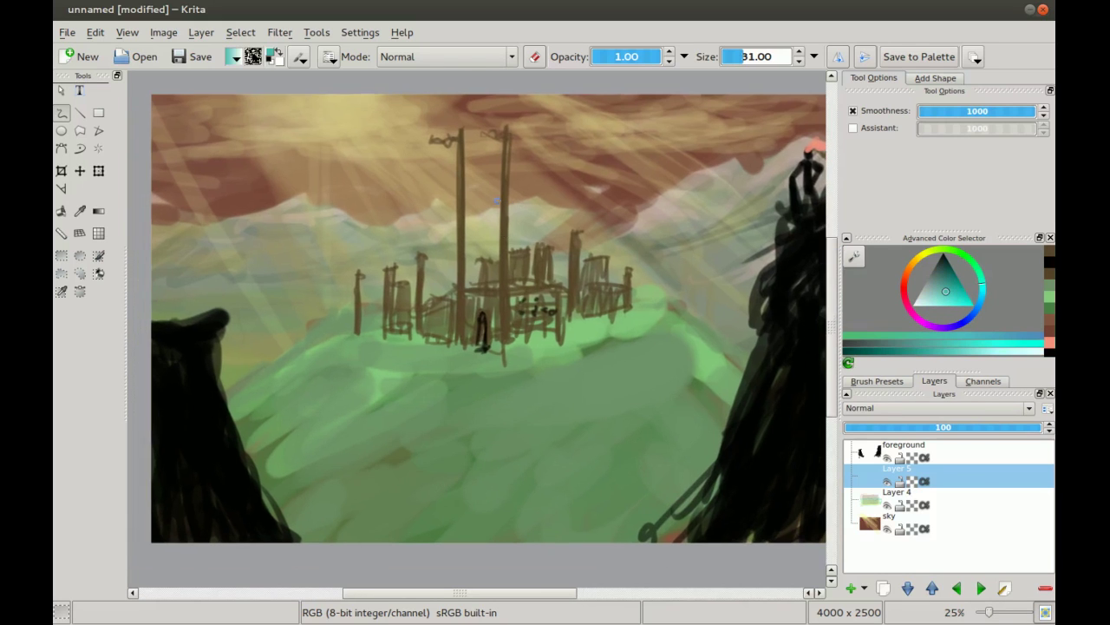
{"action": "left_click", "coordinate": [907, 287]}
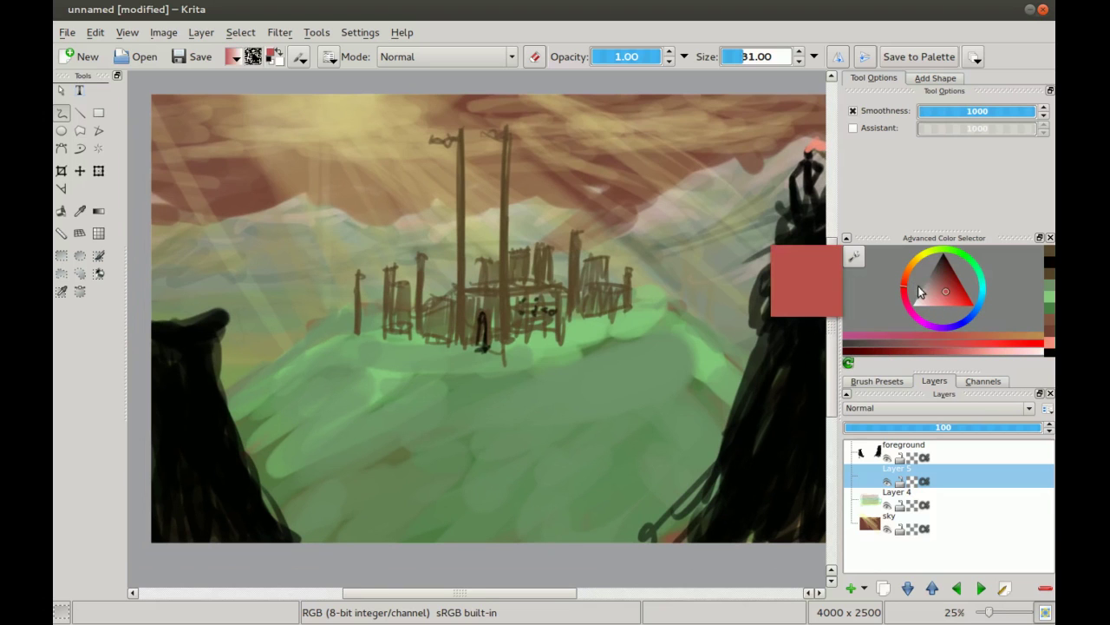
{"action": "scroll", "coordinate": [416, 173], "scroll_direction": "up", "scroll_amount": 2}
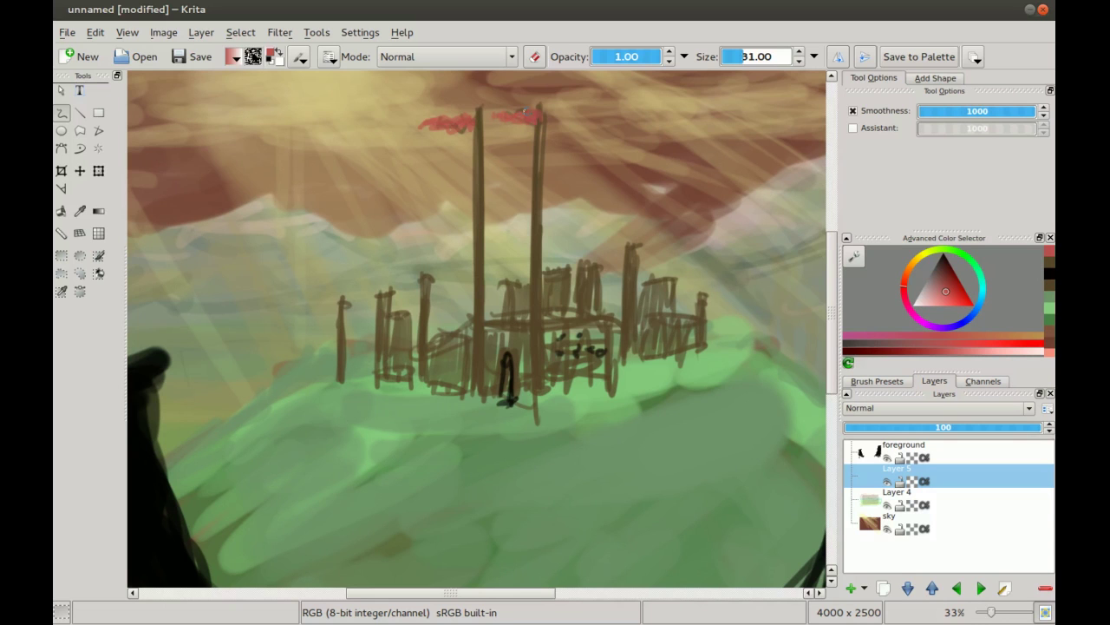
- Try adding red and light orange strokes beside the figure's scarf on the dark cliff, and erase them
{"action": "key", "text": "minus"}
{"action": "key", "text": "minus"}
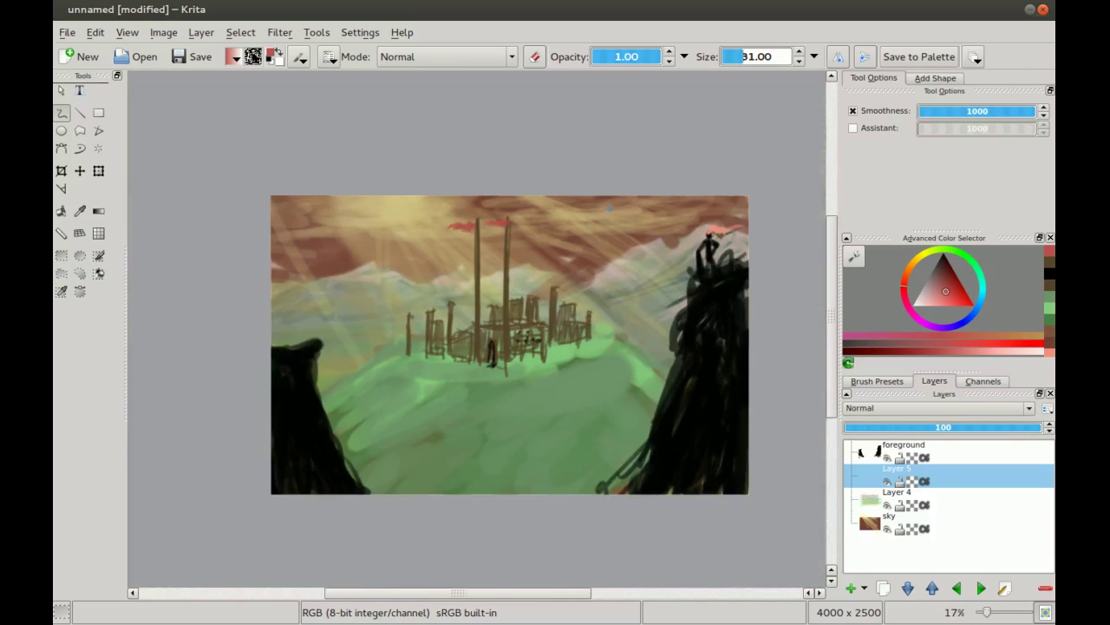
{"action": "left_click_drag", "start_coordinate": [708, 232], "coordinate": [604, 264]}
{"action": "key", "text": "plus"}
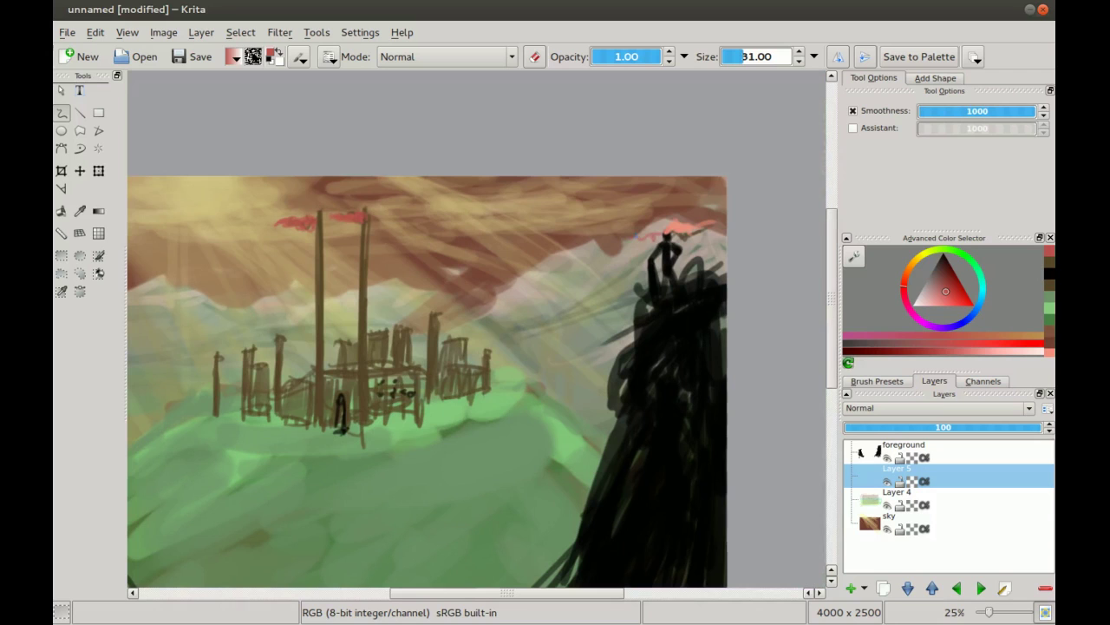
{"action": "left_click", "coordinate": [909, 265]}
{"action": "left_click_drag", "start_coordinate": [946, 301], "coordinate": [940, 302]}
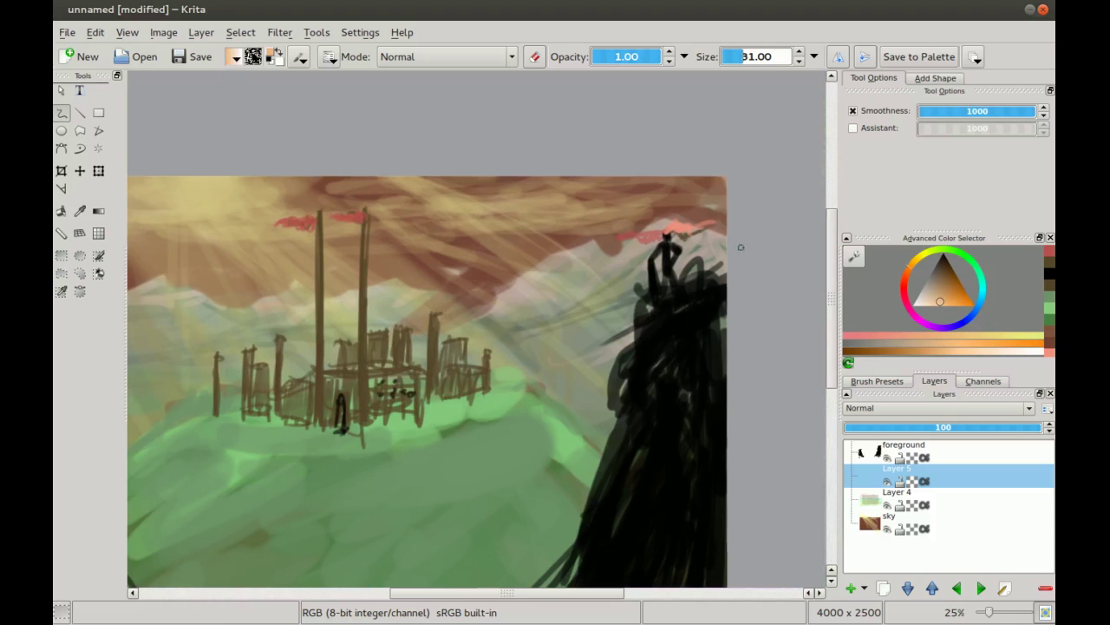
{"action": "mouse_move", "coordinate": [651, 234]}
{"action": "left_mouse_down"}
{"action": "mouse_move", "coordinate": [619, 234]}
{"action": "mouse_move", "coordinate": [664, 235]}
{"action": "left_mouse_up"}
{"action": "key", "text": "e"}
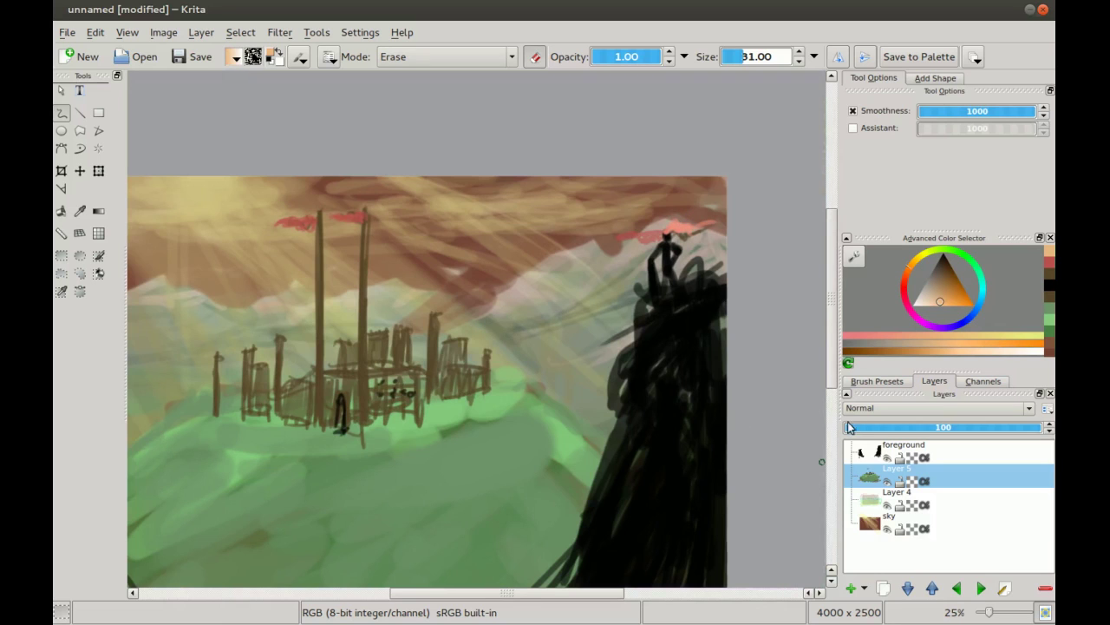
{"action": "key", "text": "e"}
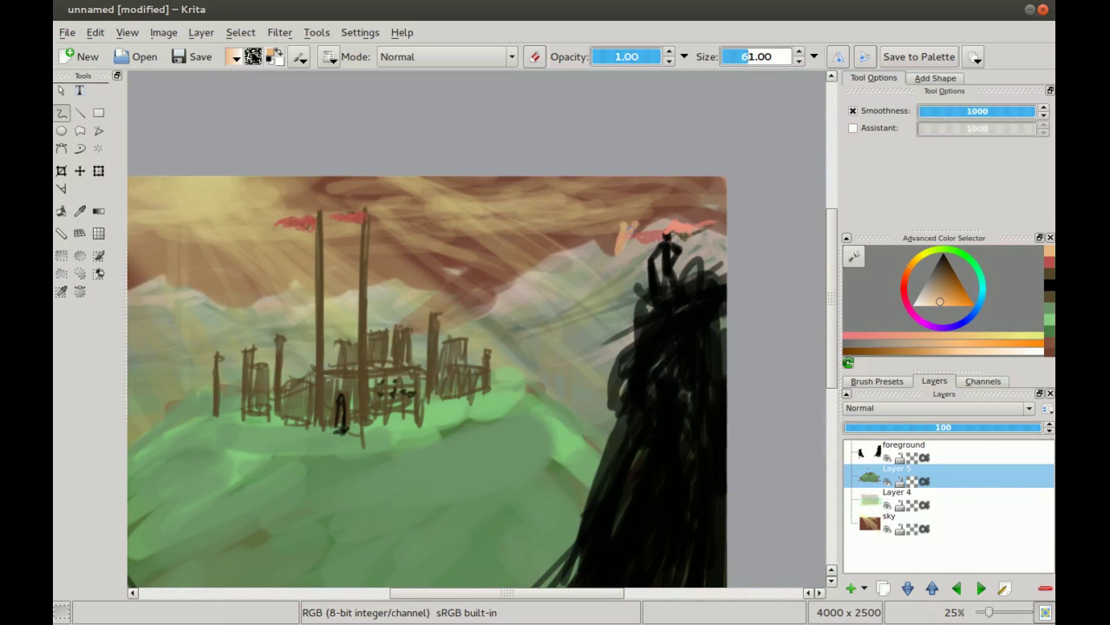
{"action": "key", "text": "e"}
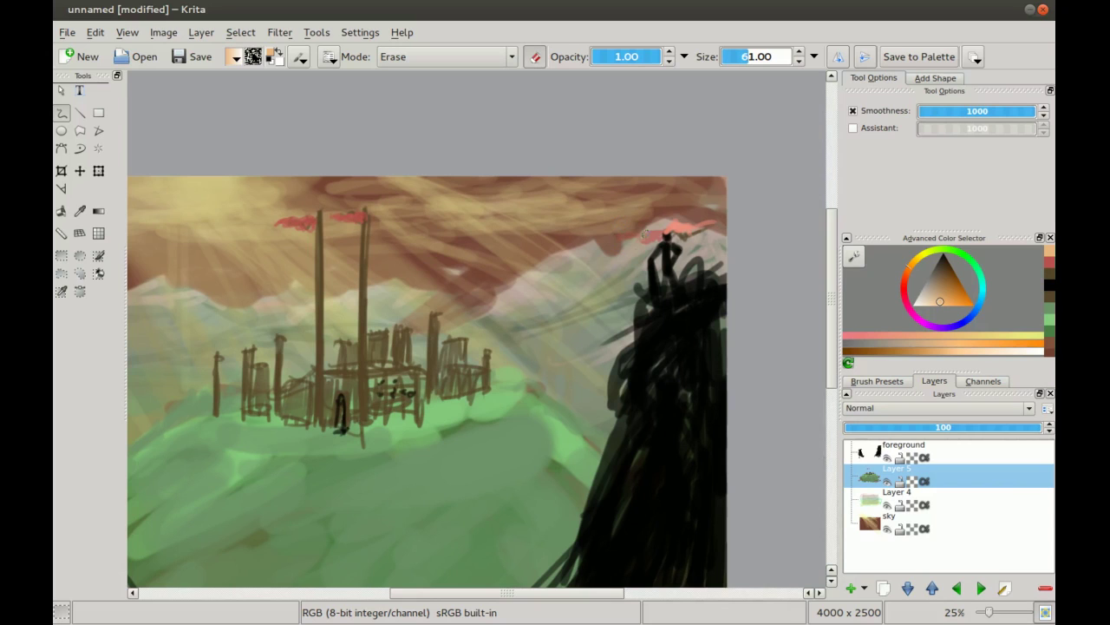
{"action": "key", "text": "bracketright"}
{"action": "left_click_drag", "start_coordinate": [619, 226], "coordinate": [667, 223]}
- Set the brush size to 41, pick a dark greyish brown and shade the right side of the left tall tower
{"action": "left_click", "coordinate": [904, 273]}
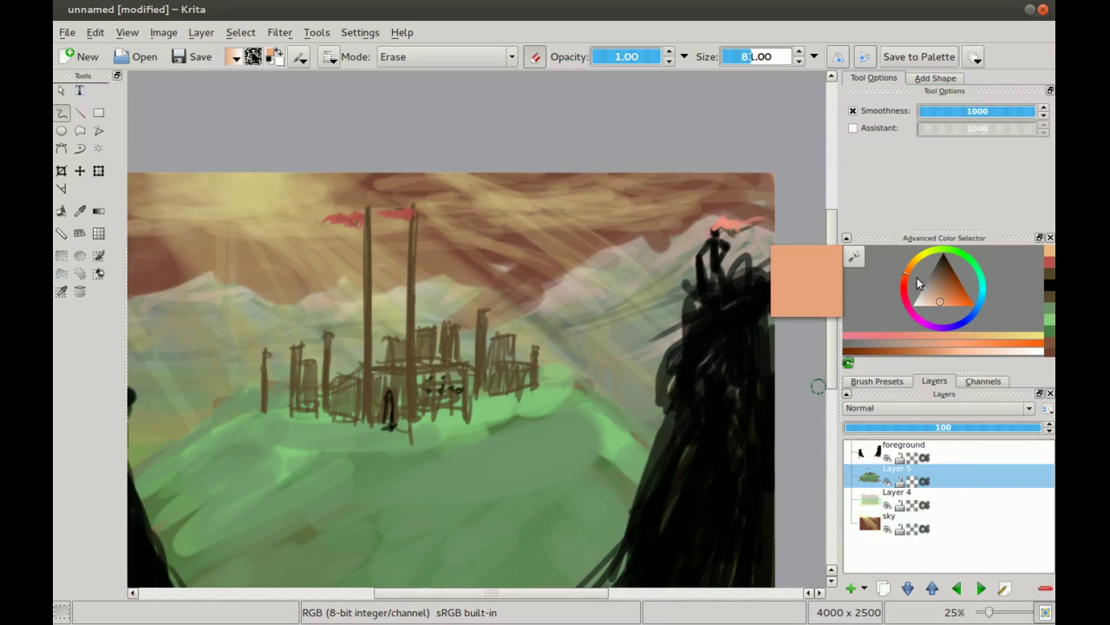
{"action": "left_click_drag", "start_coordinate": [440, 299], "coordinate": [484, 256]}
{"action": "key", "text": "plus"}
{"action": "key", "text": "bracketleft"}
{"action": "key", "text": "bracketleft"}
{"action": "key", "text": "bracketleft"}
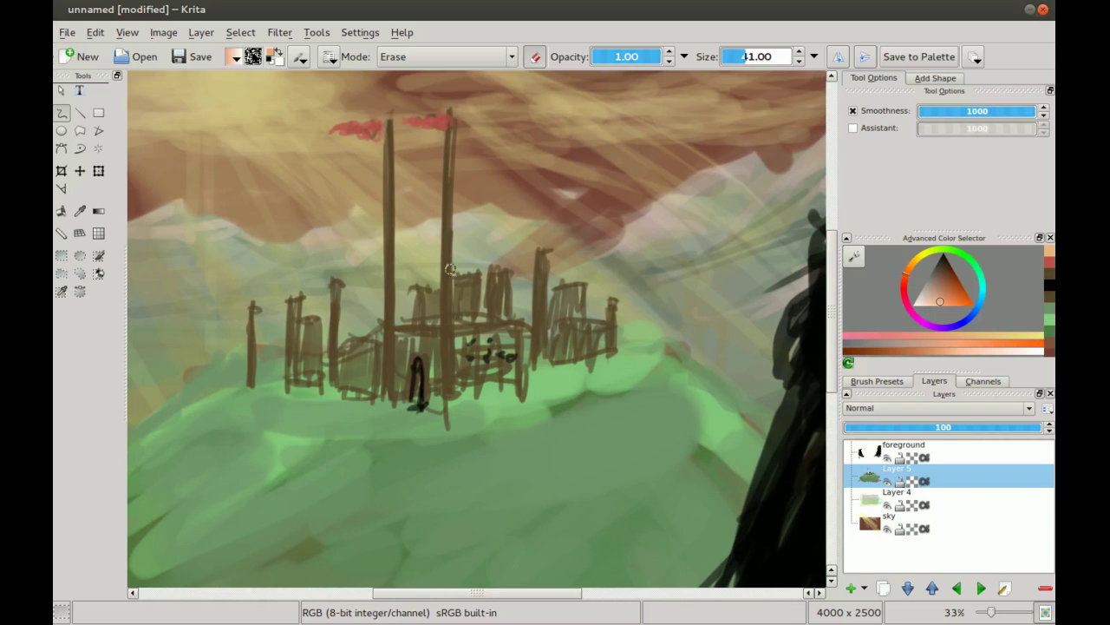
{"action": "key", "text": "minus"}
{"action": "mouse_move", "coordinate": [384, 328]}
{"action": "left_mouse_down"}
{"action": "mouse_move", "coordinate": [439, 225]}
{"action": "mouse_move", "coordinate": [425, 236]}
{"action": "mouse_move", "coordinate": [443, 189]}
{"action": "mouse_move", "coordinate": [443, 240]}
{"action": "left_mouse_up"}
{"action": "key", "text": "plus"}
{"action": "left_click", "coordinate": [937, 263]}
{"action": "left_click_drag", "start_coordinate": [469, 91], "coordinate": [480, 129]}
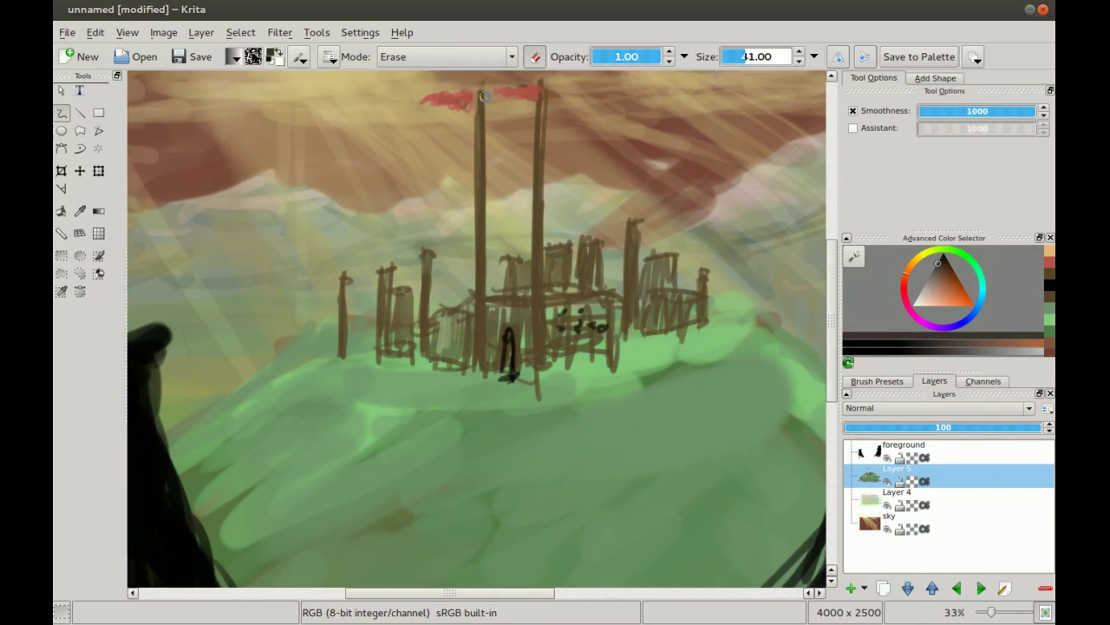
{"action": "key", "text": "e"}
{"action": "left_click_drag", "start_coordinate": [482, 151], "coordinate": [482, 191]}
{"action": "left_click_drag", "start_coordinate": [489, 104], "coordinate": [486, 252]}
{"action": "left_click_drag", "start_coordinate": [482, 94], "coordinate": [483, 289]}
- Shade the right side of the right tall tower and reinforce the left one's upper shading in dark greyish brown
{"action": "left_click_drag", "start_coordinate": [543, 83], "coordinate": [547, 215]}
{"action": "left_click_drag", "start_coordinate": [546, 102], "coordinate": [545, 285]}
{"action": "left_click_drag", "start_coordinate": [544, 202], "coordinate": [541, 281]}
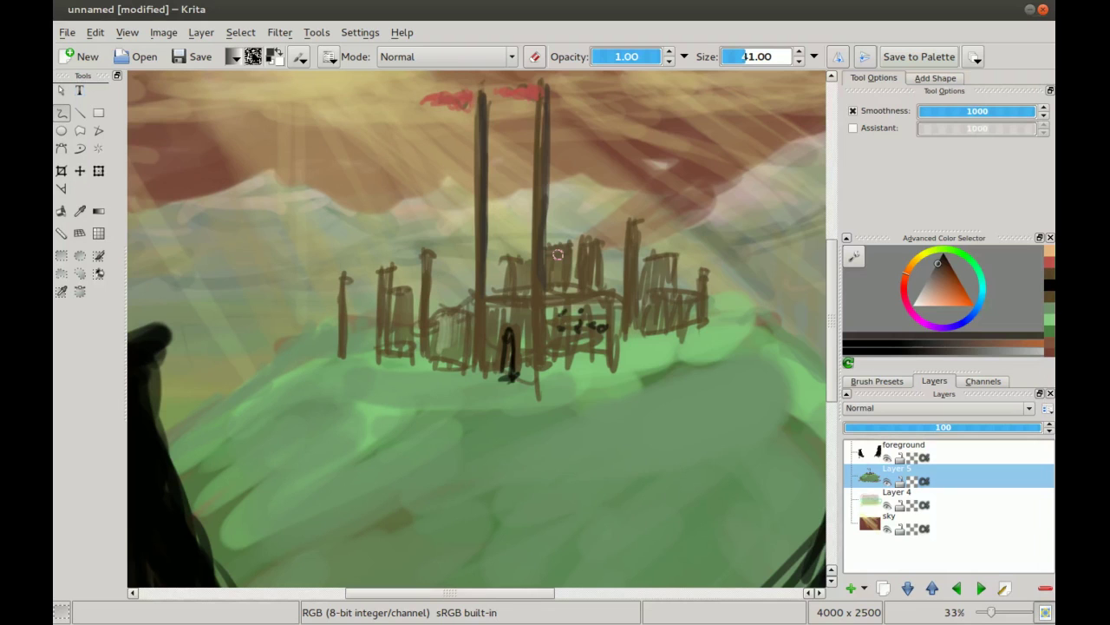
{"action": "left_click_drag", "start_coordinate": [488, 131], "coordinate": [488, 166]}
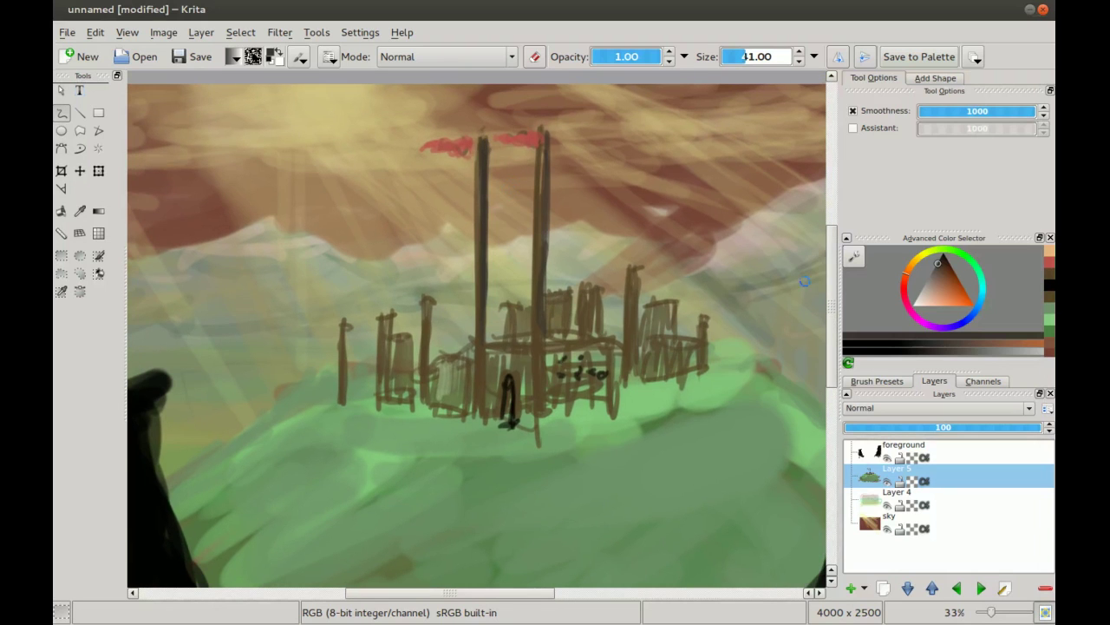
- Pick a near-black and deepen the shadows on both tall towers' right sides down to their bases
{"action": "left_click_drag", "start_coordinate": [940, 267], "coordinate": [943, 254]}
{"action": "left_click_drag", "start_coordinate": [491, 126], "coordinate": [498, 257]}
{"action": "left_click_drag", "start_coordinate": [547, 139], "coordinate": [546, 308]}
{"action": "left_click_drag", "start_coordinate": [545, 179], "coordinate": [541, 361]}
{"action": "left_click_drag", "start_coordinate": [544, 226], "coordinate": [542, 434]}
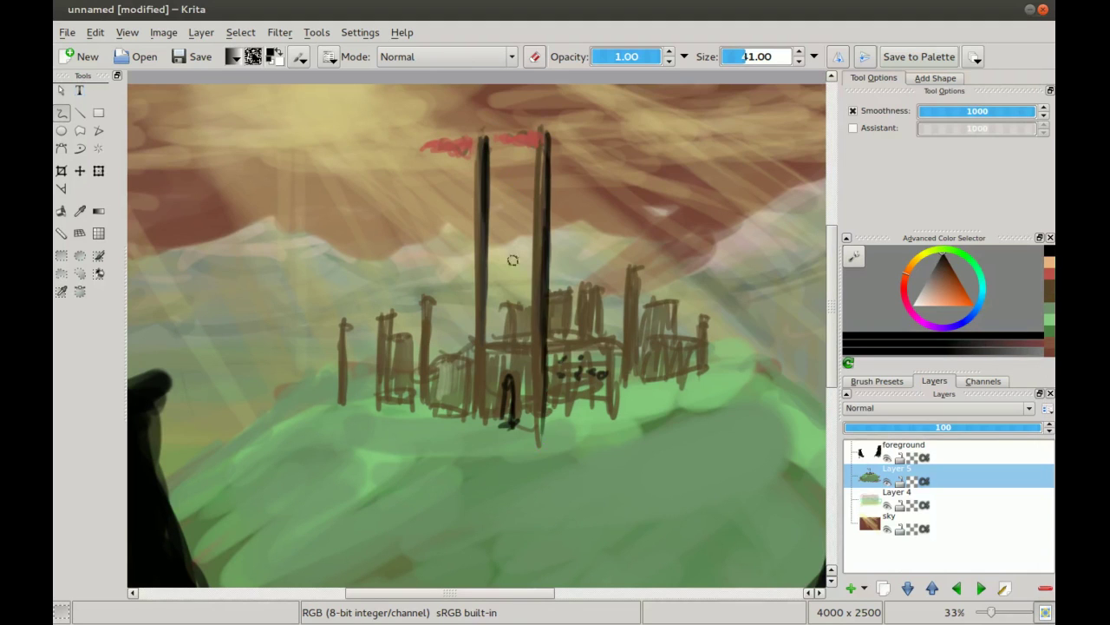
{"action": "left_click_drag", "start_coordinate": [483, 227], "coordinate": [484, 382]}
{"action": "left_click_drag", "start_coordinate": [486, 258], "coordinate": [480, 408]}
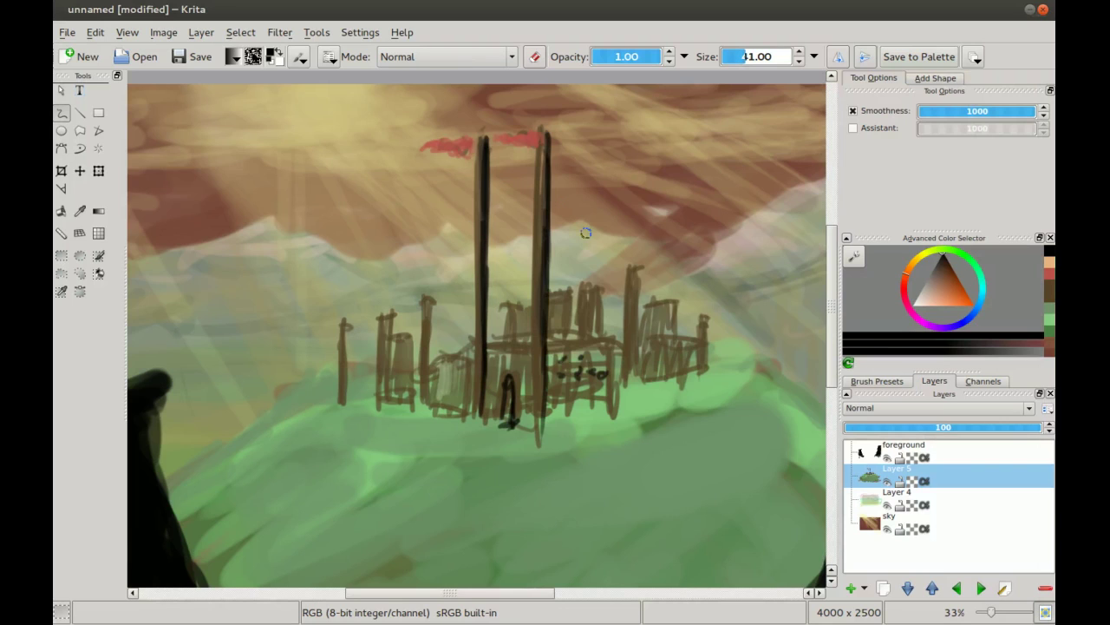
- Paint near-black shadows on the right sides of the buildings to the right of the tall towers
{"action": "mouse_move", "coordinate": [595, 293]}
{"action": "left_mouse_down"}
{"action": "mouse_move", "coordinate": [595, 337]}
{"action": "mouse_move", "coordinate": [571, 335]}
{"action": "left_mouse_up"}
{"action": "left_click_drag", "start_coordinate": [642, 278], "coordinate": [638, 340]}
{"action": "left_click_drag", "start_coordinate": [673, 306], "coordinate": [661, 381]}
{"action": "mouse_move", "coordinate": [668, 338]}
{"action": "left_mouse_down"}
{"action": "mouse_move", "coordinate": [676, 373]}
{"action": "mouse_move", "coordinate": [693, 345]}
{"action": "mouse_move", "coordinate": [704, 360]}
{"action": "left_mouse_up"}
{"action": "left_click_drag", "start_coordinate": [705, 321], "coordinate": [706, 368]}
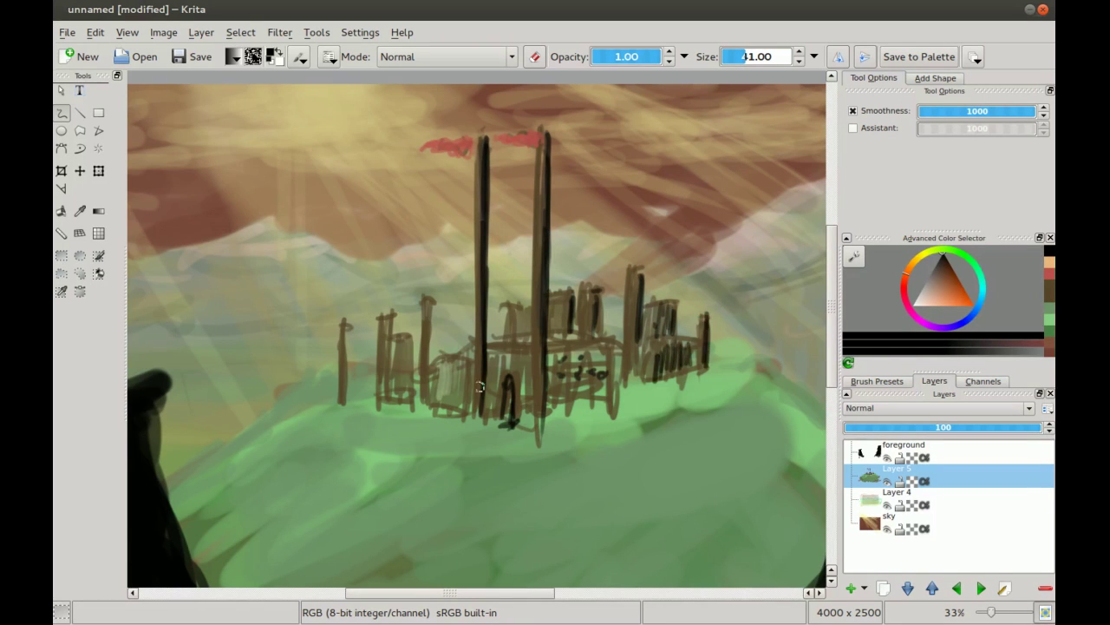
- Paint near-black shadows on the narrow buildings at the left end of the city
{"action": "mouse_move", "coordinate": [429, 300]}
{"action": "left_mouse_down"}
{"action": "mouse_move", "coordinate": [413, 362]}
{"action": "mouse_move", "coordinate": [400, 353]}
{"action": "mouse_move", "coordinate": [408, 345]}
{"action": "mouse_move", "coordinate": [409, 402]}
{"action": "left_mouse_up"}
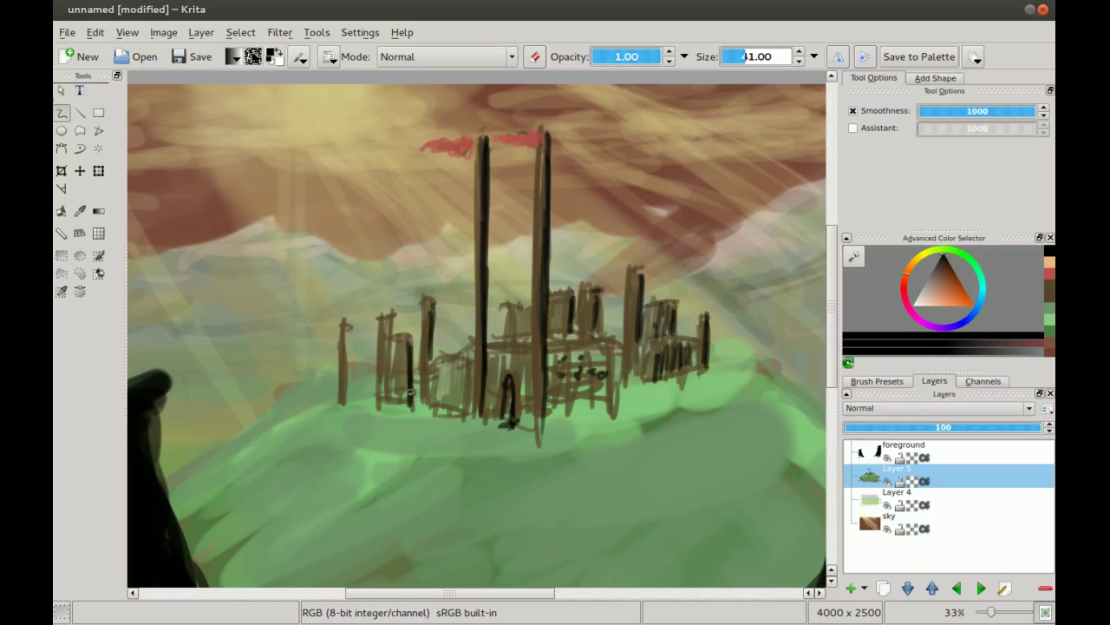
{"action": "left_click_drag", "start_coordinate": [391, 328], "coordinate": [398, 410]}
{"action": "left_click_drag", "start_coordinate": [406, 402], "coordinate": [405, 367]}
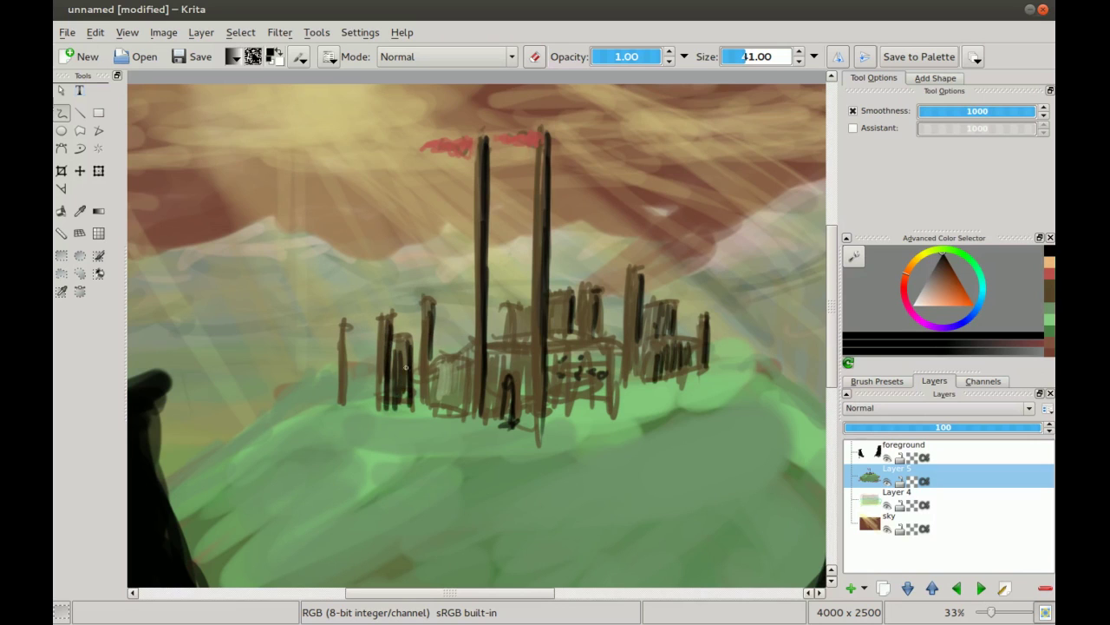
{"action": "left_click_drag", "start_coordinate": [346, 323], "coordinate": [343, 395]}
{"action": "left_click_drag", "start_coordinate": [344, 352], "coordinate": [345, 379]}
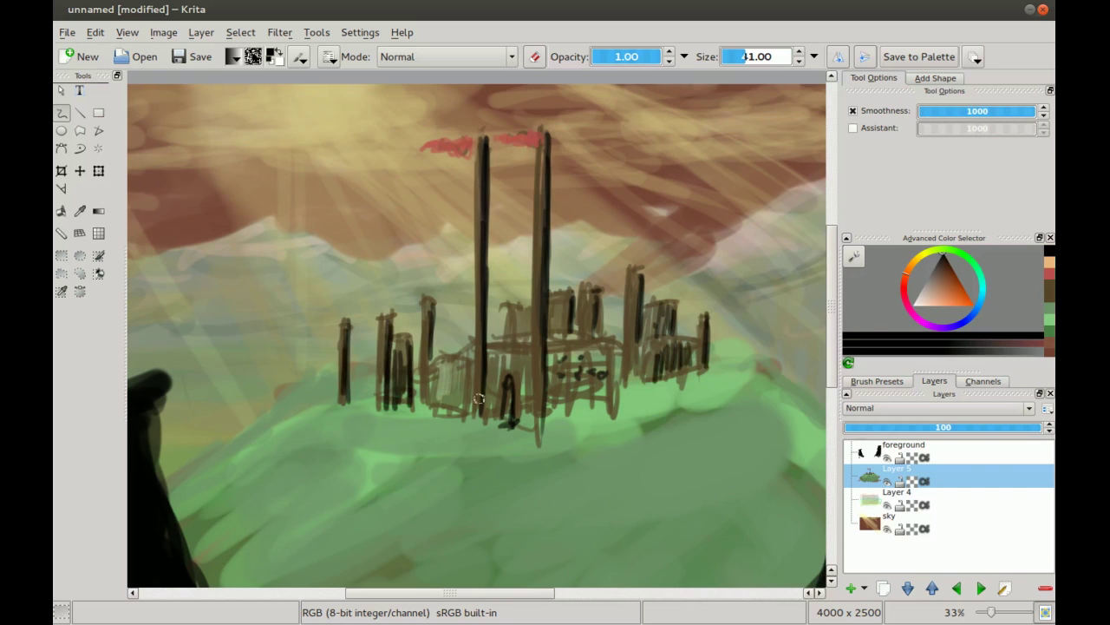
- Try painting a black crenellated roofline along the top of the central building
{"action": "scroll", "coordinate": [479, 398], "scroll_direction": "down", "scroll_amount": 3}
{"action": "scroll", "coordinate": [488, 301], "scroll_direction": "up", "scroll_amount": 2}
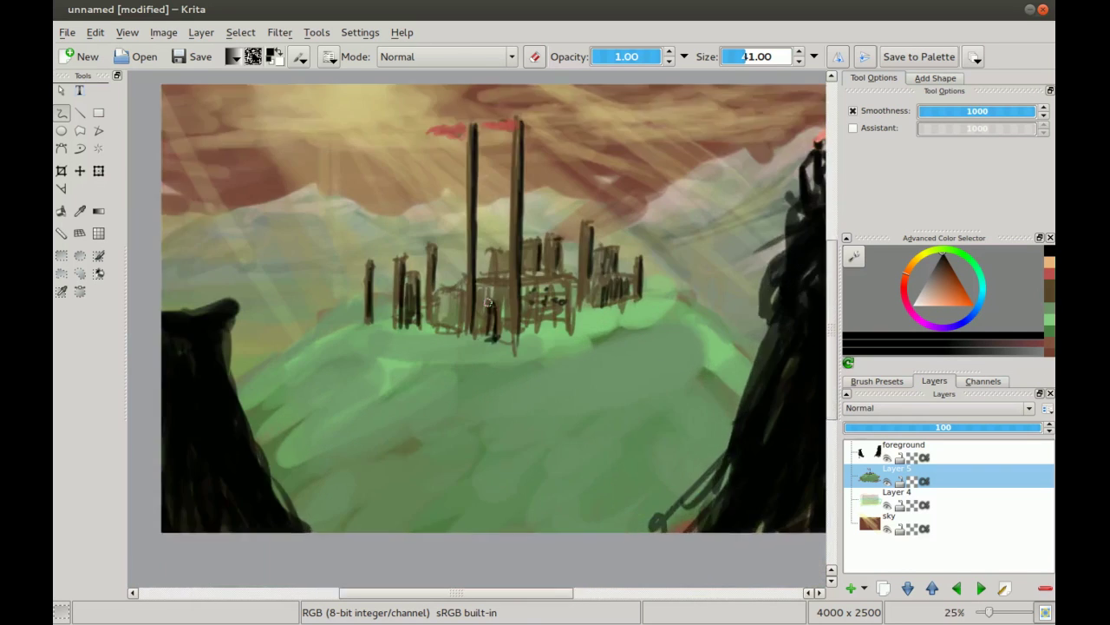
{"action": "scroll", "coordinate": [488, 301], "scroll_direction": "up", "scroll_amount": 1}
{"action": "scroll", "coordinate": [479, 303], "scroll_direction": "down", "scroll_amount": 2}
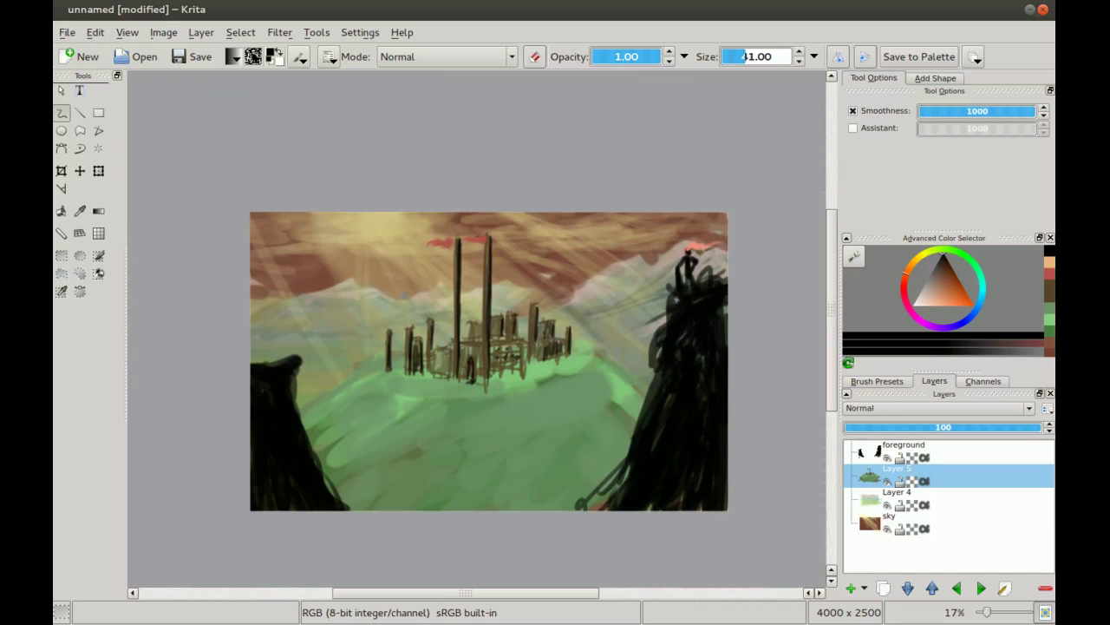
{"action": "scroll", "coordinate": [476, 307], "scroll_direction": "up", "scroll_amount": 2}
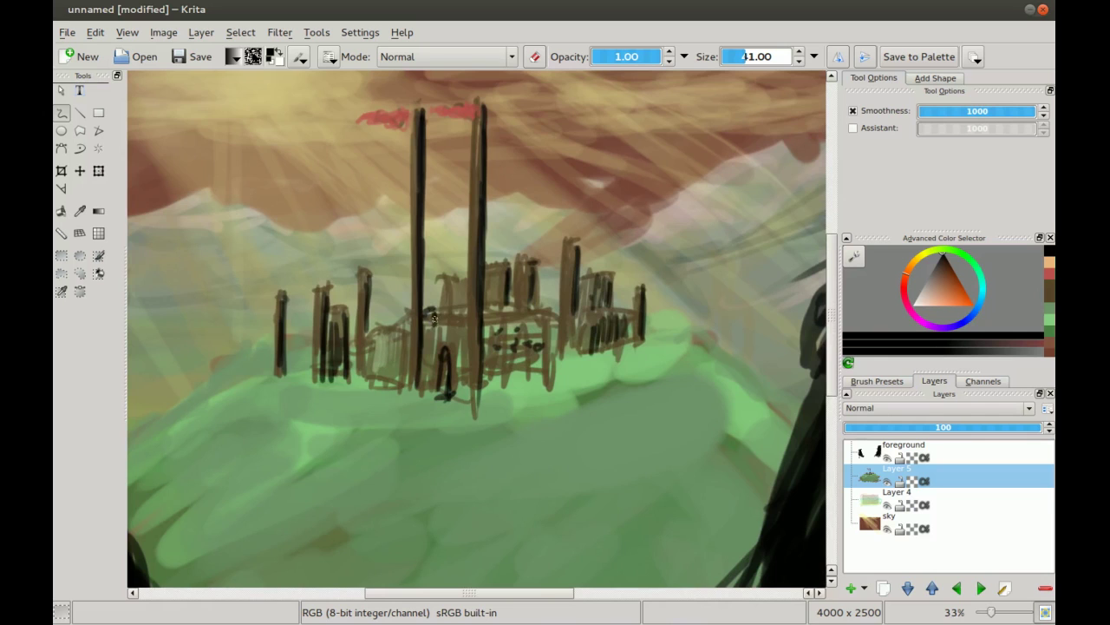
{"action": "scroll", "coordinate": [436, 312], "scroll_direction": "up", "scroll_amount": 3}
{"action": "key", "text": "ctrl+z"}
{"action": "key", "text": "ctrl+z"}
{"action": "mouse_move", "coordinate": [329, 290]}
{"action": "left_mouse_down"}
{"action": "mouse_move", "coordinate": [352, 275]}
{"action": "mouse_move", "coordinate": [361, 301]}
{"action": "mouse_move", "coordinate": [385, 303]}
{"action": "mouse_move", "coordinate": [384, 271]}
{"action": "mouse_move", "coordinate": [419, 272]}
{"action": "mouse_move", "coordinate": [442, 311]}
{"action": "left_mouse_up"}
{"action": "mouse_move", "coordinate": [516, 275]}
{"action": "left_mouse_down"}
{"action": "mouse_move", "coordinate": [550, 276]}
{"action": "mouse_move", "coordinate": [579, 300]}
{"action": "mouse_move", "coordinate": [580, 270]}
{"action": "mouse_move", "coordinate": [612, 261]}
{"action": "mouse_move", "coordinate": [614, 295]}
{"action": "mouse_move", "coordinate": [648, 294]}
{"action": "mouse_move", "coordinate": [660, 250]}
{"action": "mouse_move", "coordinate": [675, 283]}
{"action": "mouse_move", "coordinate": [701, 280]}
{"action": "mouse_move", "coordinate": [718, 239]}
{"action": "left_mouse_up"}
{"action": "key", "text": "minus"}
{"action": "key", "text": "minus"}
{"action": "key", "text": "minus"}
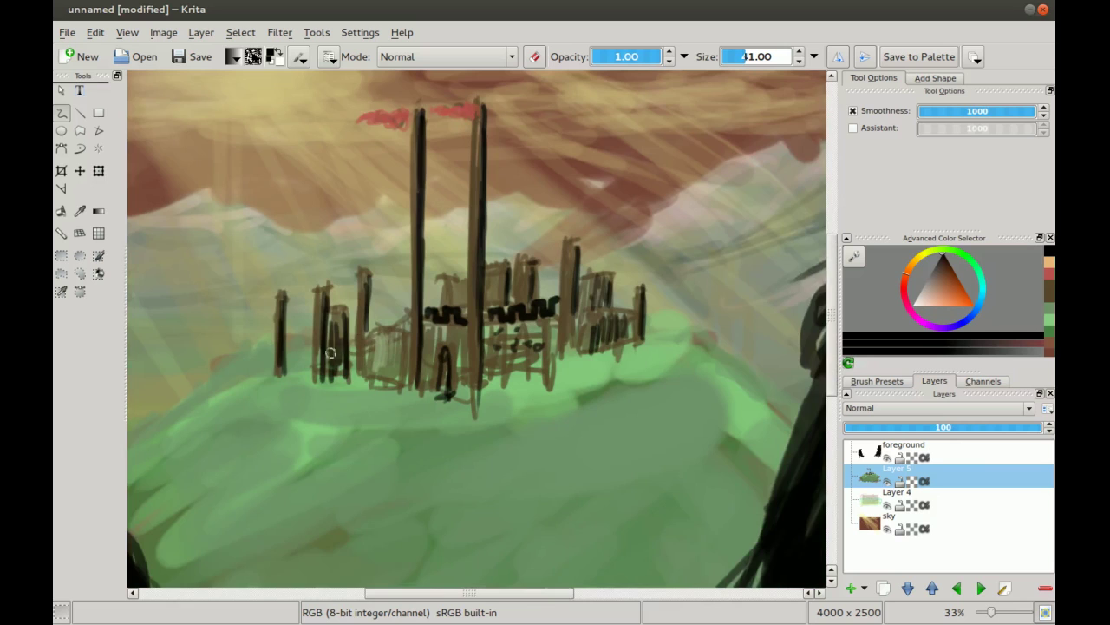
{"action": "left_click_drag", "start_coordinate": [341, 374], "coordinate": [383, 383]}
{"action": "key", "text": "ctrl+z"}
{"action": "key", "text": "ctrl+z"}
{"action": "key", "text": "ctrl+z"}
{"action": "key", "text": "ctrl+z"}
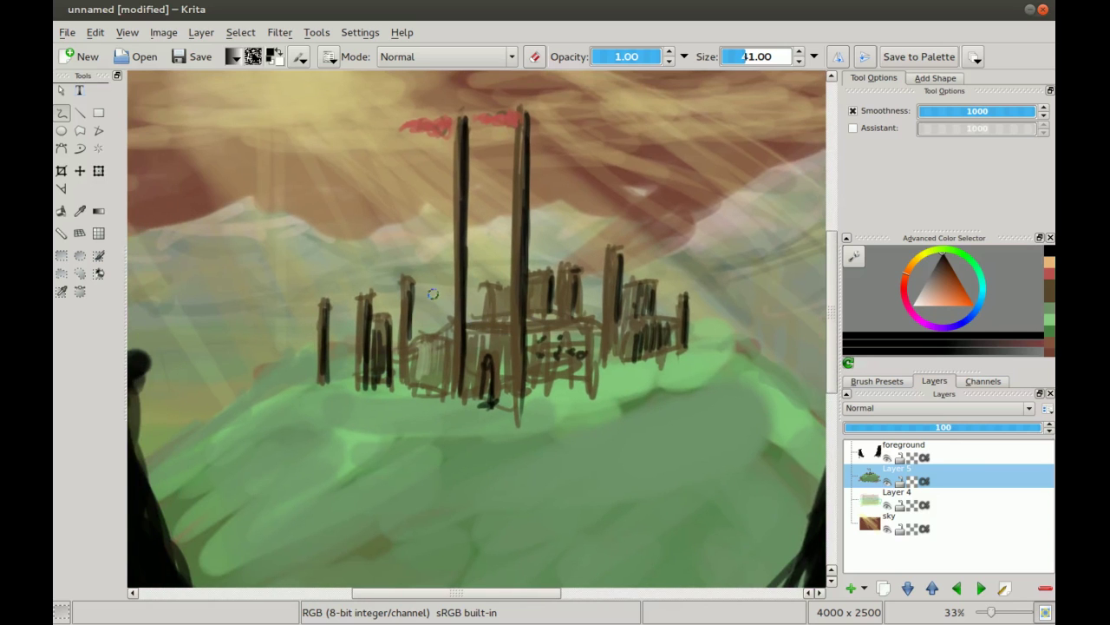
- Paint black caps on the turrets rising behind the central building and on the right-hand buildings
{"action": "left_click_drag", "start_coordinate": [480, 252], "coordinate": [459, 306]}
{"action": "scroll", "coordinate": [459, 307], "scroll_direction": "up", "scroll_amount": 2}
{"action": "mouse_move", "coordinate": [462, 416]}
{"action": "left_mouse_down"}
{"action": "mouse_move", "coordinate": [472, 373]}
{"action": "mouse_move", "coordinate": [457, 353]}
{"action": "mouse_move", "coordinate": [483, 352]}
{"action": "mouse_move", "coordinate": [479, 333]}
{"action": "mouse_move", "coordinate": [465, 351]}
{"action": "mouse_move", "coordinate": [458, 329]}
{"action": "mouse_move", "coordinate": [479, 344]}
{"action": "mouse_move", "coordinate": [446, 356]}
{"action": "left_mouse_up"}
{"action": "mouse_move", "coordinate": [579, 340]}
{"action": "left_mouse_down"}
{"action": "mouse_move", "coordinate": [586, 307]}
{"action": "mouse_move", "coordinate": [567, 322]}
{"action": "mouse_move", "coordinate": [562, 307]}
{"action": "mouse_move", "coordinate": [550, 338]}
{"action": "mouse_move", "coordinate": [639, 324]}
{"action": "mouse_move", "coordinate": [613, 342]}
{"action": "mouse_move", "coordinate": [634, 318]}
{"action": "mouse_move", "coordinate": [643, 334]}
{"action": "mouse_move", "coordinate": [639, 308]}
{"action": "mouse_move", "coordinate": [617, 322]}
{"action": "left_mouse_up"}
{"action": "mouse_move", "coordinate": [723, 293]}
{"action": "left_mouse_down"}
{"action": "mouse_move", "coordinate": [619, 304]}
{"action": "mouse_move", "coordinate": [624, 293]}
{"action": "mouse_move", "coordinate": [601, 289]}
{"action": "mouse_move", "coordinate": [692, 365]}
{"action": "mouse_move", "coordinate": [694, 334]}
{"action": "mouse_move", "coordinate": [676, 340]}
{"action": "left_mouse_up"}
{"action": "scroll", "coordinate": [422, 260], "scroll_direction": "down", "scroll_amount": 3}
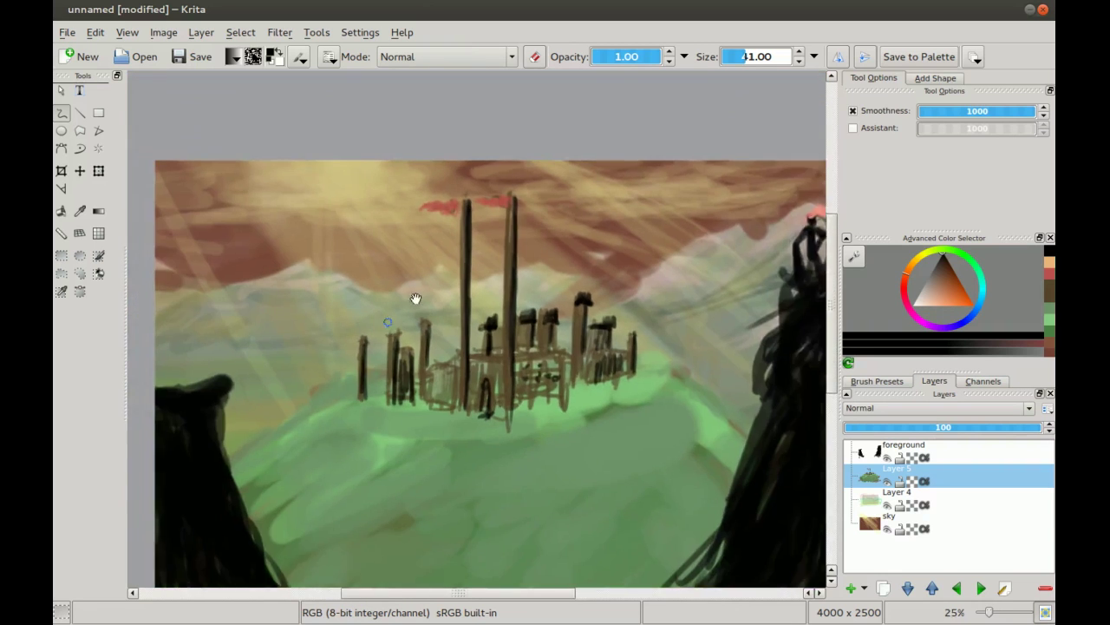
- Add black caps to the three narrow towers at the left end of the city
{"action": "scroll", "coordinate": [410, 301], "scroll_direction": "up", "scroll_amount": 1}
{"action": "mouse_move", "coordinate": [443, 260]}
{"action": "left_mouse_down"}
{"action": "mouse_move", "coordinate": [455, 248]}
{"action": "mouse_move", "coordinate": [438, 245]}
{"action": "left_mouse_up"}
{"action": "mouse_move", "coordinate": [362, 279]}
{"action": "left_mouse_down"}
{"action": "mouse_move", "coordinate": [390, 262]}
{"action": "mouse_move", "coordinate": [380, 276]}
{"action": "left_mouse_up"}
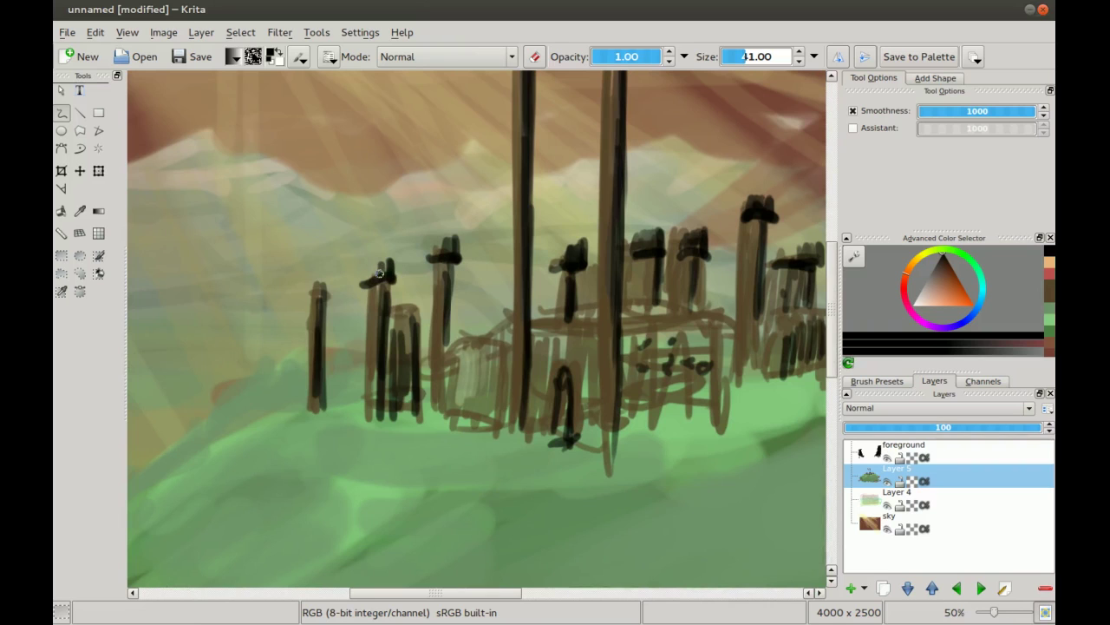
{"action": "mouse_move", "coordinate": [312, 294]}
{"action": "left_mouse_down"}
{"action": "mouse_move", "coordinate": [331, 275]}
{"action": "mouse_move", "coordinate": [317, 291]}
{"action": "left_mouse_up"}
- Paint black roof edges on the two low left-hand buildings and shade the right side of the wider one
{"action": "mouse_move", "coordinate": [389, 311]}
{"action": "left_mouse_down"}
{"action": "mouse_move", "coordinate": [415, 319]}
{"action": "mouse_move", "coordinate": [409, 338]}
{"action": "mouse_move", "coordinate": [515, 351]}
{"action": "mouse_move", "coordinate": [504, 352]}
{"action": "mouse_move", "coordinate": [502, 410]}
{"action": "left_mouse_up"}
{"action": "left_click_drag", "start_coordinate": [486, 376], "coordinate": [483, 413]}
{"action": "left_click_drag", "start_coordinate": [502, 359], "coordinate": [502, 409]}
{"action": "left_click_drag", "start_coordinate": [525, 338], "coordinate": [525, 412]}
- Darken the right tall tower's base, the central building's right wall and base, and the doorway in black
{"action": "left_click_drag", "start_coordinate": [623, 334], "coordinate": [632, 460]}
{"action": "mouse_move", "coordinate": [623, 356]}
{"action": "left_mouse_down"}
{"action": "mouse_move", "coordinate": [626, 447]}
{"action": "mouse_move", "coordinate": [646, 460]}
{"action": "left_mouse_up"}
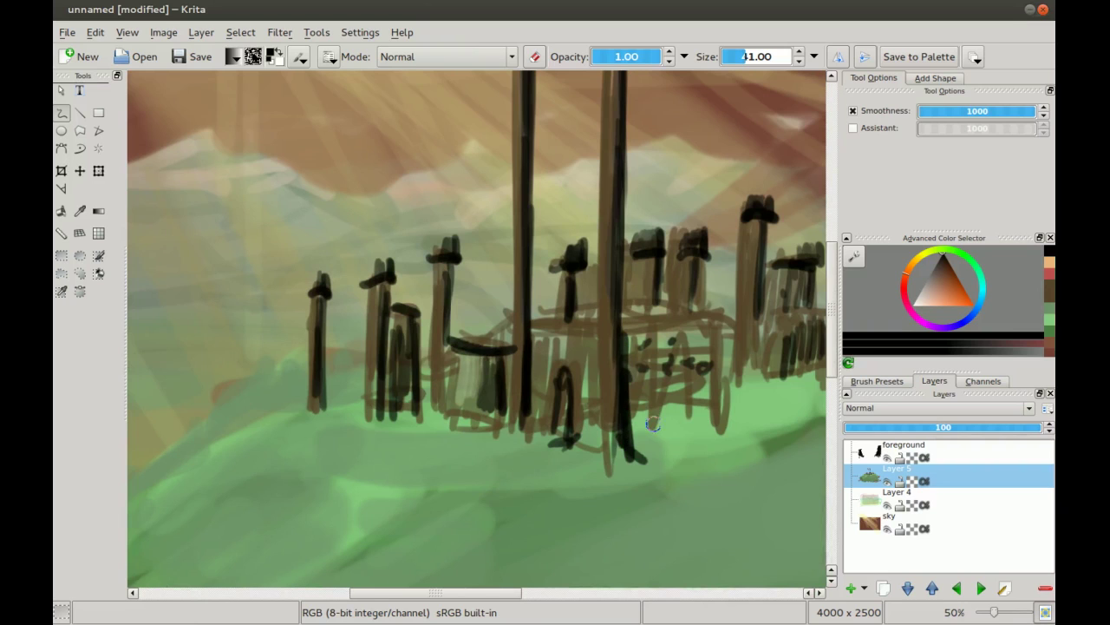
{"action": "mouse_move", "coordinate": [730, 330]}
{"action": "left_mouse_down"}
{"action": "mouse_move", "coordinate": [739, 426]}
{"action": "mouse_move", "coordinate": [699, 436]}
{"action": "left_mouse_up"}
{"action": "left_click_drag", "start_coordinate": [630, 408], "coordinate": [662, 429]}
{"action": "mouse_move", "coordinate": [642, 338]}
{"action": "left_mouse_down"}
{"action": "mouse_move", "coordinate": [686, 307]}
{"action": "mouse_move", "coordinate": [704, 343]}
{"action": "left_mouse_up"}
{"action": "left_click_drag", "start_coordinate": [694, 297], "coordinate": [716, 338]}
{"action": "key", "text": "ctrl+z"}
{"action": "left_click_drag", "start_coordinate": [499, 347], "coordinate": [449, 232]}
{"action": "left_click_drag", "start_coordinate": [513, 260], "coordinate": [509, 335]}
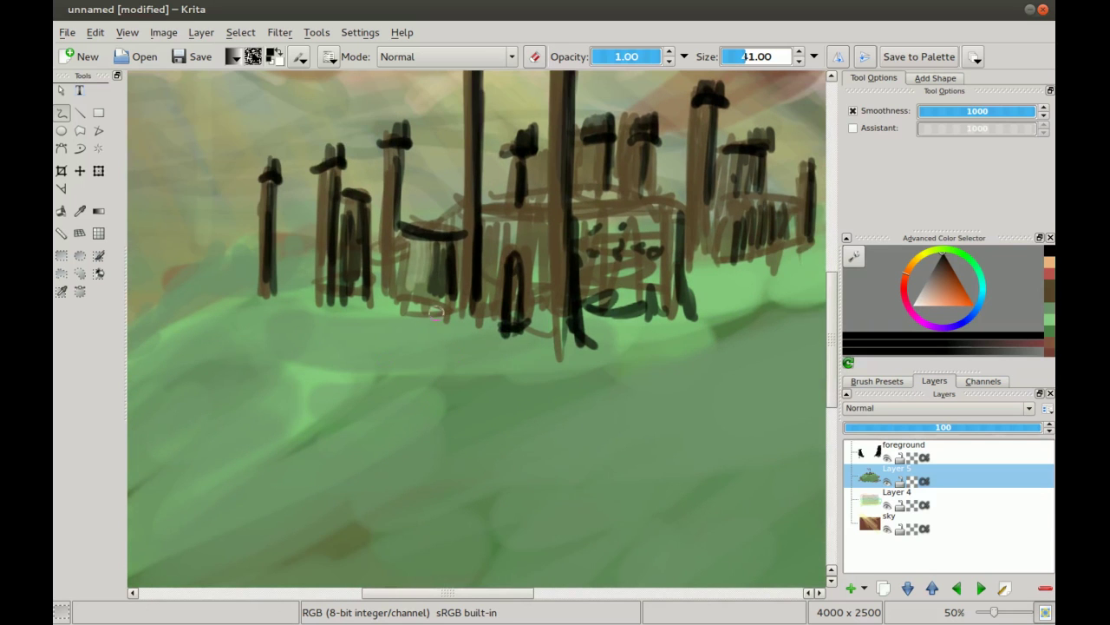
- Try drawing a black ground line beneath the whole city
{"action": "scroll", "coordinate": [383, 366], "scroll_direction": "down", "scroll_amount": 3}
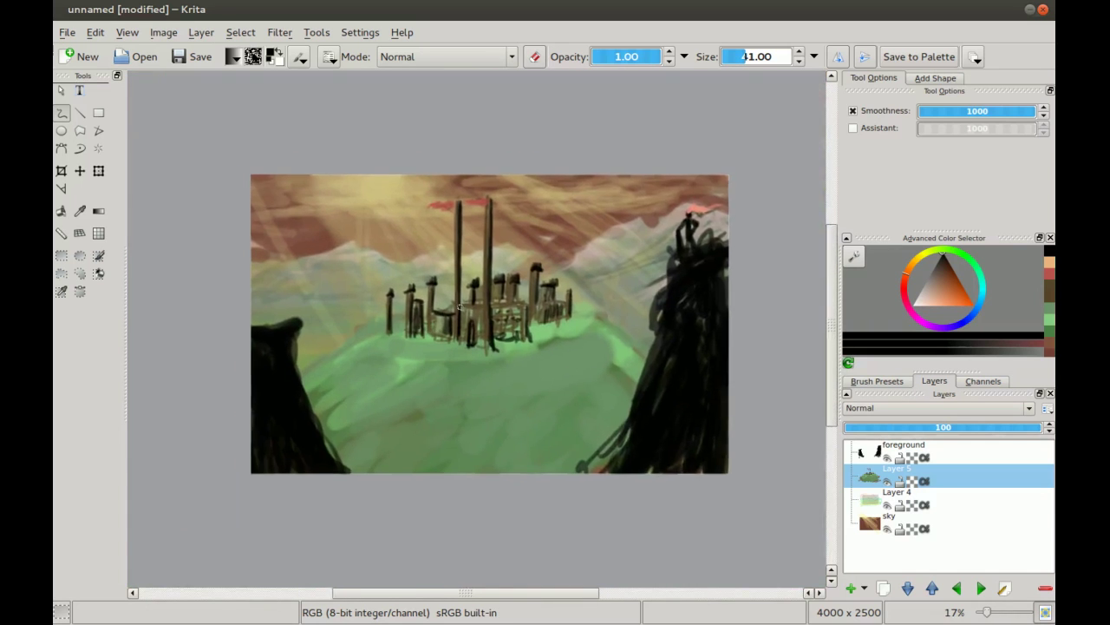
{"action": "scroll", "coordinate": [376, 396], "scroll_direction": "up", "scroll_amount": 2}
{"action": "mouse_move", "coordinate": [330, 354]}
{"action": "left_mouse_down"}
{"action": "mouse_move", "coordinate": [455, 387]}
{"action": "mouse_move", "coordinate": [590, 398]}
{"action": "left_mouse_up"}
{"action": "left_click_drag", "start_coordinate": [501, 399], "coordinate": [663, 351]}
{"action": "key", "text": "ctrl+z"}
{"action": "key", "text": "ctrl+z"}
{"action": "key", "text": "ctrl+z"}
{"action": "key", "text": "ctrl+z"}
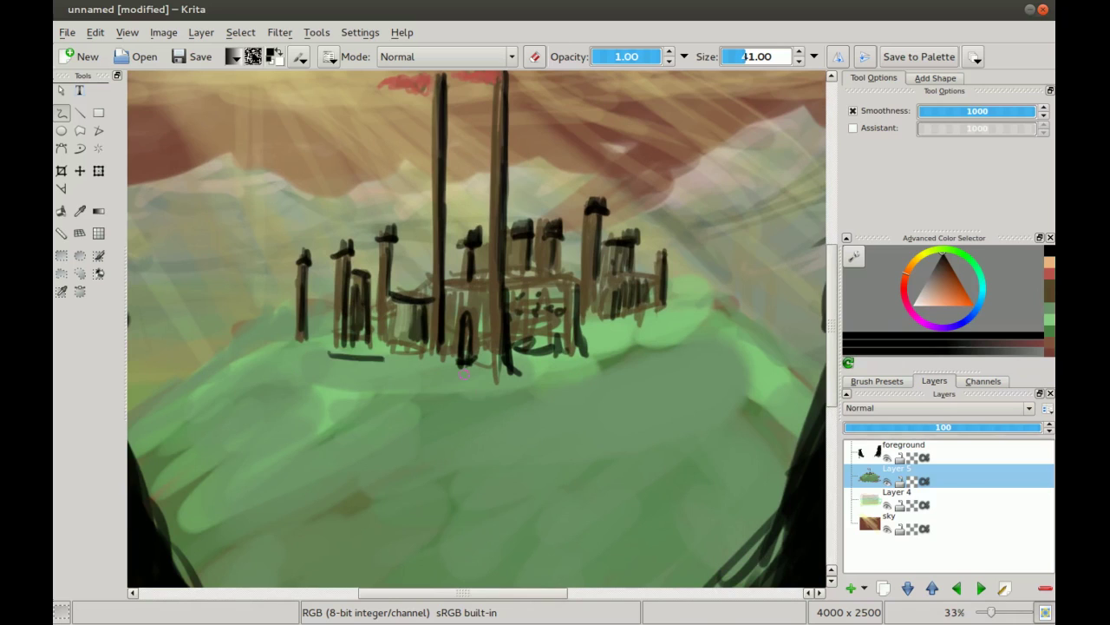
- Draw a dark ridge line below the city towards the hill's right edge, lowering the brush opacity to 0.51
{"action": "left_click_drag", "start_coordinate": [461, 391], "coordinate": [562, 375]}
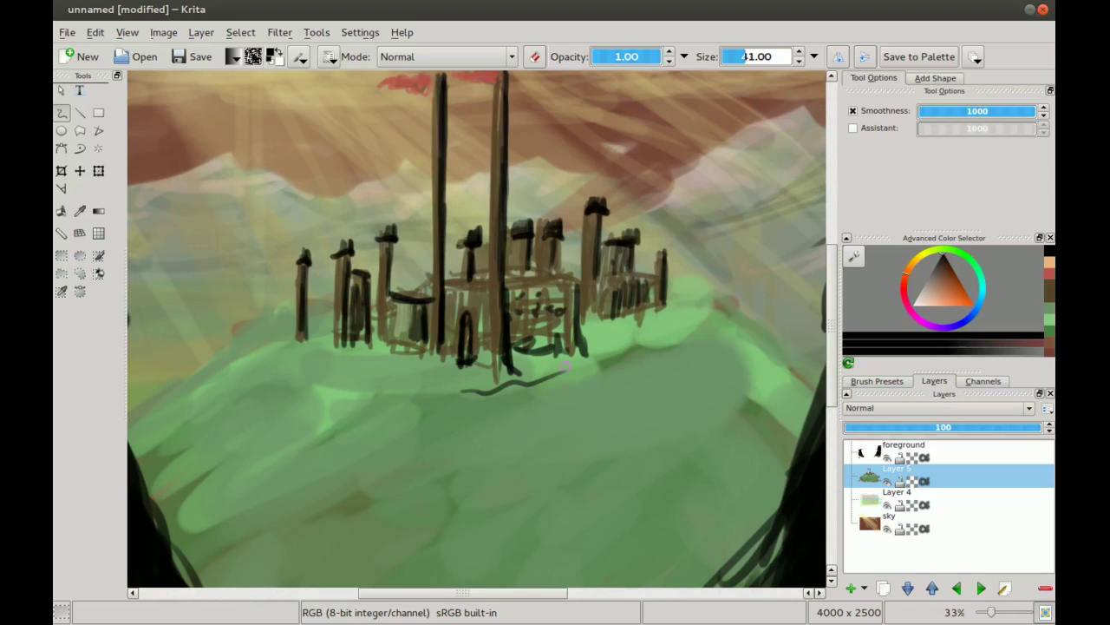
{"action": "left_click", "coordinate": [626, 57]}
{"action": "mouse_move", "coordinate": [533, 394]}
{"action": "left_mouse_down"}
{"action": "mouse_move", "coordinate": [599, 385]}
{"action": "mouse_move", "coordinate": [700, 337]}
{"action": "mouse_move", "coordinate": [703, 323]}
{"action": "mouse_move", "coordinate": [771, 338]}
{"action": "left_mouse_up"}
- Increase the brush size to 51 and sketch curved contour lines across the hillside below the city
{"action": "key", "text": "bracketright"}
{"action": "key", "text": "minus"}
{"action": "key", "text": "minus"}
{"action": "mouse_move", "coordinate": [470, 350]}
{"action": "left_mouse_down"}
{"action": "mouse_move", "coordinate": [495, 337]}
{"action": "mouse_move", "coordinate": [440, 377]}
{"action": "left_mouse_up"}
{"action": "key", "text": "plus"}
{"action": "key", "text": "plus"}
{"action": "left_click_drag", "start_coordinate": [377, 430], "coordinate": [505, 377]}
{"action": "left_click_drag", "start_coordinate": [453, 406], "coordinate": [552, 420]}
{"action": "left_click_drag", "start_coordinate": [480, 425], "coordinate": [623, 445]}
{"action": "scroll", "coordinate": [509, 424], "scroll_direction": "down", "scroll_amount": 2}
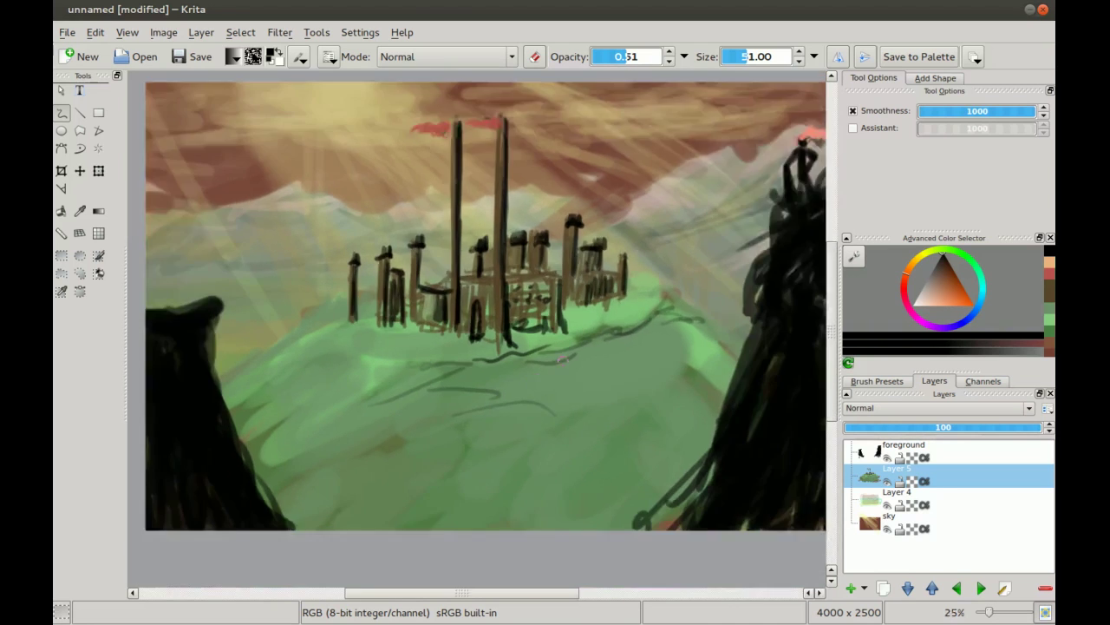
- Sketch another contour across the upper hill and steep fold lines down its right slope
{"action": "scroll", "coordinate": [508, 398], "scroll_direction": "up", "scroll_amount": 1}
{"action": "mouse_move", "coordinate": [508, 408]}
{"action": "left_mouse_down"}
{"action": "mouse_move", "coordinate": [612, 395]}
{"action": "mouse_move", "coordinate": [711, 352]}
{"action": "left_mouse_up"}
{"action": "mouse_move", "coordinate": [589, 357]}
{"action": "left_mouse_down"}
{"action": "mouse_move", "coordinate": [634, 410]}
{"action": "mouse_move", "coordinate": [647, 409]}
{"action": "left_mouse_up"}
{"action": "left_click_drag", "start_coordinate": [639, 383], "coordinate": [657, 385]}
{"action": "mouse_move", "coordinate": [665, 323]}
{"action": "left_mouse_down"}
{"action": "mouse_move", "coordinate": [711, 383]}
{"action": "mouse_move", "coordinate": [717, 424]}
{"action": "mouse_move", "coordinate": [682, 505]}
{"action": "left_mouse_up"}
- Hatch the hill's lower centre and right slope with clusters of short diagonal strokes
{"action": "left_click_drag", "start_coordinate": [598, 413], "coordinate": [546, 506]}
{"action": "left_click_drag", "start_coordinate": [600, 427], "coordinate": [568, 500]}
{"action": "left_click_drag", "start_coordinate": [582, 455], "coordinate": [560, 498]}
{"action": "left_click_drag", "start_coordinate": [653, 453], "coordinate": [631, 491]}
{"action": "left_click_drag", "start_coordinate": [653, 445], "coordinate": [636, 475]}
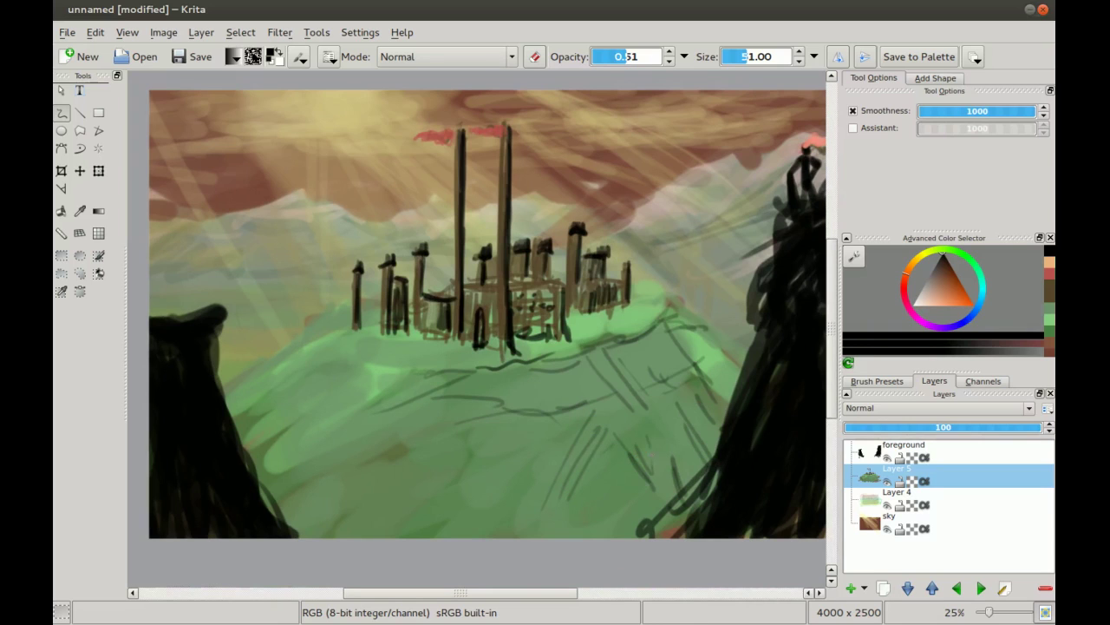
{"action": "left_click_drag", "start_coordinate": [497, 429], "coordinate": [463, 498]}
{"action": "mouse_move", "coordinate": [509, 428]}
{"action": "left_mouse_down"}
{"action": "mouse_move", "coordinate": [480, 481]}
{"action": "mouse_move", "coordinate": [487, 496]}
{"action": "left_mouse_up"}
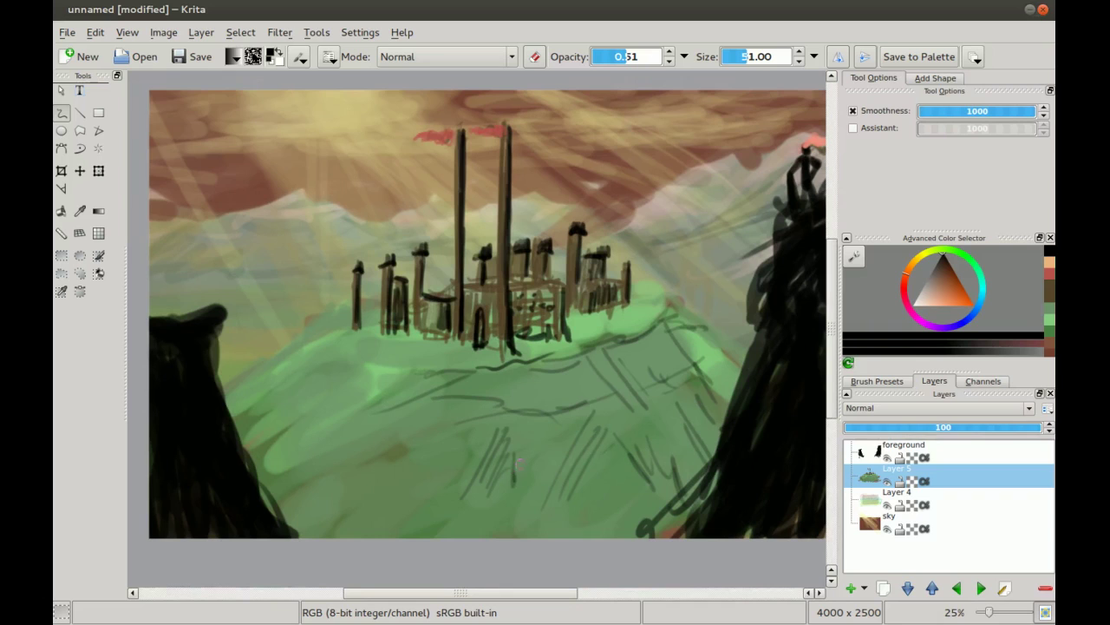
- Add dark hatching strokes below the hill's ridge line to shade the cliff face in front of the castle
{"action": "left_click_drag", "start_coordinate": [564, 372], "coordinate": [552, 414]}
{"action": "left_click_drag", "start_coordinate": [573, 369], "coordinate": [564, 409]}
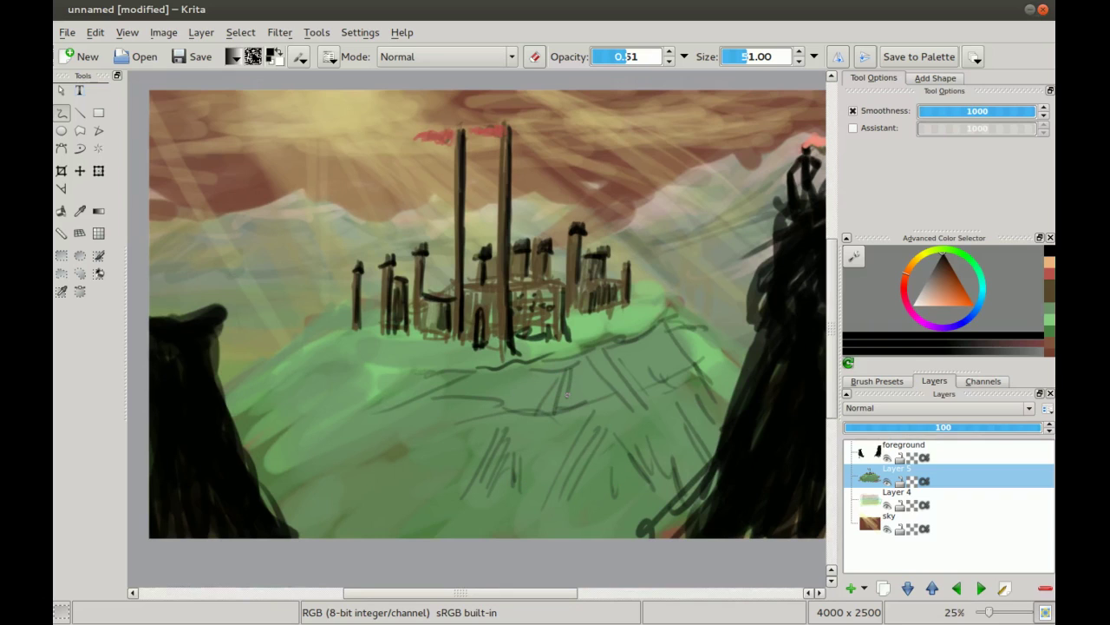
{"action": "left_click_drag", "start_coordinate": [649, 340], "coordinate": [666, 371]}
{"action": "left_click_drag", "start_coordinate": [659, 339], "coordinate": [668, 374]}
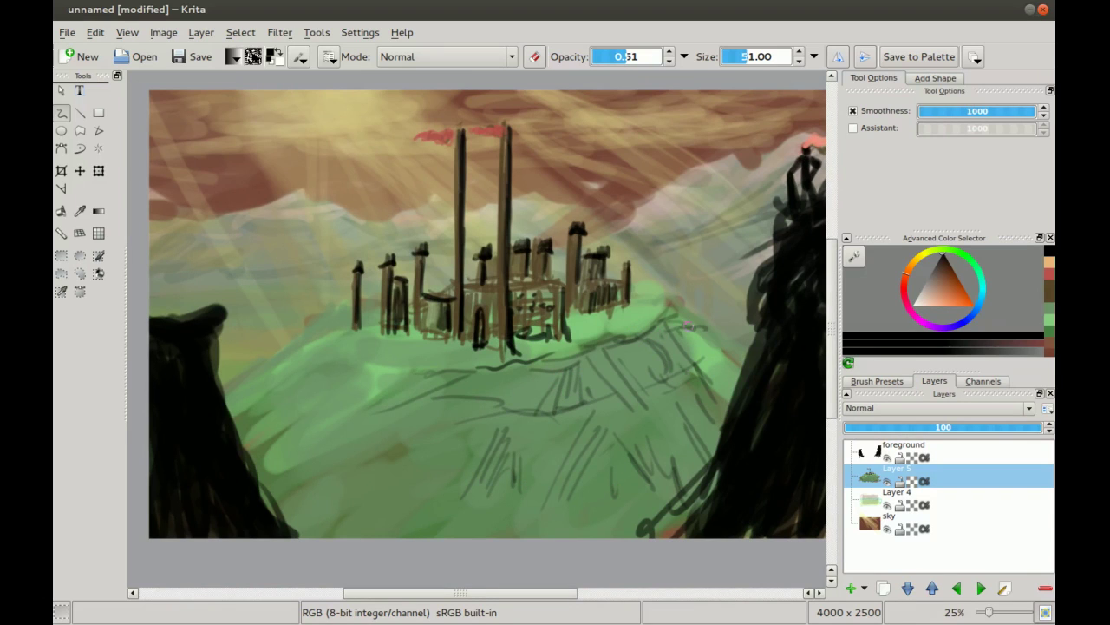
{"action": "mouse_move", "coordinate": [538, 375]}
{"action": "left_mouse_down"}
{"action": "mouse_move", "coordinate": [505, 418]}
{"action": "mouse_move", "coordinate": [489, 399]}
{"action": "mouse_move", "coordinate": [383, 537]}
{"action": "left_mouse_up"}
{"action": "mouse_move", "coordinate": [494, 380]}
{"action": "left_mouse_down"}
{"action": "mouse_move", "coordinate": [463, 428]}
{"action": "mouse_move", "coordinate": [439, 538]}
{"action": "left_mouse_up"}
{"action": "left_click_drag", "start_coordinate": [494, 409], "coordinate": [473, 491]}
{"action": "left_click_drag", "start_coordinate": [529, 442], "coordinate": [555, 538]}
{"action": "left_click_drag", "start_coordinate": [519, 468], "coordinate": [504, 541]}
{"action": "key", "text": "ctrl+z"}
{"action": "key", "text": "ctrl+z"}
{"action": "key", "text": "ctrl+z"}
{"action": "key", "text": "ctrl+z"}
{"action": "key", "text": "ctrl+z"}
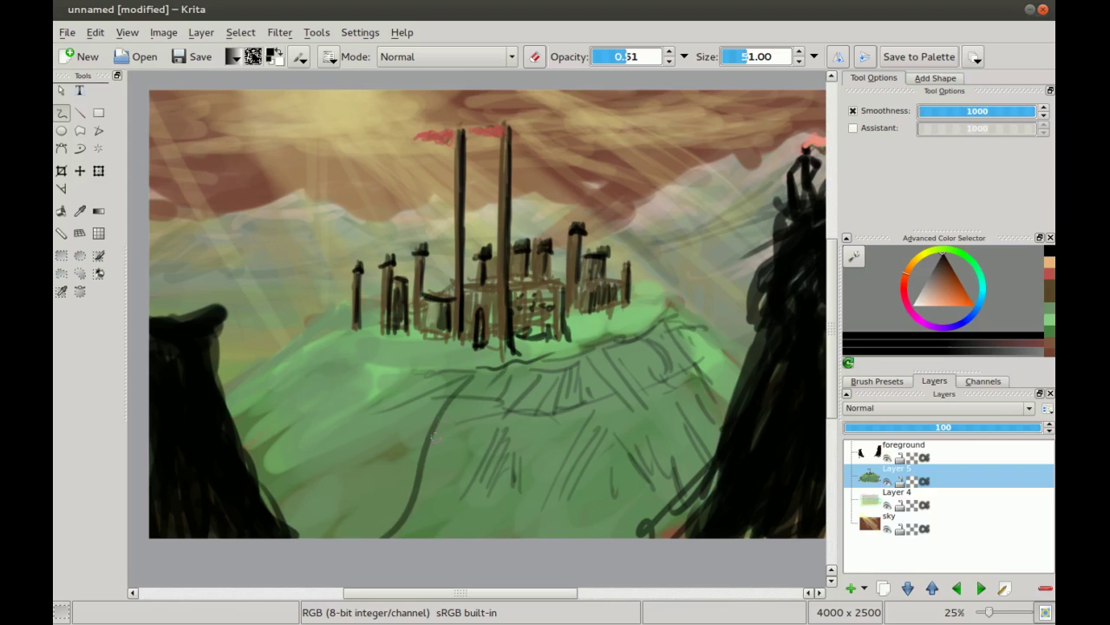
- Hatch short dark strokes on the lower hillside and darken the outline of the hill's right ridge
{"action": "left_click_drag", "start_coordinate": [423, 463], "coordinate": [418, 486]}
{"action": "left_click_drag", "start_coordinate": [437, 472], "coordinate": [446, 525]}
{"action": "left_click_drag", "start_coordinate": [423, 516], "coordinate": [414, 532]}
{"action": "left_click_drag", "start_coordinate": [547, 436], "coordinate": [543, 486]}
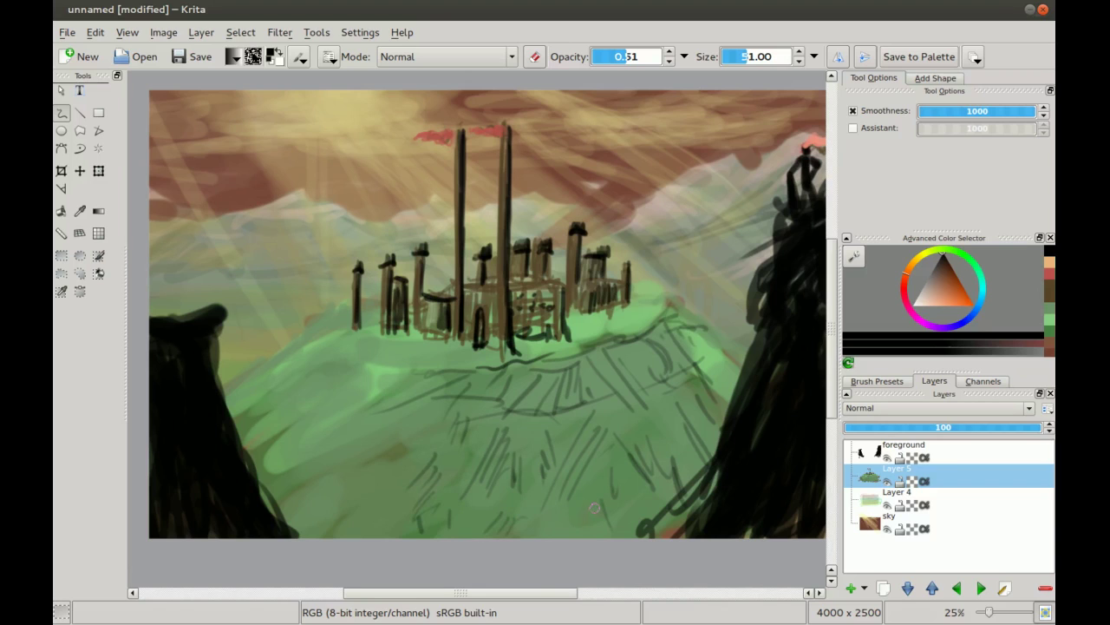
{"action": "left_click_drag", "start_coordinate": [700, 346], "coordinate": [751, 379]}
{"action": "left_click_drag", "start_coordinate": [676, 304], "coordinate": [740, 371]}
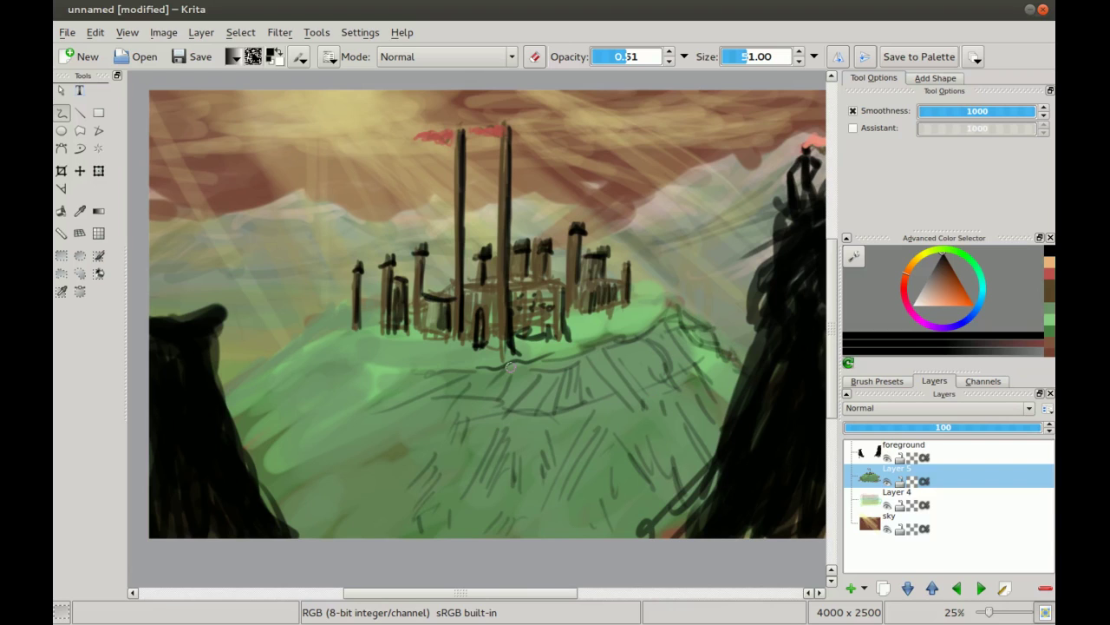
- Draw a dark winding path from the castle gate down the hillside to the lower edge of the painting
{"action": "mouse_move", "coordinate": [473, 350]}
{"action": "left_mouse_down"}
{"action": "mouse_move", "coordinate": [430, 369]}
{"action": "mouse_move", "coordinate": [422, 363]}
{"action": "mouse_move", "coordinate": [442, 352]}
{"action": "mouse_move", "coordinate": [407, 359]}
{"action": "mouse_move", "coordinate": [394, 371]}
{"action": "mouse_move", "coordinate": [423, 363]}
{"action": "mouse_move", "coordinate": [401, 373]}
{"action": "left_mouse_up"}
{"action": "mouse_move", "coordinate": [424, 364]}
{"action": "left_mouse_down"}
{"action": "mouse_move", "coordinate": [390, 383]}
{"action": "mouse_move", "coordinate": [460, 388]}
{"action": "left_mouse_up"}
{"action": "mouse_move", "coordinate": [472, 347]}
{"action": "left_mouse_down"}
{"action": "mouse_move", "coordinate": [397, 391]}
{"action": "mouse_move", "coordinate": [495, 394]}
{"action": "mouse_move", "coordinate": [549, 414]}
{"action": "left_mouse_up"}
{"action": "mouse_move", "coordinate": [484, 397]}
{"action": "left_mouse_down"}
{"action": "mouse_move", "coordinate": [549, 415]}
{"action": "mouse_move", "coordinate": [570, 445]}
{"action": "left_mouse_up"}
{"action": "mouse_move", "coordinate": [528, 413]}
{"action": "left_mouse_down"}
{"action": "mouse_move", "coordinate": [537, 406]}
{"action": "mouse_move", "coordinate": [595, 429]}
{"action": "mouse_move", "coordinate": [562, 433]}
{"action": "mouse_move", "coordinate": [556, 492]}
{"action": "left_mouse_up"}
{"action": "mouse_move", "coordinate": [571, 450]}
{"action": "left_mouse_down"}
{"action": "mouse_move", "coordinate": [551, 488]}
{"action": "mouse_move", "coordinate": [558, 481]}
{"action": "mouse_move", "coordinate": [470, 511]}
{"action": "left_mouse_up"}
{"action": "mouse_move", "coordinate": [544, 497]}
{"action": "left_mouse_down"}
{"action": "mouse_move", "coordinate": [378, 534]}
{"action": "mouse_move", "coordinate": [468, 511]}
{"action": "left_mouse_up"}
{"action": "mouse_move", "coordinate": [400, 536]}
{"action": "left_mouse_down"}
{"action": "mouse_move", "coordinate": [490, 509]}
{"action": "mouse_move", "coordinate": [446, 531]}
{"action": "mouse_move", "coordinate": [553, 484]}
{"action": "left_mouse_up"}
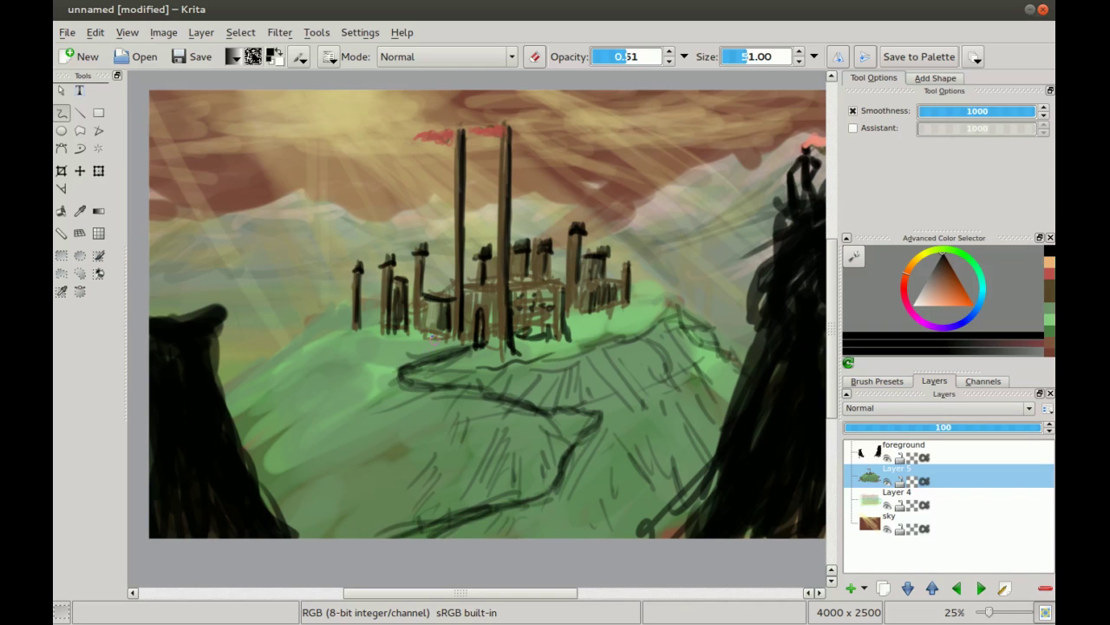
- Paint small grassy tufts on the hilltop at both sides of the castle with light and dark greens sampled from the painting
{"action": "key", "text": "ctrl+minus"}
{"action": "key", "text": "ctrl+minus"}
{"action": "left_click_drag", "start_coordinate": [467, 320], "coordinate": [463, 327]}
{"action": "key", "text": "ctrl+plus"}
{"action": "key", "text": "ctrl+plus"}
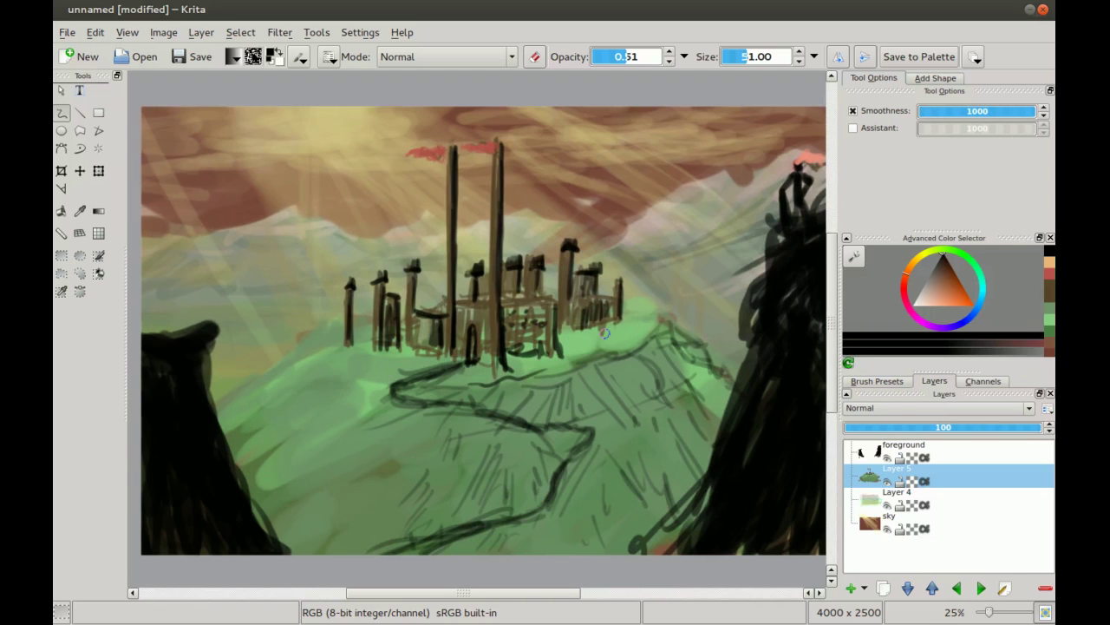
{"action": "left_click", "coordinate": [646, 317], "text": "ctrl"}
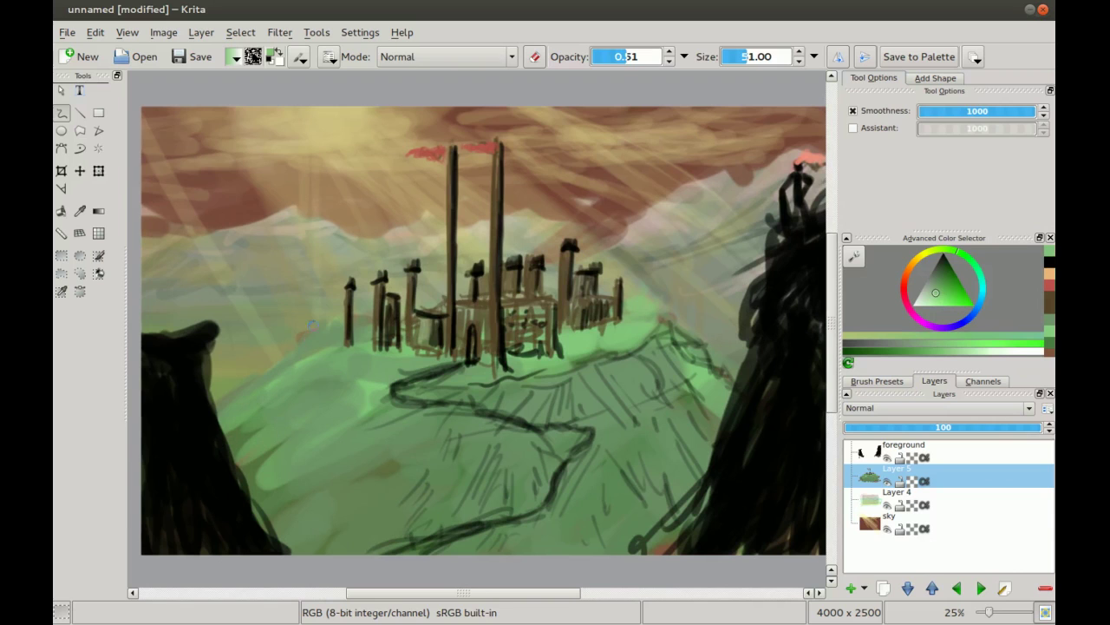
{"action": "key", "text": "ctrl"}
{"action": "left_click", "coordinate": [443, 375], "text": "ctrl"}
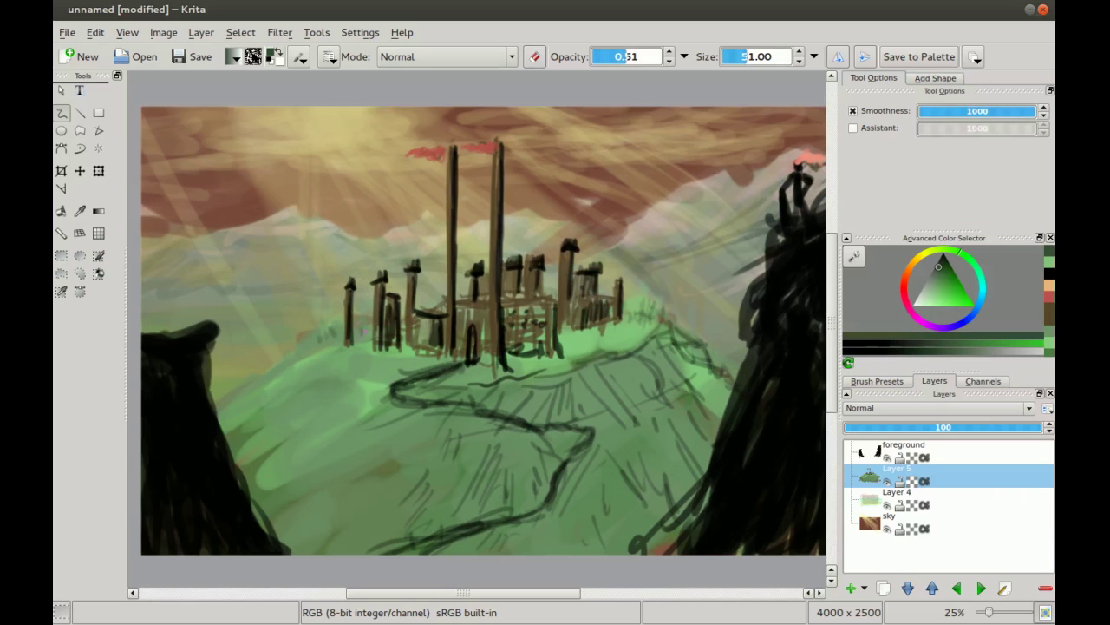
{"action": "left_click_drag", "start_coordinate": [373, 408], "coordinate": [406, 418]}
{"action": "scroll", "coordinate": [406, 418], "scroll_direction": "down", "scroll_amount": 2}
{"action": "left_click_drag", "start_coordinate": [461, 307], "coordinate": [396, 330]}
{"action": "scroll", "coordinate": [396, 331], "scroll_direction": "up", "scroll_amount": 1}
{"action": "key", "text": "ctrl+plus"}
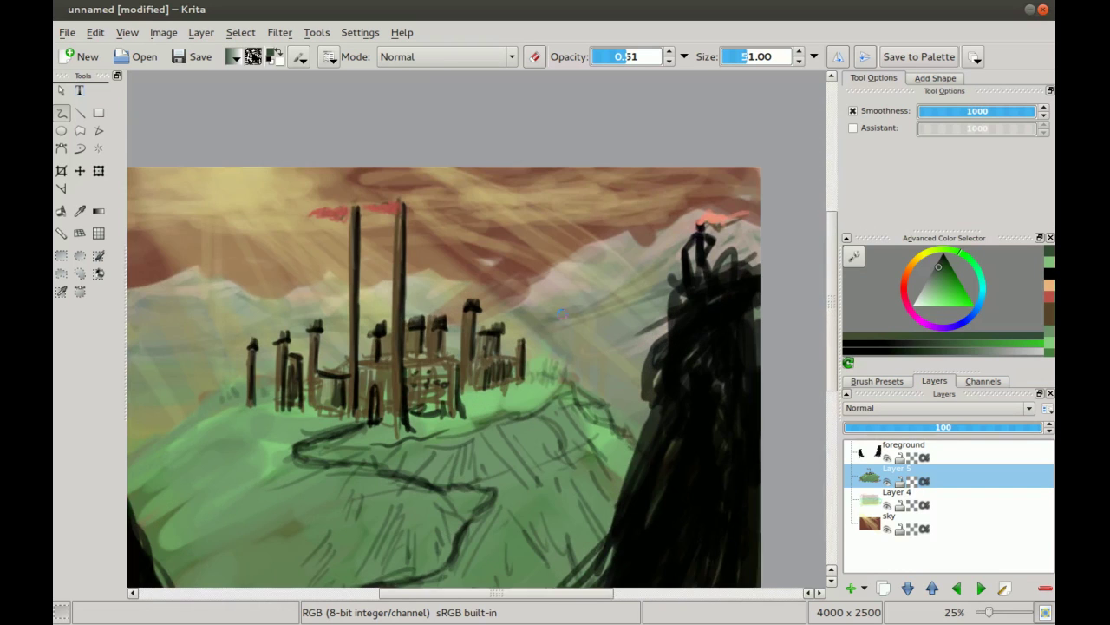
{"action": "left_click_drag", "start_coordinate": [362, 419], "coordinate": [465, 292]}
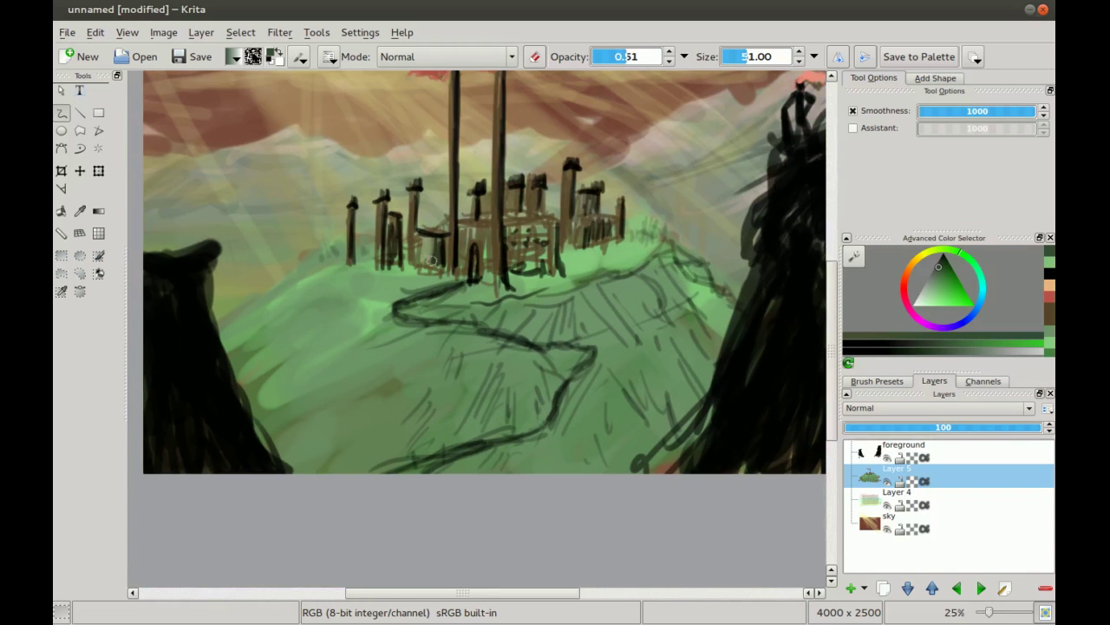
- Mix a cyan starting from a sampled hill green and paint cyan accents on the hill's left and right slopes
{"action": "left_click", "coordinate": [978, 295]}
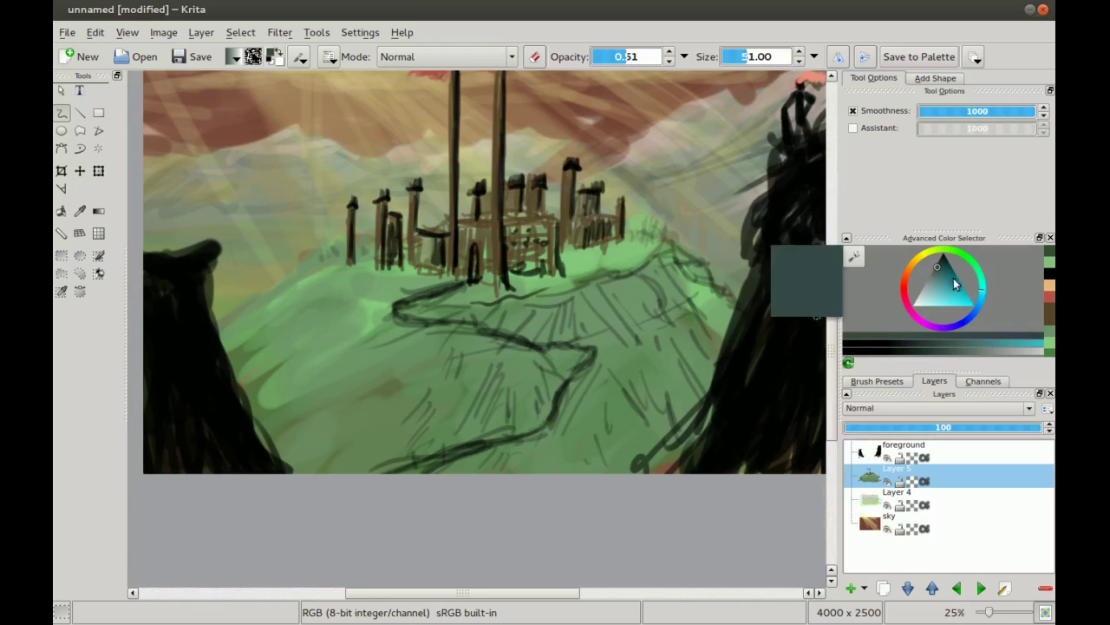
{"action": "key", "text": "p"}
{"action": "left_click", "coordinate": [608, 236]}
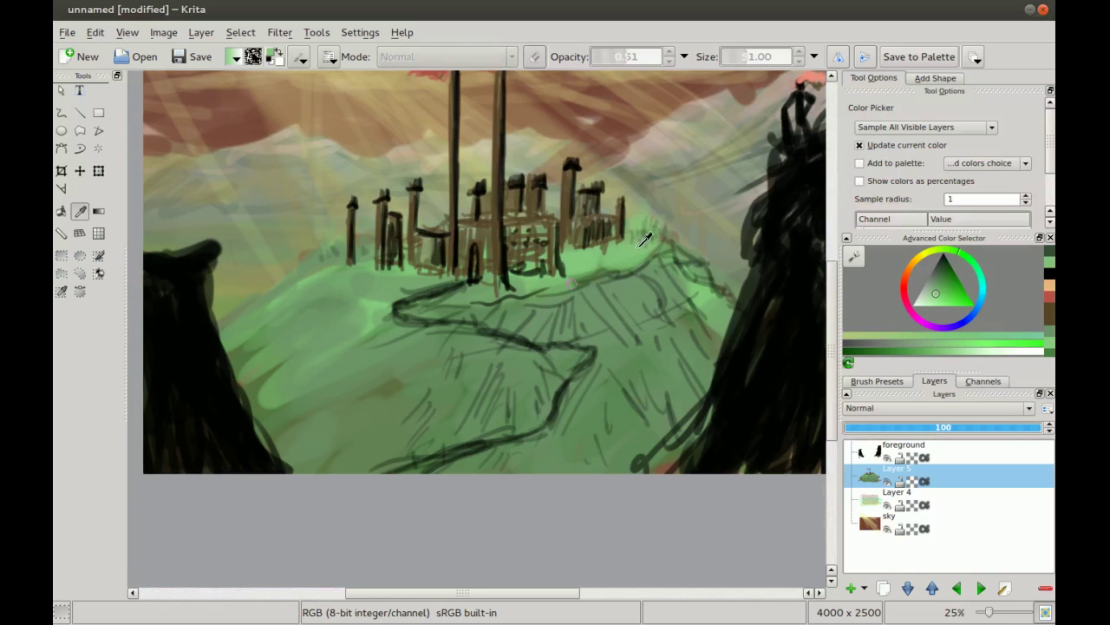
{"action": "key", "text": "b"}
{"action": "left_click", "coordinate": [987, 287]}
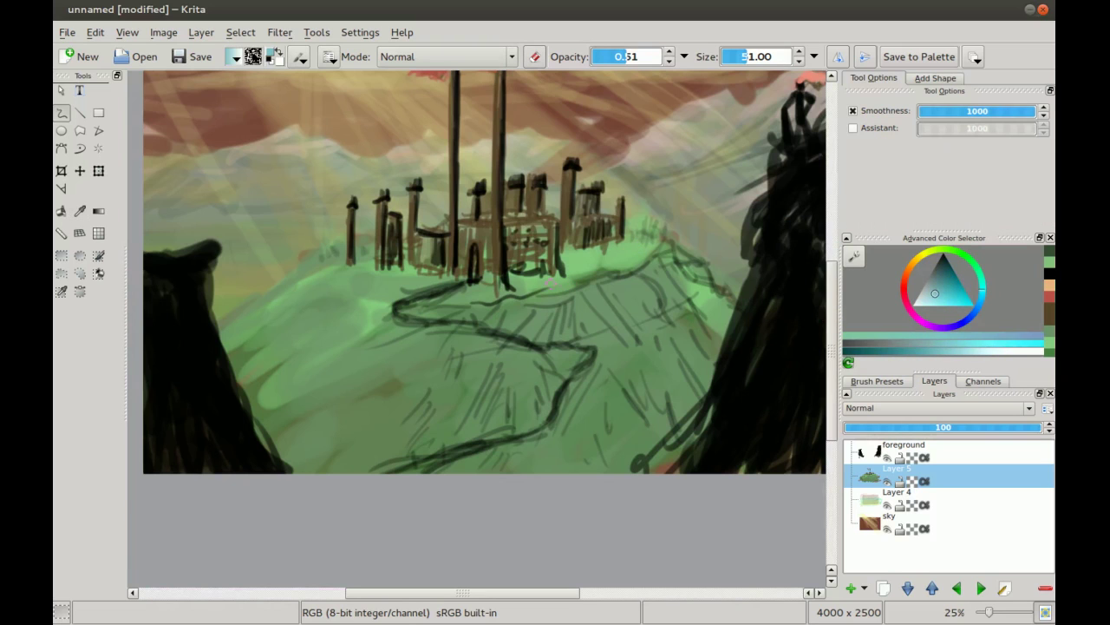
{"action": "left_click_drag", "start_coordinate": [916, 283], "coordinate": [955, 291]}
{"action": "left_click_drag", "start_coordinate": [345, 278], "coordinate": [292, 297]}
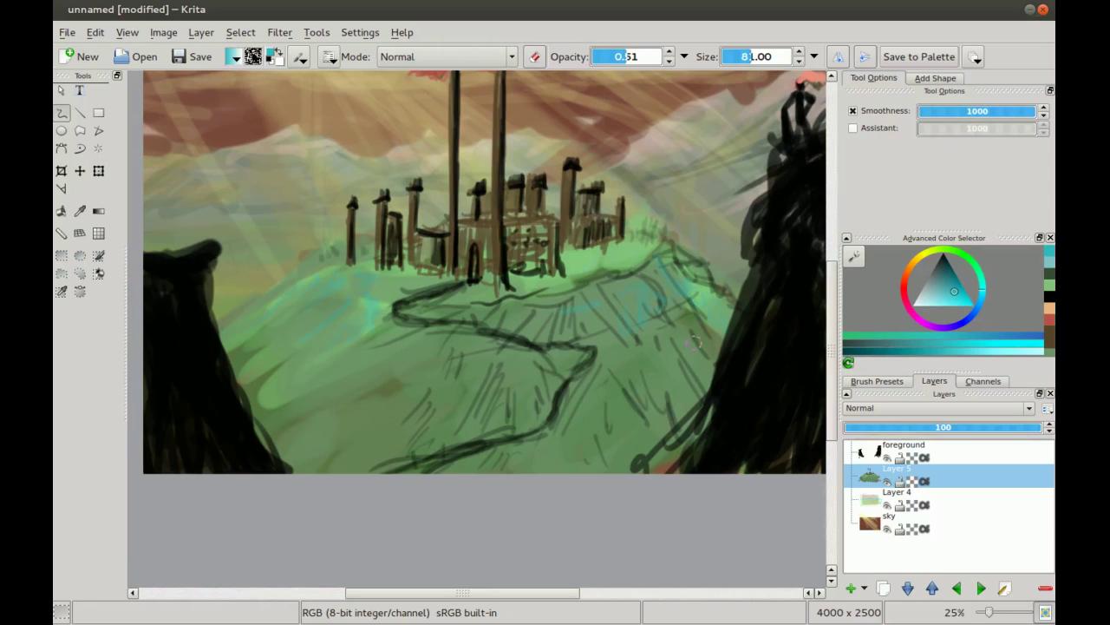
- Glaze cyan softly over the hill's slopes with a large brush of size 461 at 0.22 opacity
{"action": "key", "text": "bracketright"}
{"action": "key", "text": "bracketright"}
{"action": "key", "text": "bracketright"}
{"action": "key", "text": "bracketright"}
{"action": "key", "text": "bracketright"}
{"action": "key", "text": "bracketright"}
{"action": "key", "text": "bracketright"}
{"action": "key", "text": "bracketright"}
{"action": "key", "text": "bracketright"}
{"action": "key", "text": "bracketright"}
{"action": "key", "text": "bracketright"}
{"action": "key", "text": "bracketright"}
{"action": "key", "text": "bracketright"}
{"action": "key", "text": "bracketright"}
{"action": "key", "text": "bracketright"}
{"action": "key", "text": "bracketright"}
{"action": "key", "text": "bracketright"}
{"action": "key", "text": "bracketright"}
{"action": "key", "text": "bracketright"}
{"action": "key", "text": "bracketright"}
{"action": "mouse_move", "coordinate": [693, 310]}
{"action": "left_mouse_down"}
{"action": "mouse_move", "coordinate": [646, 361]}
{"action": "mouse_move", "coordinate": [585, 473]}
{"action": "left_mouse_up"}
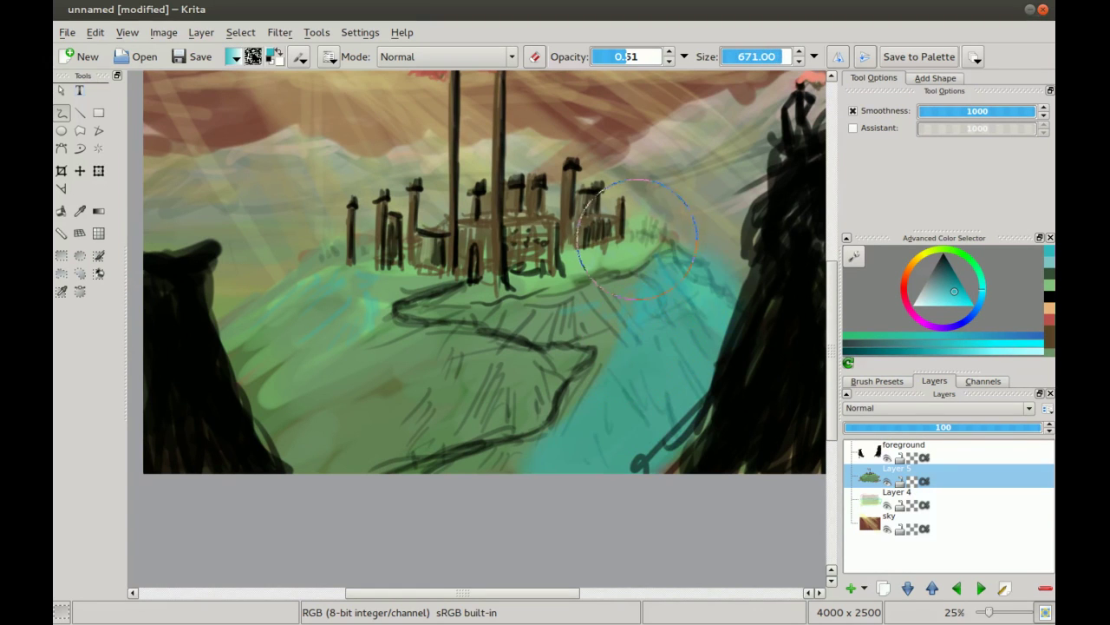
{"action": "key", "text": "ctrl+z"}
{"action": "left_click", "coordinate": [608, 57]}
{"action": "left_click_drag", "start_coordinate": [642, 307], "coordinate": [661, 336]}
{"action": "key", "text": "bracketleft"}
{"action": "key", "text": "bracketleft"}
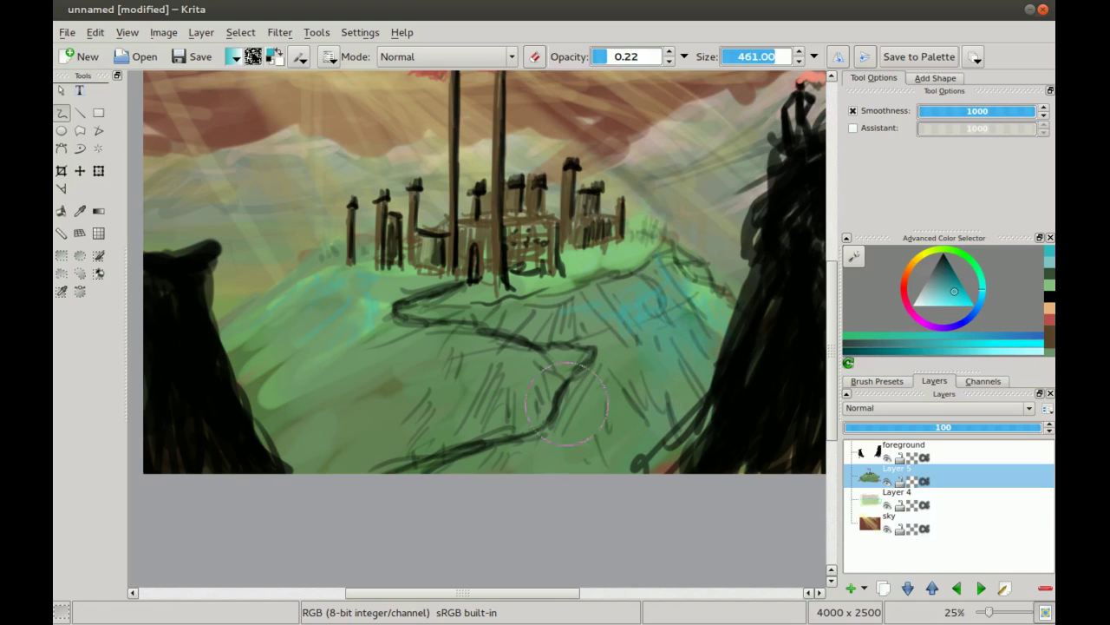
{"action": "key", "text": "minus"}
{"action": "key", "text": "minus"}
{"action": "key", "text": "minus"}
{"action": "left_click_drag", "start_coordinate": [502, 299], "coordinate": [510, 293]}
{"action": "key", "text": "plus"}
{"action": "key", "text": "plus"}
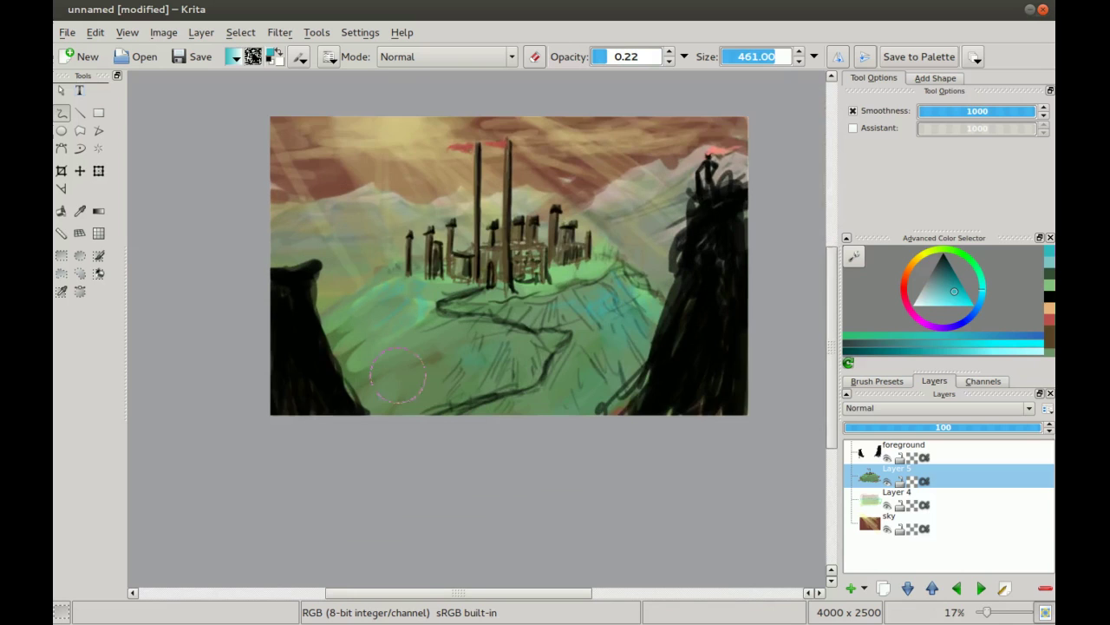
{"action": "key", "text": "plus"}
{"action": "key", "text": "minus"}
- Reduce the brush size to 101
{"action": "key", "text": "bracketleft"}
{"action": "key", "text": "bracketleft"}
{"action": "key", "text": "bracketleft"}
{"action": "key", "text": "bracketleft"}
{"action": "key", "text": "bracketleft"}
{"action": "key", "text": "bracketleft"}
{"action": "key", "text": "bracketleft"}
{"action": "key", "text": "bracketleft"}
{"action": "key", "text": "bracketleft"}
{"action": "key", "text": "bracketleft"}
{"action": "key", "text": "bracketleft"}
{"action": "key", "text": "bracketleft"}
{"action": "key", "text": "bracketleft"}
{"action": "key", "text": "bracketleft"}
{"action": "key", "text": "bracketleft"}
{"action": "key", "text": "bracketleft"}
{"action": "key", "text": "bracketleft"}
{"action": "key", "text": "bracketleft"}
{"action": "key", "text": "bracketleft"}
{"action": "key", "text": "bracketleft"}
- Examine the overall composition of the castle, hill and foreground from several zoom levels
{"action": "scroll", "coordinate": [505, 265], "scroll_direction": "up", "scroll_amount": 4}
{"action": "scroll", "coordinate": [503, 262], "scroll_direction": "down", "scroll_amount": 1}
{"action": "scroll", "coordinate": [498, 259], "scroll_direction": "down", "scroll_amount": 2}
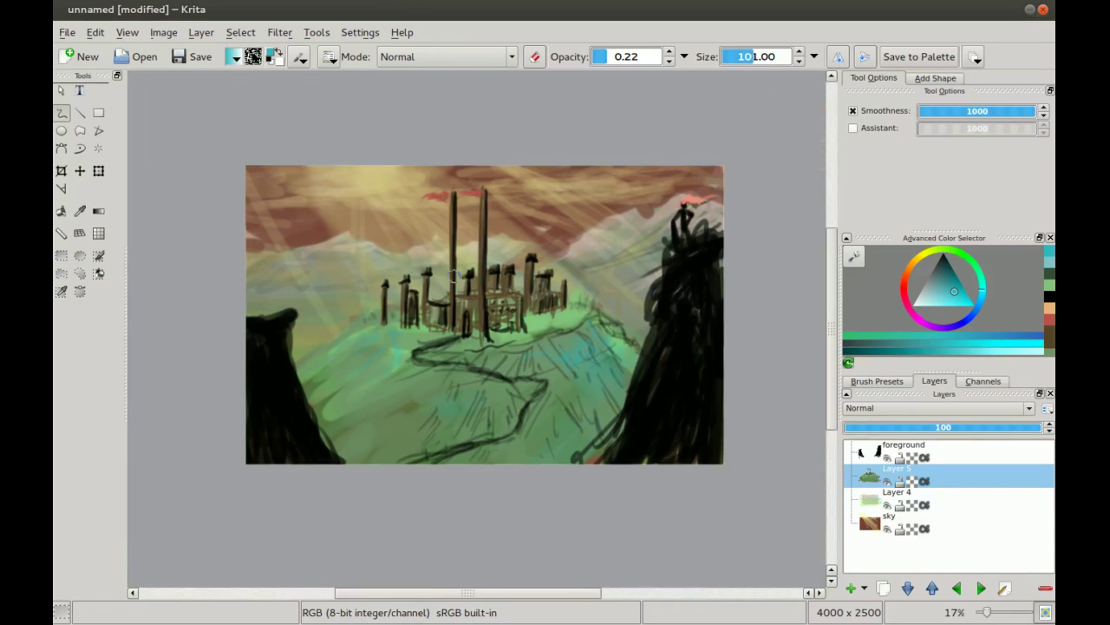
{"action": "left_click_drag", "start_coordinate": [455, 275], "coordinate": [418, 286]}
{"action": "scroll", "coordinate": [413, 320], "scroll_direction": "down", "scroll_amount": 1}
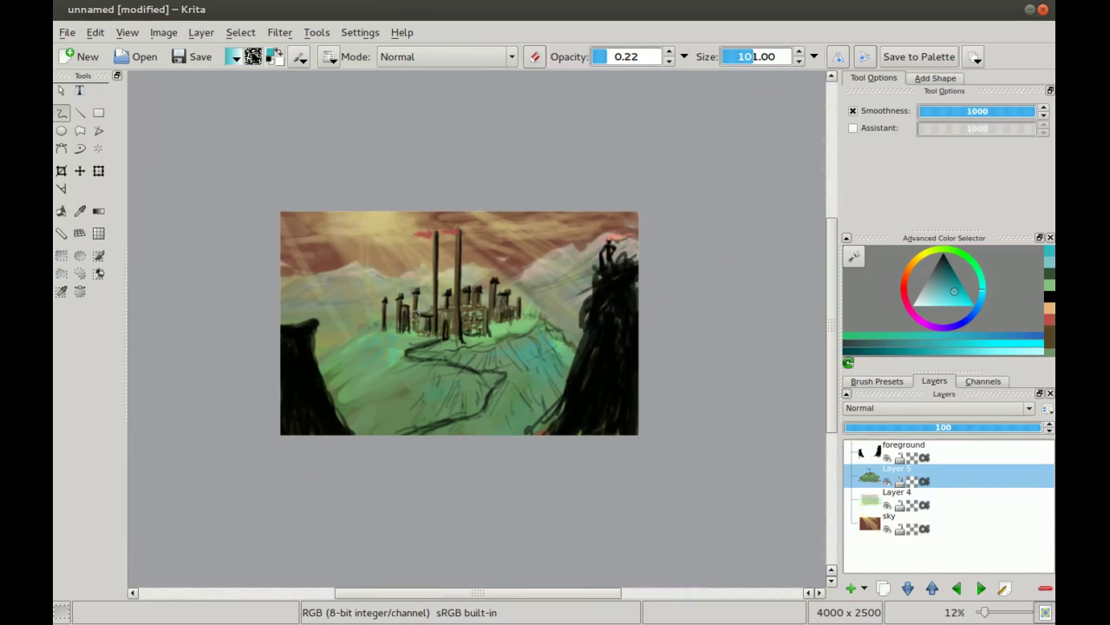
{"action": "scroll", "coordinate": [411, 320], "scroll_direction": "up", "scroll_amount": 1}
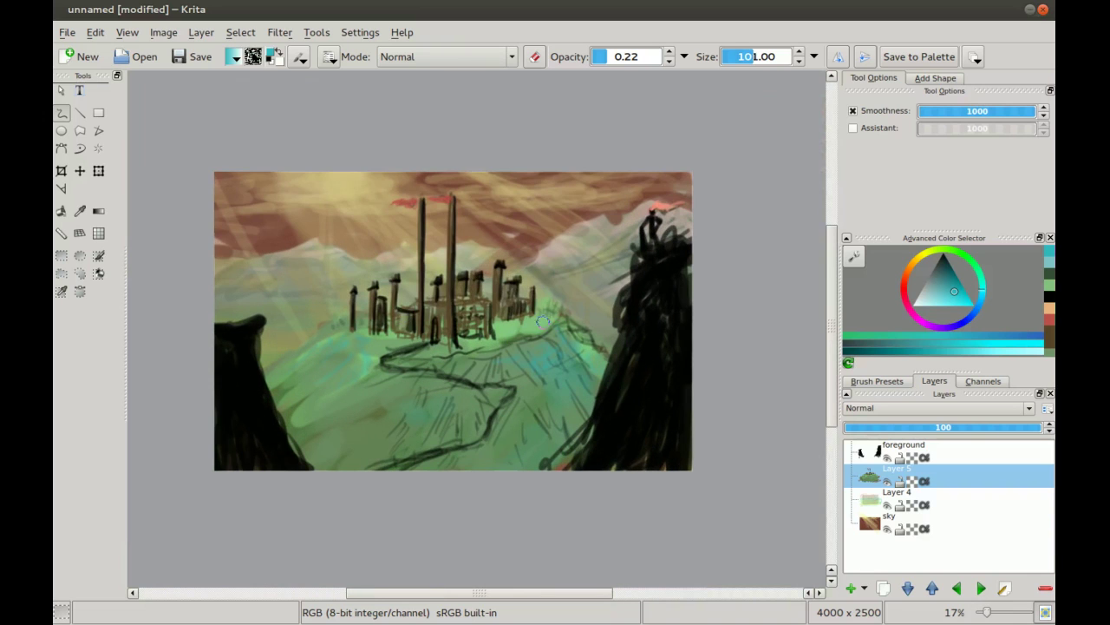
{"action": "scroll", "coordinate": [422, 259], "scroll_direction": "up", "scroll_amount": 1}
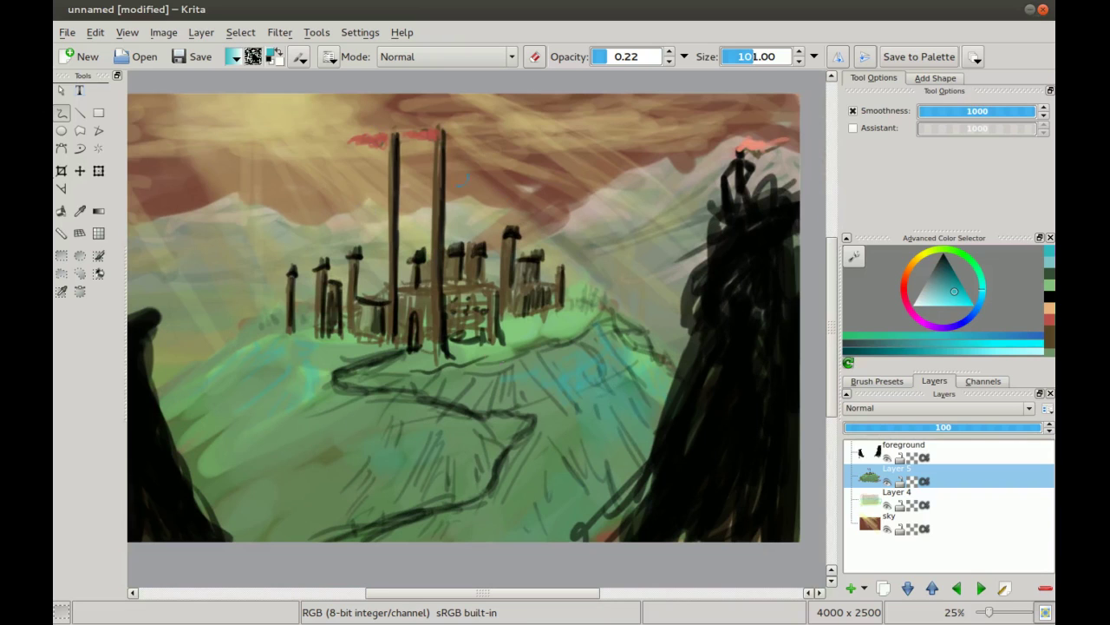
{"action": "scroll", "coordinate": [369, 210], "scroll_direction": "down", "scroll_amount": 1}
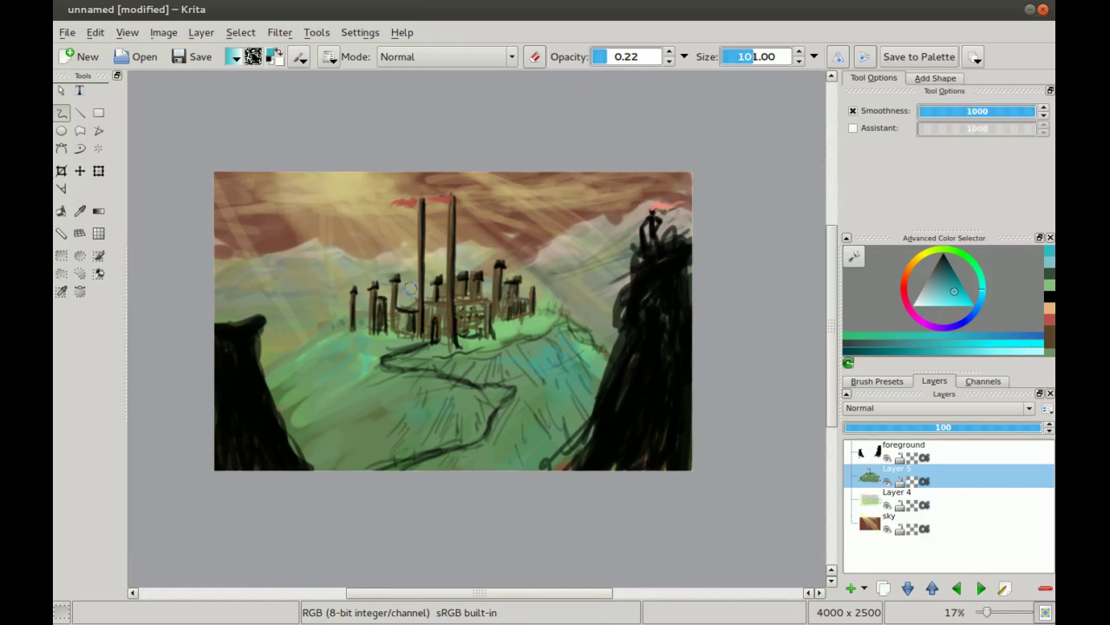
{"action": "scroll", "coordinate": [432, 289], "scroll_direction": "up", "scroll_amount": 1}
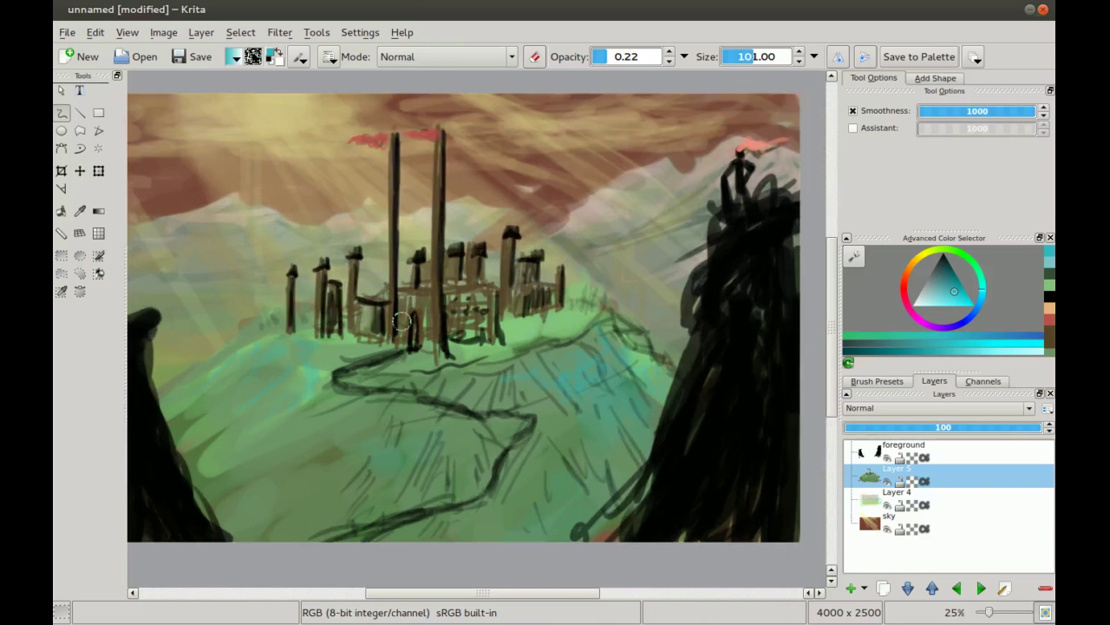
{"action": "scroll", "coordinate": [405, 321], "scroll_direction": "up", "scroll_amount": 1}
{"action": "scroll", "coordinate": [441, 355], "scroll_direction": "down", "scroll_amount": 1}
{"action": "scroll", "coordinate": [439, 357], "scroll_direction": "down", "scroll_amount": 1}
{"action": "scroll", "coordinate": [438, 363], "scroll_direction": "up", "scroll_amount": 1}
{"action": "scroll", "coordinate": [438, 365], "scroll_direction": "down", "scroll_amount": 1}
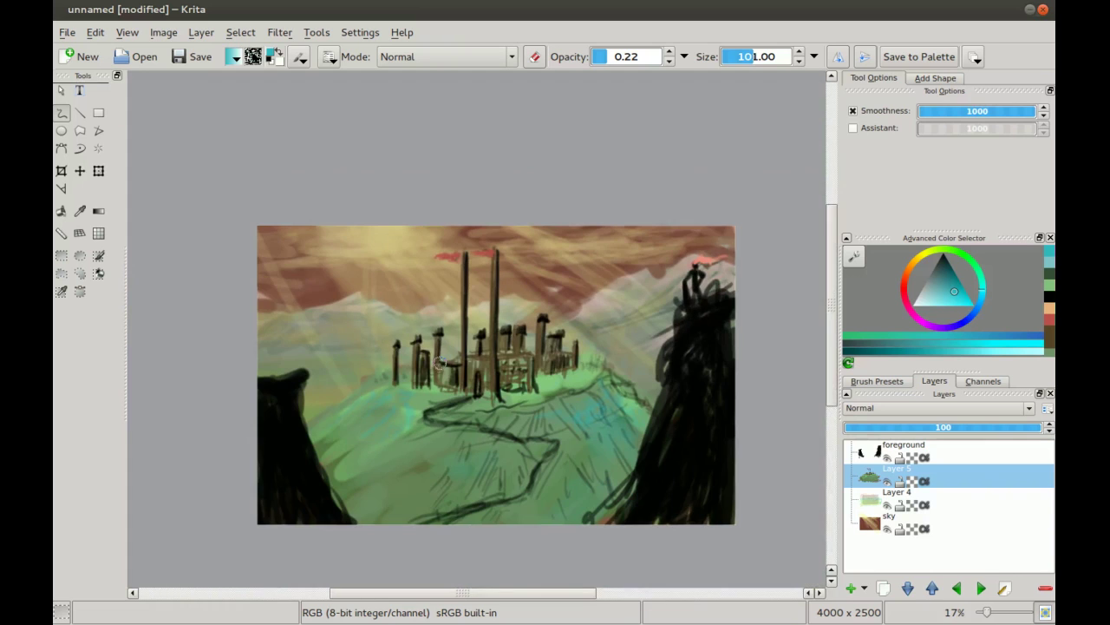
{"action": "scroll", "coordinate": [477, 377], "scroll_direction": "up", "scroll_amount": 1}
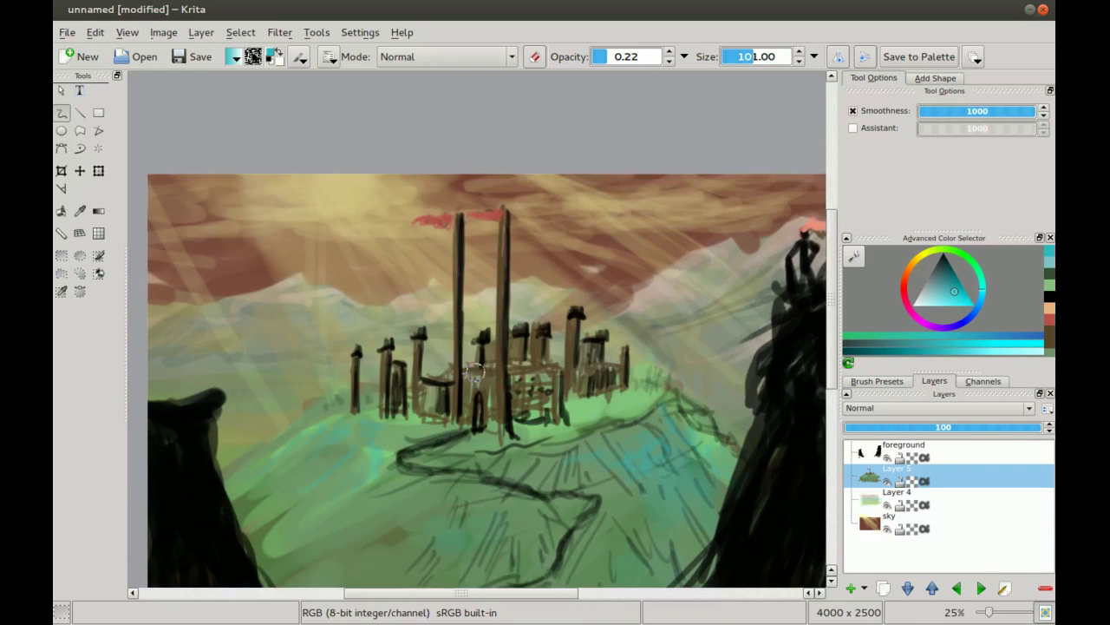
{"action": "mouse_move", "coordinate": [481, 476]}
{"action": "left_mouse_down"}
{"action": "mouse_move", "coordinate": [443, 330]}
{"action": "mouse_move", "coordinate": [387, 335]}
{"action": "mouse_move", "coordinate": [408, 434]}
{"action": "left_mouse_up"}
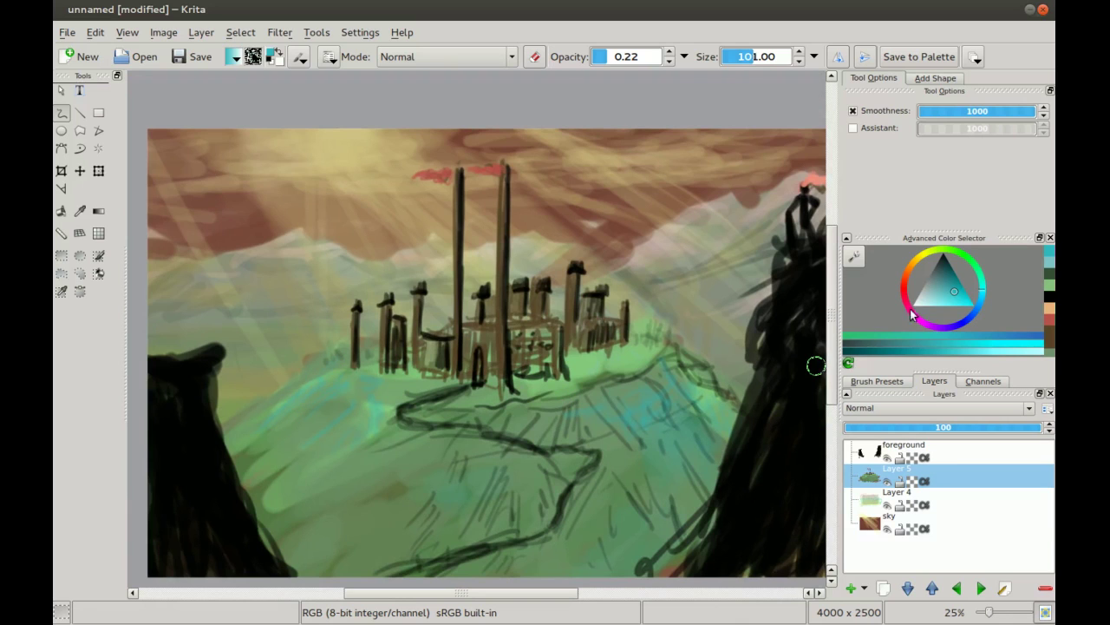
- Choose a muted orange-brown and glaze the left sides of the two tall towers with a size 61 brush at 0.22 opacity
{"action": "left_click", "coordinate": [959, 258]}
{"action": "left_click_drag", "start_coordinate": [948, 251], "coordinate": [942, 253]}
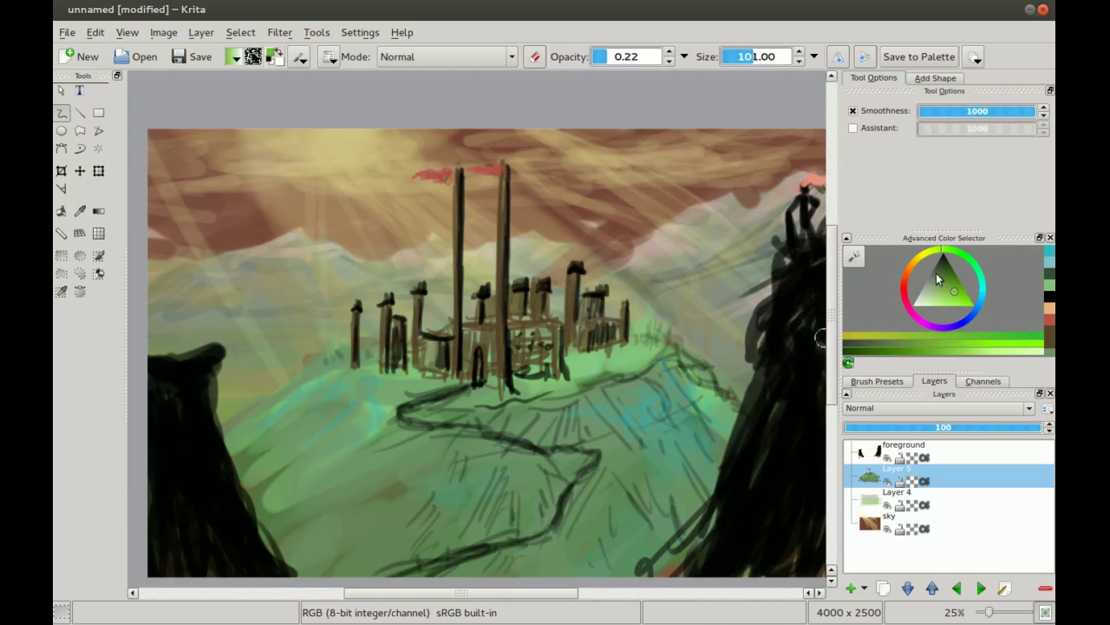
{"action": "left_click", "coordinate": [906, 271]}
{"action": "left_click", "coordinate": [957, 298]}
{"action": "left_click_drag", "start_coordinate": [957, 298], "coordinate": [952, 301]}
{"action": "left_click", "coordinate": [941, 297]}
{"action": "left_click_drag", "start_coordinate": [468, 314], "coordinate": [465, 278]}
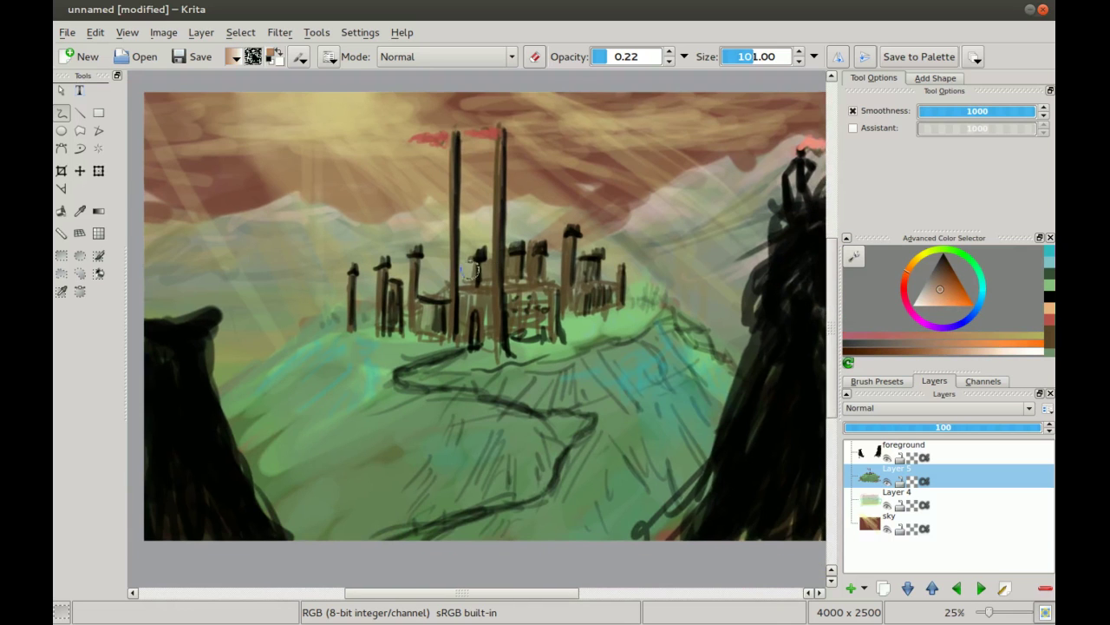
{"action": "scroll", "coordinate": [465, 277], "scroll_direction": "up", "scroll_amount": 1}
{"action": "left_click_drag", "start_coordinate": [441, 104], "coordinate": [463, 184]}
{"action": "scroll", "coordinate": [463, 183], "scroll_direction": "up", "scroll_amount": 1}
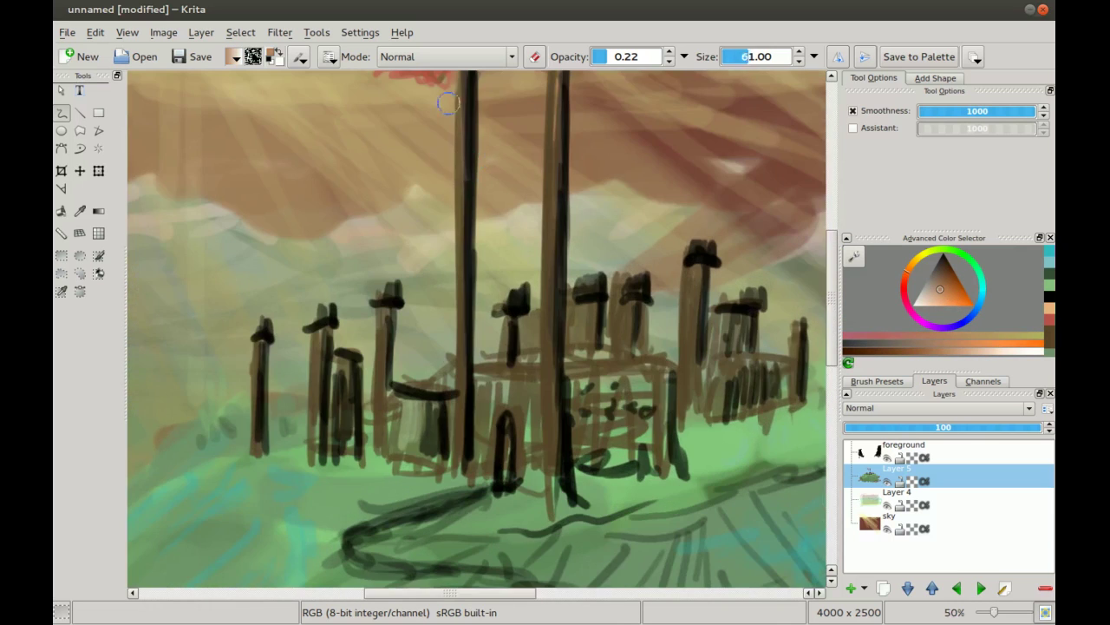
{"action": "scroll", "coordinate": [478, 204], "scroll_direction": "up", "scroll_amount": 3}
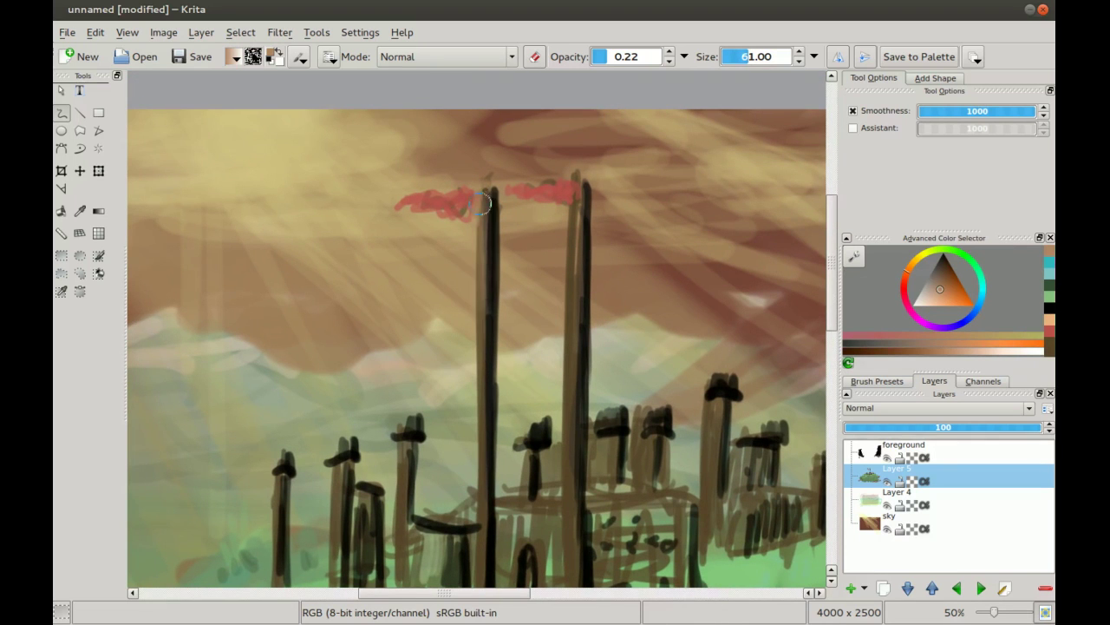
{"action": "scroll", "coordinate": [469, 228], "scroll_direction": "down", "scroll_amount": 3}
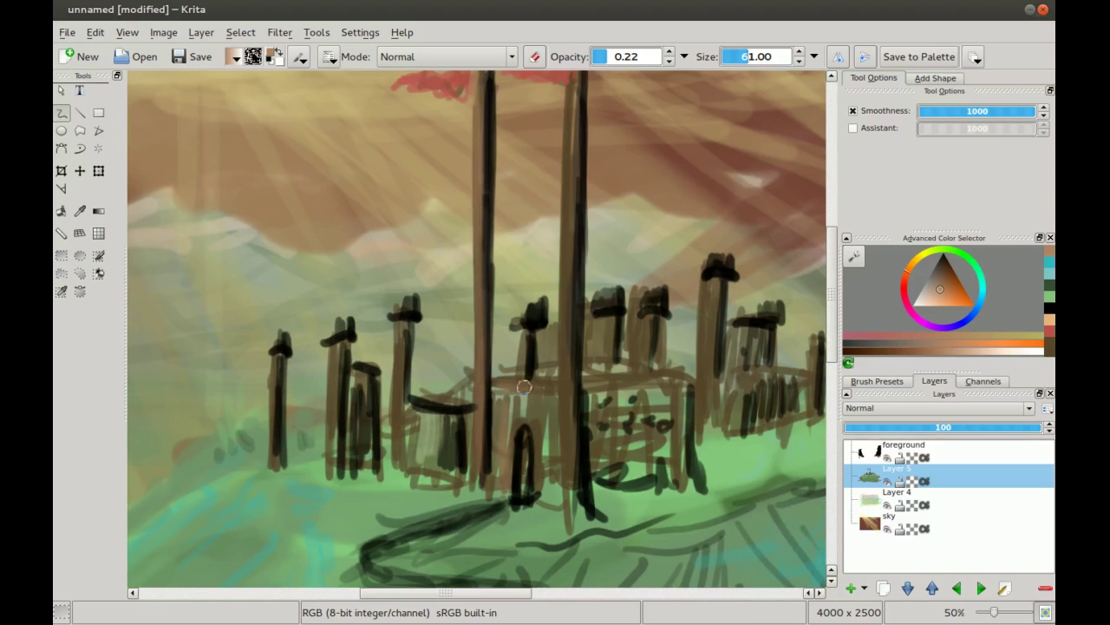
- Fill the castle's front walls and the small towers behind them with orange-brown at 1.00 opacity and brush size 91
{"action": "left_click_drag", "start_coordinate": [617, 53], "coordinate": [661, 61]}
{"action": "mouse_move", "coordinate": [528, 405]}
{"action": "left_mouse_down"}
{"action": "mouse_move", "coordinate": [496, 395]}
{"action": "mouse_move", "coordinate": [503, 446]}
{"action": "mouse_move", "coordinate": [505, 392]}
{"action": "mouse_move", "coordinate": [522, 387]}
{"action": "mouse_move", "coordinate": [539, 412]}
{"action": "mouse_move", "coordinate": [538, 454]}
{"action": "mouse_move", "coordinate": [555, 408]}
{"action": "mouse_move", "coordinate": [556, 424]}
{"action": "mouse_move", "coordinate": [603, 382]}
{"action": "mouse_move", "coordinate": [597, 397]}
{"action": "mouse_move", "coordinate": [655, 388]}
{"action": "mouse_move", "coordinate": [599, 391]}
{"action": "mouse_move", "coordinate": [662, 396]}
{"action": "mouse_move", "coordinate": [665, 460]}
{"action": "mouse_move", "coordinate": [663, 418]}
{"action": "mouse_move", "coordinate": [648, 410]}
{"action": "mouse_move", "coordinate": [640, 461]}
{"action": "mouse_move", "coordinate": [621, 392]}
{"action": "mouse_move", "coordinate": [605, 460]}
{"action": "mouse_move", "coordinate": [595, 399]}
{"action": "left_mouse_up"}
{"action": "mouse_move", "coordinate": [589, 475]}
{"action": "left_mouse_down"}
{"action": "mouse_move", "coordinate": [613, 421]}
{"action": "mouse_move", "coordinate": [631, 433]}
{"action": "mouse_move", "coordinate": [630, 469]}
{"action": "mouse_move", "coordinate": [648, 405]}
{"action": "mouse_move", "coordinate": [663, 405]}
{"action": "mouse_move", "coordinate": [676, 468]}
{"action": "mouse_move", "coordinate": [659, 397]}
{"action": "left_mouse_up"}
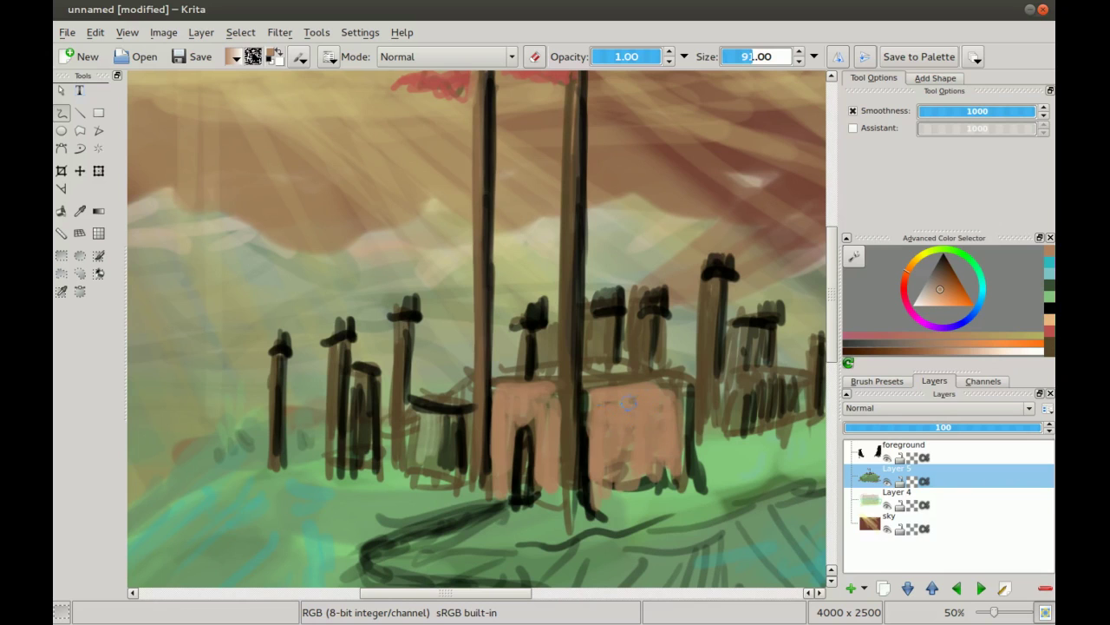
{"action": "mouse_move", "coordinate": [618, 460]}
{"action": "left_mouse_down"}
{"action": "mouse_move", "coordinate": [670, 401]}
{"action": "mouse_move", "coordinate": [679, 397]}
{"action": "mouse_move", "coordinate": [683, 412]}
{"action": "mouse_move", "coordinate": [625, 394]}
{"action": "mouse_move", "coordinate": [609, 367]}
{"action": "mouse_move", "coordinate": [619, 369]}
{"action": "mouse_move", "coordinate": [612, 336]}
{"action": "mouse_move", "coordinate": [600, 339]}
{"action": "mouse_move", "coordinate": [652, 334]}
{"action": "mouse_move", "coordinate": [652, 360]}
{"action": "mouse_move", "coordinate": [650, 295]}
{"action": "mouse_move", "coordinate": [603, 294]}
{"action": "mouse_move", "coordinate": [522, 315]}
{"action": "left_mouse_up"}
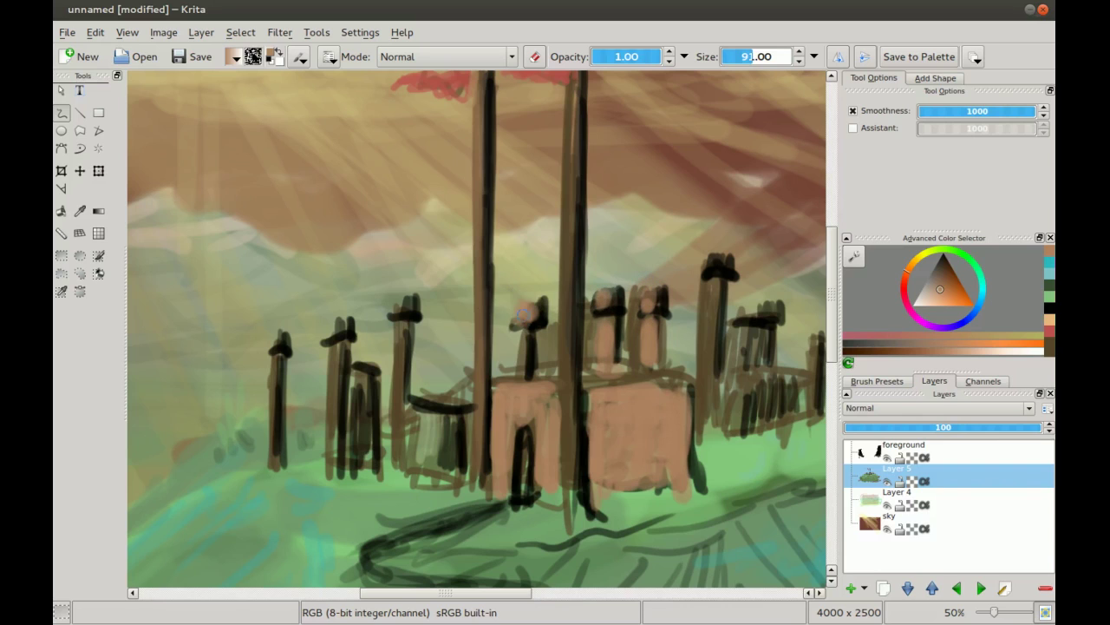
- Paint the lit sides of the left-hand castle towers and low wall in orange-brown, reducing the brush size to 61
{"action": "mouse_move", "coordinate": [395, 334]}
{"action": "left_mouse_down"}
{"action": "mouse_move", "coordinate": [393, 480]}
{"action": "mouse_move", "coordinate": [414, 431]}
{"action": "mouse_move", "coordinate": [426, 473]}
{"action": "mouse_move", "coordinate": [453, 452]}
{"action": "mouse_move", "coordinate": [427, 412]}
{"action": "mouse_move", "coordinate": [441, 456]}
{"action": "left_mouse_up"}
{"action": "key", "text": "bracketleft"}
{"action": "key", "text": "bracketleft"}
{"action": "key", "text": "bracketleft"}
{"action": "mouse_move", "coordinate": [334, 343]}
{"action": "left_mouse_down"}
{"action": "mouse_move", "coordinate": [335, 414]}
{"action": "mouse_move", "coordinate": [362, 383]}
{"action": "mouse_move", "coordinate": [358, 473]}
{"action": "mouse_move", "coordinate": [364, 417]}
{"action": "mouse_move", "coordinate": [362, 460]}
{"action": "left_mouse_up"}
{"action": "mouse_move", "coordinate": [276, 349]}
{"action": "left_mouse_down"}
{"action": "mouse_move", "coordinate": [277, 457]}
{"action": "mouse_move", "coordinate": [270, 352]}
{"action": "left_mouse_up"}
{"action": "mouse_move", "coordinate": [331, 330]}
{"action": "left_mouse_down"}
{"action": "mouse_move", "coordinate": [344, 324]}
{"action": "mouse_move", "coordinate": [335, 326]}
{"action": "left_mouse_up"}
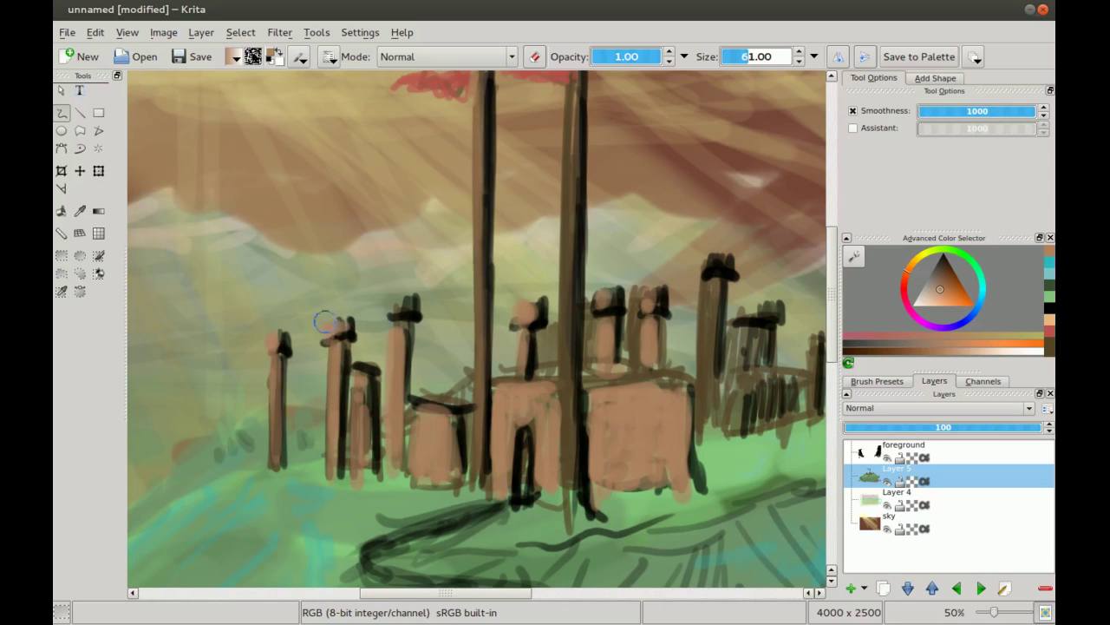
- Paint the small towers' caps and the lit side of the tall right-hand tower in orange-brown with a size 41 brush
{"action": "left_click_drag", "start_coordinate": [408, 305], "coordinate": [395, 306]}
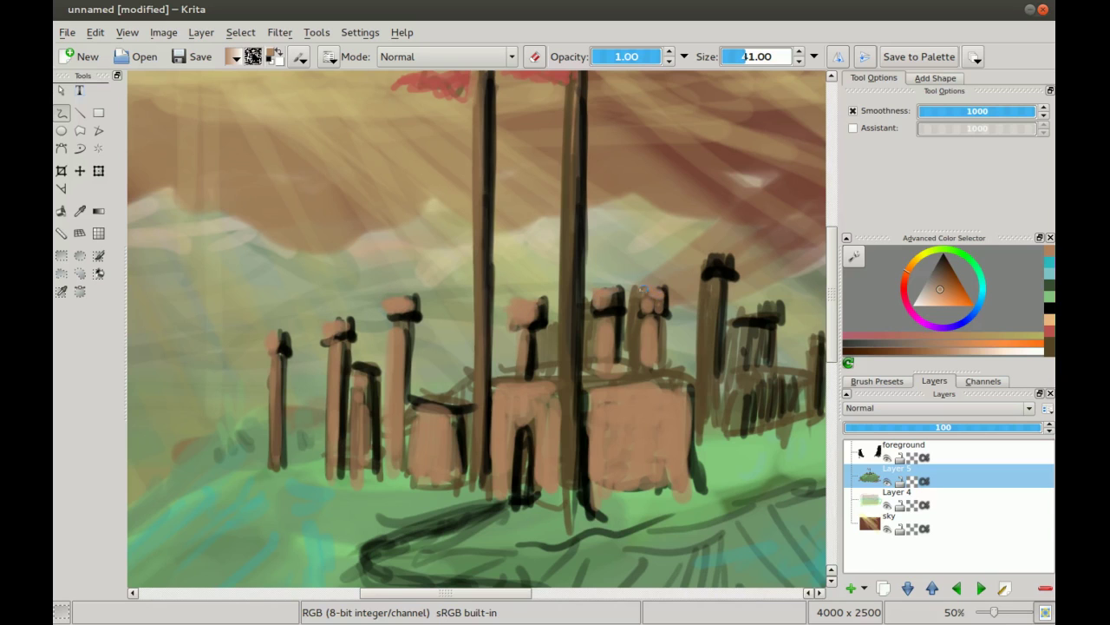
{"action": "left_click_drag", "start_coordinate": [644, 285], "coordinate": [643, 304]}
{"action": "mouse_move", "coordinate": [759, 253]}
{"action": "left_mouse_down"}
{"action": "mouse_move", "coordinate": [610, 286]}
{"action": "mouse_move", "coordinate": [617, 280]}
{"action": "mouse_move", "coordinate": [607, 438]}
{"action": "mouse_move", "coordinate": [606, 395]}
{"action": "left_mouse_up"}
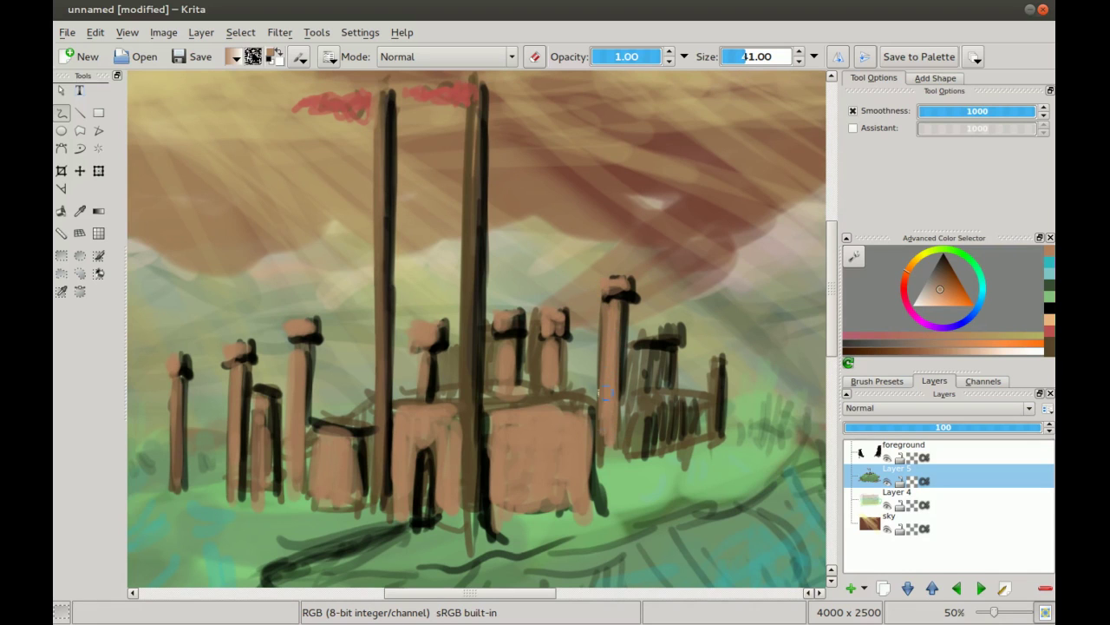
- Fill the castle's far-right towers and the low wall between them with orange-brown at brush size 41
{"action": "mouse_move", "coordinate": [641, 354]}
{"action": "left_mouse_down"}
{"action": "mouse_move", "coordinate": [647, 377]}
{"action": "mouse_move", "coordinate": [659, 356]}
{"action": "mouse_move", "coordinate": [636, 354]}
{"action": "mouse_move", "coordinate": [655, 329]}
{"action": "mouse_move", "coordinate": [643, 344]}
{"action": "left_mouse_up"}
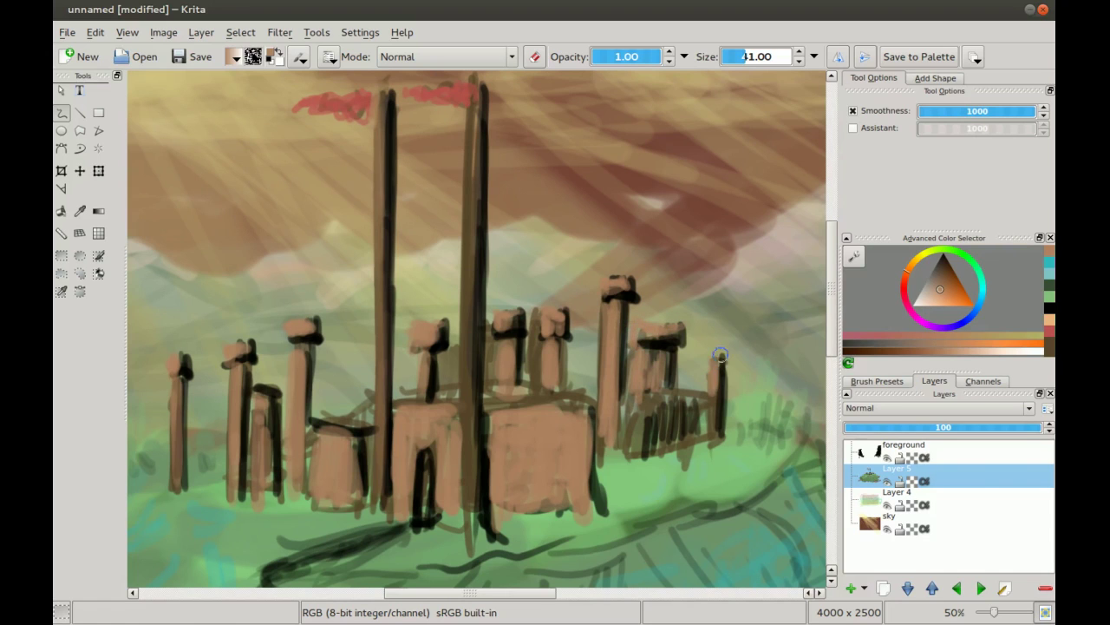
{"action": "left_click_drag", "start_coordinate": [713, 395], "coordinate": [715, 437]}
{"action": "left_click_drag", "start_coordinate": [632, 418], "coordinate": [633, 453]}
{"action": "left_click_drag", "start_coordinate": [641, 414], "coordinate": [641, 450]}
{"action": "mouse_move", "coordinate": [646, 398]}
{"action": "left_mouse_down"}
{"action": "mouse_move", "coordinate": [699, 390]}
{"action": "mouse_move", "coordinate": [694, 404]}
{"action": "mouse_move", "coordinate": [707, 402]}
{"action": "mouse_move", "coordinate": [711, 429]}
{"action": "mouse_move", "coordinate": [627, 407]}
{"action": "mouse_move", "coordinate": [626, 340]}
{"action": "left_mouse_up"}
{"action": "mouse_move", "coordinate": [657, 452]}
{"action": "left_mouse_down"}
{"action": "mouse_move", "coordinate": [661, 441]}
{"action": "mouse_move", "coordinate": [698, 434]}
{"action": "mouse_move", "coordinate": [651, 407]}
{"action": "mouse_move", "coordinate": [690, 439]}
{"action": "mouse_move", "coordinate": [685, 449]}
{"action": "mouse_move", "coordinate": [629, 432]}
{"action": "left_mouse_up"}
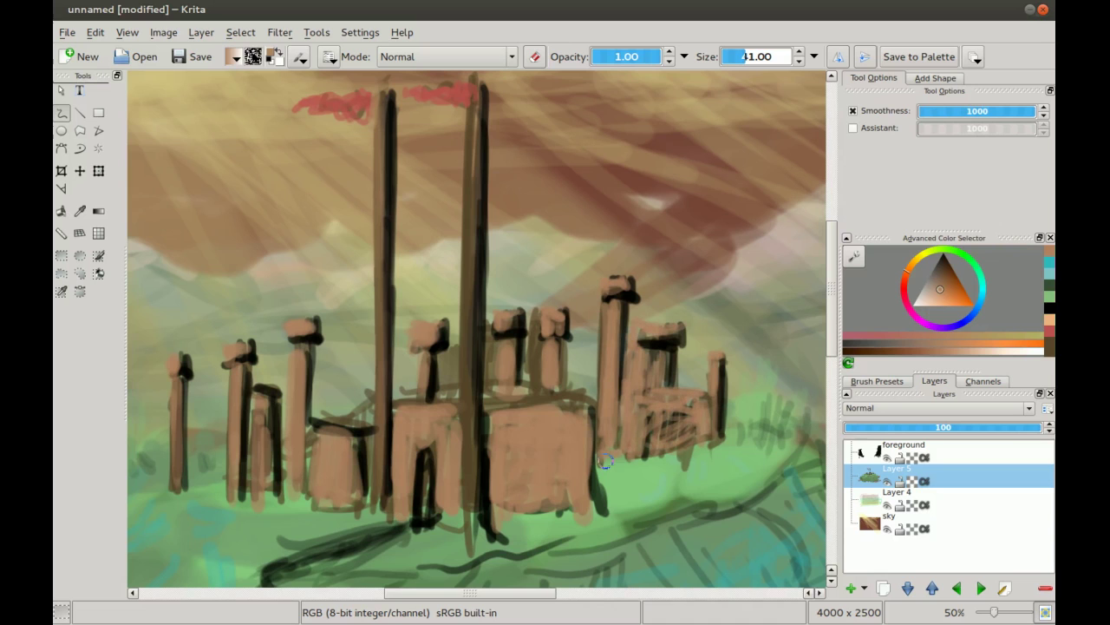
- Cover the lit left sides of the two flagged central towers with orange-brown at full opacity, from base to top
{"action": "mouse_move", "coordinate": [424, 352]}
{"action": "left_mouse_down"}
{"action": "mouse_move", "coordinate": [451, 356]}
{"action": "mouse_move", "coordinate": [494, 308]}
{"action": "left_mouse_up"}
{"action": "mouse_move", "coordinate": [541, 262]}
{"action": "left_mouse_down"}
{"action": "mouse_move", "coordinate": [521, 224]}
{"action": "mouse_move", "coordinate": [517, 417]}
{"action": "left_mouse_up"}
{"action": "left_click_drag", "start_coordinate": [519, 279], "coordinate": [516, 412]}
{"action": "mouse_move", "coordinate": [526, 206]}
{"action": "left_mouse_down"}
{"action": "mouse_move", "coordinate": [520, 355]}
{"action": "mouse_move", "coordinate": [538, 338]}
{"action": "mouse_move", "coordinate": [526, 165]}
{"action": "mouse_move", "coordinate": [524, 390]}
{"action": "mouse_move", "coordinate": [527, 344]}
{"action": "mouse_move", "coordinate": [508, 274]}
{"action": "left_mouse_up"}
{"action": "key", "text": "minus"}
{"action": "key", "text": "minus"}
{"action": "key", "text": "minus"}
{"action": "key", "text": "plus"}
{"action": "left_click_drag", "start_coordinate": [489, 132], "coordinate": [494, 290]}
{"action": "scroll", "coordinate": [494, 291], "scroll_direction": "up", "scroll_amount": 2}
{"action": "mouse_move", "coordinate": [506, 220]}
{"action": "left_mouse_down"}
{"action": "mouse_move", "coordinate": [507, 576]}
{"action": "mouse_move", "coordinate": [507, 465]}
{"action": "left_mouse_up"}
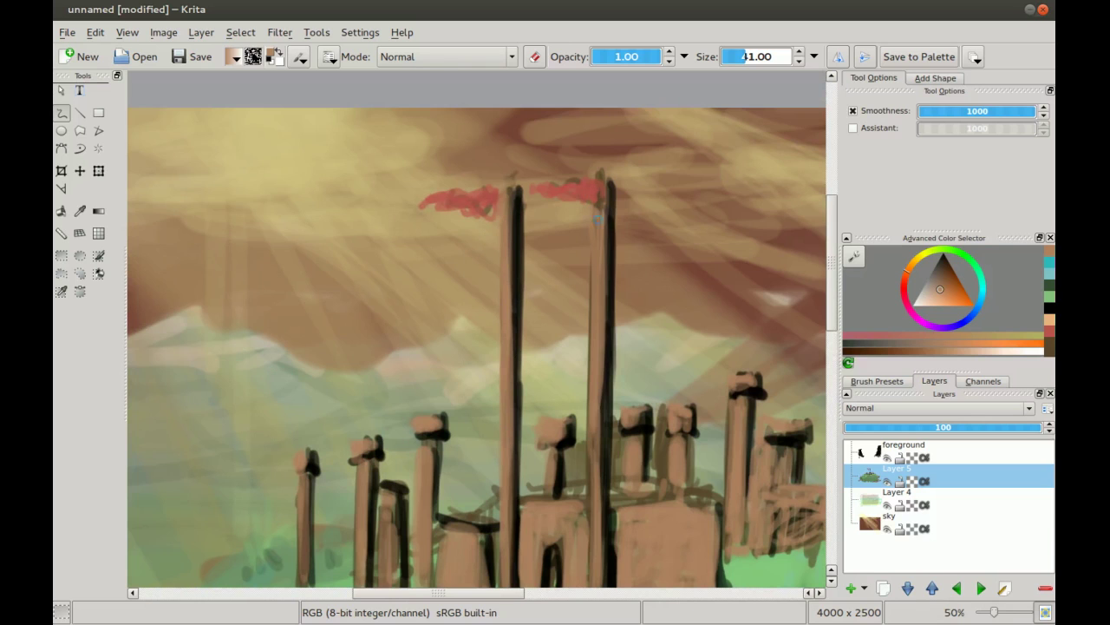
{"action": "left_click_drag", "start_coordinate": [494, 288], "coordinate": [537, 129]}
- Touch up the shafts and caps of the castle's left-hand towers with orange-brown, covering more of the dark outlines
{"action": "key", "text": "minus"}
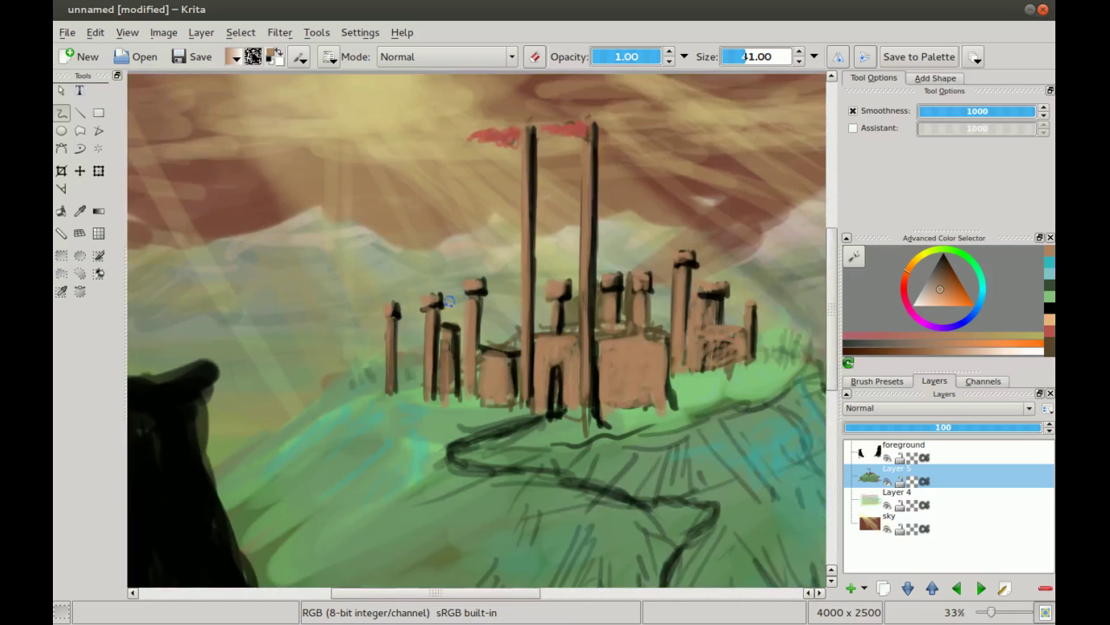
{"action": "left_click_drag", "start_coordinate": [473, 279], "coordinate": [503, 221]}
{"action": "key", "text": "plus"}
{"action": "left_click_drag", "start_coordinate": [390, 232], "coordinate": [390, 335]}
{"action": "left_click_drag", "start_coordinate": [451, 241], "coordinate": [449, 304]}
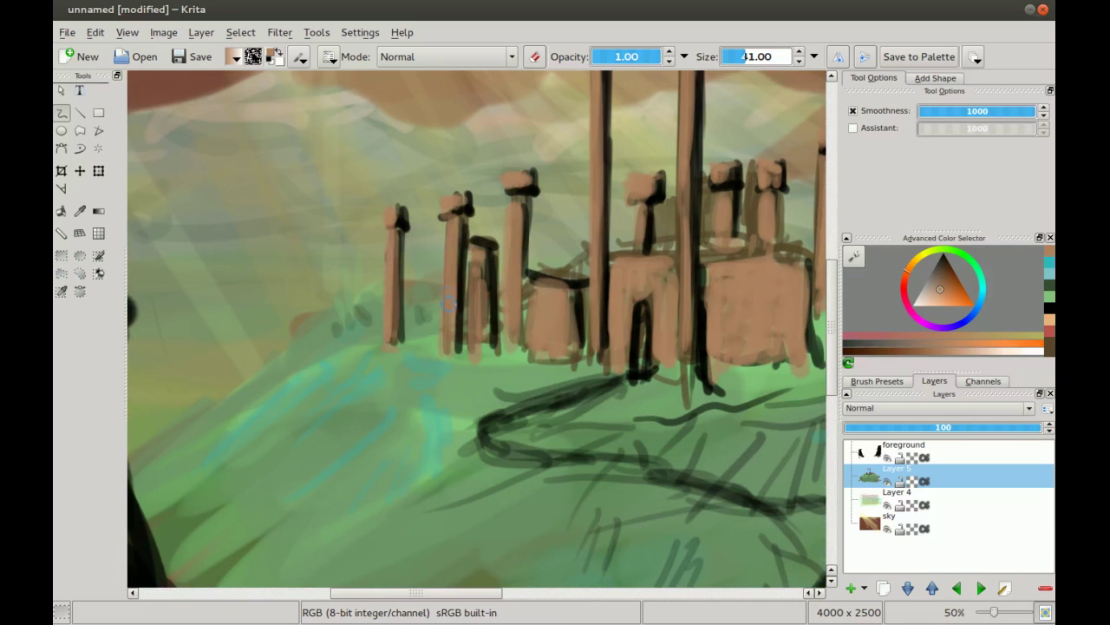
{"action": "mouse_move", "coordinate": [472, 251]}
{"action": "left_mouse_down"}
{"action": "mouse_move", "coordinate": [469, 333]}
{"action": "mouse_move", "coordinate": [483, 266]}
{"action": "mouse_move", "coordinate": [490, 328]}
{"action": "left_mouse_up"}
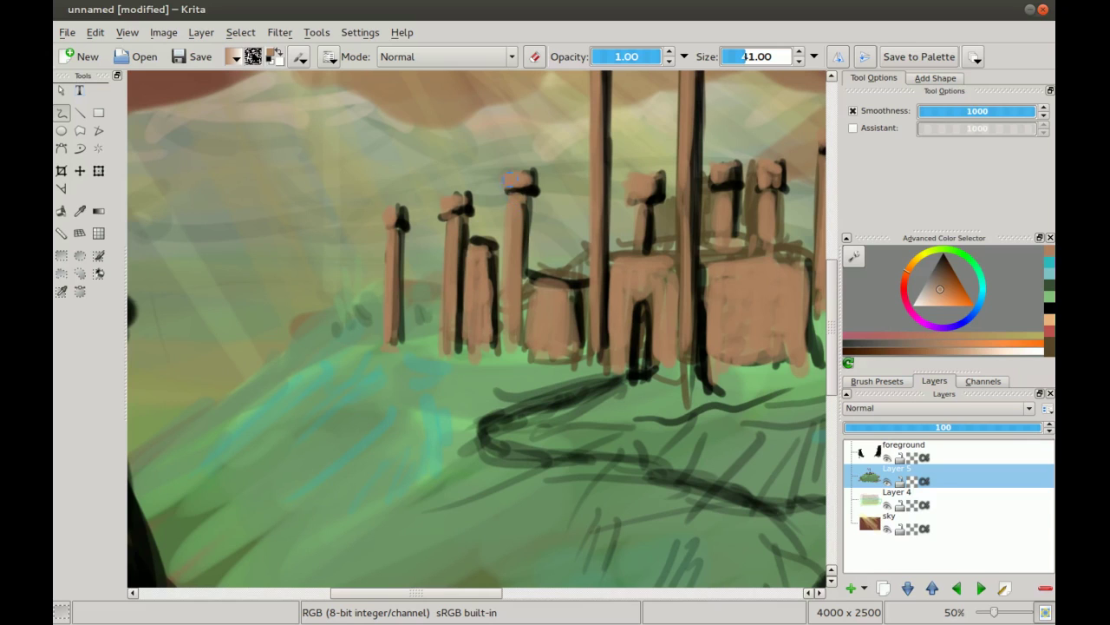
{"action": "left_click_drag", "start_coordinate": [446, 201], "coordinate": [460, 202]}
{"action": "left_click_drag", "start_coordinate": [395, 222], "coordinate": [403, 214]}
{"action": "left_click_drag", "start_coordinate": [474, 234], "coordinate": [491, 316]}
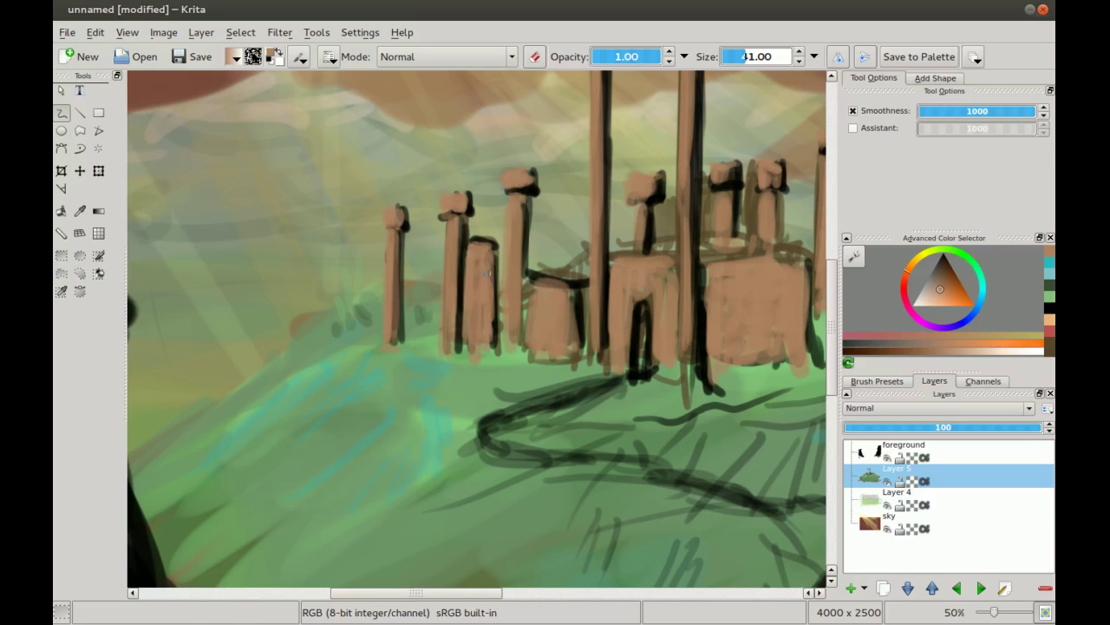
{"action": "left_click_drag", "start_coordinate": [526, 211], "coordinate": [527, 272]}
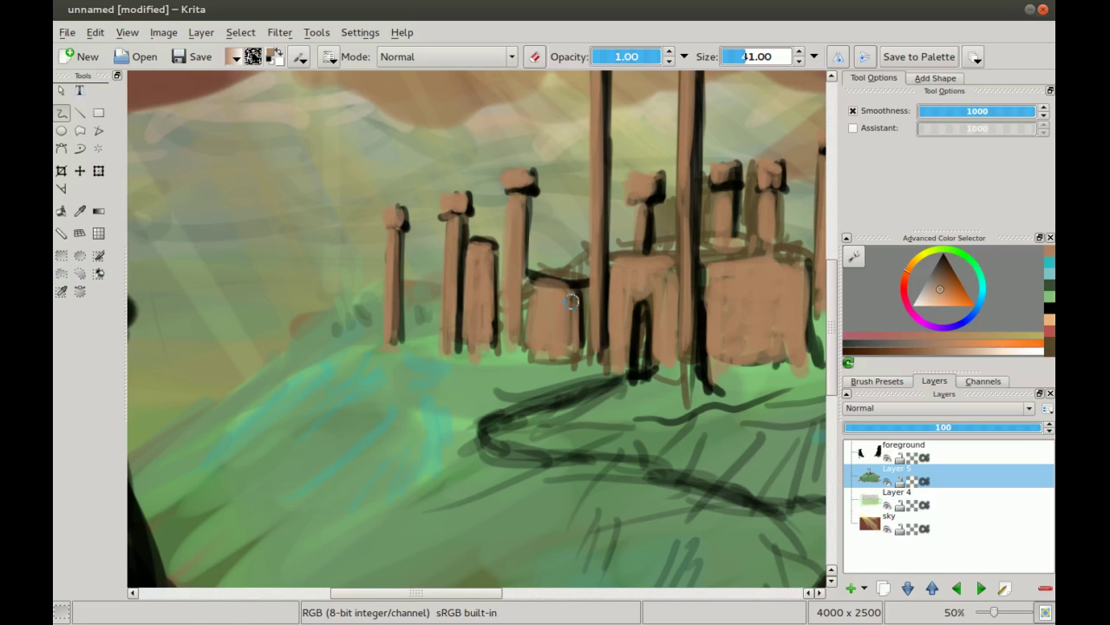
- Examine the painted castle against the hill, sky and foreground from several zoom levels
{"action": "key", "text": "minus"}
{"action": "key", "text": "minus"}
{"action": "left_click_drag", "start_coordinate": [573, 252], "coordinate": [521, 288]}
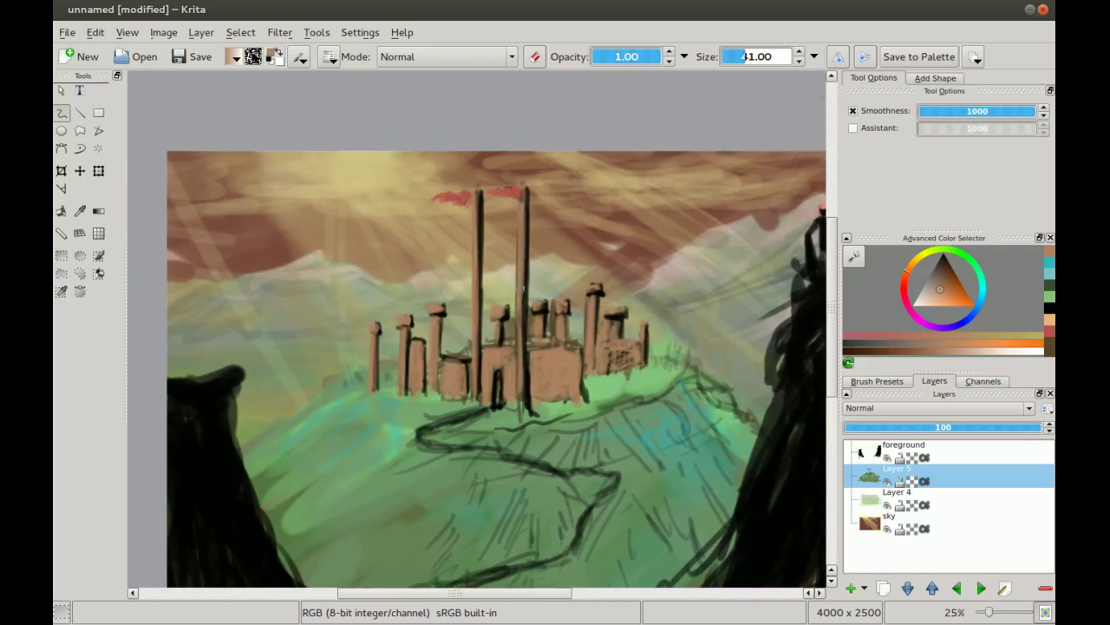
{"action": "key", "text": "plus"}
{"action": "left_click_drag", "start_coordinate": [549, 326], "coordinate": [510, 307]}
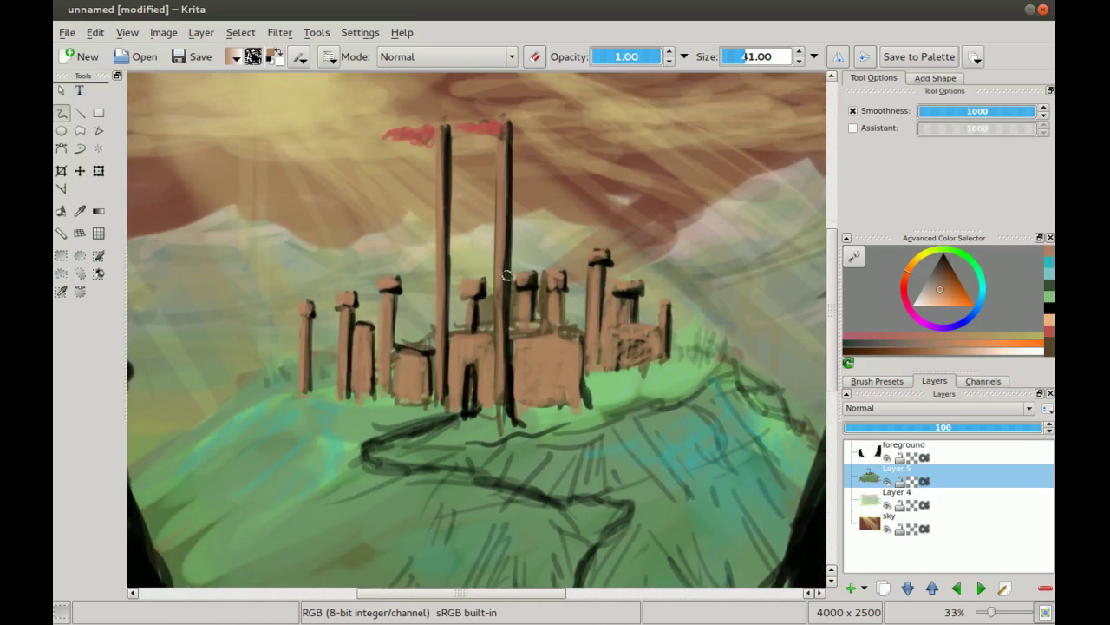
{"action": "key", "text": "minus"}
{"action": "key", "text": "minus"}
{"action": "left_click_drag", "start_coordinate": [448, 322], "coordinate": [432, 311]}
{"action": "key", "text": "plus"}
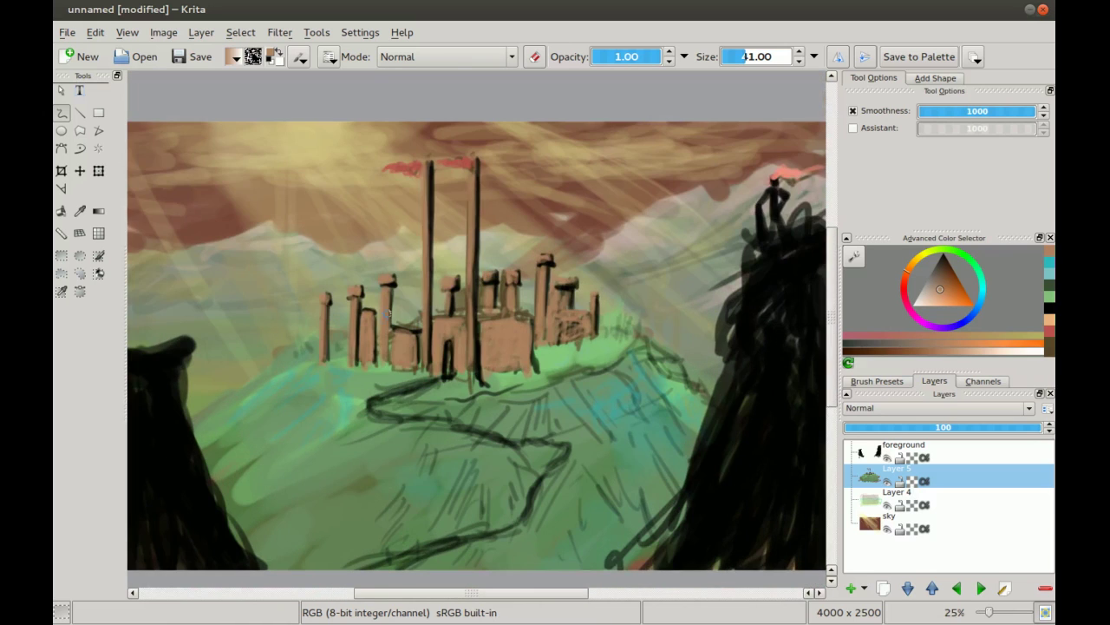
{"action": "left_click_drag", "start_coordinate": [329, 254], "coordinate": [372, 223]}
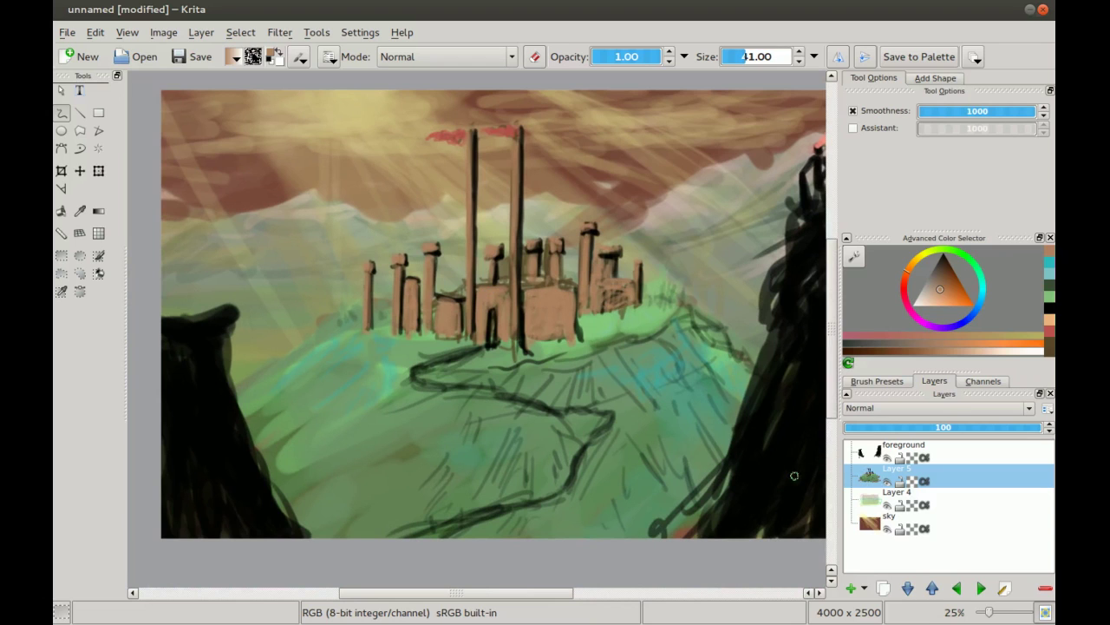
{"action": "left_click_drag", "start_coordinate": [509, 315], "coordinate": [449, 338]}
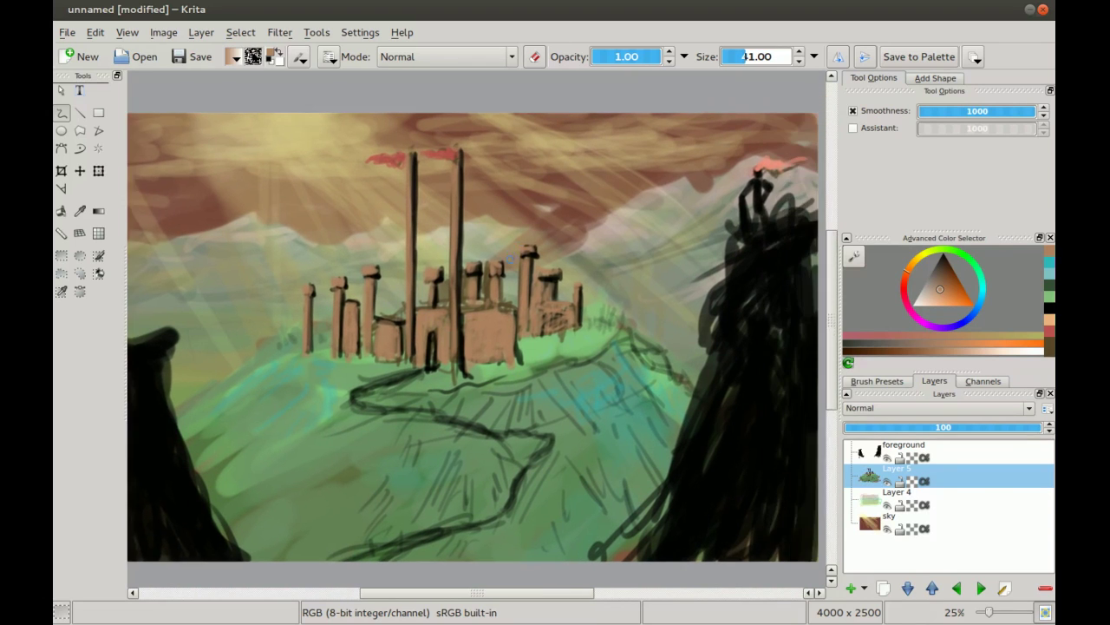
{"action": "left_click_drag", "start_coordinate": [444, 271], "coordinate": [448, 299]}
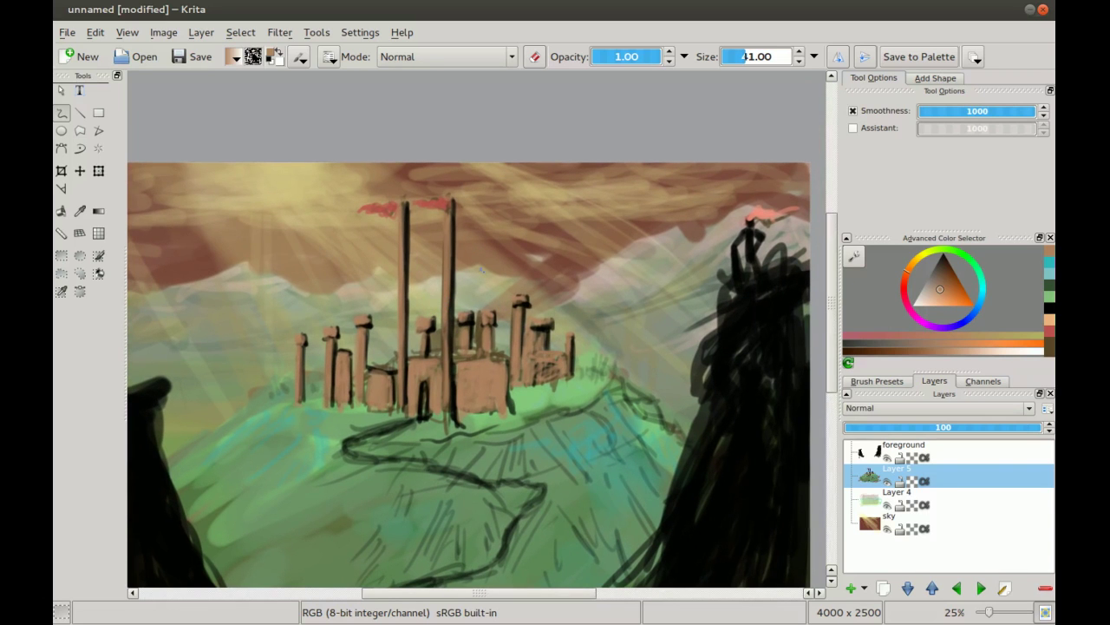
{"action": "mouse_move", "coordinate": [285, 334]}
{"action": "left_mouse_down"}
{"action": "mouse_move", "coordinate": [381, 195]}
{"action": "mouse_move", "coordinate": [354, 176]}
{"action": "mouse_move", "coordinate": [352, 264]}
{"action": "left_mouse_up"}
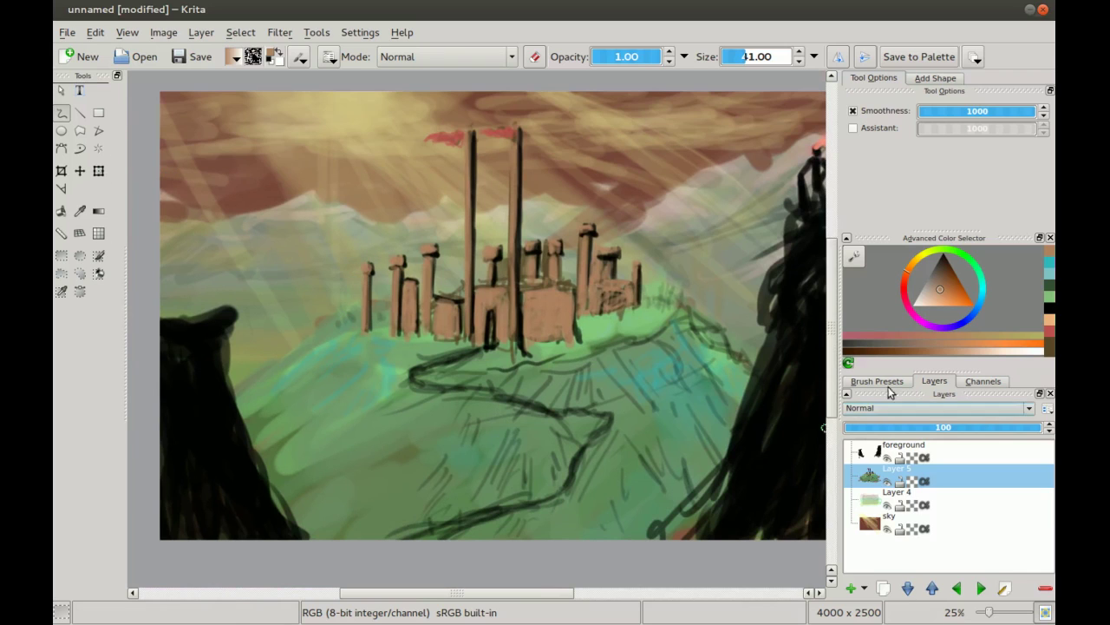
- Choose a bright blue and paint streams running down the hill's left slope from the castle base at brush size 41
{"action": "left_click_drag", "start_coordinate": [977, 323], "coordinate": [983, 299]}
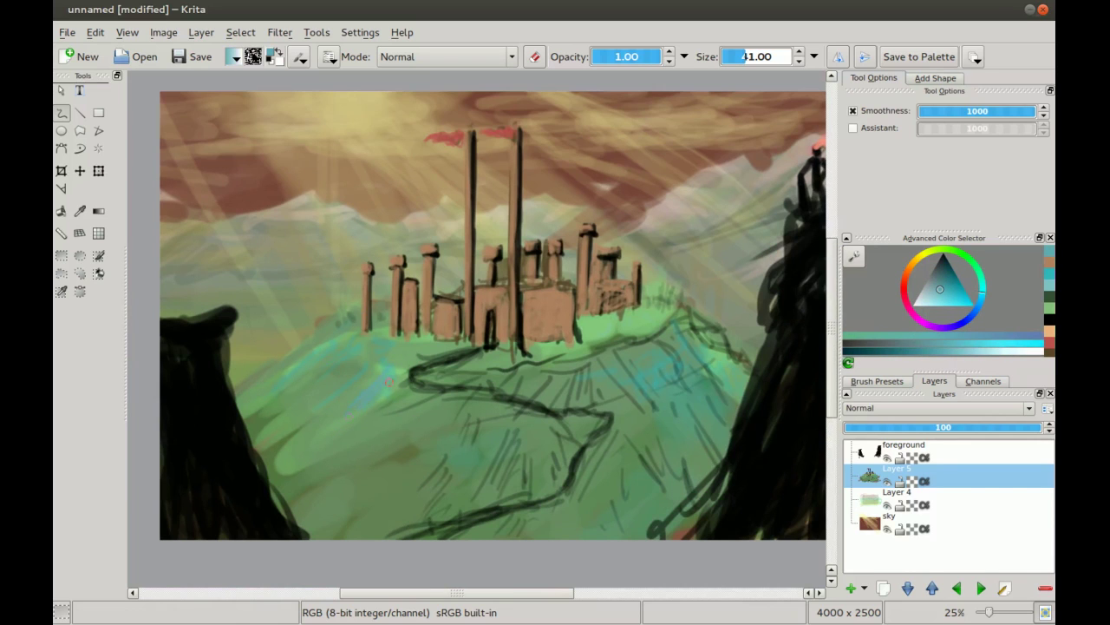
{"action": "left_click", "coordinate": [948, 291]}
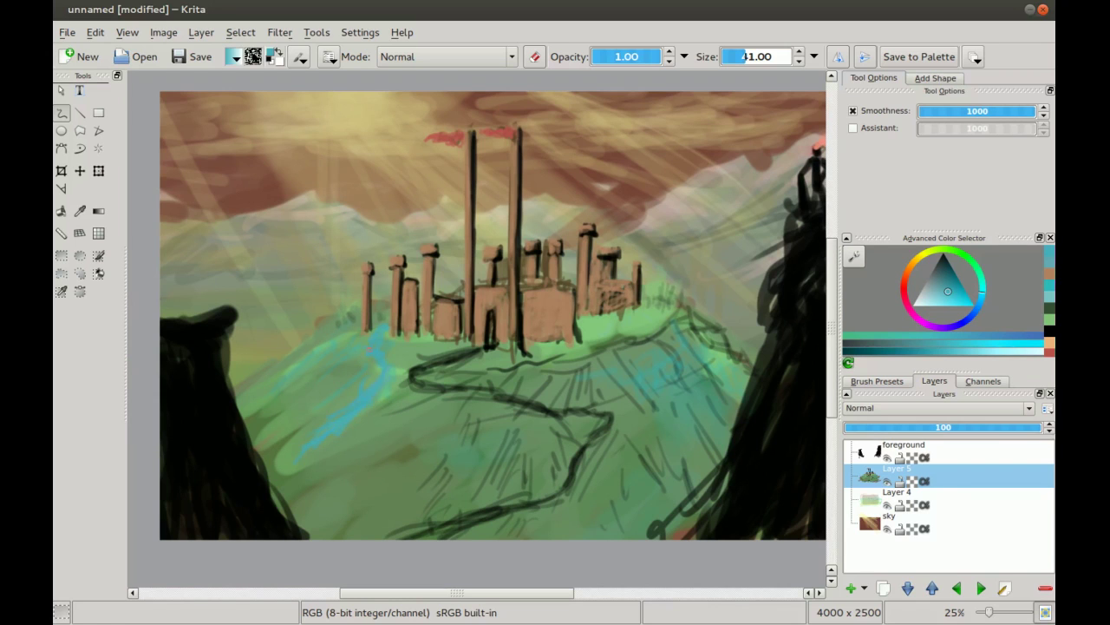
{"action": "left_click_drag", "start_coordinate": [300, 432], "coordinate": [267, 462]}
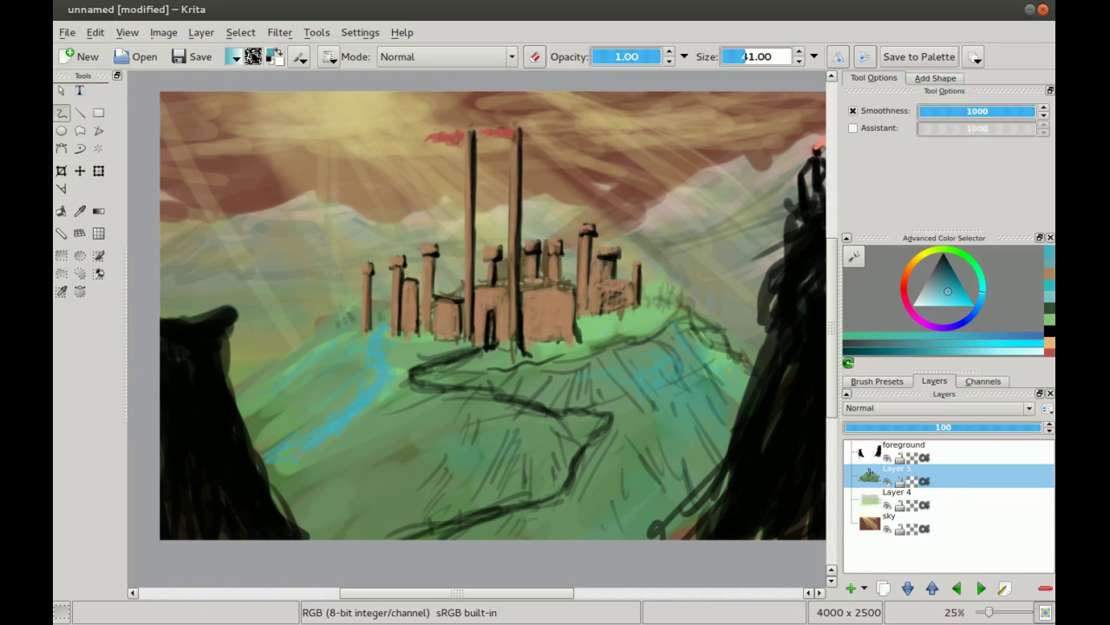
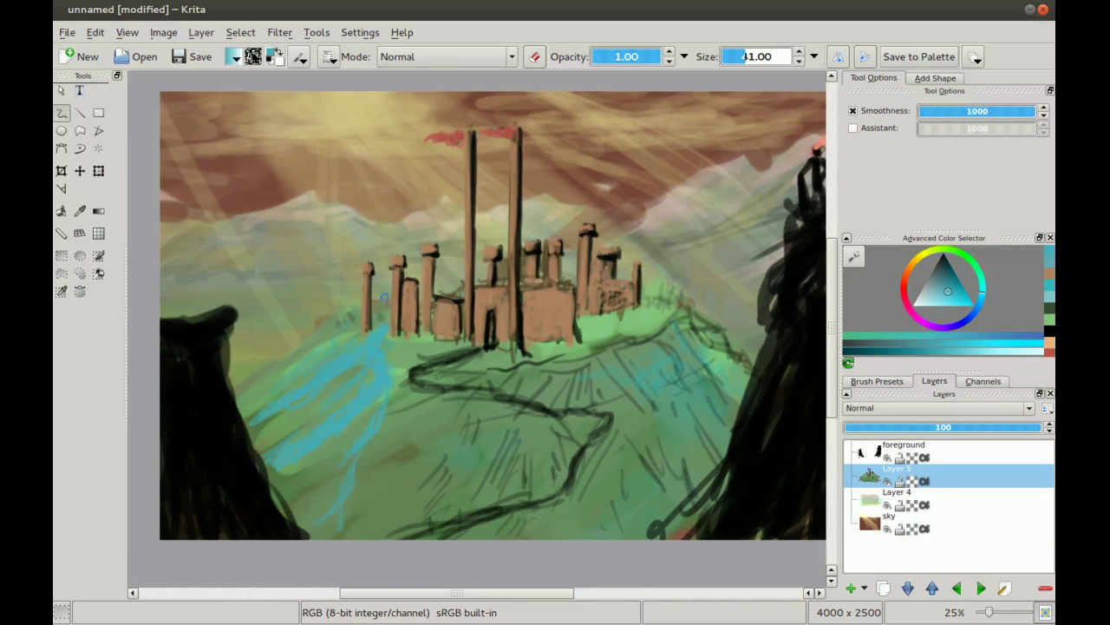
- Choose a darker, muted blue and add shading strokes along the streams on the hill's left slope
{"action": "key", "text": "minus"}
{"action": "key", "text": "minus"}
{"action": "left_click_drag", "start_coordinate": [384, 298], "coordinate": [340, 345]}
{"action": "key", "text": "plus"}
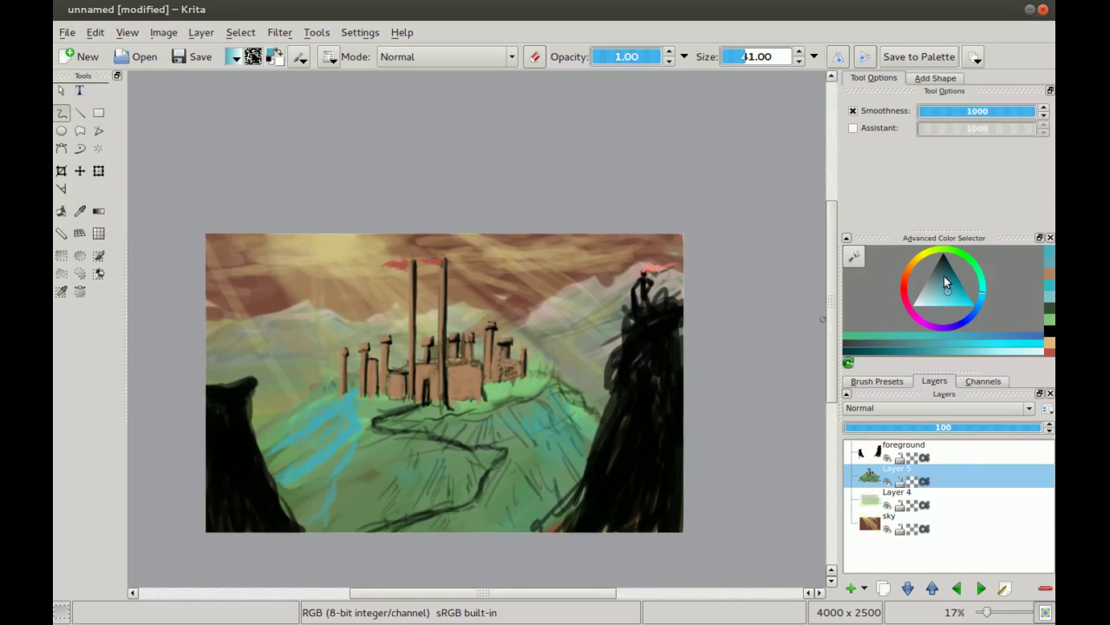
{"action": "key", "text": "plus"}
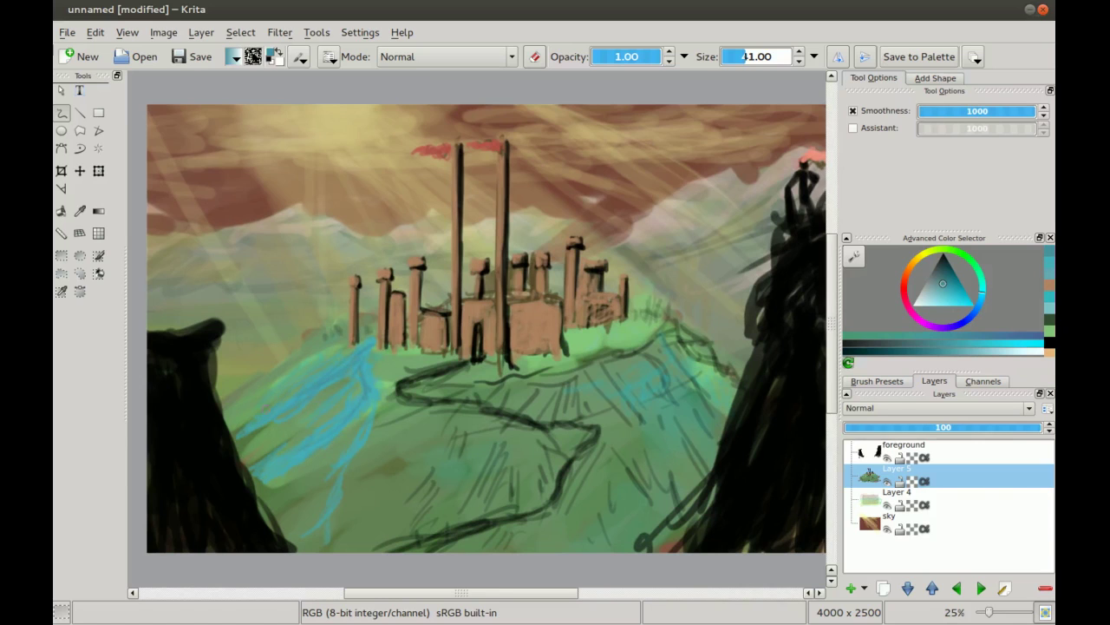
{"action": "left_click_drag", "start_coordinate": [365, 365], "coordinate": [366, 403]}
- Choose near-black at 0.28 opacity and shade along and between the blue streams with a size 41 brush
{"action": "left_click", "coordinate": [940, 256]}
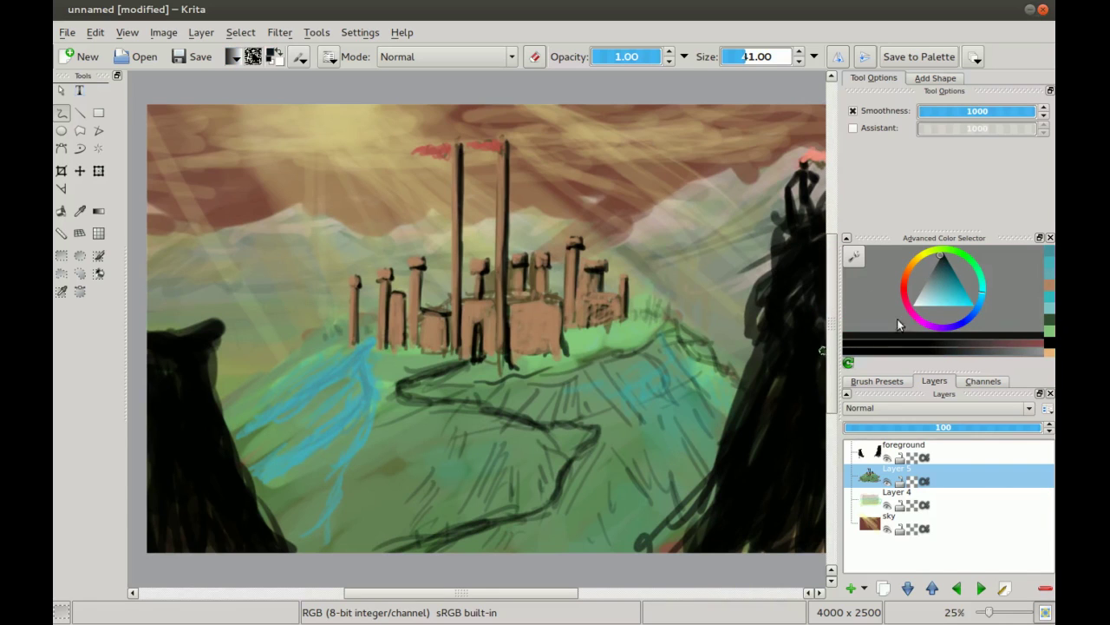
{"action": "left_click_drag", "start_coordinate": [642, 56], "coordinate": [608, 56]}
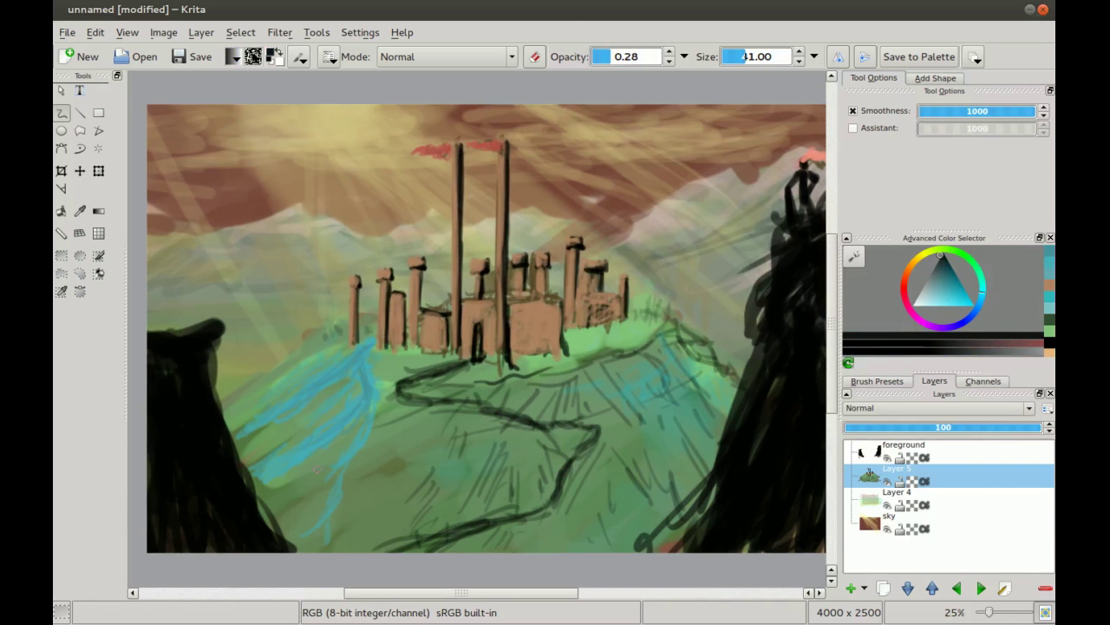
{"action": "left_click_drag", "start_coordinate": [354, 348], "coordinate": [304, 409]}
{"action": "mouse_move", "coordinate": [360, 376]}
{"action": "left_mouse_down"}
{"action": "mouse_move", "coordinate": [354, 412]}
{"action": "mouse_move", "coordinate": [301, 450]}
{"action": "left_mouse_up"}
{"action": "mouse_move", "coordinate": [362, 423]}
{"action": "left_mouse_down"}
{"action": "mouse_move", "coordinate": [329, 482]}
{"action": "mouse_move", "coordinate": [271, 469]}
{"action": "left_mouse_up"}
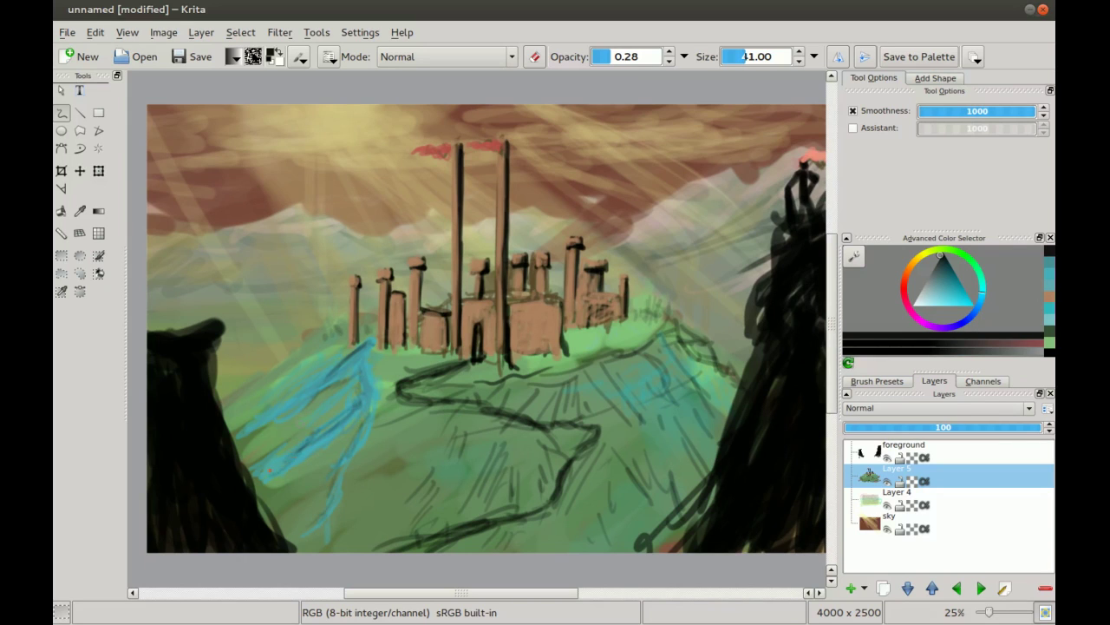
{"action": "left_click_drag", "start_coordinate": [335, 366], "coordinate": [292, 391]}
{"action": "left_click_drag", "start_coordinate": [309, 402], "coordinate": [270, 430]}
{"action": "mouse_move", "coordinate": [301, 403]}
{"action": "left_mouse_down"}
{"action": "mouse_move", "coordinate": [349, 375]}
{"action": "mouse_move", "coordinate": [345, 418]}
{"action": "mouse_move", "coordinate": [312, 412]}
{"action": "left_mouse_up"}
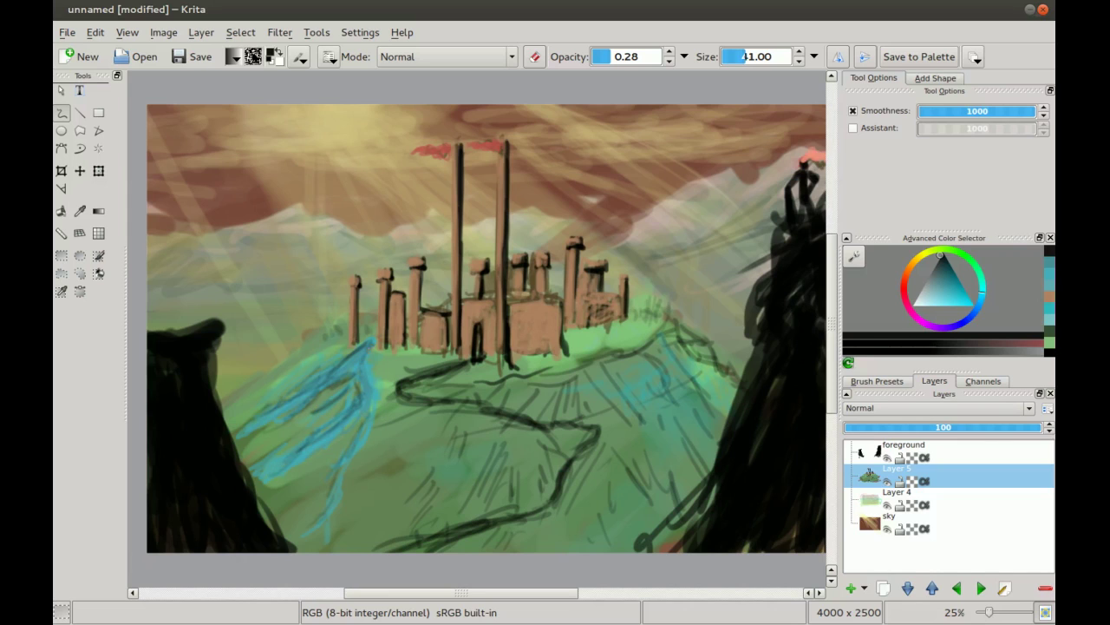
- Shade the grass along the castle's base and to its right in translucent near-black, varying the brush size between 41 and 91
{"action": "mouse_move", "coordinate": [382, 340]}
{"action": "left_mouse_down"}
{"action": "mouse_move", "coordinate": [451, 361]}
{"action": "mouse_move", "coordinate": [420, 361]}
{"action": "mouse_move", "coordinate": [380, 348]}
{"action": "mouse_move", "coordinate": [405, 339]}
{"action": "mouse_move", "coordinate": [454, 360]}
{"action": "mouse_move", "coordinate": [553, 356]}
{"action": "mouse_move", "coordinate": [513, 367]}
{"action": "mouse_move", "coordinate": [481, 355]}
{"action": "mouse_move", "coordinate": [553, 355]}
{"action": "mouse_move", "coordinate": [513, 366]}
{"action": "mouse_move", "coordinate": [573, 357]}
{"action": "left_mouse_up"}
{"action": "key", "text": "bracketright"}
{"action": "key", "text": "bracketright"}
{"action": "key", "text": "bracketright"}
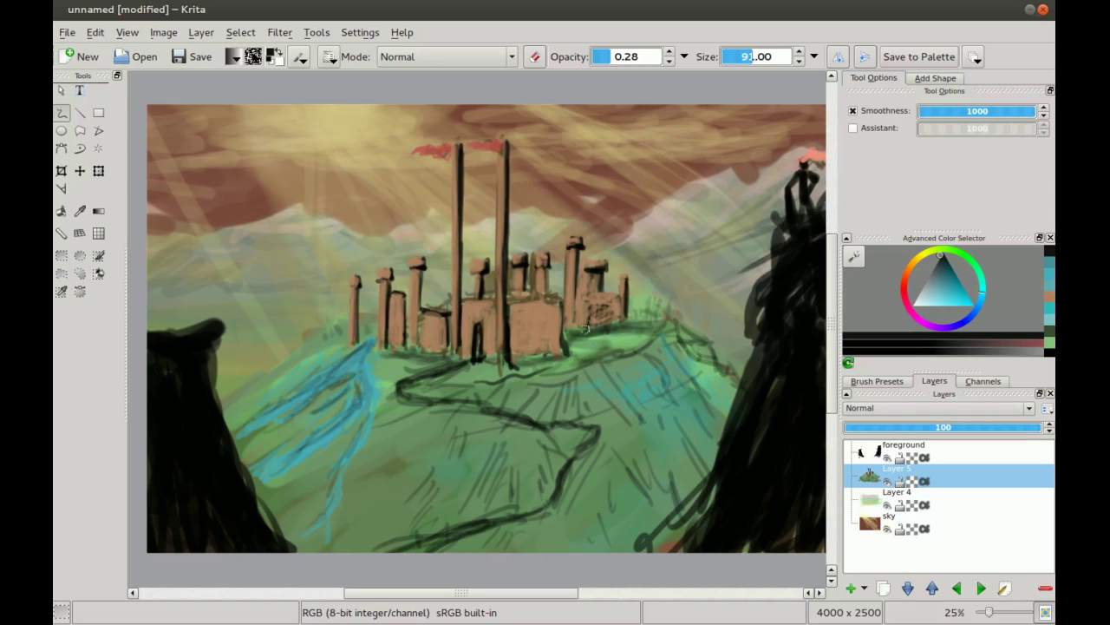
{"action": "key", "text": "bracketleft"}
{"action": "key", "text": "bracketleft"}
{"action": "key", "text": "bracketleft"}
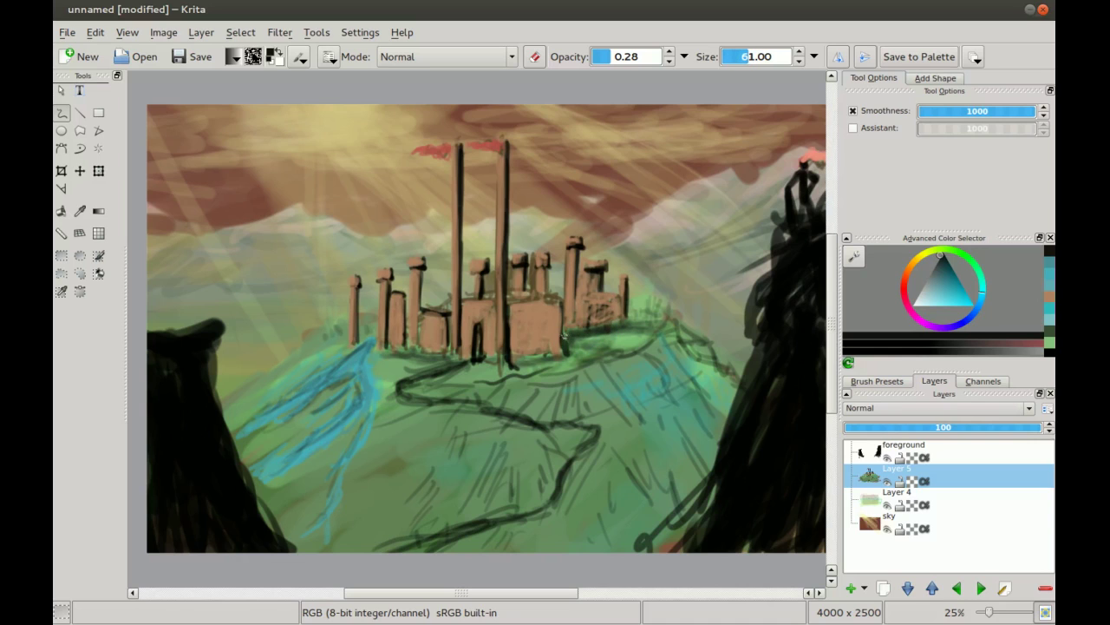
{"action": "mouse_move", "coordinate": [565, 337]}
{"action": "left_mouse_down"}
{"action": "mouse_move", "coordinate": [526, 365]}
{"action": "mouse_move", "coordinate": [555, 352]}
{"action": "mouse_move", "coordinate": [514, 358]}
{"action": "mouse_move", "coordinate": [568, 357]}
{"action": "left_mouse_up"}
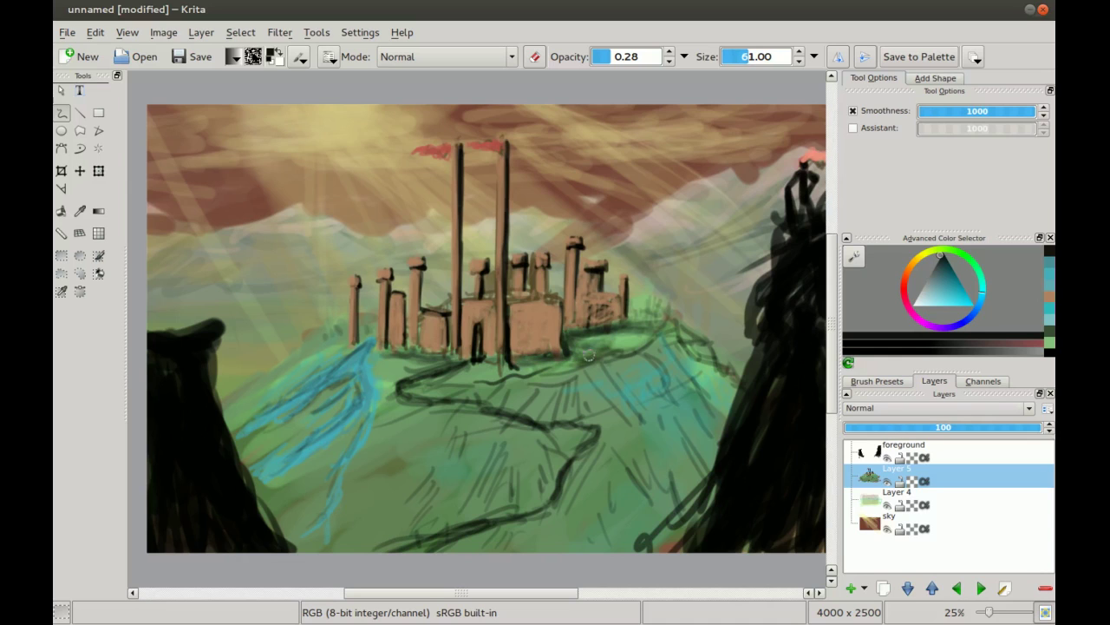
{"action": "mouse_move", "coordinate": [501, 353]}
{"action": "left_mouse_down"}
{"action": "mouse_move", "coordinate": [588, 369]}
{"action": "mouse_move", "coordinate": [605, 354]}
{"action": "mouse_move", "coordinate": [572, 342]}
{"action": "mouse_move", "coordinate": [619, 349]}
{"action": "mouse_move", "coordinate": [576, 340]}
{"action": "mouse_move", "coordinate": [625, 354]}
{"action": "mouse_move", "coordinate": [454, 360]}
{"action": "mouse_move", "coordinate": [577, 371]}
{"action": "mouse_move", "coordinate": [631, 350]}
{"action": "mouse_move", "coordinate": [602, 329]}
{"action": "mouse_move", "coordinate": [626, 331]}
{"action": "mouse_move", "coordinate": [619, 338]}
{"action": "mouse_move", "coordinate": [659, 320]}
{"action": "mouse_move", "coordinate": [610, 332]}
{"action": "mouse_move", "coordinate": [654, 332]}
{"action": "mouse_move", "coordinate": [528, 362]}
{"action": "mouse_move", "coordinate": [588, 349]}
{"action": "left_mouse_up"}
{"action": "key", "text": "bracketright"}
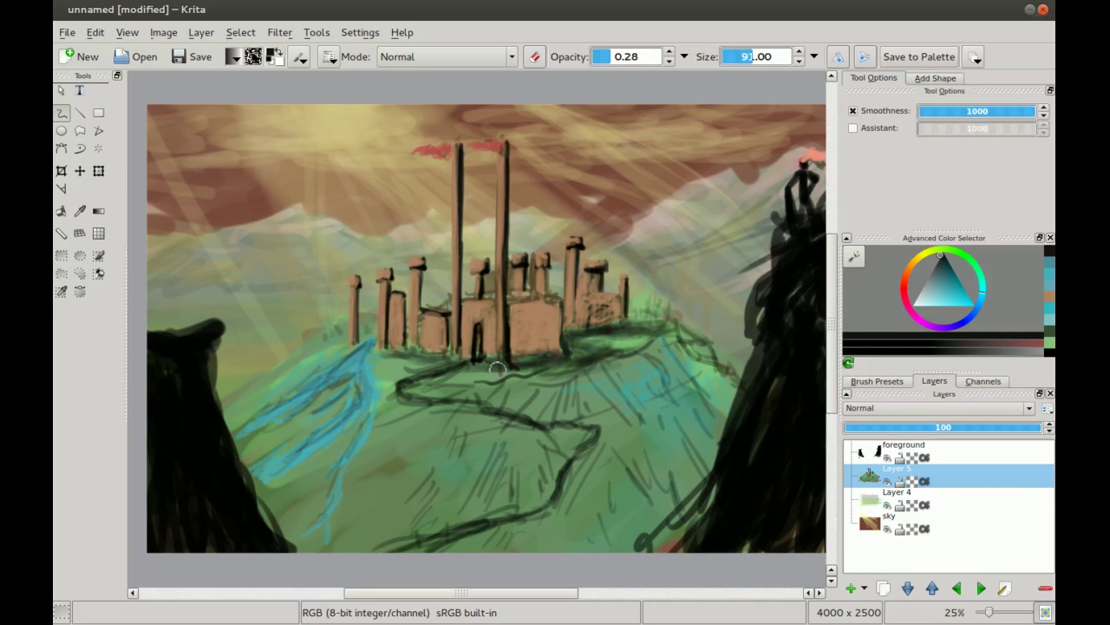
- Shade the castle's left-hand towers and low wall with vertical translucent near-black strokes, using a smaller brush
{"action": "mouse_move", "coordinate": [423, 324]}
{"action": "left_mouse_down"}
{"action": "mouse_move", "coordinate": [430, 358]}
{"action": "mouse_move", "coordinate": [438, 340]}
{"action": "mouse_move", "coordinate": [435, 351]}
{"action": "left_mouse_up"}
{"action": "key", "text": "bracketleft"}
{"action": "key", "text": "bracketleft"}
{"action": "key", "text": "bracketleft"}
{"action": "mouse_move", "coordinate": [418, 271]}
{"action": "left_mouse_down"}
{"action": "mouse_move", "coordinate": [419, 302]}
{"action": "mouse_move", "coordinate": [421, 273]}
{"action": "mouse_move", "coordinate": [401, 303]}
{"action": "mouse_move", "coordinate": [399, 357]}
{"action": "mouse_move", "coordinate": [391, 325]}
{"action": "mouse_move", "coordinate": [391, 352]}
{"action": "left_mouse_up"}
{"action": "left_click_drag", "start_coordinate": [386, 280], "coordinate": [392, 338]}
{"action": "left_click_drag", "start_coordinate": [392, 300], "coordinate": [394, 364]}
{"action": "mouse_move", "coordinate": [421, 283]}
{"action": "left_mouse_down"}
{"action": "mouse_move", "coordinate": [420, 346]}
{"action": "mouse_move", "coordinate": [432, 350]}
{"action": "left_mouse_up"}
- Darken the gatehouse wall around the castle door with vertical near-black strokes, raising the brush size to 81
{"action": "left_click_drag", "start_coordinate": [491, 305], "coordinate": [493, 357]}
{"action": "left_click_drag", "start_coordinate": [487, 310], "coordinate": [482, 356]}
{"action": "mouse_move", "coordinate": [463, 296]}
{"action": "left_mouse_down"}
{"action": "mouse_move", "coordinate": [463, 359]}
{"action": "mouse_move", "coordinate": [469, 347]}
{"action": "left_mouse_up"}
{"action": "left_click_drag", "start_coordinate": [468, 343], "coordinate": [469, 358]}
{"action": "key", "text": "bracketright"}
{"action": "key", "text": "bracketright"}
{"action": "left_click_drag", "start_coordinate": [492, 307], "coordinate": [493, 357]}
{"action": "left_click_drag", "start_coordinate": [465, 312], "coordinate": [468, 354]}
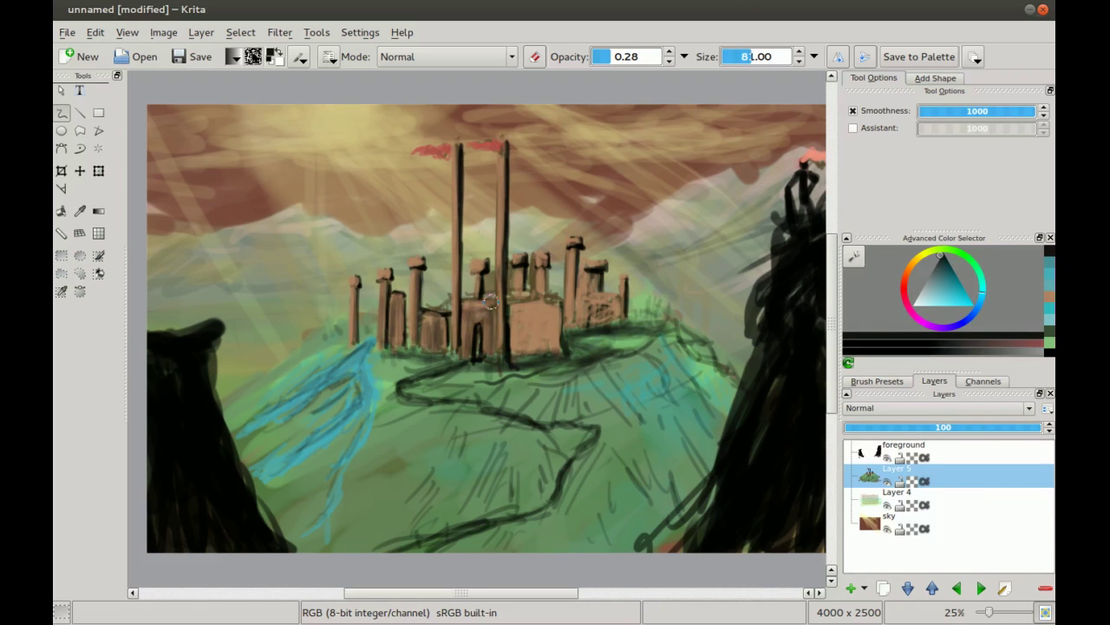
- Shade the large front wall and the right-hand castle towers with vertical near-black strokes at 0.28 opacity and size 81
{"action": "mouse_move", "coordinate": [511, 304]}
{"action": "left_mouse_down"}
{"action": "mouse_move", "coordinate": [513, 354]}
{"action": "mouse_move", "coordinate": [536, 357]}
{"action": "left_mouse_up"}
{"action": "mouse_move", "coordinate": [546, 305]}
{"action": "left_mouse_down"}
{"action": "mouse_move", "coordinate": [552, 350]}
{"action": "mouse_move", "coordinate": [559, 333]}
{"action": "left_mouse_up"}
{"action": "mouse_move", "coordinate": [544, 267]}
{"action": "left_mouse_down"}
{"action": "mouse_move", "coordinate": [541, 321]}
{"action": "mouse_move", "coordinate": [561, 348]}
{"action": "left_mouse_up"}
{"action": "mouse_move", "coordinate": [576, 255]}
{"action": "left_mouse_down"}
{"action": "mouse_move", "coordinate": [573, 330]}
{"action": "mouse_move", "coordinate": [574, 309]}
{"action": "left_mouse_up"}
{"action": "mouse_move", "coordinate": [591, 272]}
{"action": "left_mouse_down"}
{"action": "mouse_move", "coordinate": [579, 321]}
{"action": "mouse_move", "coordinate": [593, 302]}
{"action": "mouse_move", "coordinate": [604, 319]}
{"action": "left_mouse_up"}
{"action": "mouse_move", "coordinate": [612, 308]}
{"action": "left_mouse_down"}
{"action": "mouse_move", "coordinate": [609, 319]}
{"action": "mouse_move", "coordinate": [623, 285]}
{"action": "mouse_move", "coordinate": [624, 296]}
{"action": "left_mouse_up"}
{"action": "mouse_move", "coordinate": [545, 274]}
{"action": "left_mouse_down"}
{"action": "mouse_move", "coordinate": [547, 290]}
{"action": "mouse_move", "coordinate": [512, 314]}
{"action": "left_mouse_up"}
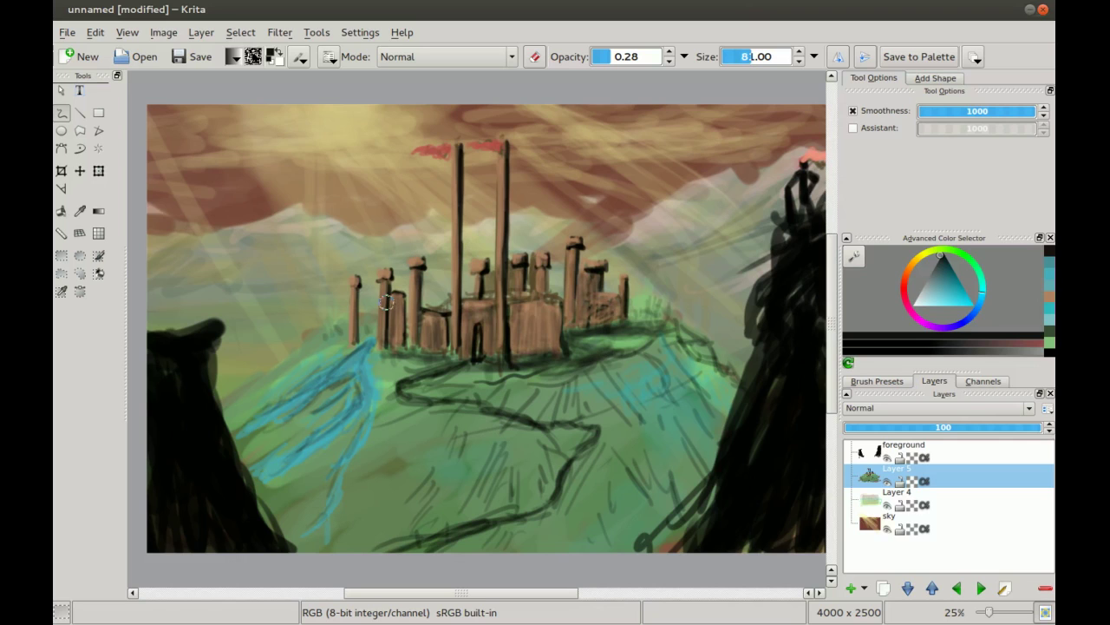
- Shade the two flagged central towers and the wall beside them with translucent near-black strokes, then check the whole painting
{"action": "left_click_drag", "start_coordinate": [448, 314], "coordinate": [446, 348]}
{"action": "left_click_drag", "start_coordinate": [459, 184], "coordinate": [456, 319]}
{"action": "left_click_drag", "start_coordinate": [460, 208], "coordinate": [459, 350]}
{"action": "left_click_drag", "start_coordinate": [504, 156], "coordinate": [504, 248]}
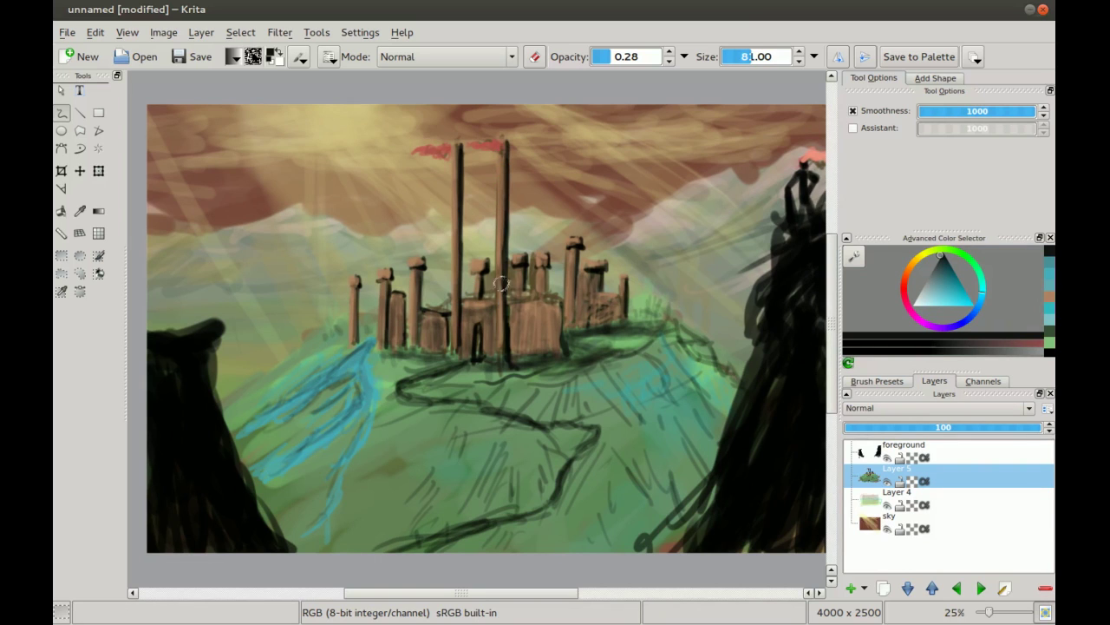
{"action": "scroll", "coordinate": [499, 253], "scroll_direction": "down", "scroll_amount": 3}
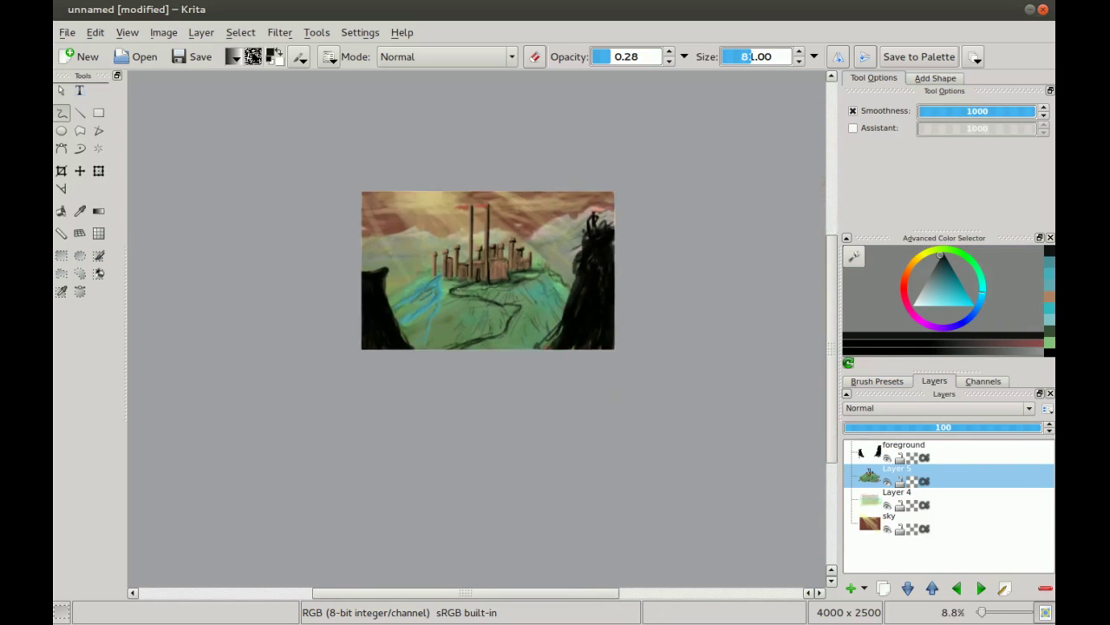
- Tint the flagged tower nearer the hill streams with a vertical translucent mid-green stroke at 0.28 opacity and size 21
{"action": "scroll", "coordinate": [481, 236], "scroll_direction": "up", "scroll_amount": 2}
{"action": "left_click_drag", "start_coordinate": [481, 236], "coordinate": [454, 307]}
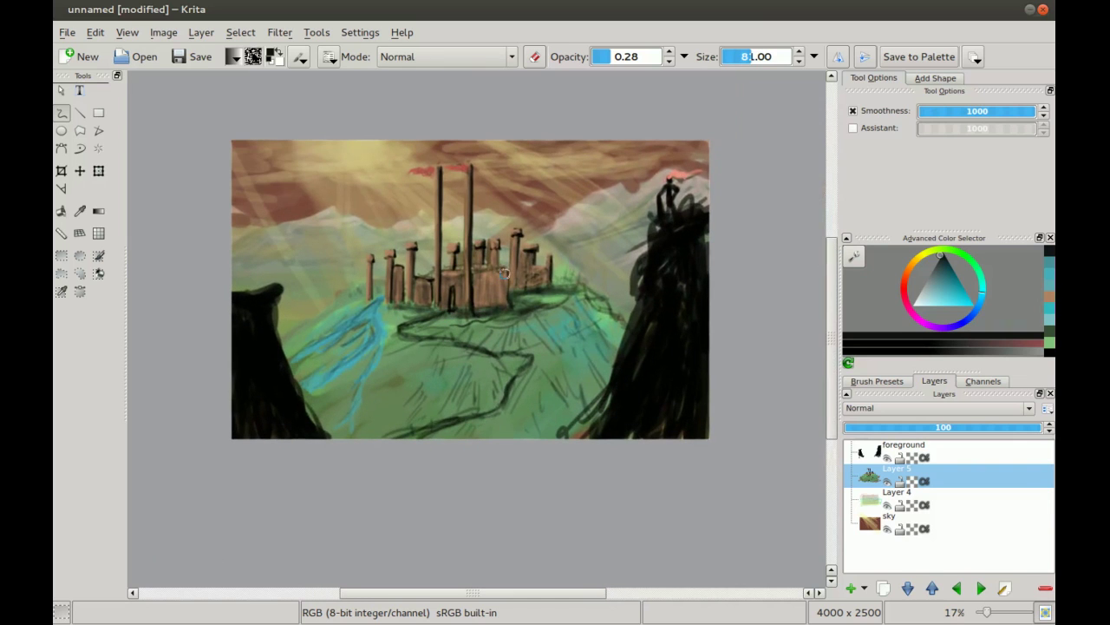
{"action": "scroll", "coordinate": [437, 270], "scroll_direction": "up", "scroll_amount": 1}
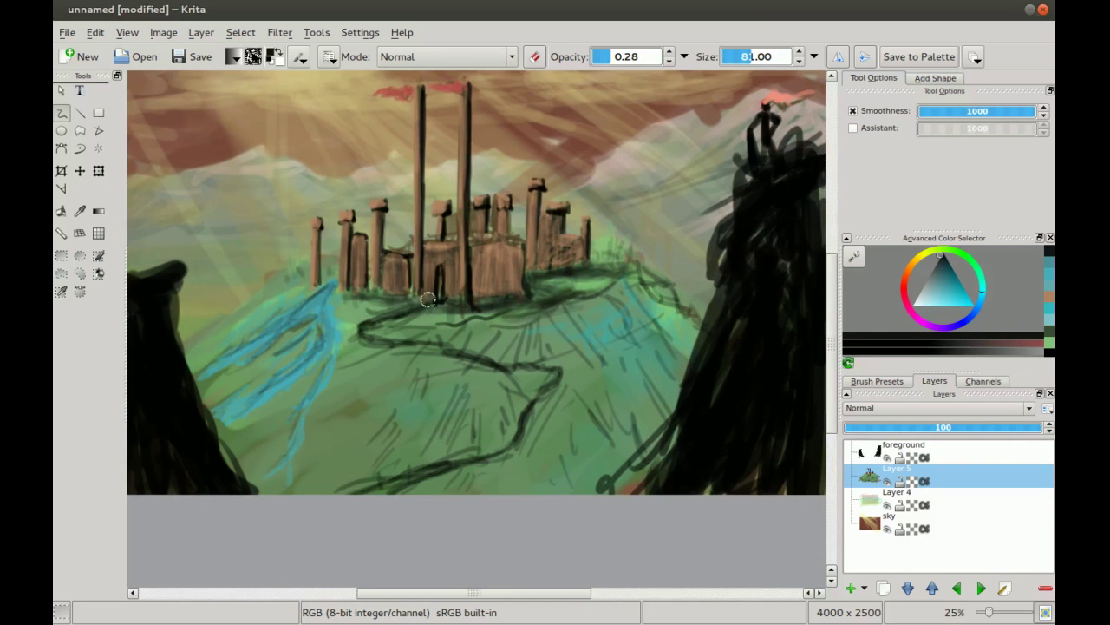
{"action": "left_click", "coordinate": [958, 252]}
{"action": "left_click_drag", "start_coordinate": [943, 271], "coordinate": [941, 287]}
{"action": "left_click_drag", "start_coordinate": [506, 268], "coordinate": [456, 283]}
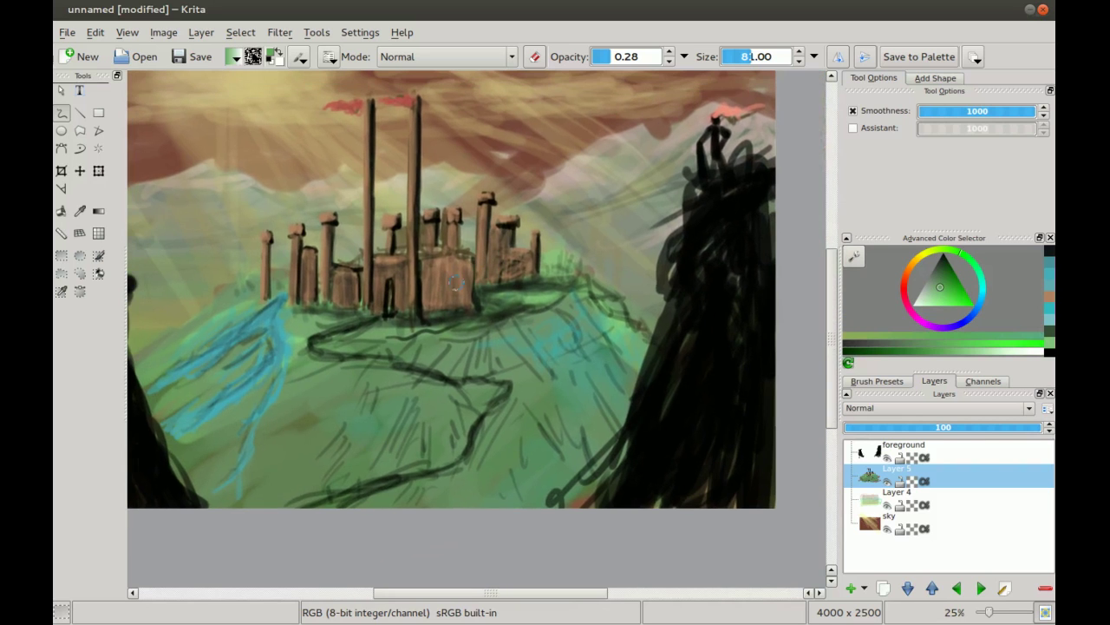
{"action": "key", "text": "bracketleft"}
{"action": "key", "text": "bracketleft"}
{"action": "key", "text": "bracketleft"}
{"action": "key", "text": "bracketleft"}
{"action": "key", "text": "bracketleft"}
{"action": "key", "text": "bracketleft"}
{"action": "left_click_drag", "start_coordinate": [370, 119], "coordinate": [372, 179]}
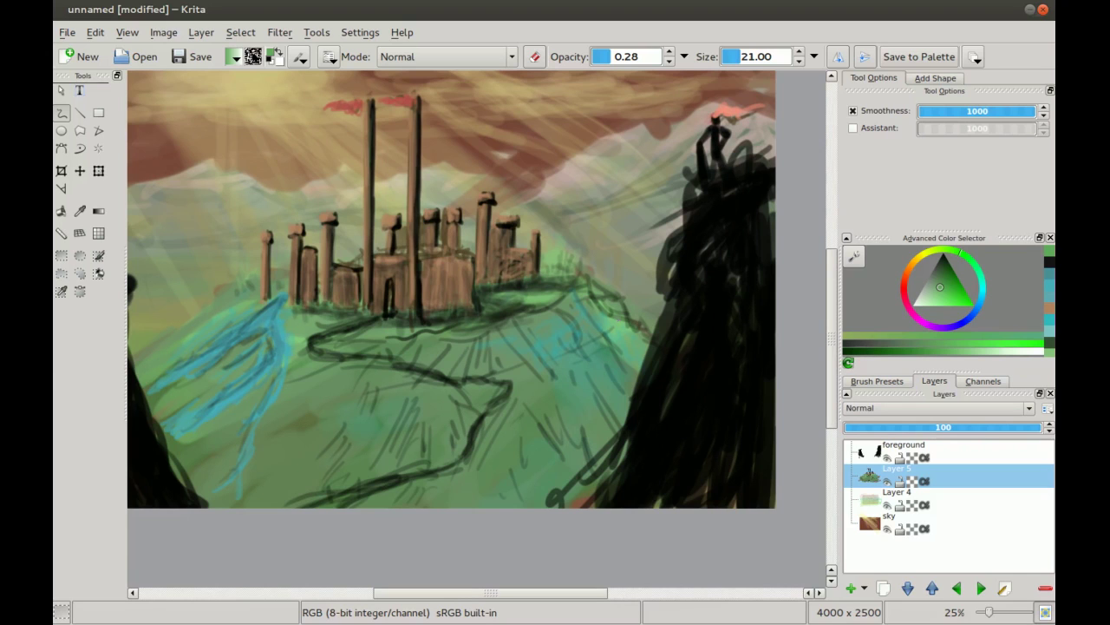
- Add thin translucent mid-green strokes to the other flagged tower and the towers near the streams, then check the whole painting
{"action": "left_click_drag", "start_coordinate": [382, 323], "coordinate": [481, 346]}
{"action": "key", "text": "minus"}
{"action": "key", "text": "minus"}
{"action": "key", "text": "plus"}
{"action": "key", "text": "plus"}
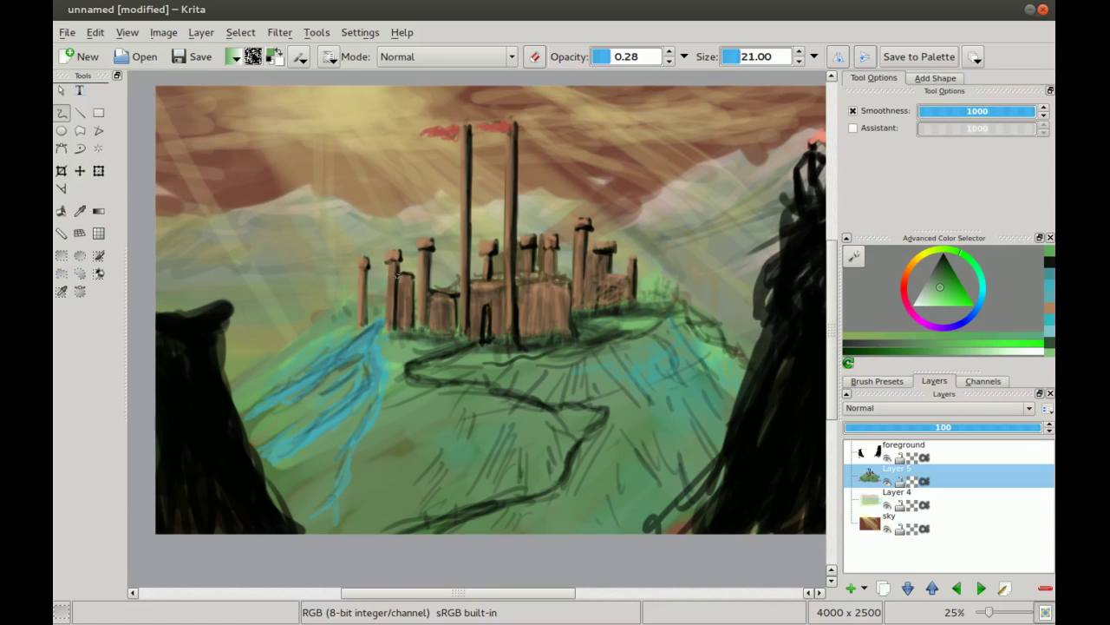
{"action": "left_click_drag", "start_coordinate": [425, 257], "coordinate": [425, 297]}
{"action": "left_click_drag", "start_coordinate": [514, 168], "coordinate": [512, 242]}
{"action": "key", "text": "ctrl+minus"}
{"action": "key", "text": "ctrl+minus"}
{"action": "left_click_drag", "start_coordinate": [452, 272], "coordinate": [391, 277]}
{"action": "key", "text": "ctrl+plus"}
{"action": "scroll", "coordinate": [469, 347], "scroll_direction": "up", "scroll_amount": 2}
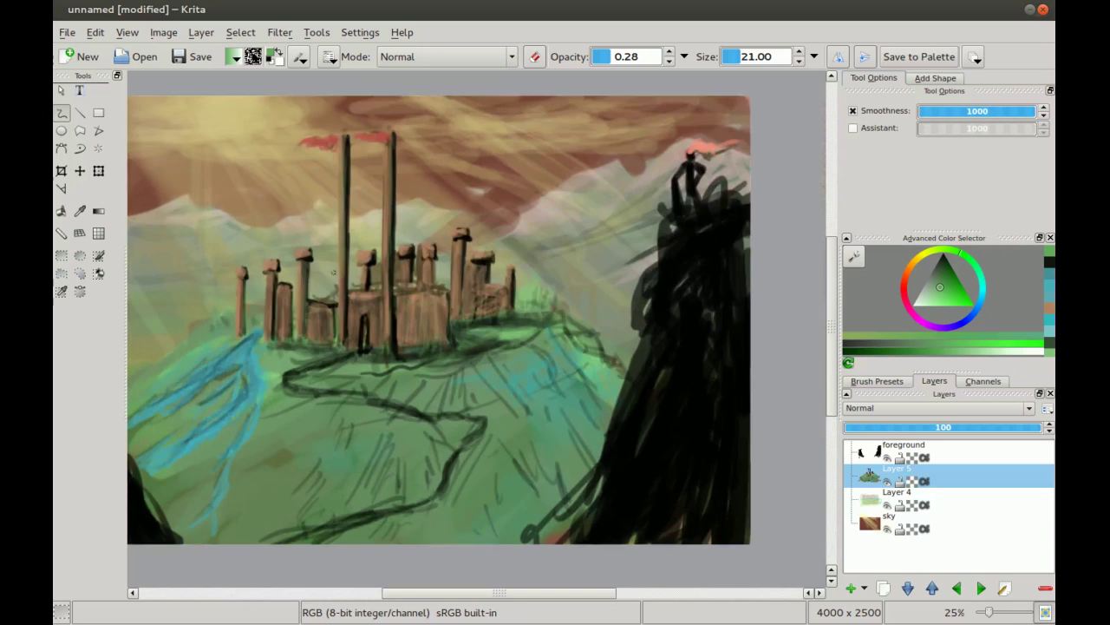
{"action": "key", "text": "ctrl+minus"}
{"action": "key", "text": "ctrl+minus"}
{"action": "left_click_drag", "start_coordinate": [394, 355], "coordinate": [379, 302]}
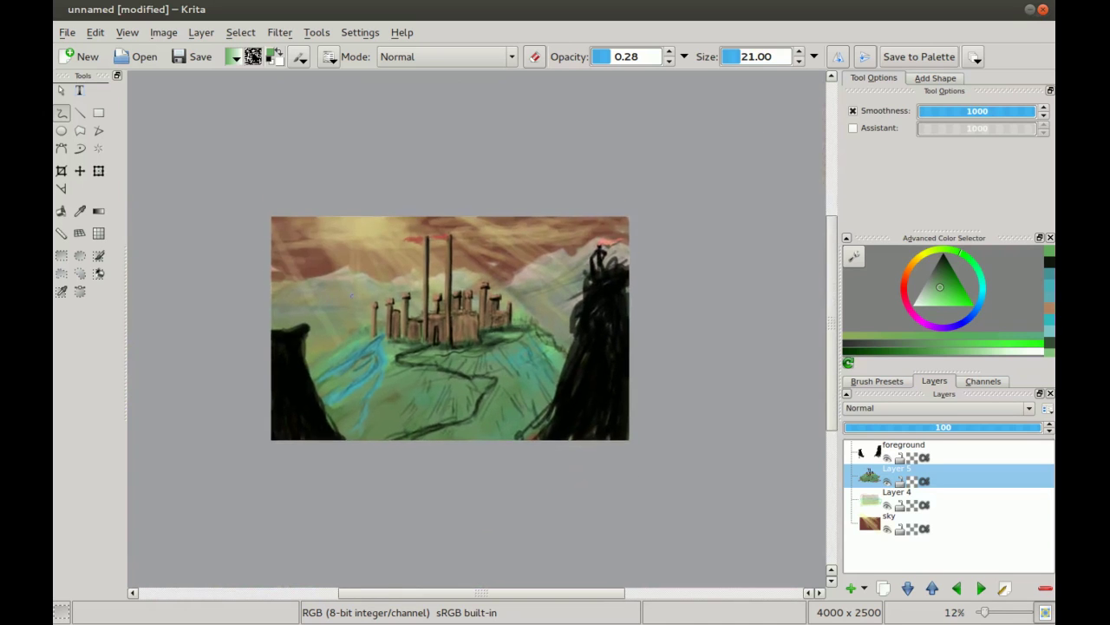
- Shade the hill beside the path's outer bend with translucent near-black green strokes, raising the brush size to 311
{"action": "key", "text": "ctrl+plus"}
{"action": "key", "text": "ctrl+plus"}
{"action": "left_click", "coordinate": [945, 271]}
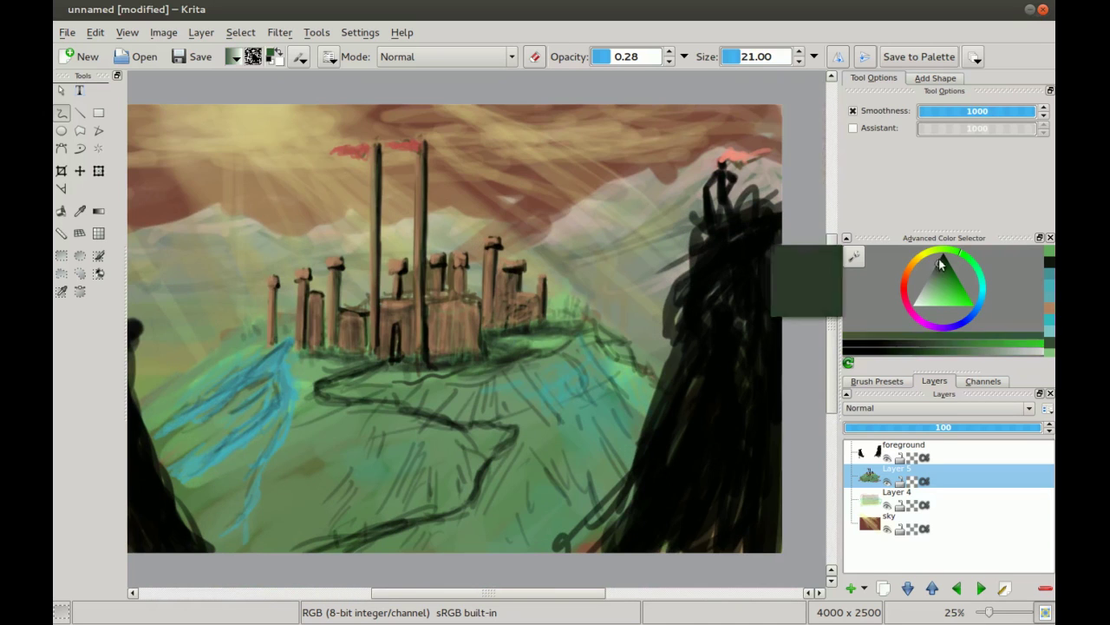
{"action": "mouse_move", "coordinate": [510, 375]}
{"action": "left_mouse_down"}
{"action": "mouse_move", "coordinate": [481, 311]}
{"action": "mouse_move", "coordinate": [551, 306]}
{"action": "left_mouse_up"}
{"action": "key", "text": "bracketright"}
{"action": "key", "text": "bracketright"}
{"action": "key", "text": "bracketright"}
{"action": "key", "text": "bracketright"}
{"action": "key", "text": "bracketright"}
{"action": "key", "text": "bracketright"}
{"action": "key", "text": "bracketright"}
{"action": "key", "text": "bracketright"}
{"action": "key", "text": "bracketright"}
{"action": "key", "text": "bracketright"}
{"action": "key", "text": "bracketright"}
{"action": "key", "text": "bracketright"}
{"action": "key", "text": "bracketright"}
{"action": "key", "text": "bracketright"}
{"action": "left_click_drag", "start_coordinate": [493, 354], "coordinate": [452, 397]}
- Darken the hill's steep slope beside the large black cliff with broad near-black strokes, varying the brush size up to 311
{"action": "key", "text": "minus"}
{"action": "key", "text": "minus"}
{"action": "left_click_drag", "start_coordinate": [441, 327], "coordinate": [453, 292]}
{"action": "key", "text": "plus"}
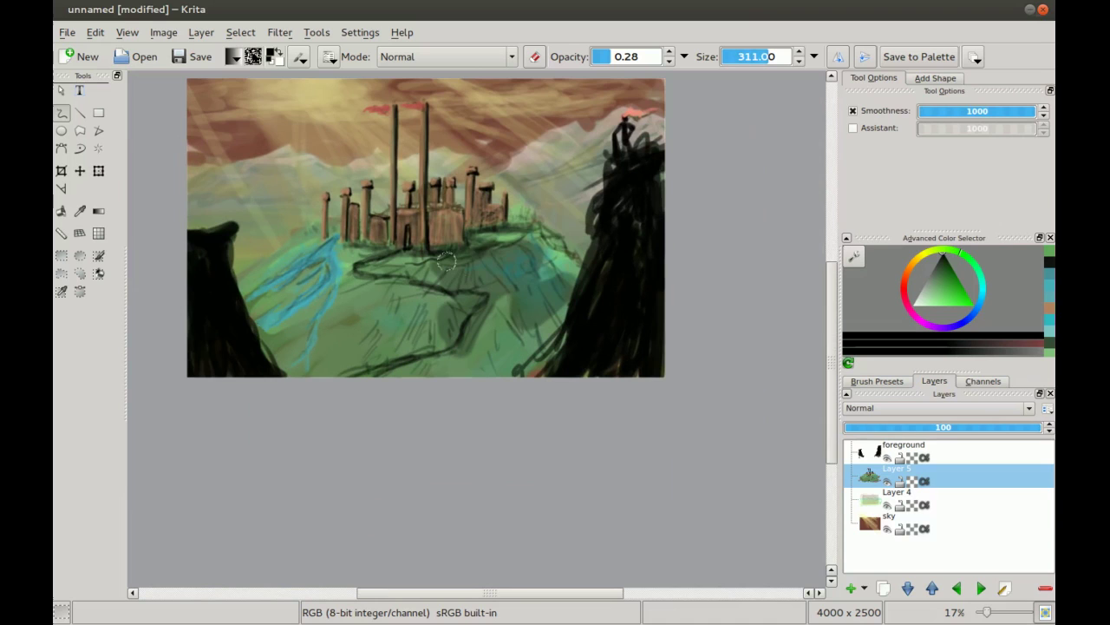
{"action": "left_click_drag", "start_coordinate": [545, 247], "coordinate": [546, 283]}
{"action": "key", "text": "bracketleft"}
{"action": "key", "text": "bracketleft"}
{"action": "key", "text": "bracketleft"}
{"action": "key", "text": "bracketleft"}
{"action": "key", "text": "bracketleft"}
{"action": "left_click_drag", "start_coordinate": [545, 237], "coordinate": [568, 272]}
{"action": "left_click_drag", "start_coordinate": [558, 331], "coordinate": [509, 365]}
{"action": "key", "text": "bracketright"}
{"action": "key", "text": "bracketright"}
{"action": "key", "text": "bracketright"}
{"action": "mouse_move", "coordinate": [515, 282]}
{"action": "left_mouse_down"}
{"action": "mouse_move", "coordinate": [484, 351]}
{"action": "mouse_move", "coordinate": [544, 337]}
{"action": "mouse_move", "coordinate": [575, 304]}
{"action": "mouse_move", "coordinate": [500, 325]}
{"action": "mouse_move", "coordinate": [493, 297]}
{"action": "mouse_move", "coordinate": [542, 335]}
{"action": "mouse_move", "coordinate": [476, 337]}
{"action": "mouse_move", "coordinate": [498, 302]}
{"action": "mouse_move", "coordinate": [517, 356]}
{"action": "mouse_move", "coordinate": [540, 322]}
{"action": "left_mouse_up"}
{"action": "key", "text": "bracketright"}
{"action": "key", "text": "bracketright"}
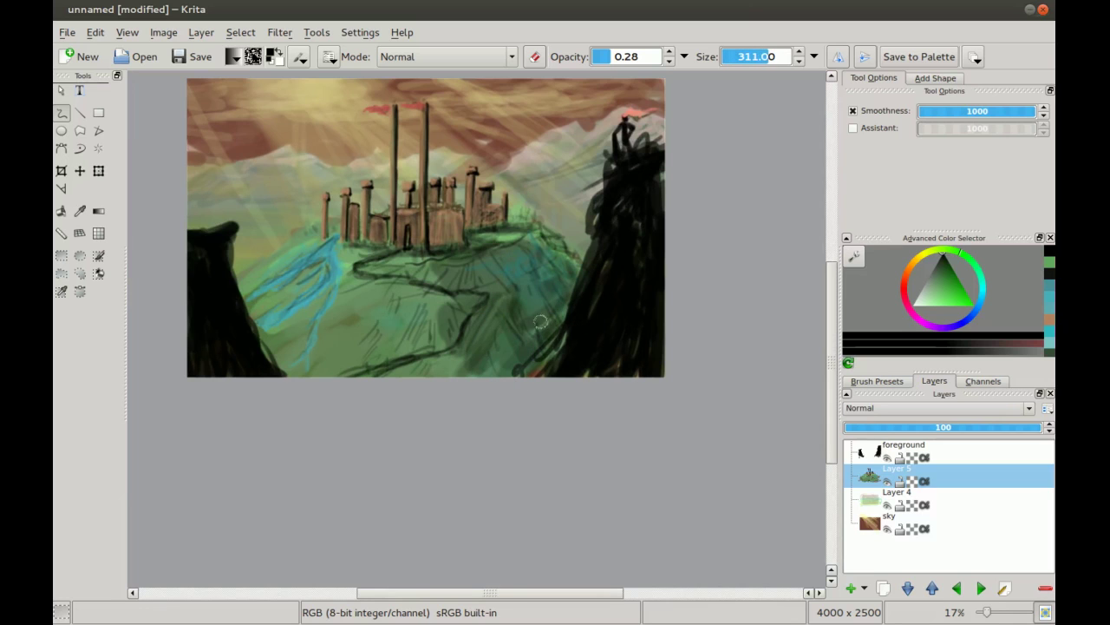
- Add narrower near-black strokes to the steep slope's edge and the lower hillside, starting from brush size 131
{"action": "key", "text": "bracketleft"}
{"action": "key", "text": "bracketleft"}
{"action": "key", "text": "bracketleft"}
{"action": "key", "text": "bracketleft"}
{"action": "left_click_drag", "start_coordinate": [497, 225], "coordinate": [558, 285]}
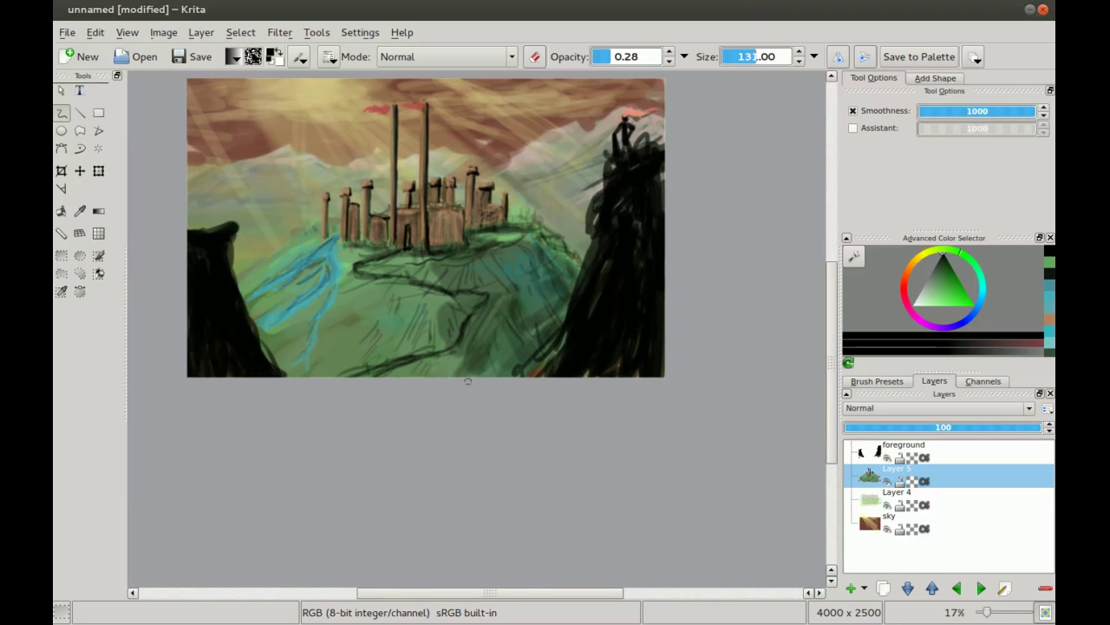
{"action": "key", "text": "bracketright"}
{"action": "key", "text": "bracketright"}
{"action": "mouse_move", "coordinate": [411, 329]}
{"action": "left_mouse_down"}
{"action": "mouse_move", "coordinate": [462, 315]}
{"action": "mouse_move", "coordinate": [445, 328]}
{"action": "mouse_move", "coordinate": [445, 311]}
{"action": "mouse_move", "coordinate": [379, 343]}
{"action": "left_mouse_up"}
{"action": "mouse_move", "coordinate": [472, 354]}
{"action": "left_mouse_down"}
{"action": "mouse_move", "coordinate": [450, 394]}
{"action": "mouse_move", "coordinate": [481, 380]}
{"action": "left_mouse_up"}
{"action": "left_click_drag", "start_coordinate": [544, 313], "coordinate": [530, 351]}
- Shade the hollow enclosed by the winding path and the ground along its bend with near-black strokes at size 71
{"action": "key", "text": "bracketleft"}
{"action": "key", "text": "bracketleft"}
{"action": "key", "text": "bracketleft"}
{"action": "key", "text": "bracketleft"}
{"action": "key", "text": "bracketleft"}
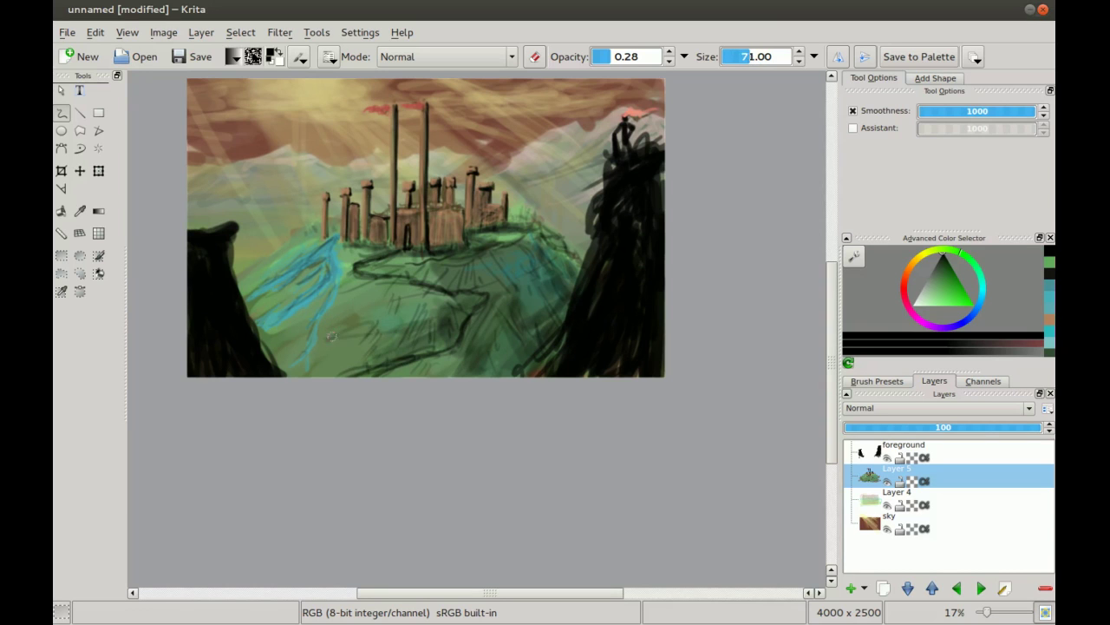
{"action": "mouse_move", "coordinate": [349, 305]}
{"action": "left_mouse_down"}
{"action": "mouse_move", "coordinate": [346, 337]}
{"action": "mouse_move", "coordinate": [359, 313]}
{"action": "mouse_move", "coordinate": [404, 333]}
{"action": "mouse_move", "coordinate": [360, 296]}
{"action": "mouse_move", "coordinate": [357, 330]}
{"action": "mouse_move", "coordinate": [389, 325]}
{"action": "mouse_move", "coordinate": [395, 344]}
{"action": "mouse_move", "coordinate": [353, 332]}
{"action": "mouse_move", "coordinate": [356, 314]}
{"action": "mouse_move", "coordinate": [367, 339]}
{"action": "mouse_move", "coordinate": [342, 369]}
{"action": "mouse_move", "coordinate": [384, 346]}
{"action": "mouse_move", "coordinate": [337, 365]}
{"action": "mouse_move", "coordinate": [325, 340]}
{"action": "mouse_move", "coordinate": [450, 308]}
{"action": "left_mouse_up"}
{"action": "mouse_move", "coordinate": [477, 267]}
{"action": "left_mouse_down"}
{"action": "mouse_move", "coordinate": [521, 312]}
{"action": "mouse_move", "coordinate": [517, 304]}
{"action": "mouse_move", "coordinate": [500, 332]}
{"action": "mouse_move", "coordinate": [550, 294]}
{"action": "mouse_move", "coordinate": [548, 260]}
{"action": "mouse_move", "coordinate": [533, 257]}
{"action": "mouse_move", "coordinate": [558, 284]}
{"action": "mouse_move", "coordinate": [564, 322]}
{"action": "mouse_move", "coordinate": [504, 388]}
{"action": "mouse_move", "coordinate": [468, 346]}
{"action": "left_mouse_up"}
{"action": "mouse_move", "coordinate": [358, 305]}
{"action": "left_mouse_down"}
{"action": "mouse_move", "coordinate": [352, 331]}
{"action": "mouse_move", "coordinate": [398, 337]}
{"action": "mouse_move", "coordinate": [424, 325]}
{"action": "left_mouse_up"}
- Darken the grass between the blue streams and below the nearest castle tower, reducing the brush size to 61
{"action": "left_click_drag", "start_coordinate": [288, 292], "coordinate": [263, 304]}
{"action": "key", "text": "bracketleft"}
{"action": "key", "text": "bracketleft"}
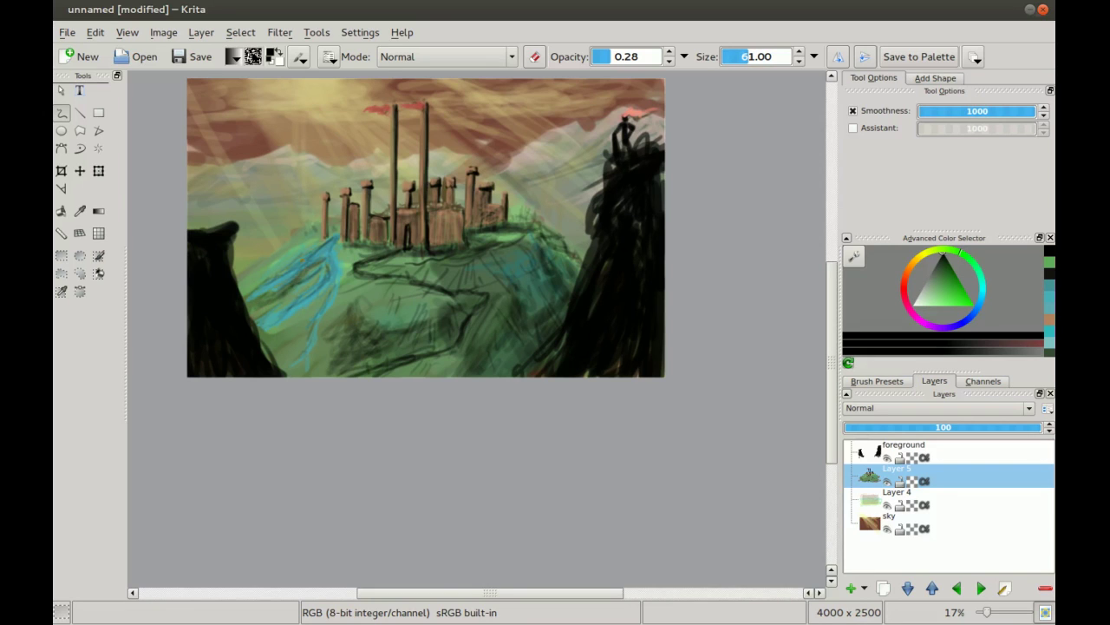
{"action": "mouse_move", "coordinate": [300, 270]}
{"action": "left_mouse_down"}
{"action": "mouse_move", "coordinate": [258, 289]}
{"action": "mouse_move", "coordinate": [284, 328]}
{"action": "left_mouse_up"}
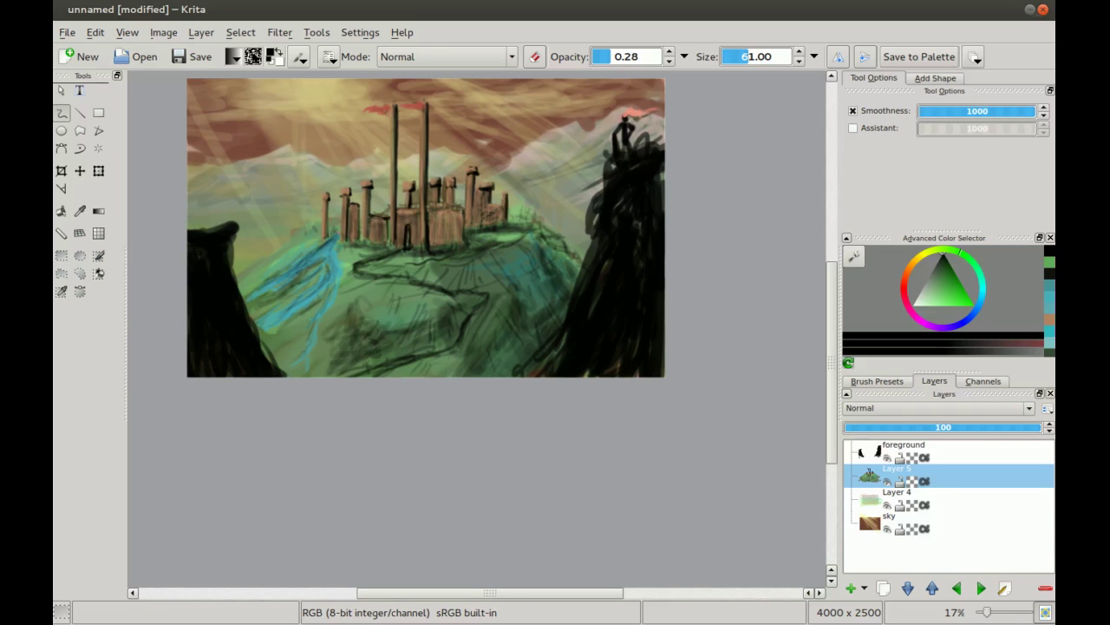
{"action": "left_click_drag", "start_coordinate": [323, 241], "coordinate": [347, 259]}
{"action": "mouse_move", "coordinate": [325, 239]}
{"action": "left_mouse_down"}
{"action": "mouse_move", "coordinate": [372, 254]}
{"action": "mouse_move", "coordinate": [375, 204]}
{"action": "left_mouse_up"}
- Shade the castle tower above the streams with a vertical translucent near-black stroke at size 41
{"action": "key", "text": "minus"}
{"action": "key", "text": "plus"}
{"action": "scroll", "coordinate": [374, 202], "scroll_direction": "up", "scroll_amount": 2}
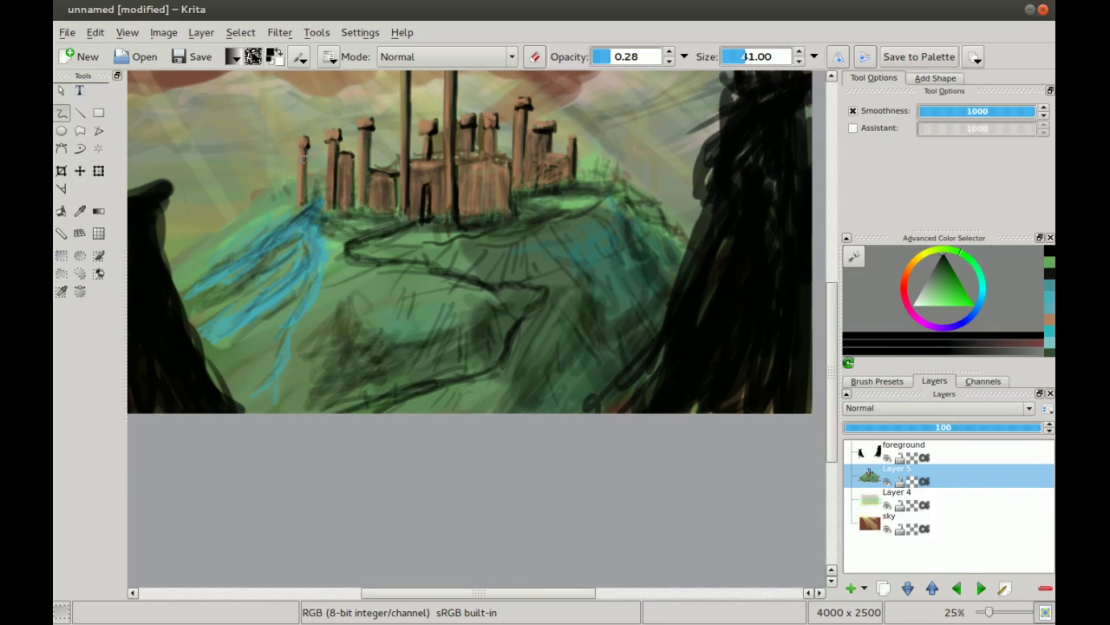
{"action": "left_click_drag", "start_coordinate": [303, 147], "coordinate": [305, 188]}
{"action": "scroll", "coordinate": [340, 188], "scroll_direction": "down", "scroll_amount": 3}
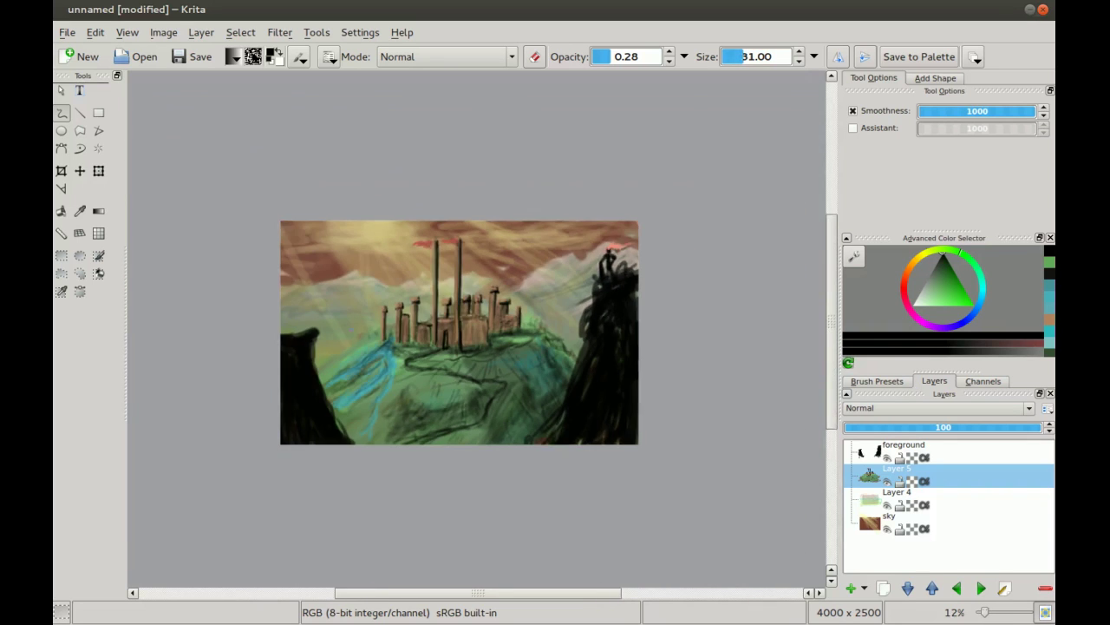
- Check the whole painting, then pick a mid green and touch up the castle's end near the large cliff at size 31
{"action": "scroll", "coordinate": [378, 283], "scroll_direction": "up", "scroll_amount": 2}
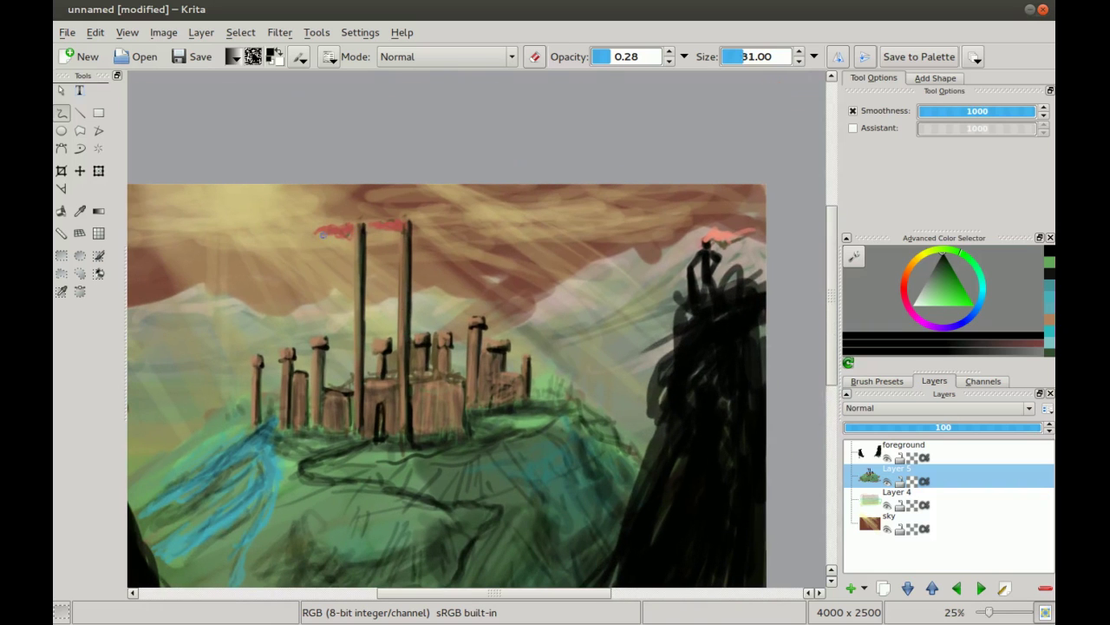
{"action": "scroll", "coordinate": [321, 232], "scroll_direction": "down", "scroll_amount": 2}
{"action": "scroll", "coordinate": [314, 288], "scroll_direction": "up", "scroll_amount": 1}
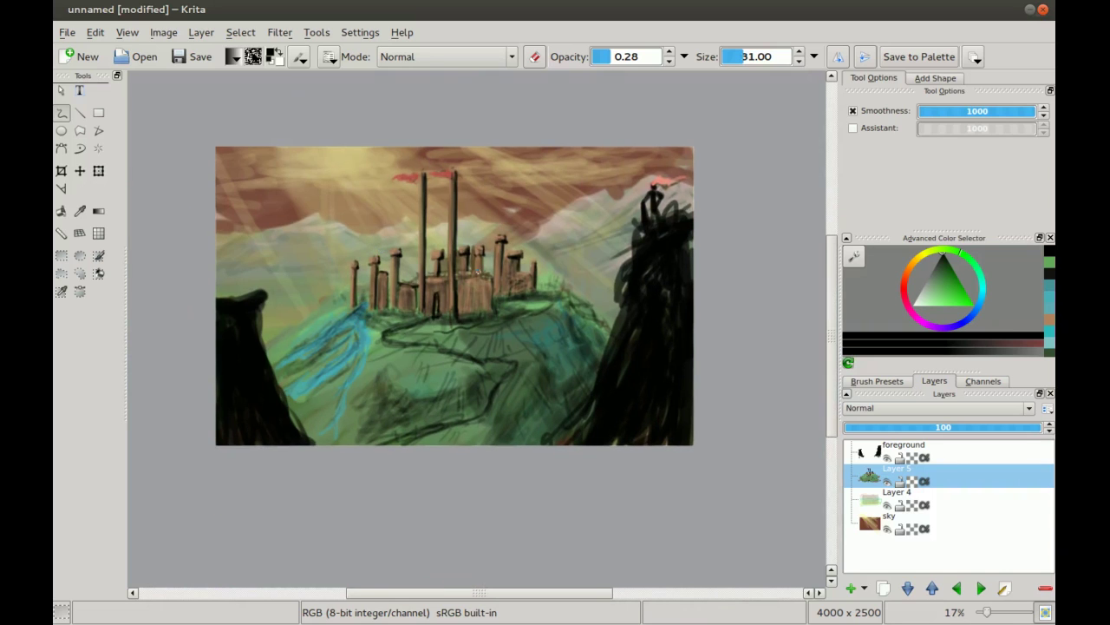
{"action": "left_click_drag", "start_coordinate": [478, 273], "coordinate": [422, 274]}
{"action": "left_click", "coordinate": [945, 291]}
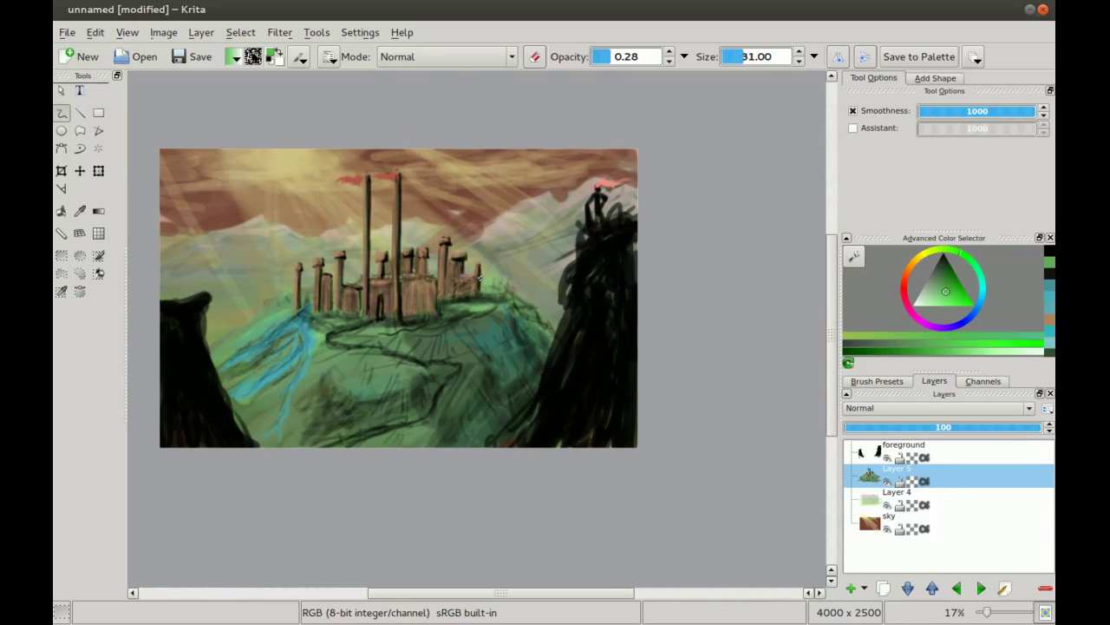
{"action": "left_click_drag", "start_coordinate": [486, 243], "coordinate": [528, 230]}
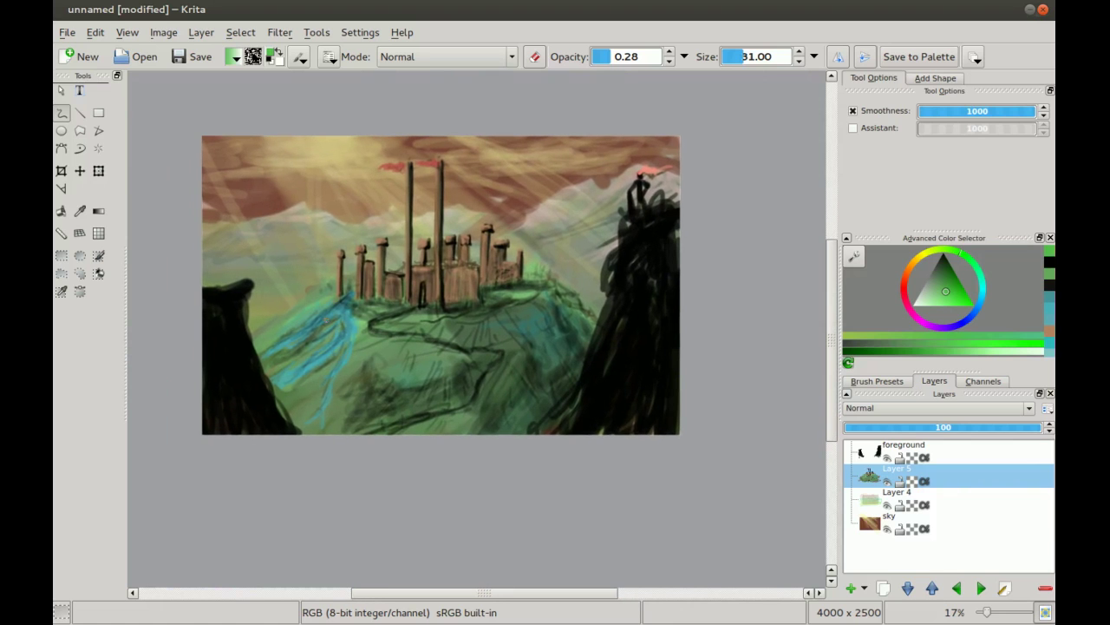
- Select Layer 4, then hide it and show it again to check which parts of the landscape it holds
{"action": "left_click", "coordinate": [867, 505]}
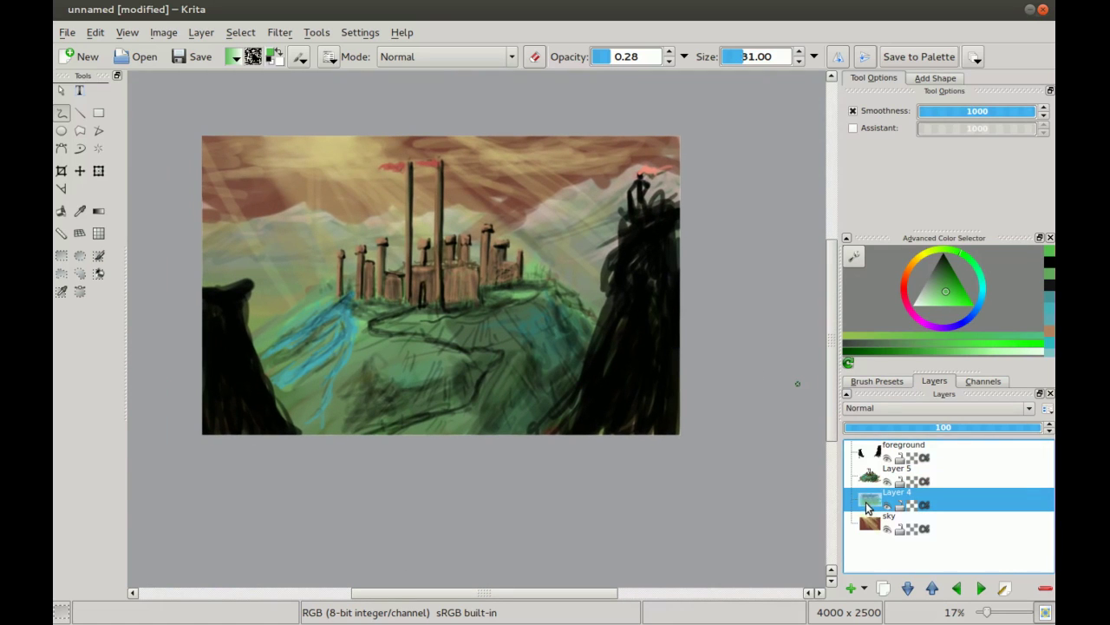
{"action": "left_click", "coordinate": [886, 507]}
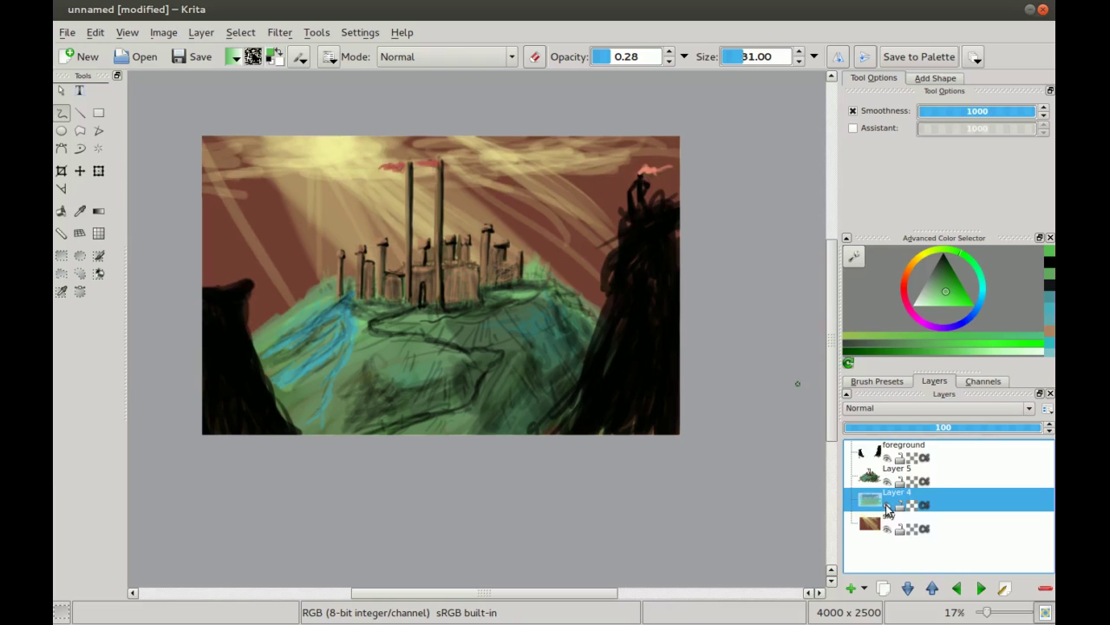
{"action": "left_click", "coordinate": [886, 506]}
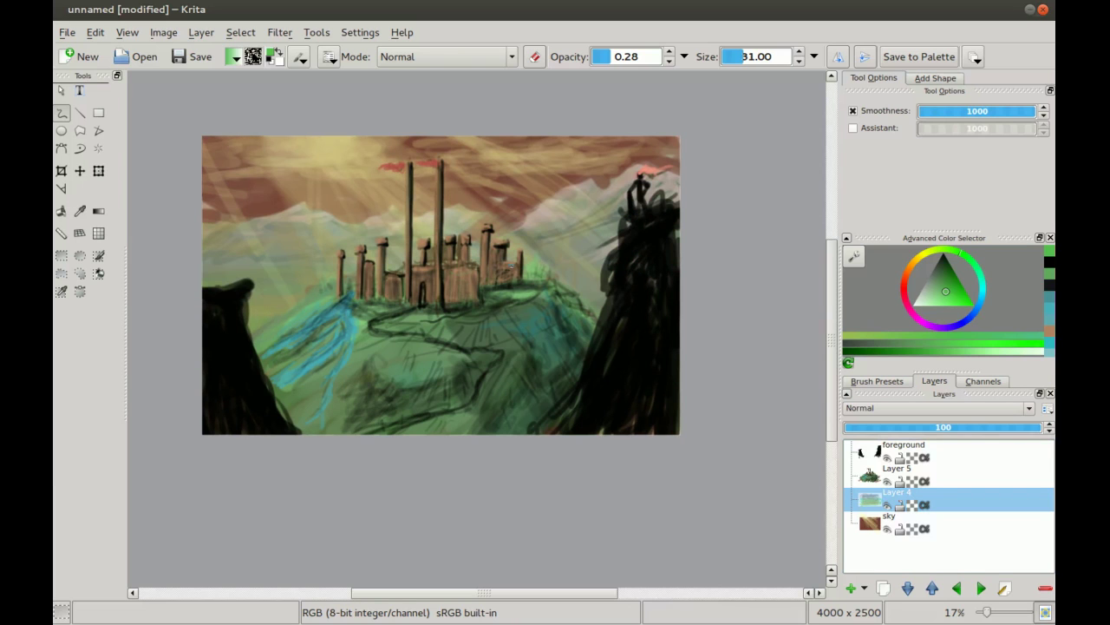
- Sample colours from the distant mountains and touch up the left-hand ridge at 0.28 opacity, enlarging the brush to 71
{"action": "left_click_drag", "start_coordinate": [284, 259], "coordinate": [356, 293]}
{"action": "key", "text": "plus"}
{"action": "left_click", "coordinate": [304, 227], "text": "ctrl"}
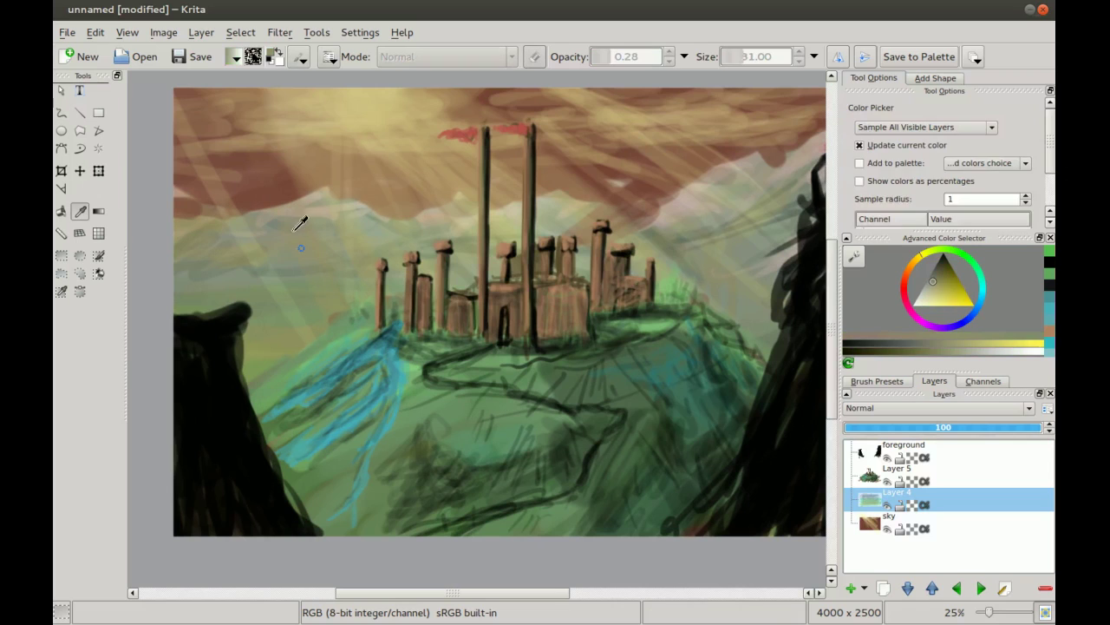
{"action": "left_click_drag", "start_coordinate": [305, 226], "coordinate": [315, 234]}
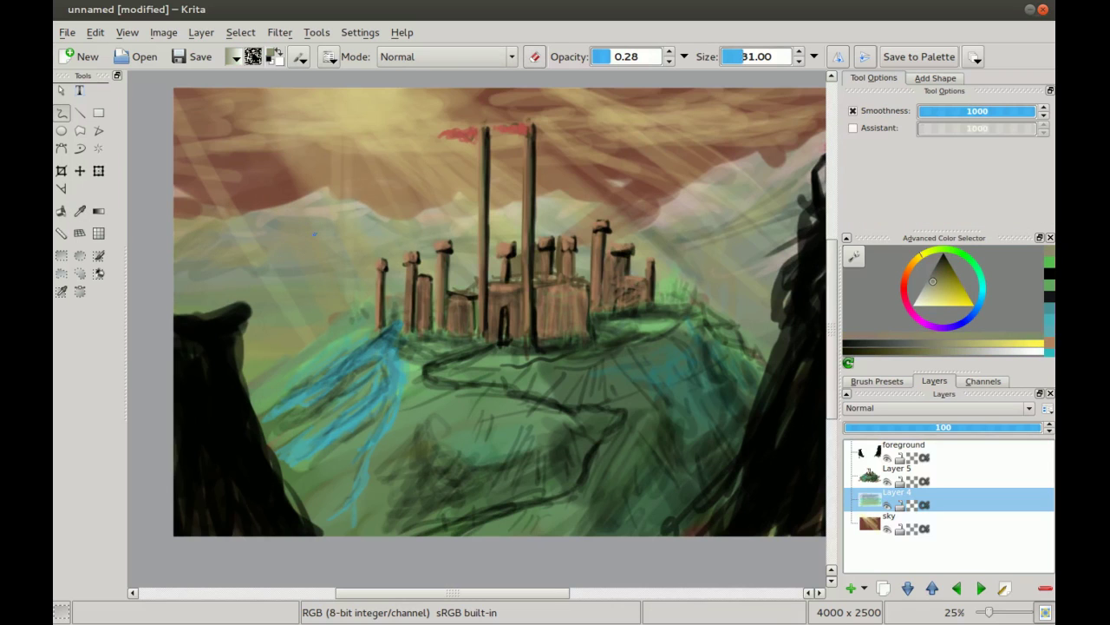
{"action": "left_click", "coordinate": [319, 200], "text": "ctrl"}
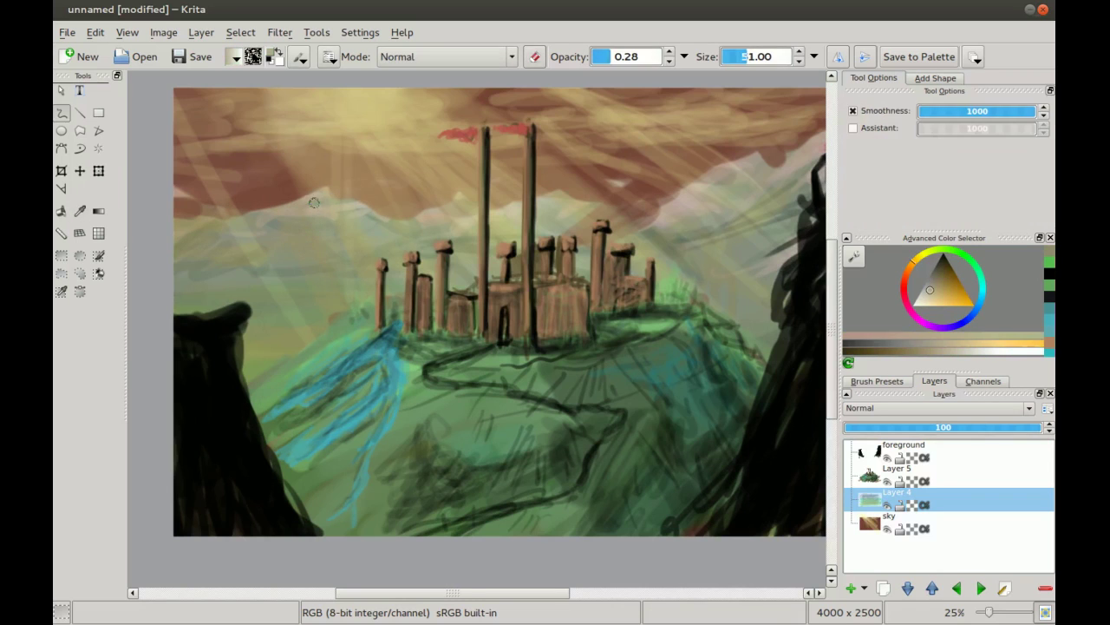
{"action": "key", "text": "]"}
{"action": "left_click_drag", "start_coordinate": [316, 202], "coordinate": [312, 207]}
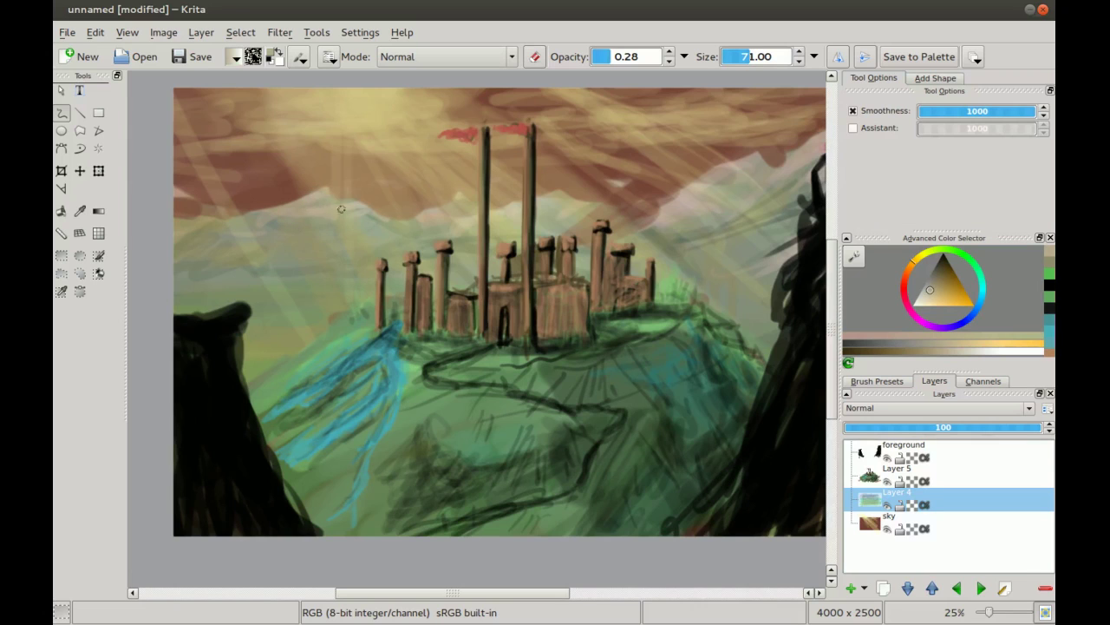
- Repaint the left-hand mountain ridge and slopes in sampled pale tan and olive at 1.00 opacity and size 71
{"action": "left_click_drag", "start_coordinate": [628, 56], "coordinate": [673, 67]}
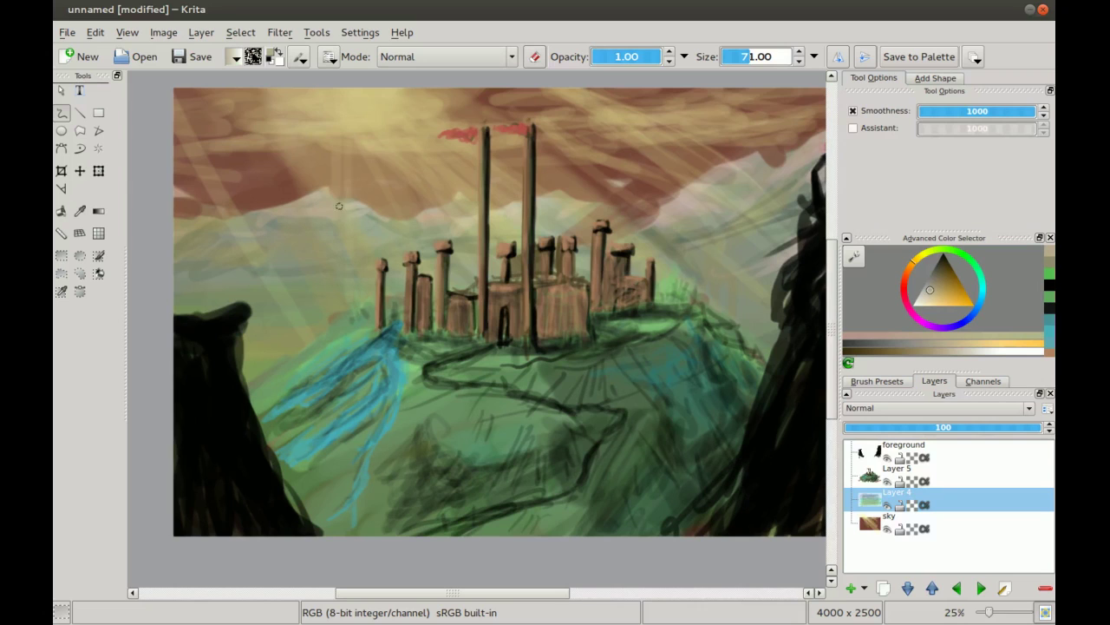
{"action": "mouse_move", "coordinate": [302, 215]}
{"action": "left_mouse_down"}
{"action": "mouse_move", "coordinate": [206, 236]}
{"action": "mouse_move", "coordinate": [278, 210]}
{"action": "mouse_move", "coordinate": [201, 228]}
{"action": "mouse_move", "coordinate": [211, 228]}
{"action": "mouse_move", "coordinate": [200, 216]}
{"action": "mouse_move", "coordinate": [226, 221]}
{"action": "mouse_move", "coordinate": [193, 216]}
{"action": "left_mouse_up"}
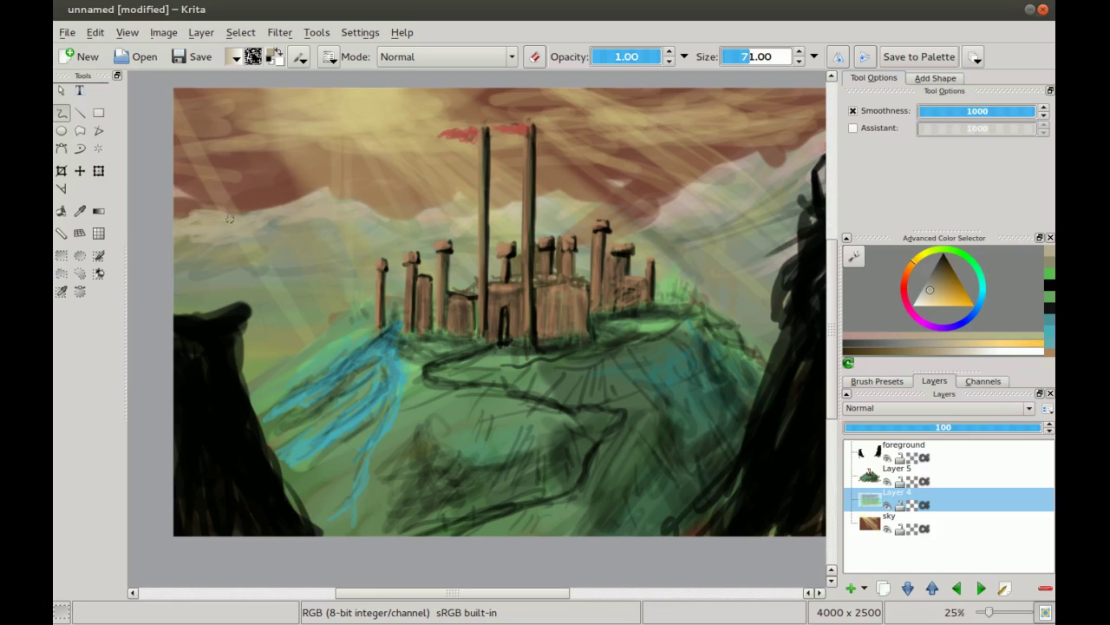
{"action": "left_click", "coordinate": [307, 243], "text": "ctrl"}
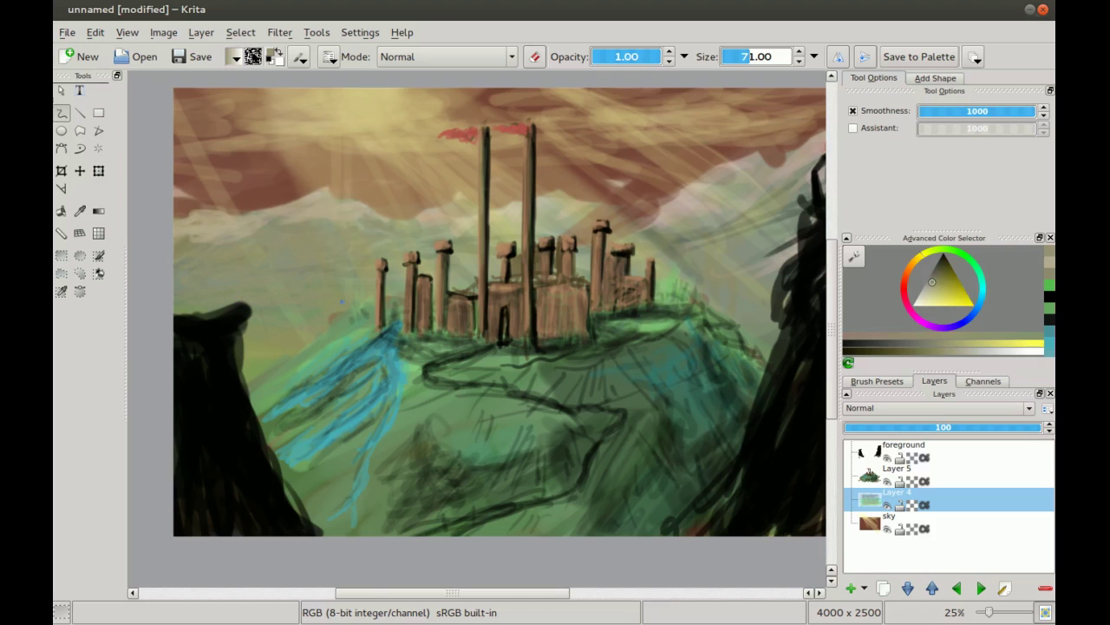
{"action": "left_click_drag", "start_coordinate": [459, 231], "coordinate": [349, 284]}
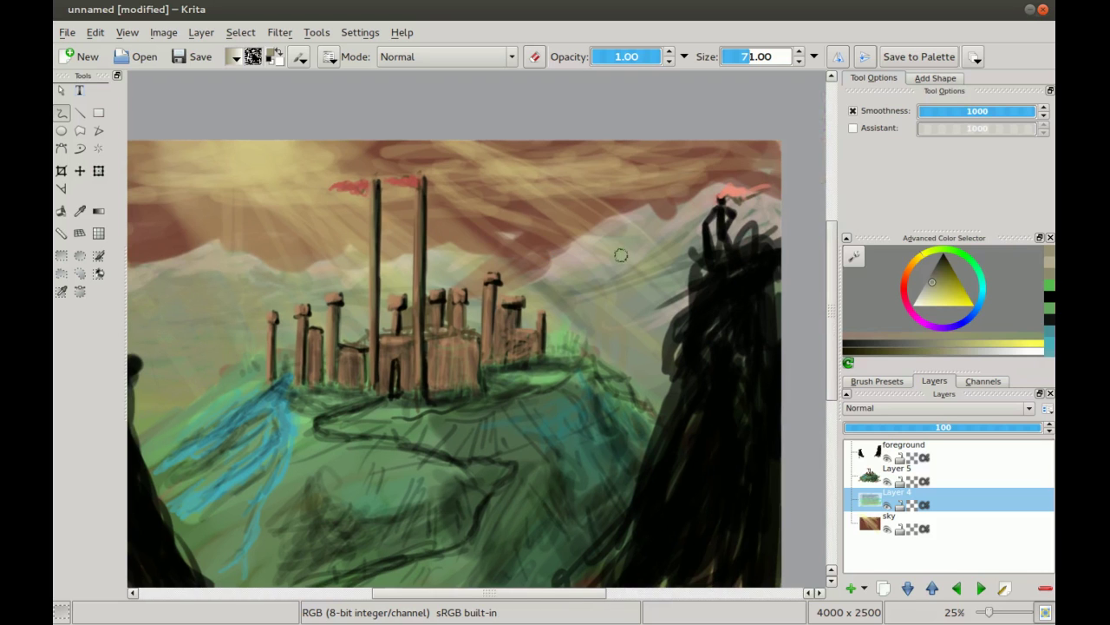
- Paint pale pink peaks behind the castle's right-hand towers and along the adjoining mountain ridge, using a sampled mountain colour
{"action": "left_click", "coordinate": [579, 253], "text": "ctrl"}
{"action": "mouse_move", "coordinate": [550, 271]}
{"action": "left_mouse_down"}
{"action": "mouse_move", "coordinate": [498, 236]}
{"action": "mouse_move", "coordinate": [482, 257]}
{"action": "mouse_move", "coordinate": [523, 271]}
{"action": "mouse_move", "coordinate": [491, 260]}
{"action": "left_mouse_up"}
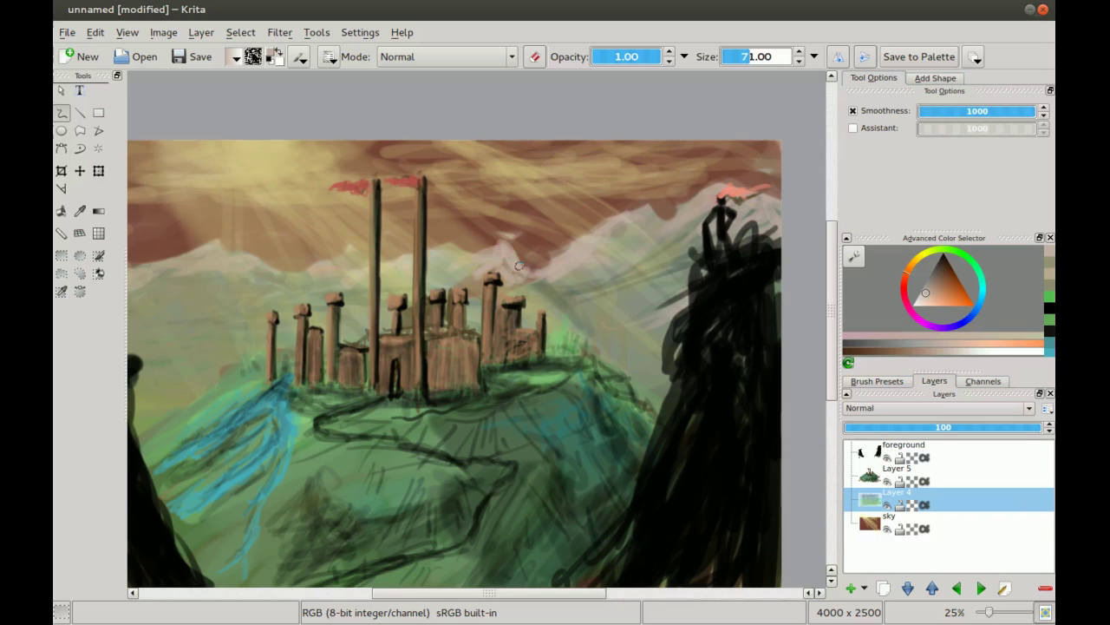
{"action": "left_click_drag", "start_coordinate": [528, 283], "coordinate": [547, 278]}
{"action": "mouse_move", "coordinate": [588, 242]}
{"action": "left_mouse_down"}
{"action": "mouse_move", "coordinate": [519, 277]}
{"action": "mouse_move", "coordinate": [566, 244]}
{"action": "mouse_move", "coordinate": [599, 261]}
{"action": "left_mouse_up"}
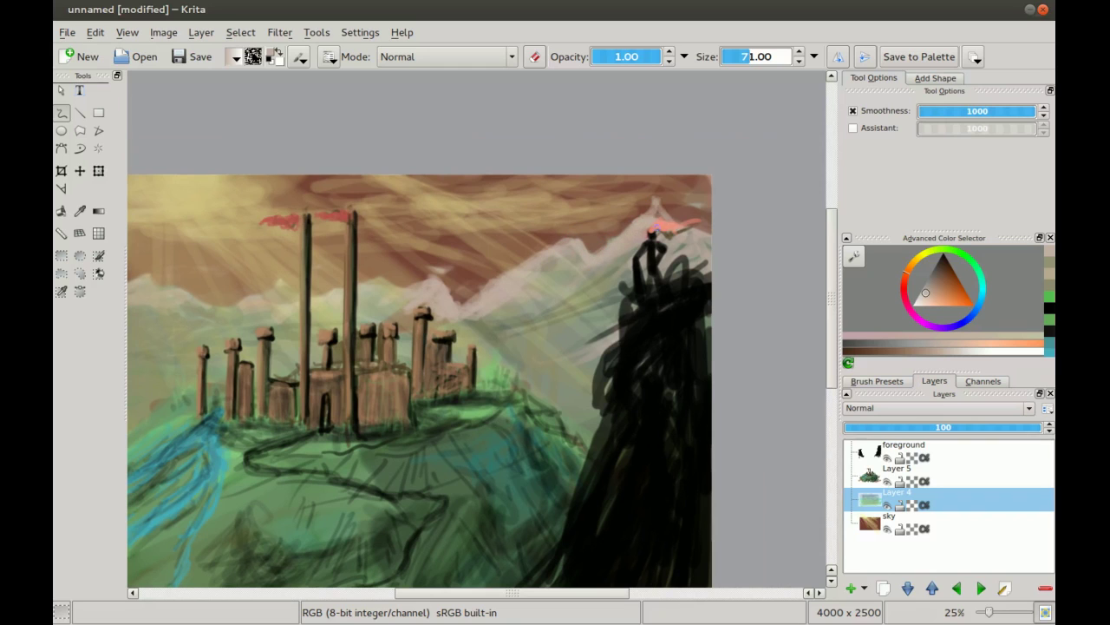
- Paint a tall pale pink peak behind the cliff-top figure and shade the mountain slope below with sampled grey-green
{"action": "mouse_move", "coordinate": [655, 209]}
{"action": "left_mouse_down"}
{"action": "mouse_move", "coordinate": [681, 231]}
{"action": "mouse_move", "coordinate": [680, 213]}
{"action": "mouse_move", "coordinate": [710, 228]}
{"action": "mouse_move", "coordinate": [649, 213]}
{"action": "left_mouse_up"}
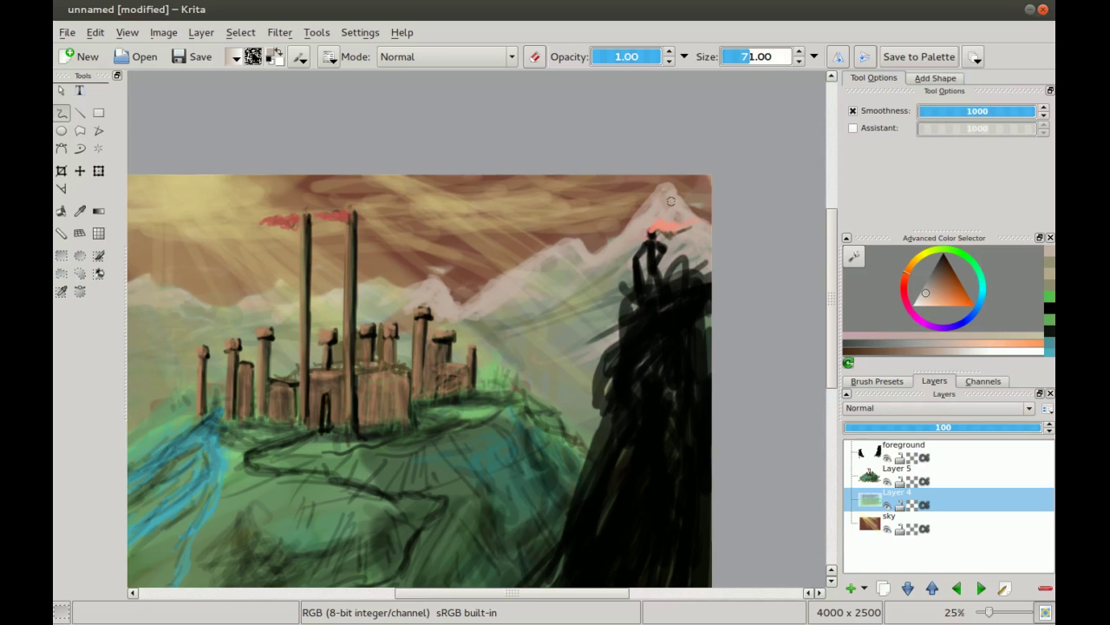
{"action": "left_click_drag", "start_coordinate": [569, 260], "coordinate": [530, 312]}
{"action": "left_click", "coordinate": [557, 352], "text": "ctrl"}
{"action": "left_click_drag", "start_coordinate": [590, 274], "coordinate": [579, 291]}
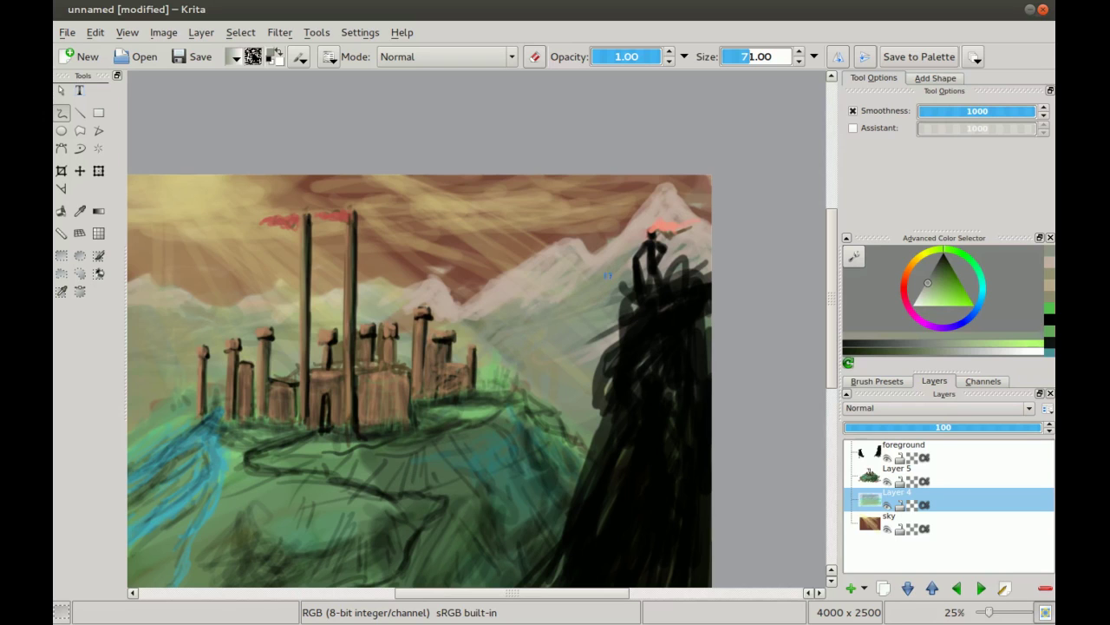
- Sample a grey-green from the mountains behind the castle and touch up the slope around the tall poles
{"action": "mouse_move", "coordinate": [450, 318]}
{"action": "left_mouse_down"}
{"action": "mouse_move", "coordinate": [433, 327]}
{"action": "mouse_move", "coordinate": [490, 319]}
{"action": "left_mouse_up"}
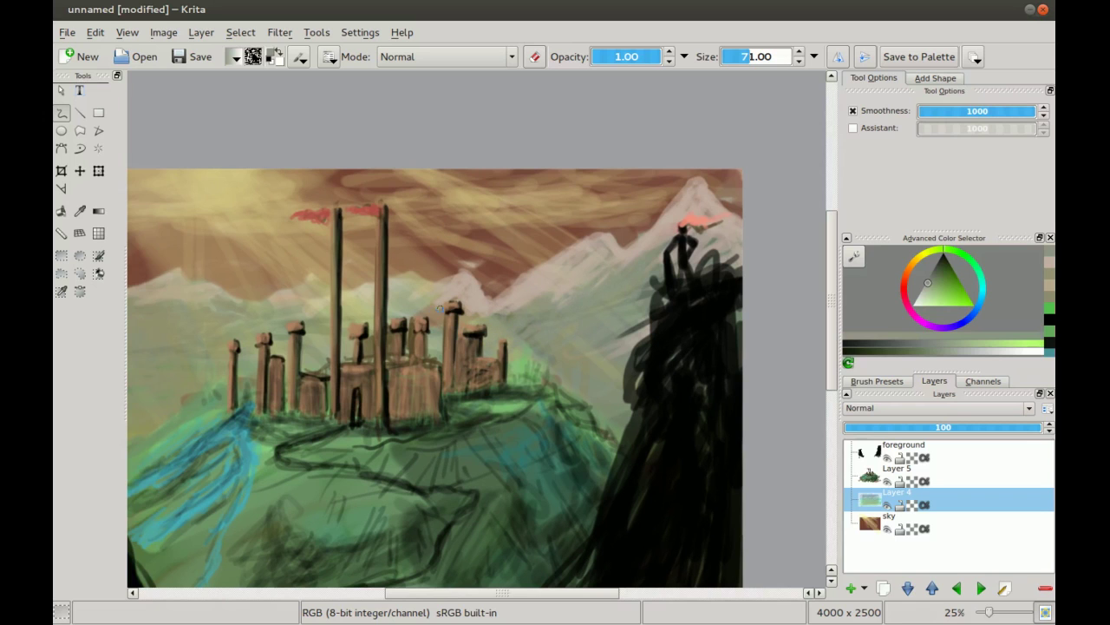
{"action": "left_click_drag", "start_coordinate": [353, 323], "coordinate": [403, 349]}
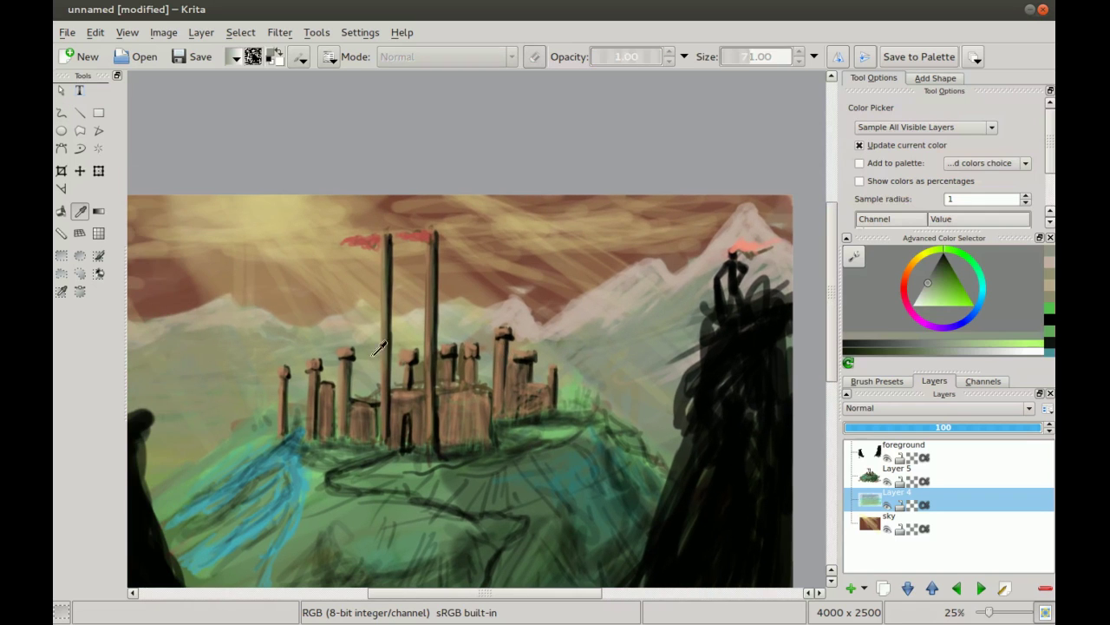
{"action": "left_click", "coordinate": [375, 357], "text": "ctrl"}
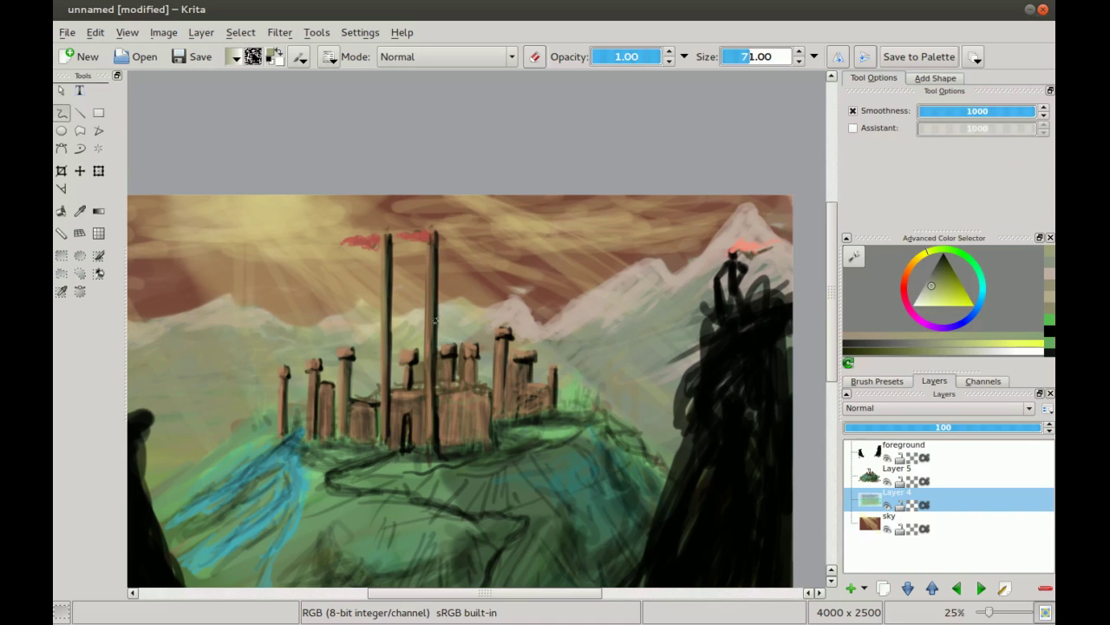
- Repaint the mountain peak behind the castle's right-hand towers in sampled pale pink
{"action": "left_click", "coordinate": [521, 297], "text": "ctrl"}
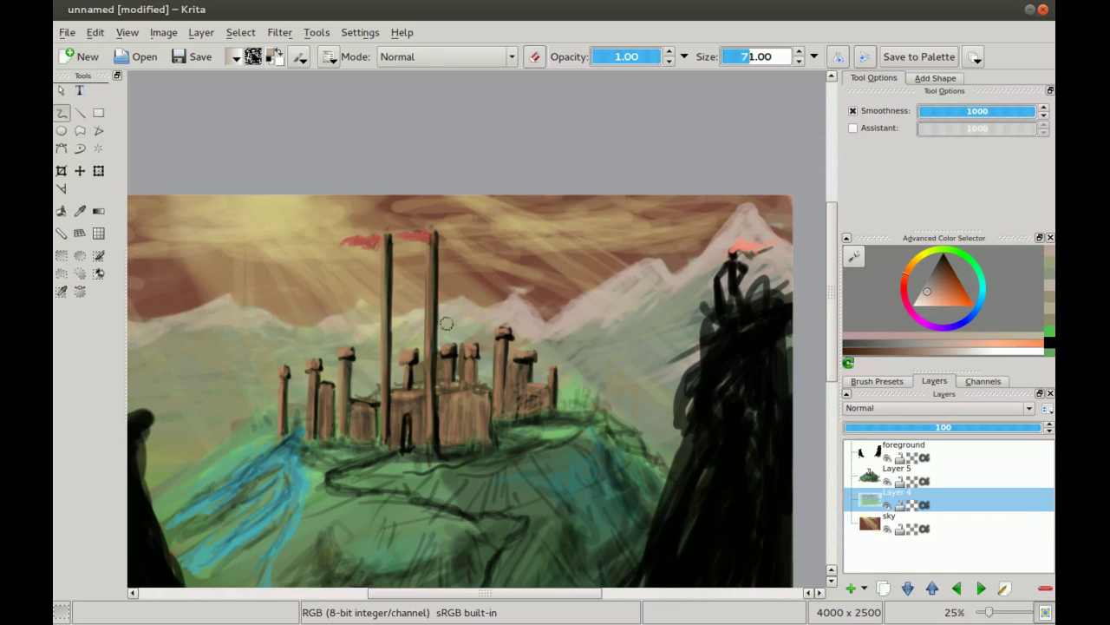
{"action": "scroll", "coordinate": [389, 335], "scroll_direction": "down", "scroll_amount": 2}
{"action": "scroll", "coordinate": [404, 308], "scroll_direction": "up", "scroll_amount": 1}
{"action": "scroll", "coordinate": [403, 308], "scroll_direction": "up", "scroll_amount": 1}
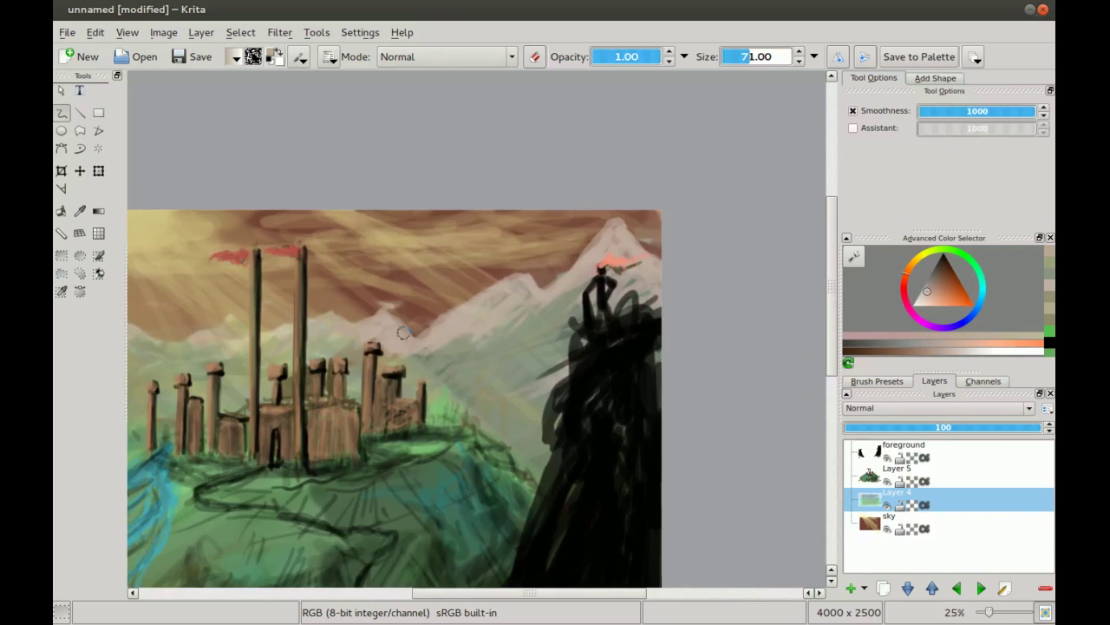
{"action": "mouse_move", "coordinate": [353, 328]}
{"action": "left_mouse_down"}
{"action": "mouse_move", "coordinate": [390, 307]}
{"action": "mouse_move", "coordinate": [423, 339]}
{"action": "left_mouse_up"}
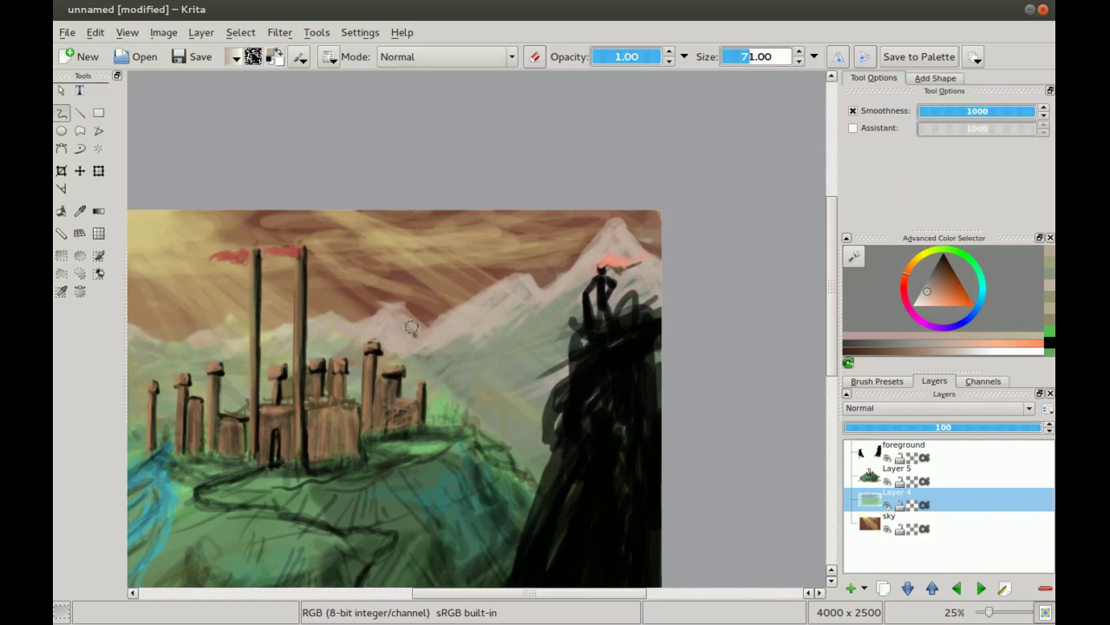
{"action": "mouse_move", "coordinate": [354, 327]}
{"action": "left_mouse_down"}
{"action": "mouse_move", "coordinate": [423, 253]}
{"action": "mouse_move", "coordinate": [419, 316]}
{"action": "mouse_move", "coordinate": [418, 302]}
{"action": "mouse_move", "coordinate": [315, 332]}
{"action": "mouse_move", "coordinate": [413, 298]}
{"action": "mouse_move", "coordinate": [373, 291]}
{"action": "left_mouse_up"}
- Sharpen the outline of the pink peak beside the castle, switching briefly to Erase mode before painting again
{"action": "key", "text": "e"}
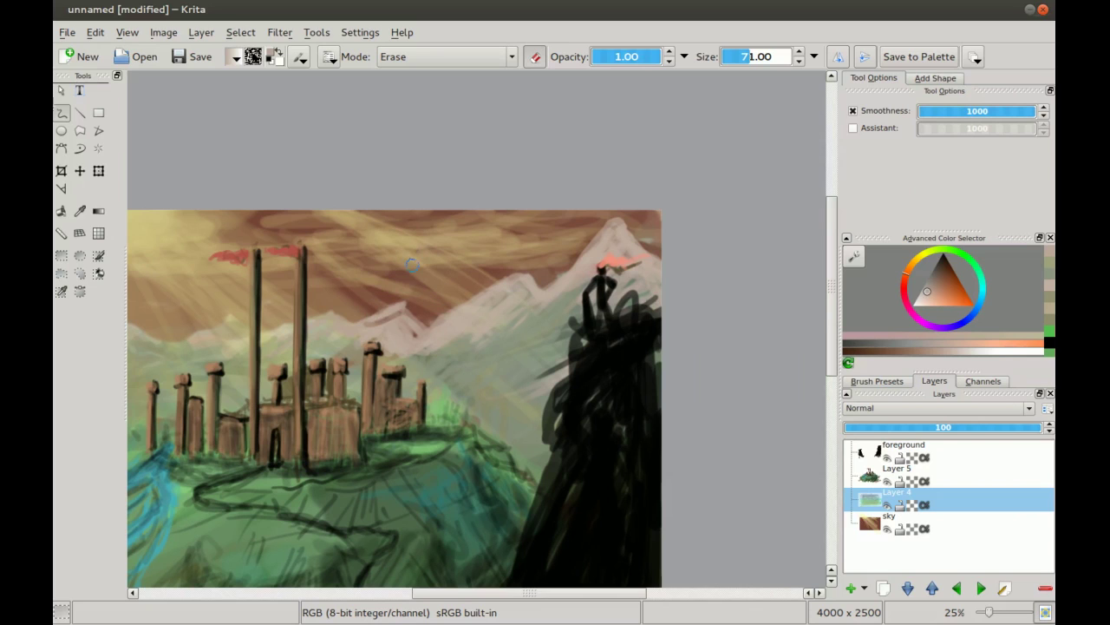
{"action": "key", "text": "e"}
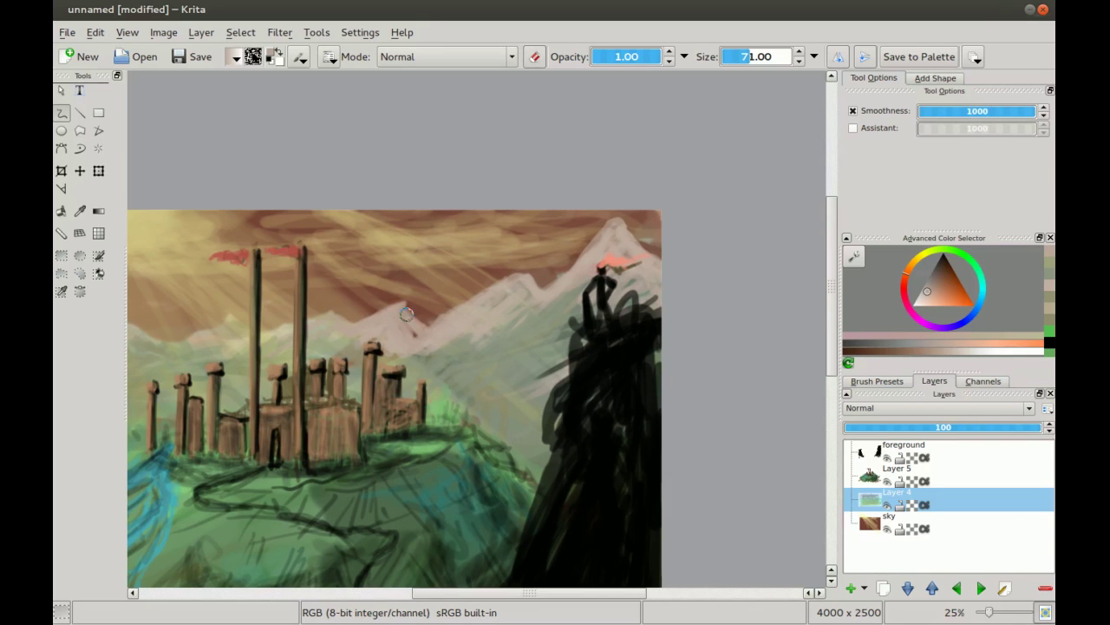
{"action": "left_click_drag", "start_coordinate": [430, 320], "coordinate": [361, 351]}
{"action": "left_click_drag", "start_coordinate": [513, 291], "coordinate": [461, 323]}
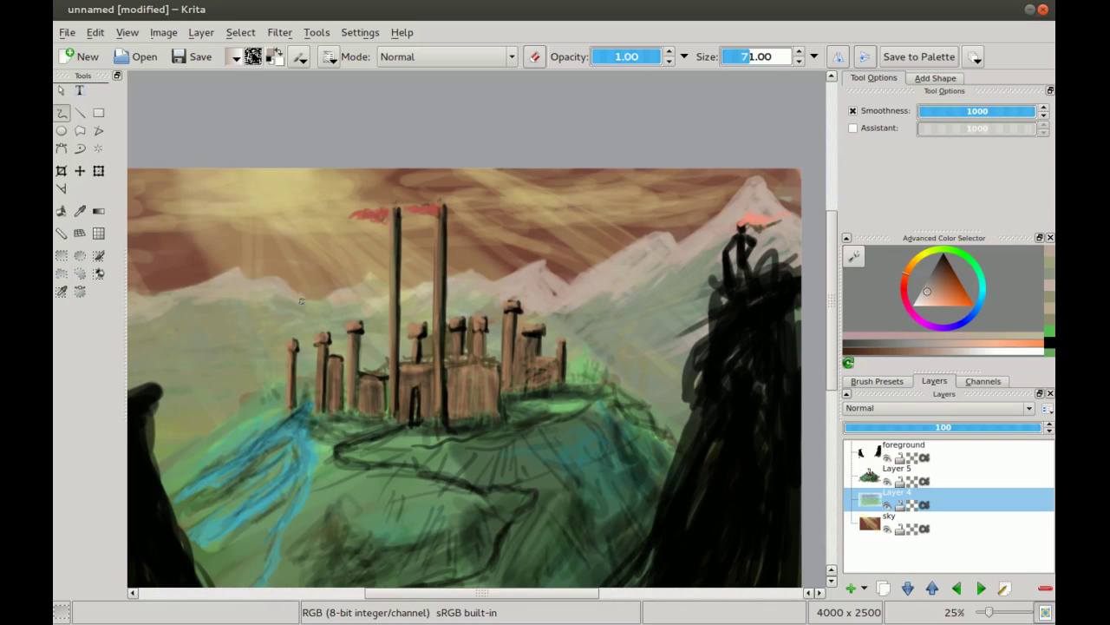
- Touch up the left-hand ridge in pale pink and the slope between castle and cliff in sampled grey-green
{"action": "mouse_move", "coordinate": [214, 283]}
{"action": "left_mouse_down"}
{"action": "mouse_move", "coordinate": [311, 280]}
{"action": "mouse_move", "coordinate": [327, 255]}
{"action": "left_mouse_up"}
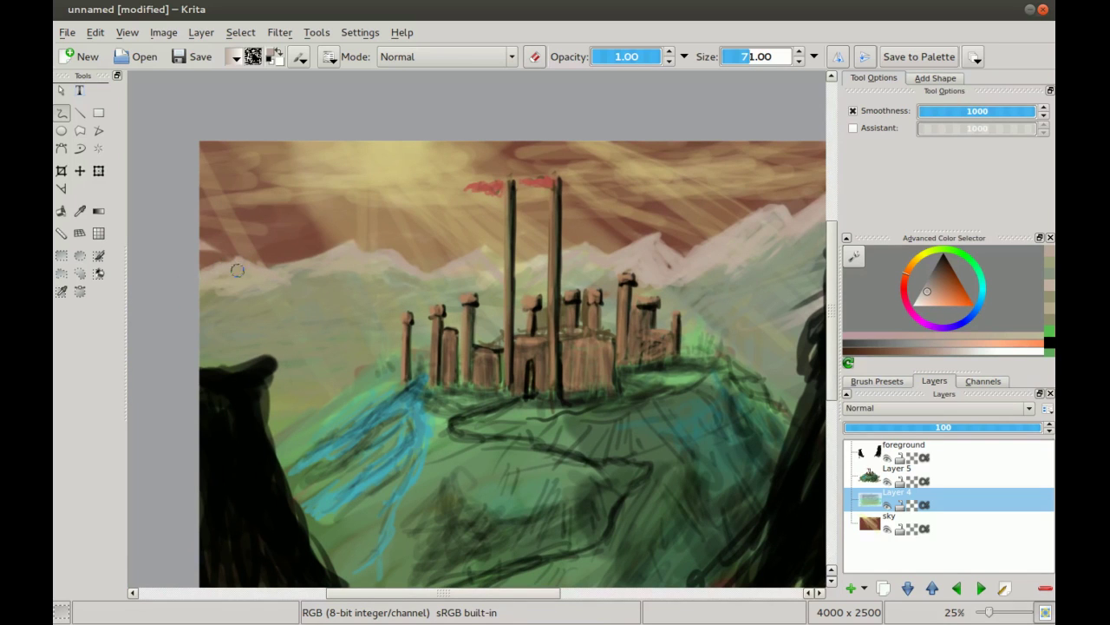
{"action": "left_click_drag", "start_coordinate": [337, 329], "coordinate": [250, 325]}
{"action": "key", "text": "ctrl+minus"}
{"action": "key", "text": "ctrl+minus"}
{"action": "mouse_move", "coordinate": [373, 303]}
{"action": "left_mouse_down"}
{"action": "mouse_move", "coordinate": [336, 333]}
{"action": "mouse_move", "coordinate": [326, 304]}
{"action": "mouse_move", "coordinate": [256, 299]}
{"action": "left_mouse_up"}
{"action": "key", "text": "ctrl+plus"}
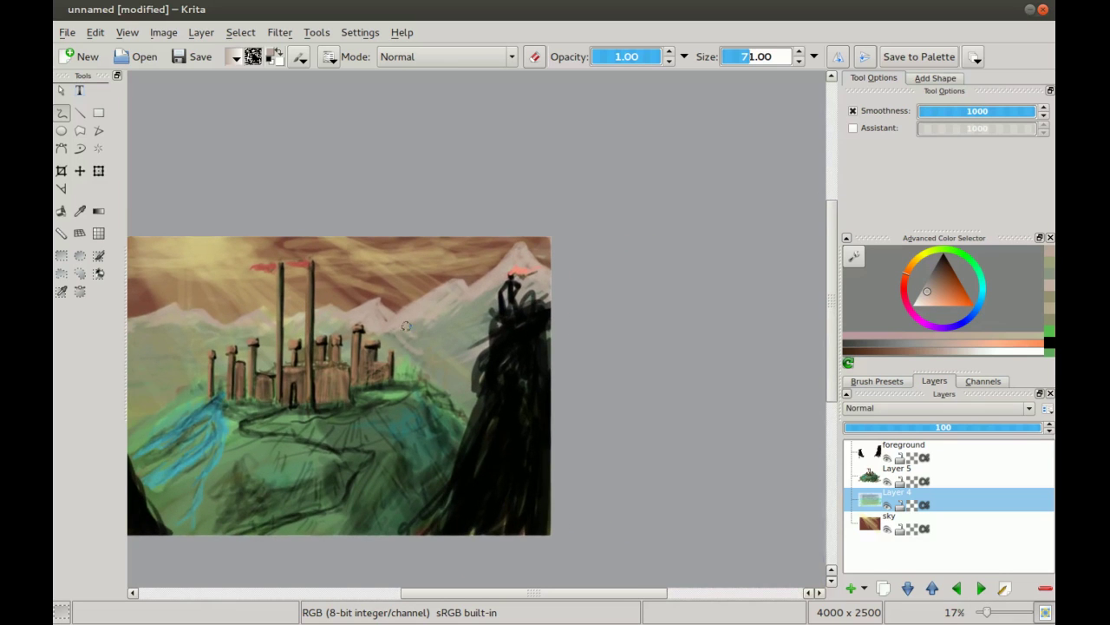
{"action": "left_click", "coordinate": [423, 334], "text": "ctrl"}
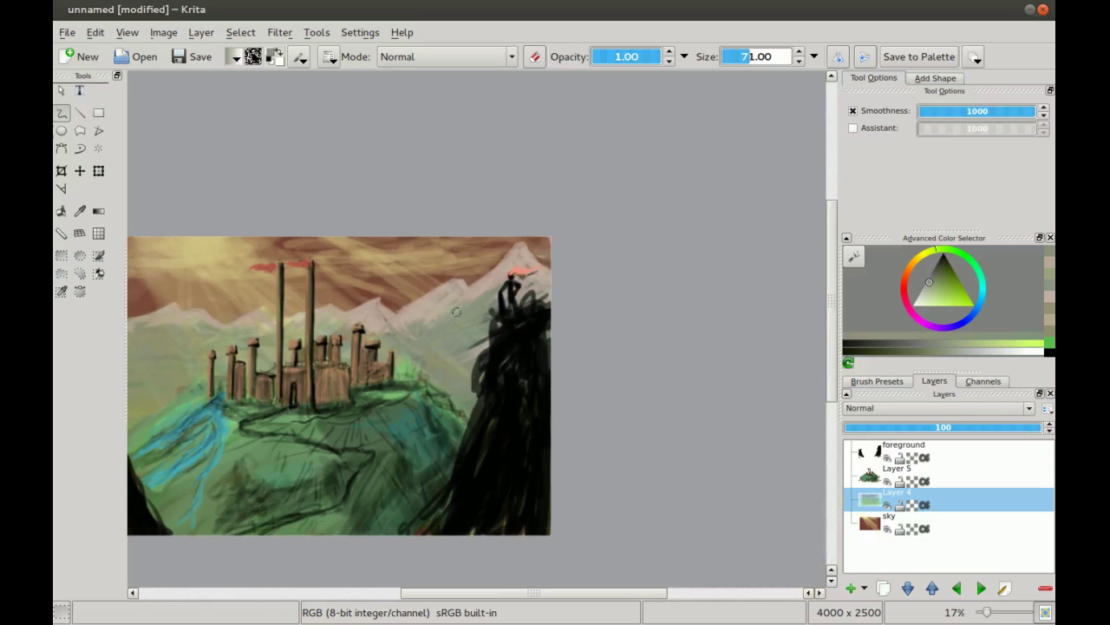
{"action": "left_click_drag", "start_coordinate": [252, 339], "coordinate": [370, 309]}
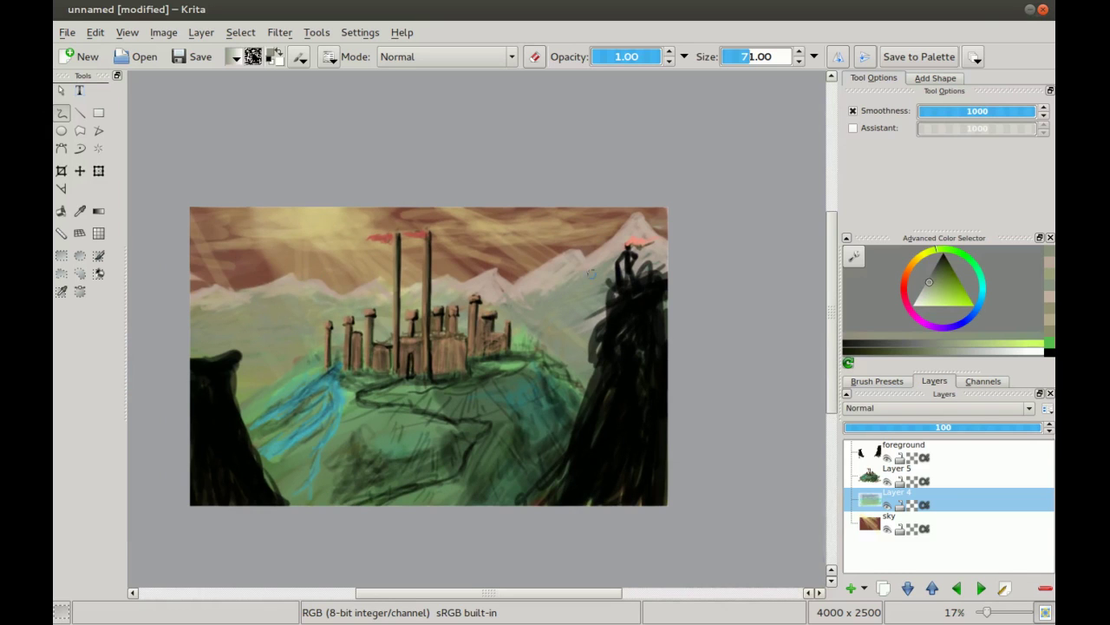
- Paint the lower left-hand mountain slopes with a green sampled from the hill, enlarging the brush to 161
{"action": "left_click", "coordinate": [365, 401], "text": "ctrl"}
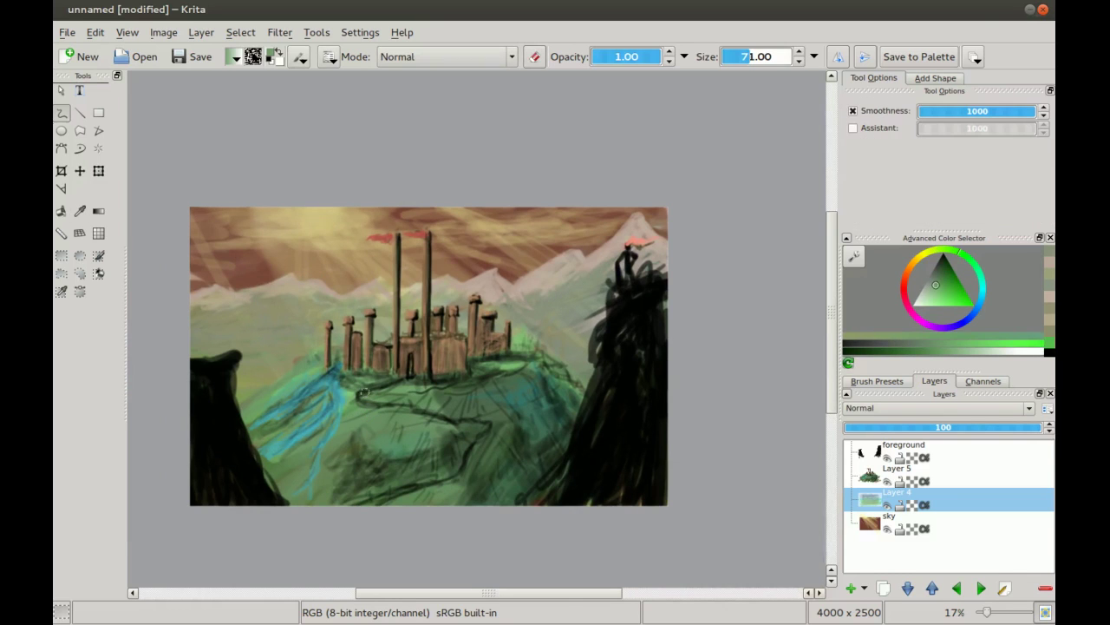
{"action": "key", "text": "bracketright"}
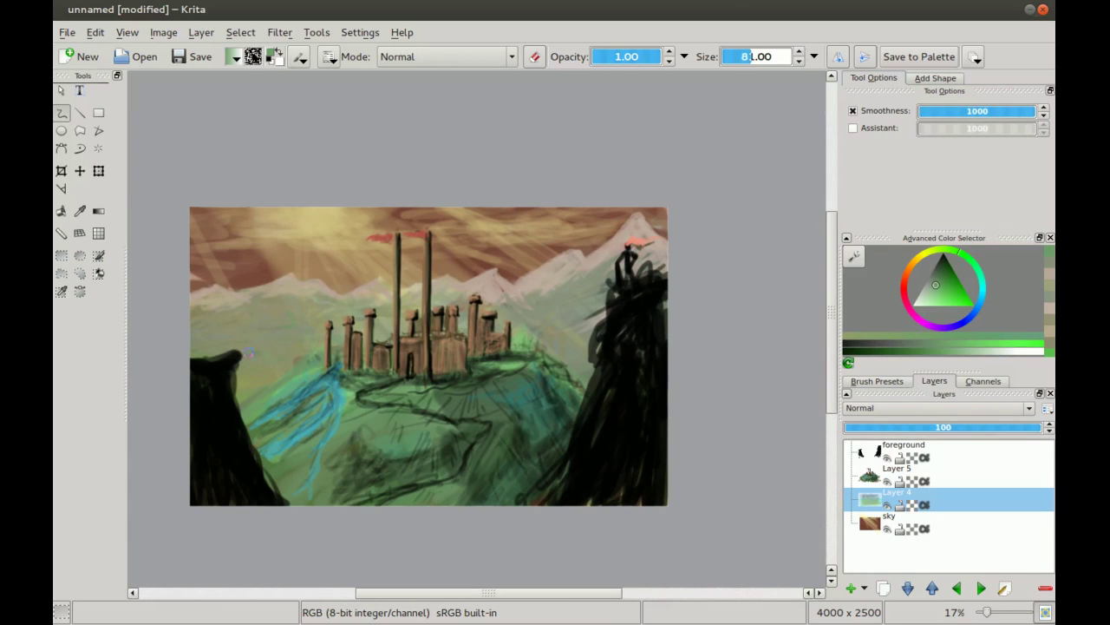
{"action": "key", "text": "bracketright"}
{"action": "key", "text": "bracketright"}
{"action": "key", "text": "bracketright"}
{"action": "key", "text": "bracketright"}
{"action": "key", "text": "bracketright"}
- Glaze the mountain slopes on both sides of the castle in dark reddish brown at 0.45 opacity, reducing the brush to 101
{"action": "left_click", "coordinate": [908, 288]}
{"action": "left_click_drag", "start_coordinate": [935, 285], "coordinate": [938, 275]}
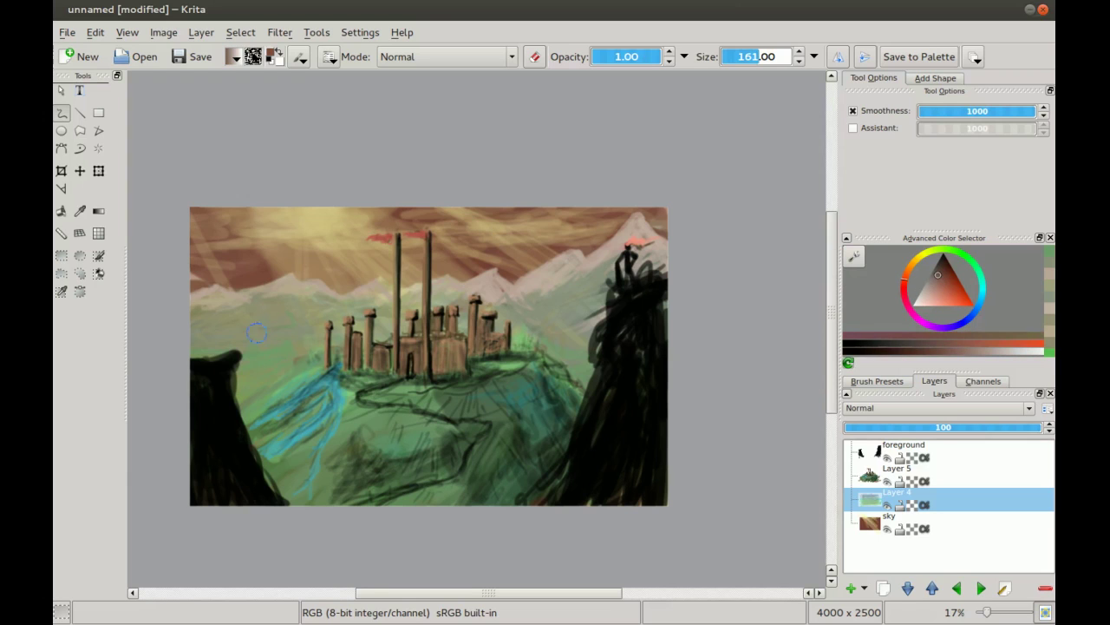
{"action": "left_click_drag", "start_coordinate": [269, 348], "coordinate": [285, 357]}
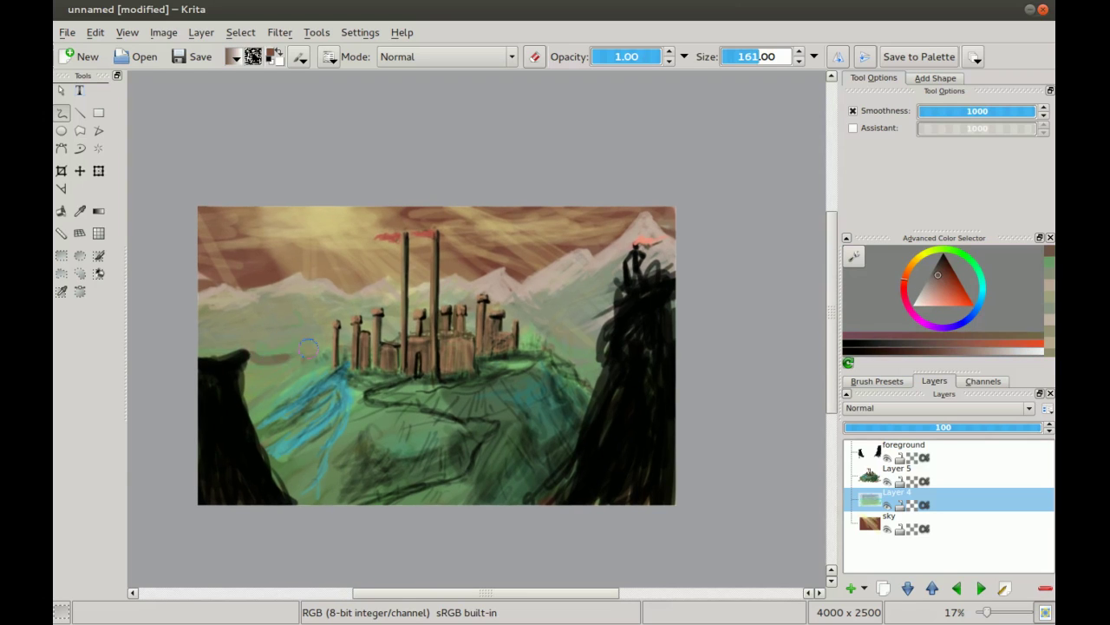
{"action": "left_click_drag", "start_coordinate": [628, 55], "coordinate": [623, 56]}
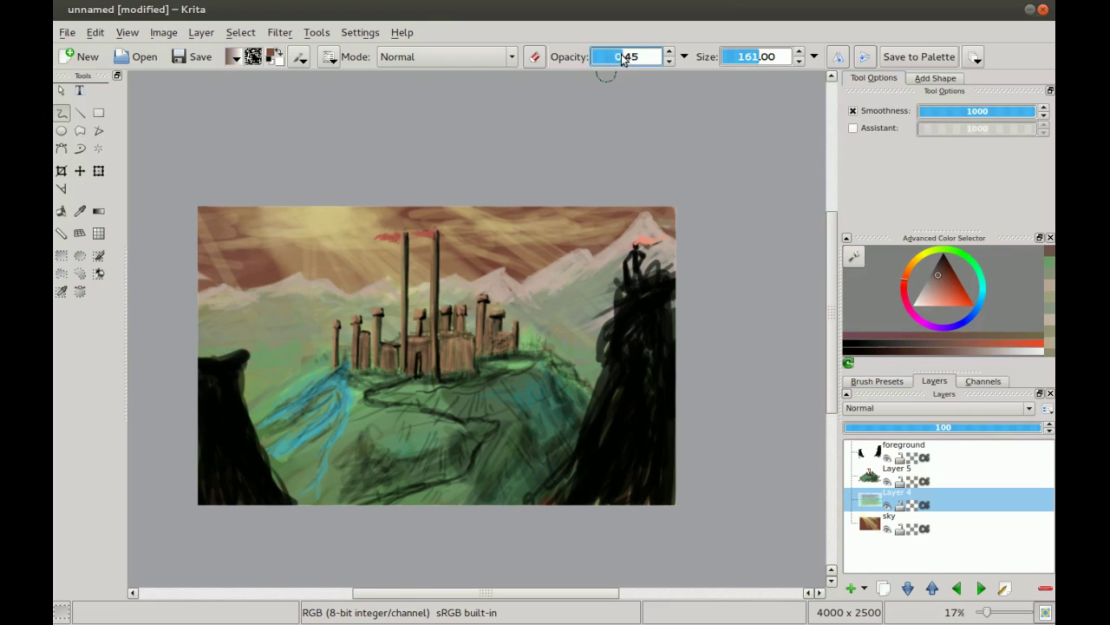
{"action": "left_click_drag", "start_coordinate": [433, 321], "coordinate": [456, 309]}
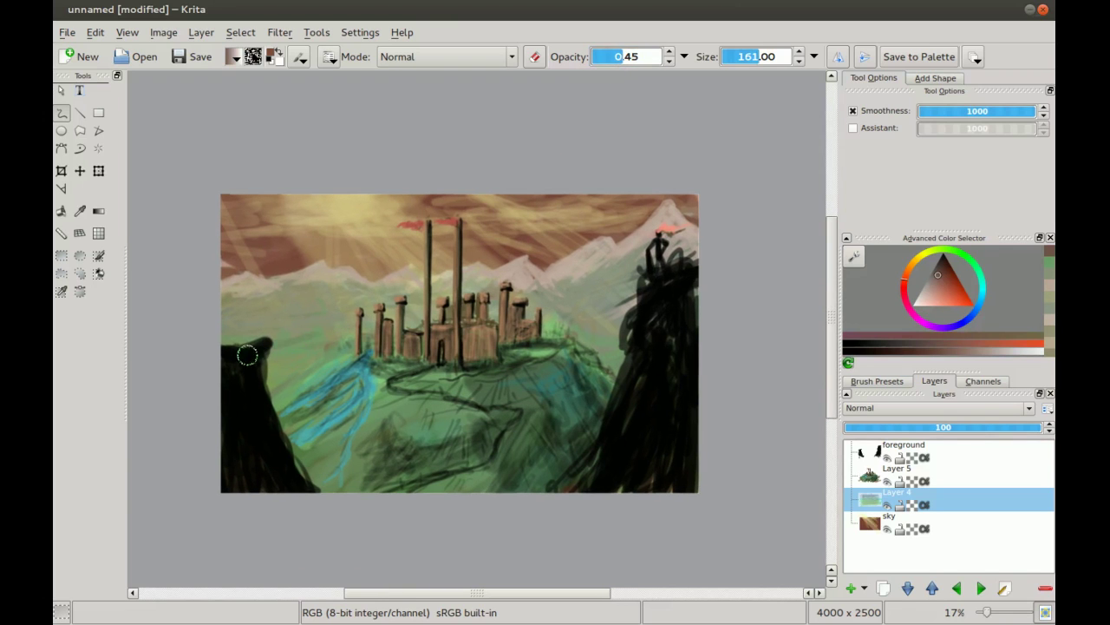
{"action": "key", "text": "bracketleft"}
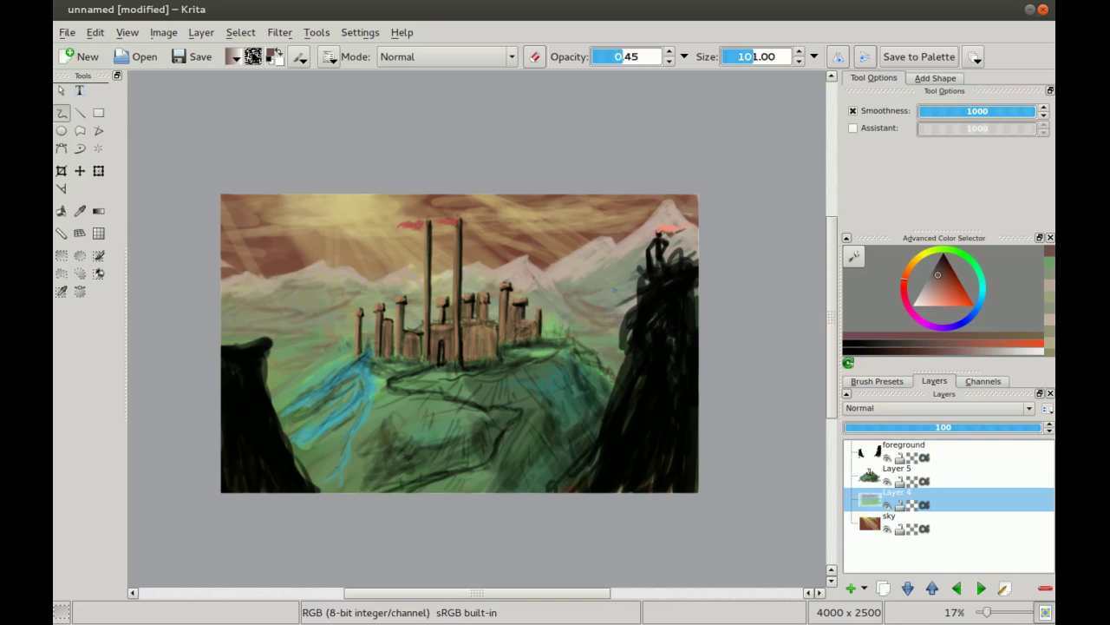
{"action": "left_click_drag", "start_coordinate": [364, 320], "coordinate": [356, 286]}
{"action": "key", "text": "minus"}
{"action": "key", "text": "plus"}
{"action": "left_click_drag", "start_coordinate": [254, 294], "coordinate": [366, 308]}
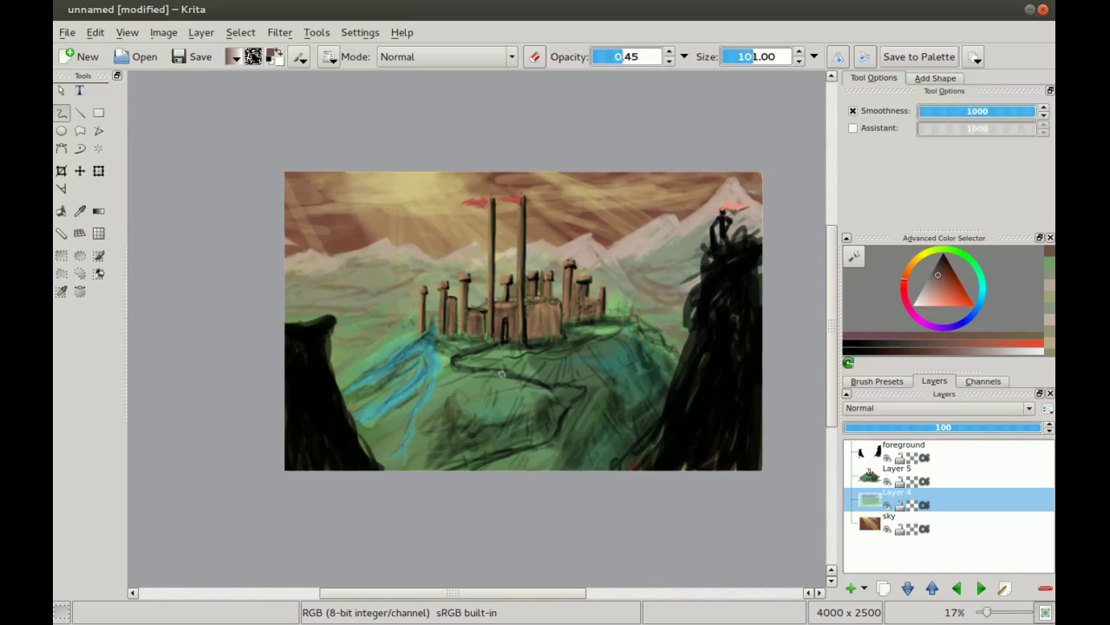
- Paint the winding path down the castle hill in dark reddish brown on Layer 5 with brush size 61
{"action": "left_click", "coordinate": [868, 476]}
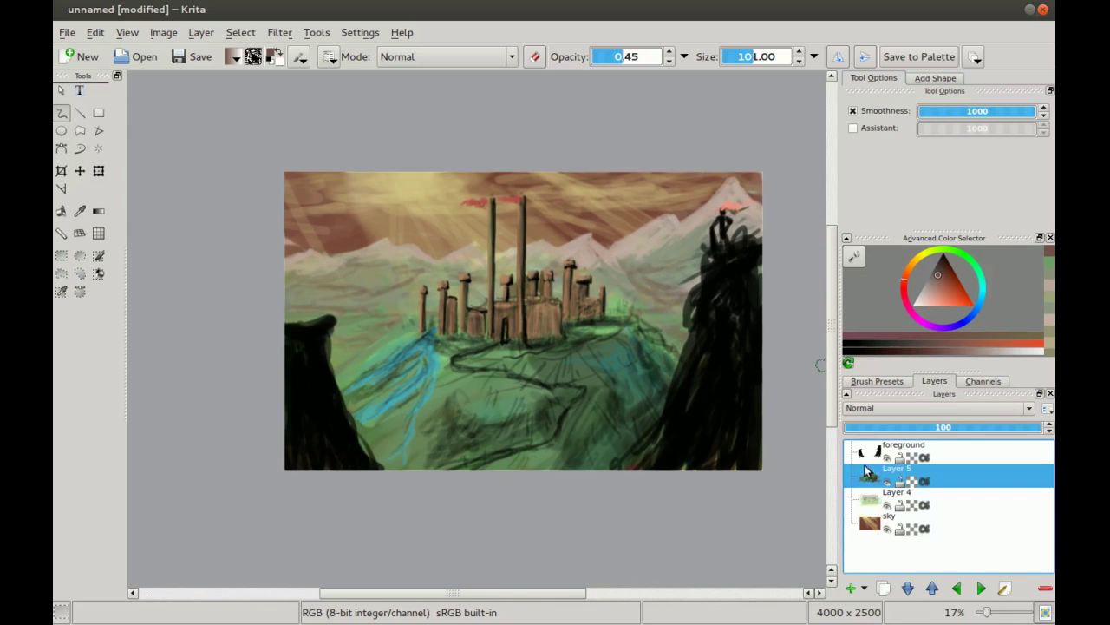
{"action": "key", "text": "bracketleft"}
{"action": "key", "text": "bracketleft"}
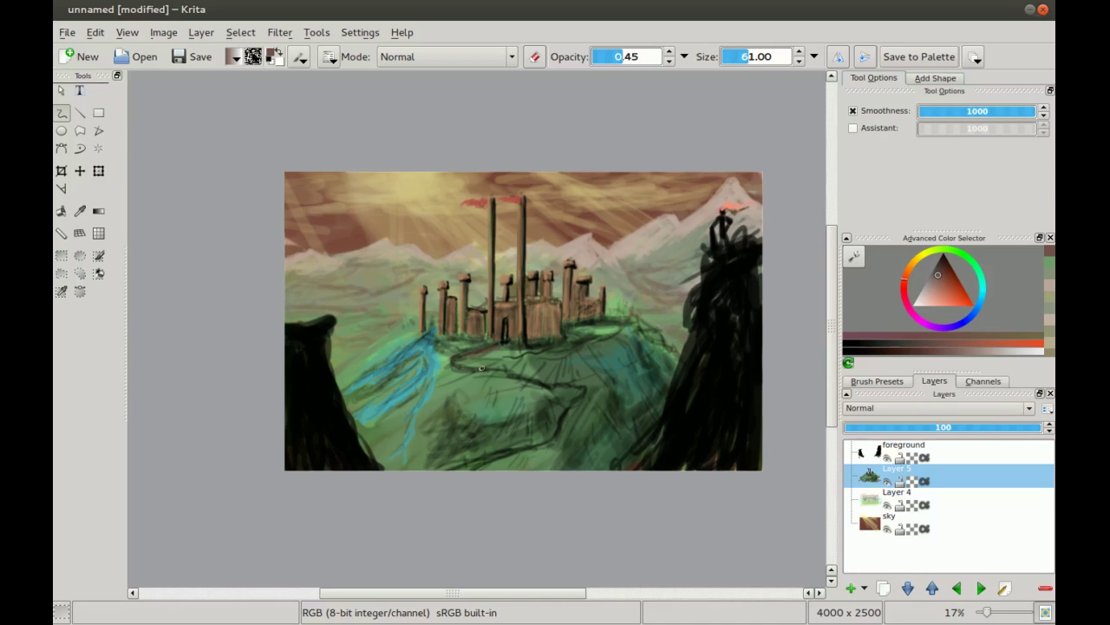
{"action": "mouse_move", "coordinate": [456, 362]}
{"action": "left_mouse_down"}
{"action": "mouse_move", "coordinate": [590, 388]}
{"action": "mouse_move", "coordinate": [576, 389]}
{"action": "mouse_move", "coordinate": [559, 420]}
{"action": "left_mouse_up"}
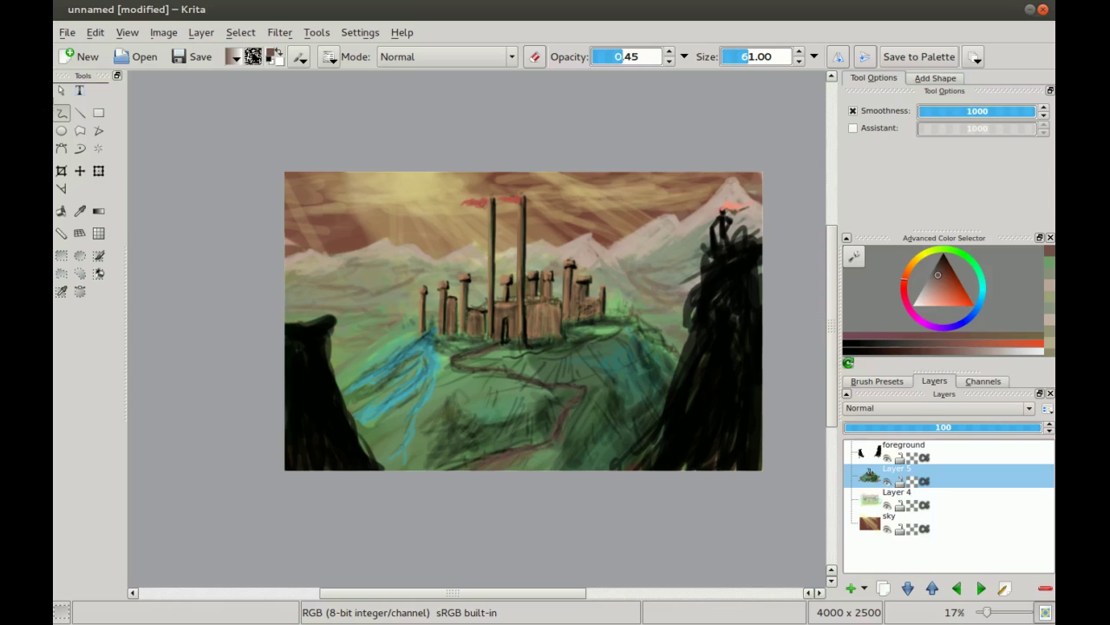
- Add light reddish-brown strokes across the castle hill's slopes and path edges, undoing the final stroke
{"action": "left_click_drag", "start_coordinate": [369, 338], "coordinate": [402, 351]}
{"action": "left_click_drag", "start_coordinate": [421, 354], "coordinate": [454, 363]}
{"action": "left_click_drag", "start_coordinate": [650, 307], "coordinate": [676, 325]}
{"action": "left_click_drag", "start_coordinate": [428, 364], "coordinate": [446, 371]}
{"action": "left_click_drag", "start_coordinate": [485, 355], "coordinate": [509, 358]}
{"action": "left_click_drag", "start_coordinate": [334, 354], "coordinate": [360, 369]}
{"action": "left_click_drag", "start_coordinate": [338, 349], "coordinate": [396, 357]}
{"action": "left_click_drag", "start_coordinate": [440, 369], "coordinate": [506, 381]}
{"action": "key", "text": "ctrl+z"}
- Switch to the sky layer and choose a medium orange-brown paint colour
{"action": "mouse_move", "coordinate": [389, 246]}
{"action": "left_mouse_down"}
{"action": "mouse_move", "coordinate": [372, 235]}
{"action": "mouse_move", "coordinate": [377, 252]}
{"action": "left_mouse_up"}
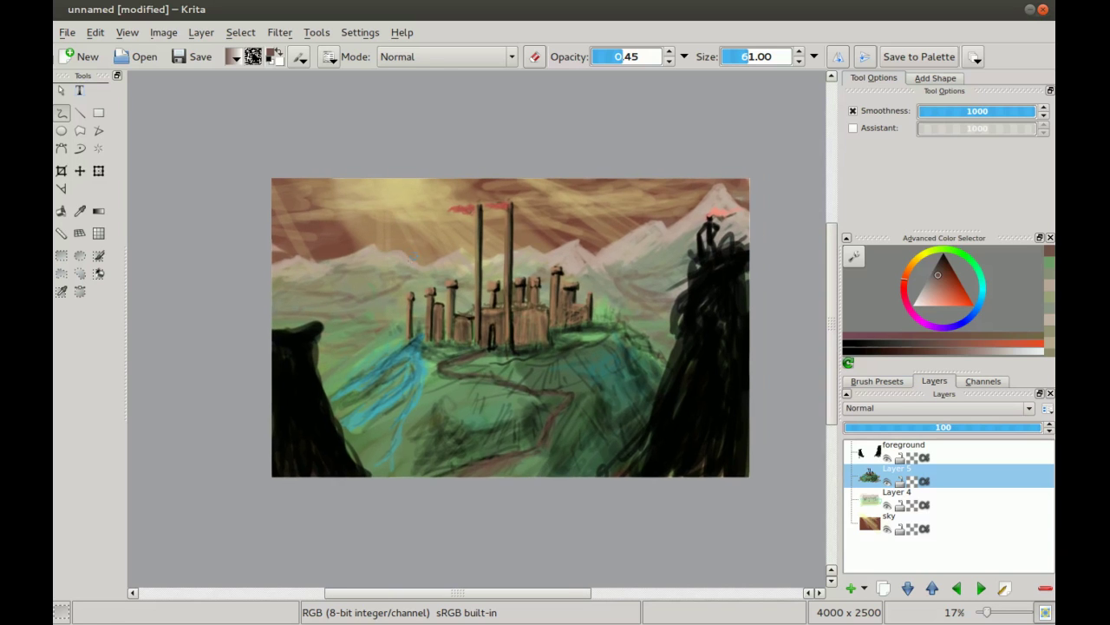
{"action": "key", "text": "ctrl+plus"}
{"action": "scroll", "coordinate": [378, 285], "scroll_direction": "down", "scroll_amount": 2}
{"action": "key", "text": "ctrl+plus"}
{"action": "left_click_drag", "start_coordinate": [301, 82], "coordinate": [303, 268]}
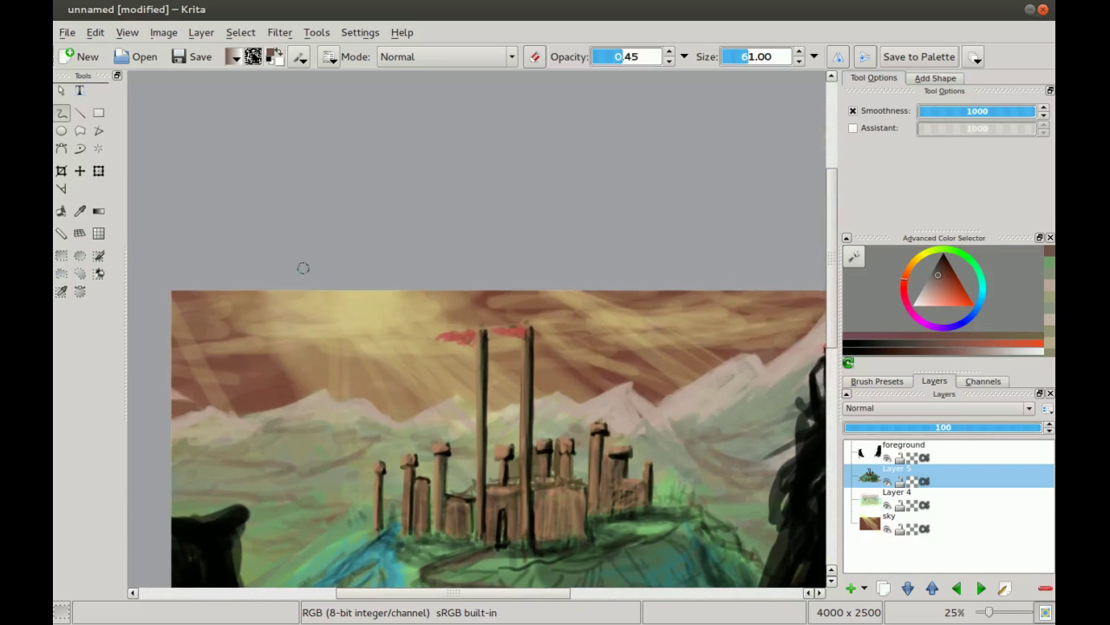
{"action": "left_click_drag", "start_coordinate": [401, 349], "coordinate": [405, 251]}
{"action": "scroll", "coordinate": [405, 250], "scroll_direction": "down", "scroll_amount": 1}
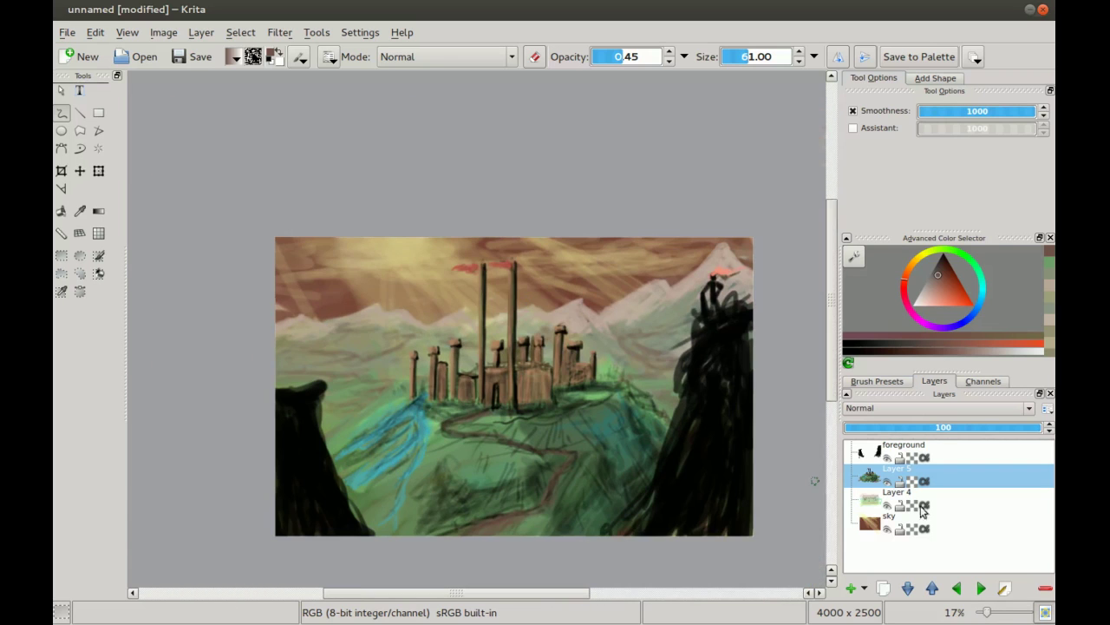
{"action": "left_click", "coordinate": [870, 526]}
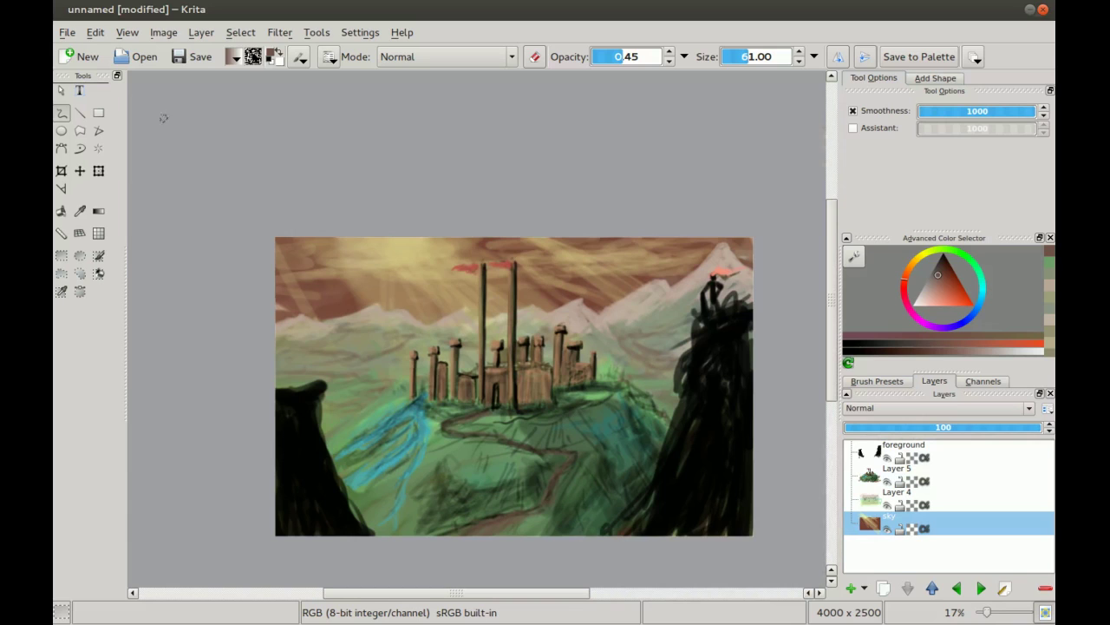
{"action": "left_click_drag", "start_coordinate": [908, 273], "coordinate": [947, 290]}
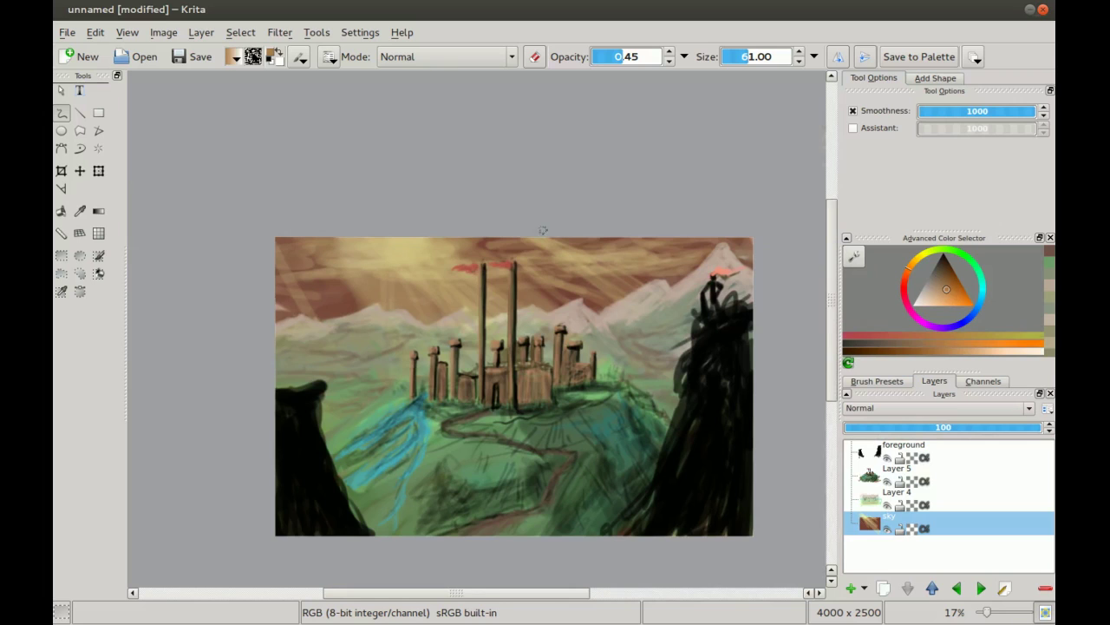
- Glaze the clouds across the sky in orange-brown at 0.45 opacity, enlarging the brush to 191
{"action": "left_click_drag", "start_coordinate": [543, 231], "coordinate": [496, 242]}
{"action": "key", "text": "bracketright"}
{"action": "key", "text": "bracketright"}
{"action": "key", "text": "bracketright"}
{"action": "key", "text": "bracketright"}
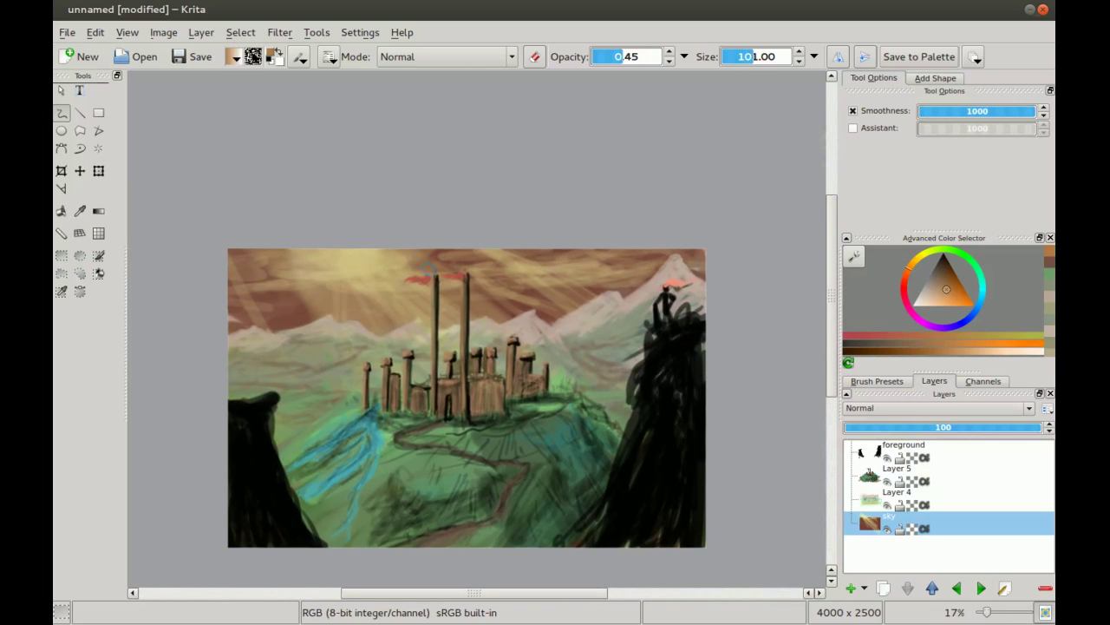
{"action": "key", "text": "bracketright"}
{"action": "key", "text": "bracketright"}
{"action": "key", "text": "bracketright"}
{"action": "key", "text": "bracketright"}
{"action": "key", "text": "bracketright"}
{"action": "key", "text": "bracketright"}
{"action": "key", "text": "bracketright"}
{"action": "key", "text": "bracketright"}
{"action": "key", "text": "bracketright"}
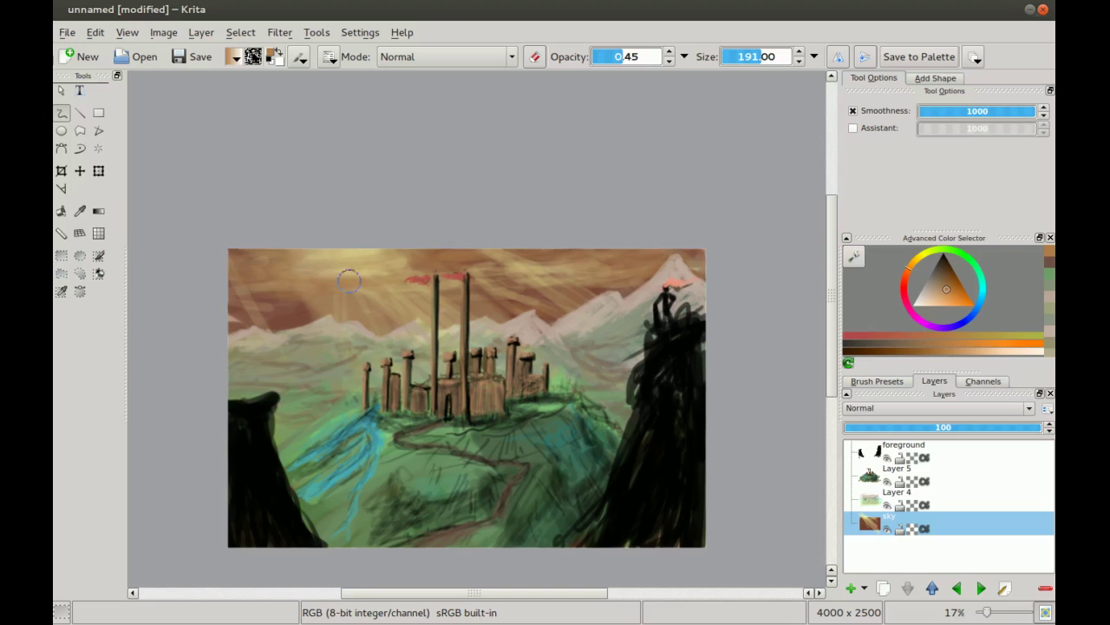
- Blend finer orange-brown streaks into the clouds and light rays around the sun glow, reducing the brush to 61
{"action": "key", "text": "plus"}
{"action": "left_click_drag", "start_coordinate": [377, 280], "coordinate": [428, 330]}
{"action": "left_click_drag", "start_coordinate": [295, 289], "coordinate": [396, 301]}
{"action": "key", "text": "bracketleft"}
{"action": "key", "text": "bracketleft"}
{"action": "key", "text": "bracketleft"}
{"action": "key", "text": "bracketleft"}
{"action": "key", "text": "bracketleft"}
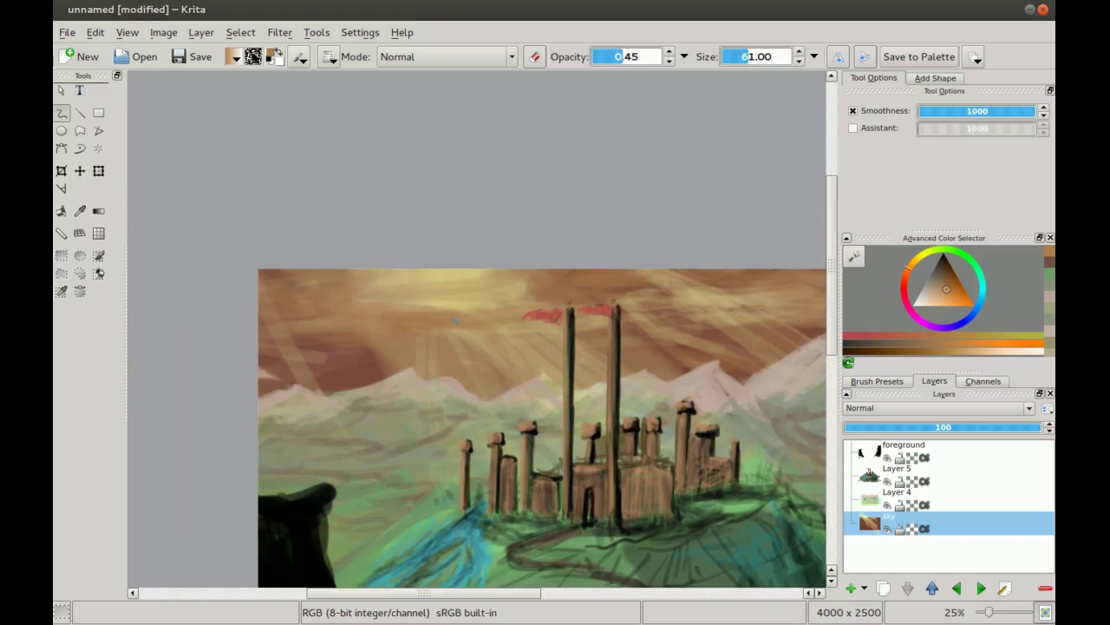
{"action": "mouse_move", "coordinate": [454, 287]}
{"action": "left_mouse_down"}
{"action": "mouse_move", "coordinate": [440, 287]}
{"action": "mouse_move", "coordinate": [510, 286]}
{"action": "left_mouse_up"}
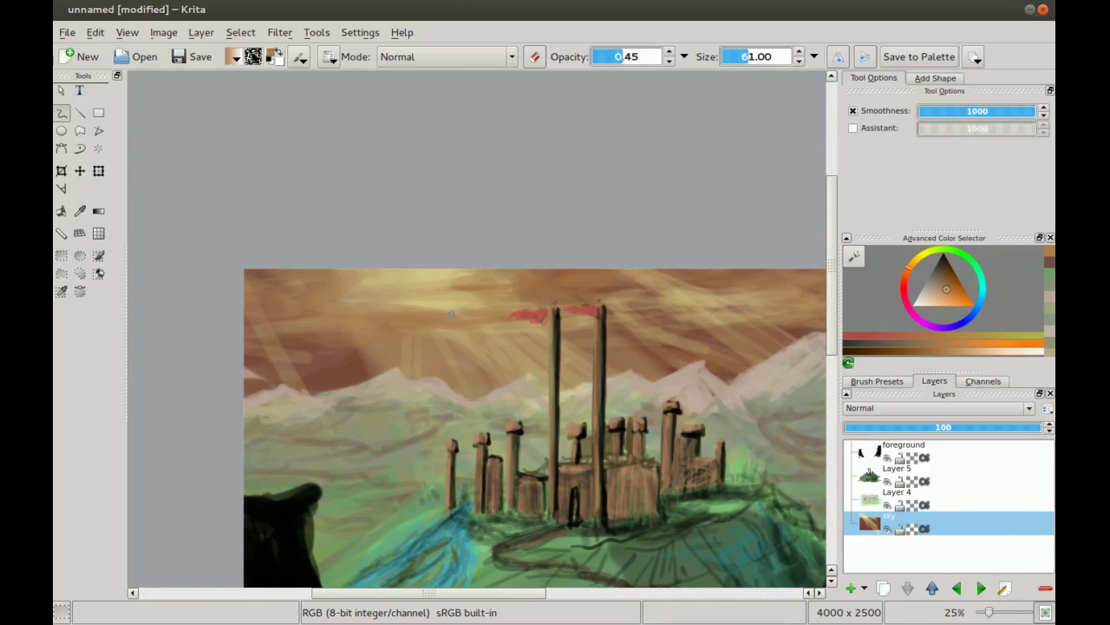
{"action": "left_click_drag", "start_coordinate": [369, 288], "coordinate": [457, 290]}
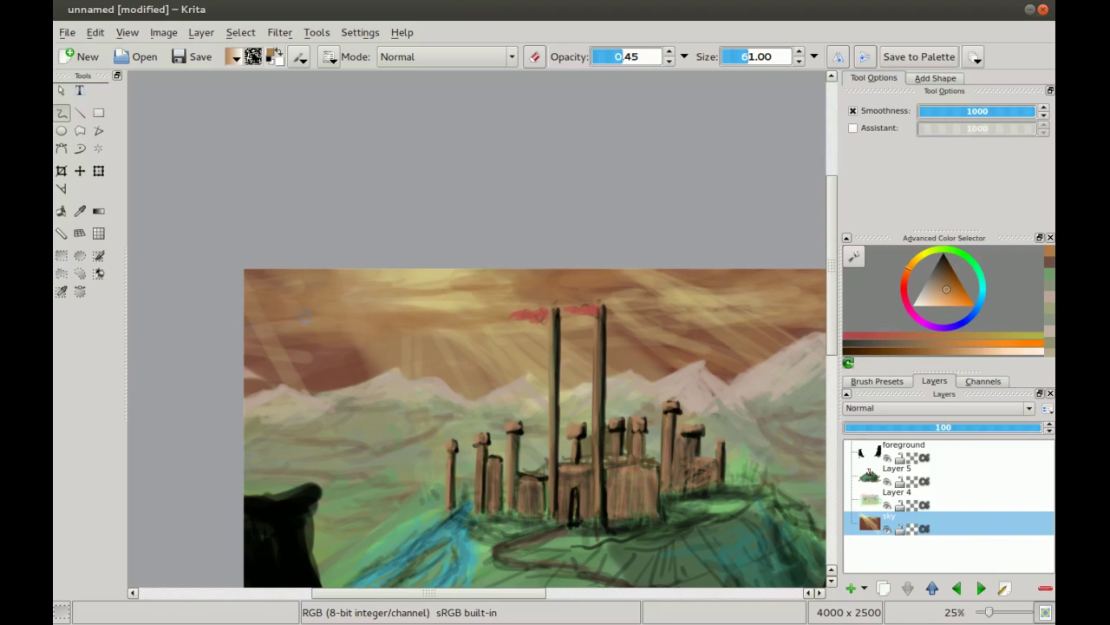
{"action": "left_click_drag", "start_coordinate": [384, 296], "coordinate": [232, 330]}
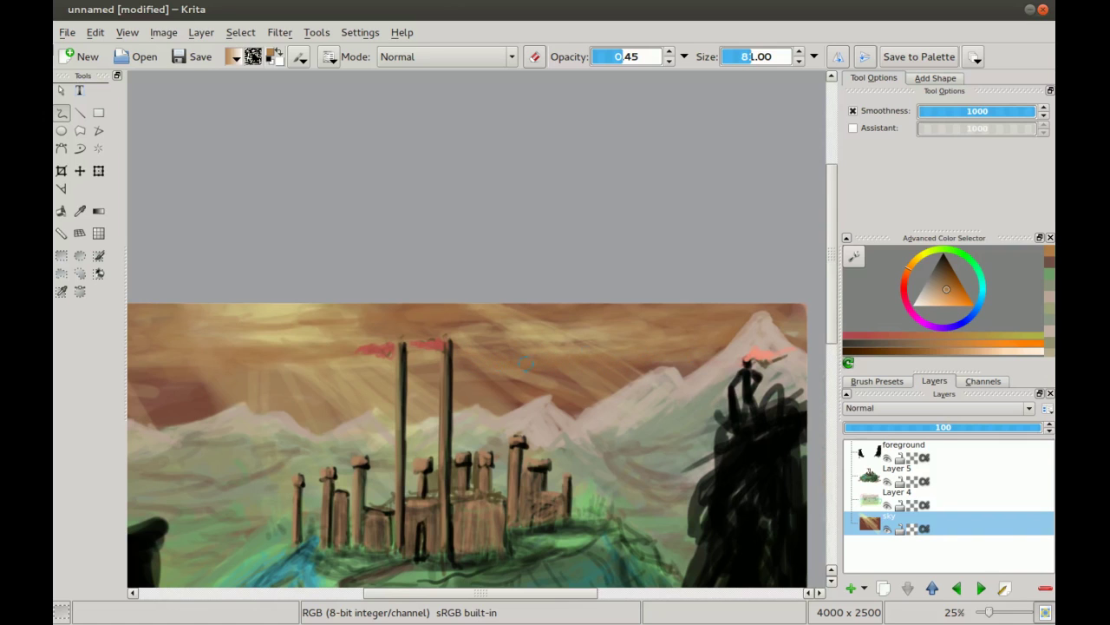
{"action": "scroll", "coordinate": [447, 346], "scroll_direction": "down", "scroll_amount": 4}
{"action": "scroll", "coordinate": [330, 355], "scroll_direction": "up", "scroll_amount": 4}
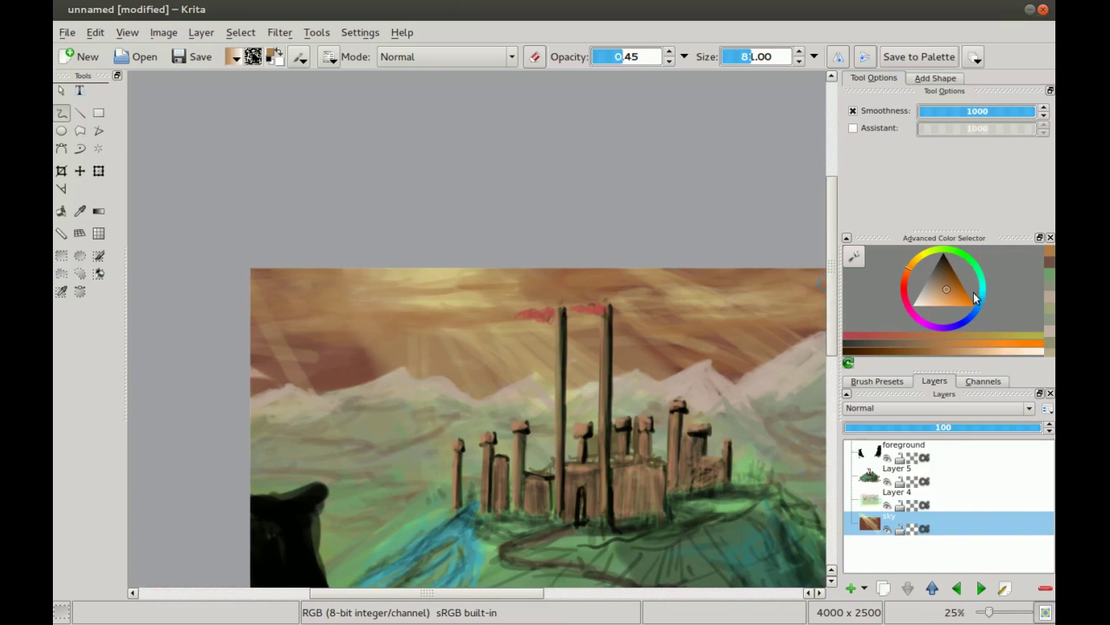
{"action": "left_click", "coordinate": [936, 292]}
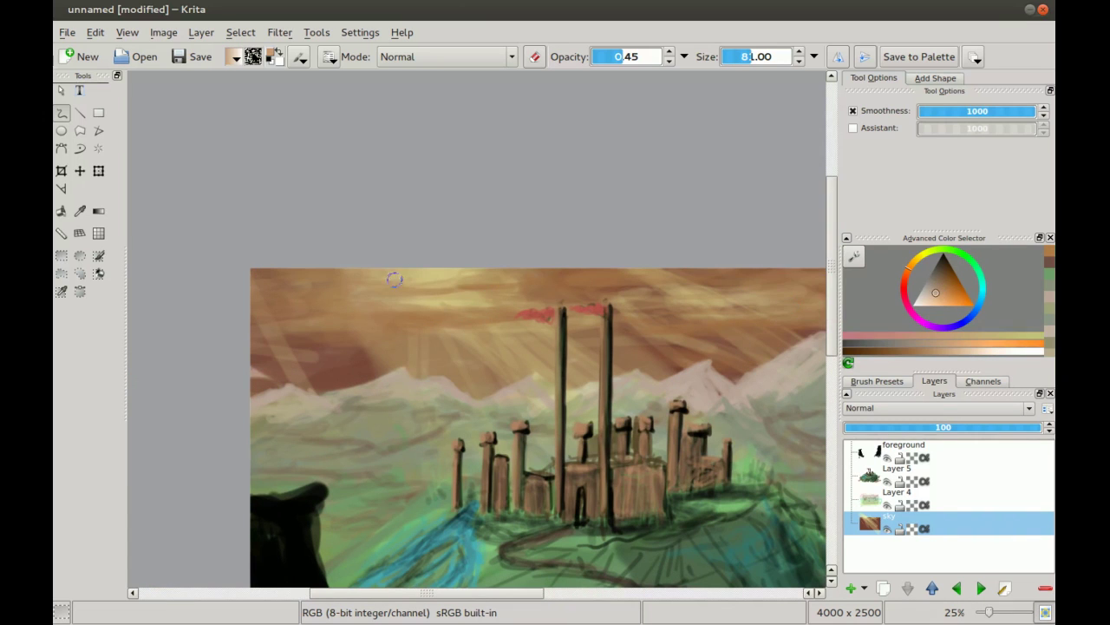
{"action": "scroll", "coordinate": [429, 285], "scroll_direction": "up", "scroll_amount": 1}
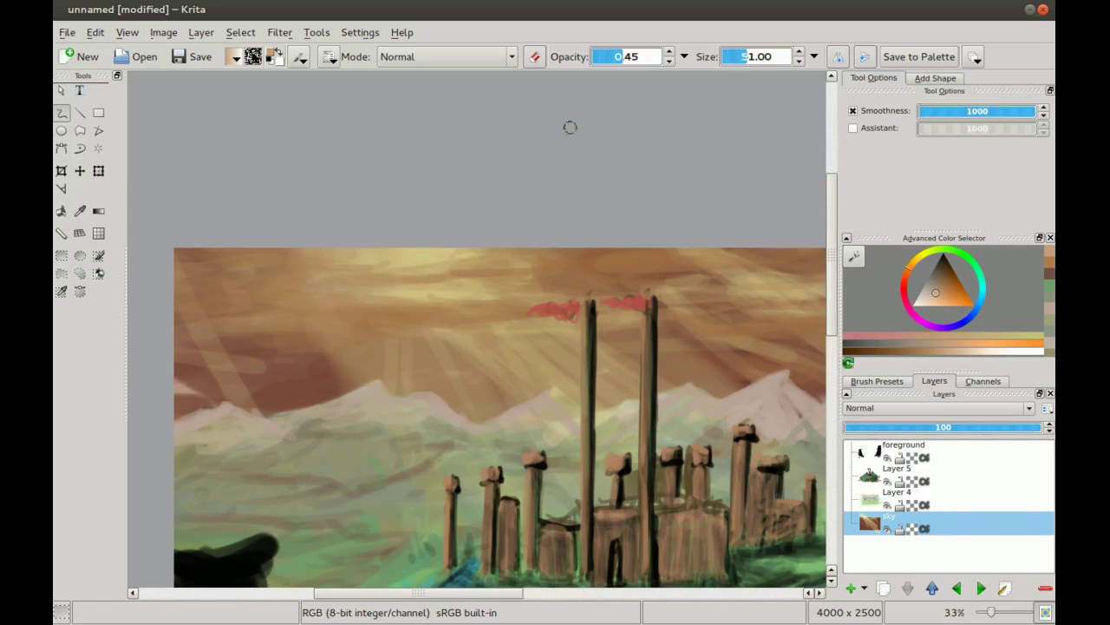
{"action": "left_click_drag", "start_coordinate": [280, 358], "coordinate": [323, 366]}
{"action": "key", "text": "ctrl+z"}
- Choose a pale cream-peach paint colour for the sky highlights and set the brush size to 61, undoing the test stroke
{"action": "left_click", "coordinate": [925, 295]}
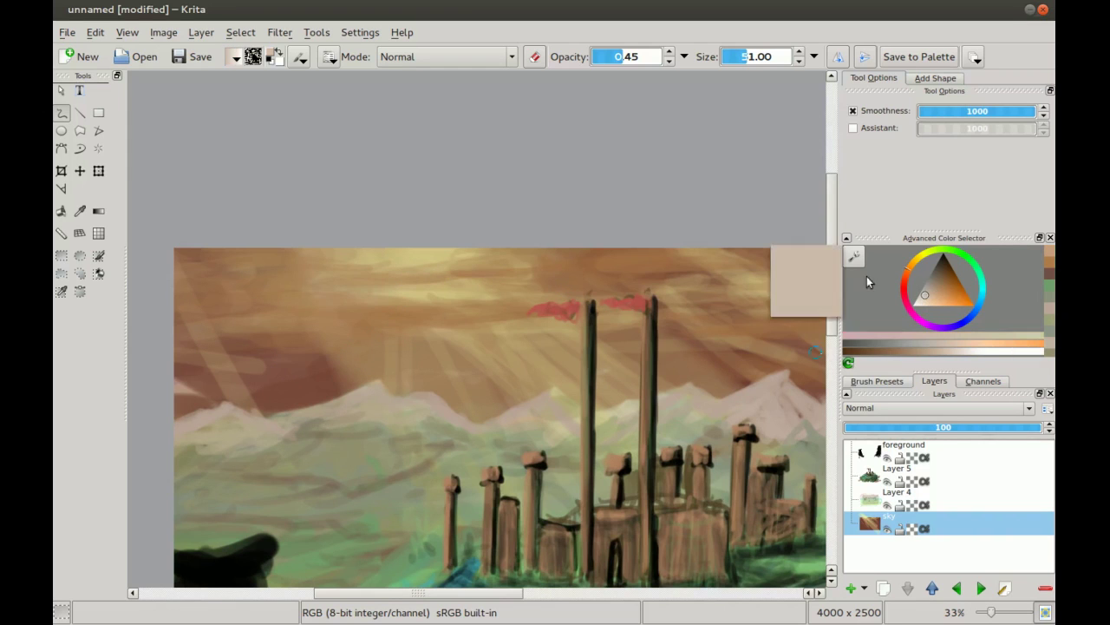
{"action": "left_click", "coordinate": [921, 306]}
{"action": "left_click_drag", "start_coordinate": [398, 271], "coordinate": [539, 262]}
{"action": "key", "text": "ctrl+z"}
{"action": "key", "text": "]"}
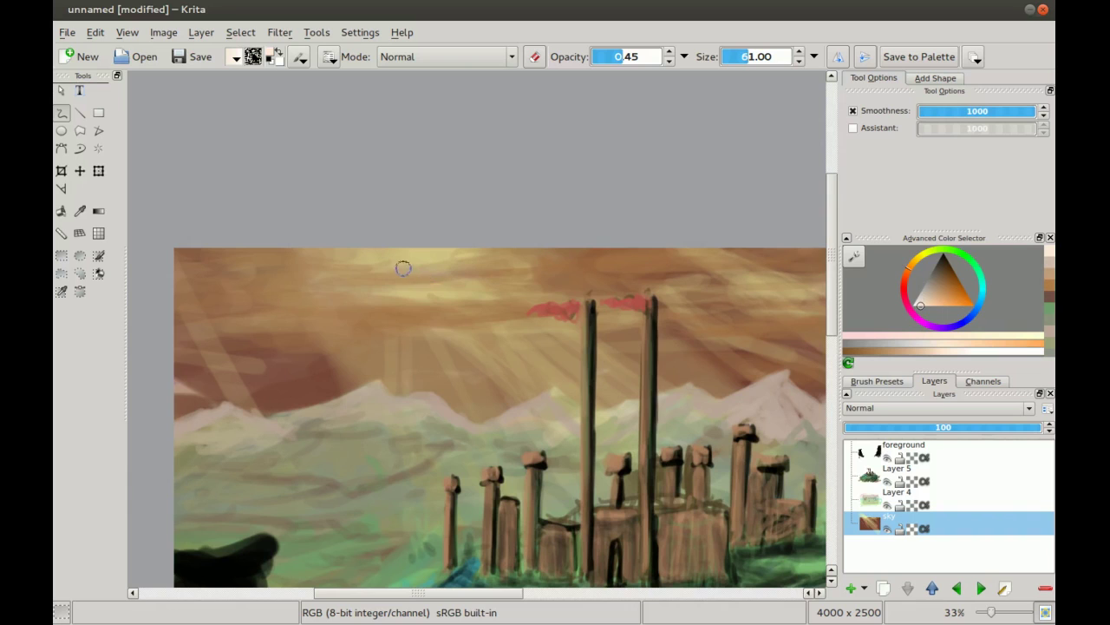
- Paint thin pale streaks through the clouds and light rays around and below the sun glow at 0.45 opacity
{"action": "left_click_drag", "start_coordinate": [457, 284], "coordinate": [533, 282]}
{"action": "left_click_drag", "start_coordinate": [343, 301], "coordinate": [424, 309]}
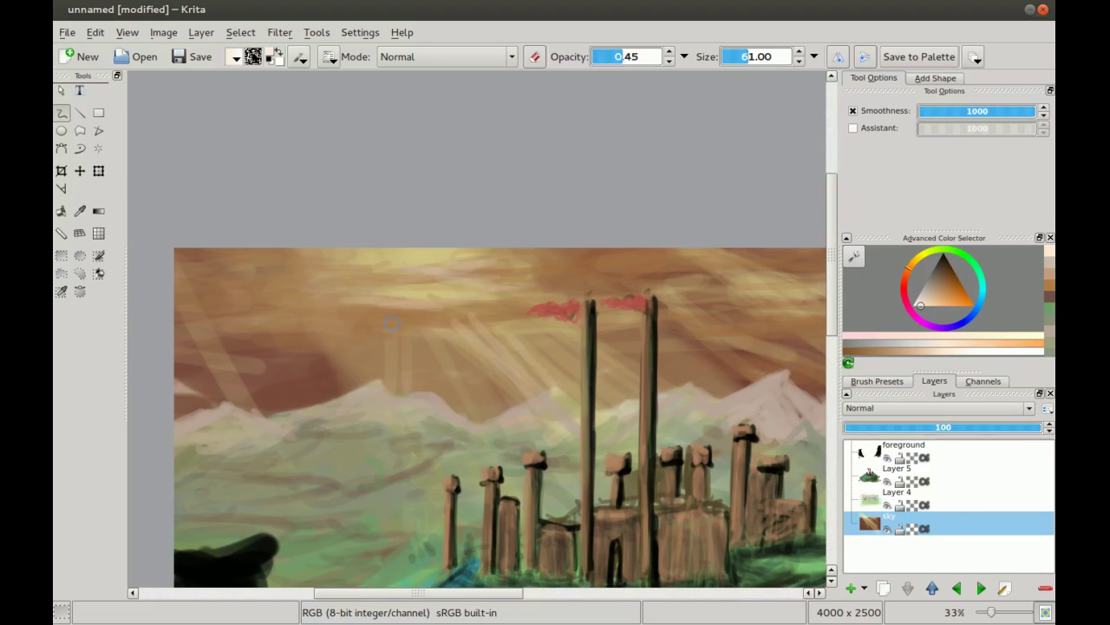
{"action": "left_click_drag", "start_coordinate": [461, 333], "coordinate": [553, 339]}
{"action": "left_click_drag", "start_coordinate": [333, 342], "coordinate": [411, 330]}
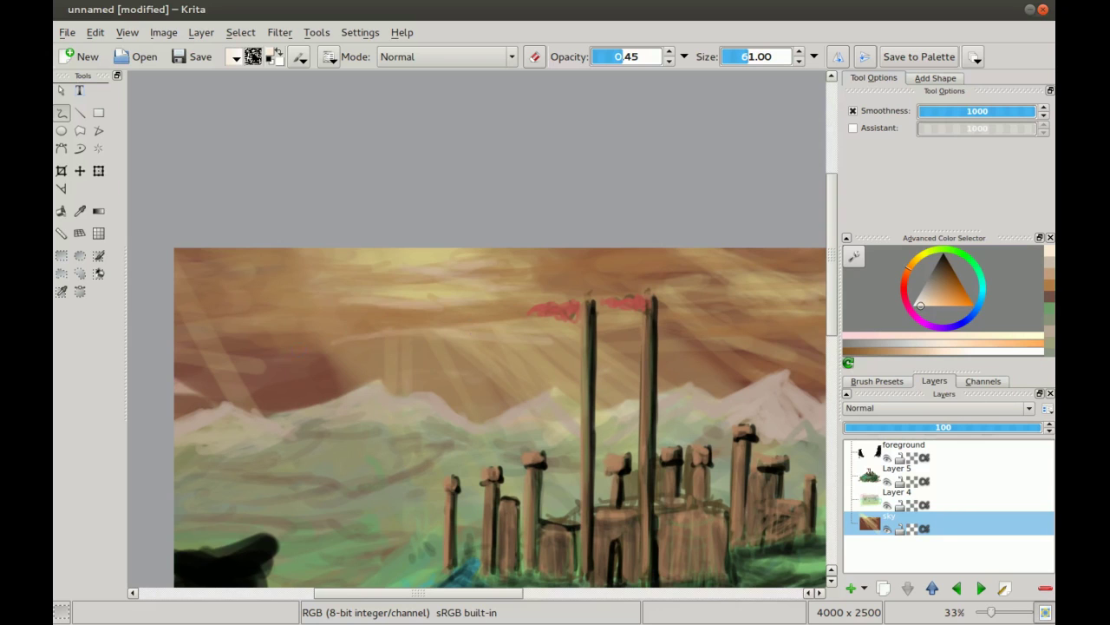
- Paint a curling pale cloud with soft wisps in the upper-left part of the sky
{"action": "mouse_move", "coordinate": [238, 295]}
{"action": "left_mouse_down"}
{"action": "mouse_move", "coordinate": [339, 298]}
{"action": "mouse_move", "coordinate": [253, 301]}
{"action": "mouse_move", "coordinate": [234, 297]}
{"action": "mouse_move", "coordinate": [302, 285]}
{"action": "mouse_move", "coordinate": [222, 288]}
{"action": "mouse_move", "coordinate": [266, 281]}
{"action": "mouse_move", "coordinate": [198, 290]}
{"action": "mouse_move", "coordinate": [240, 298]}
{"action": "left_mouse_up"}
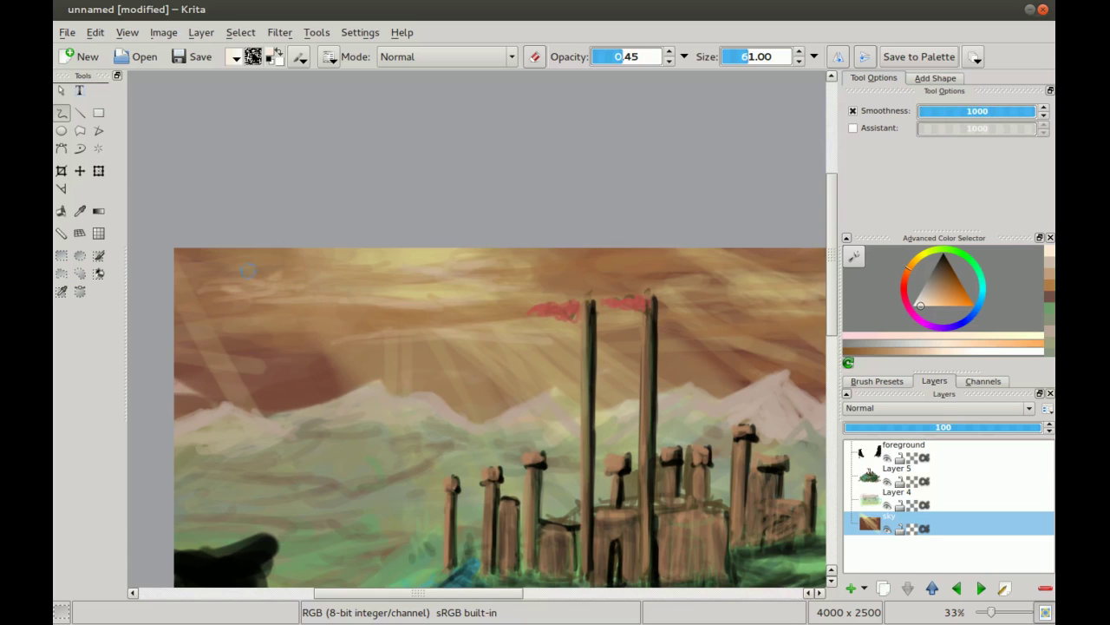
{"action": "mouse_move", "coordinate": [279, 260]}
{"action": "left_mouse_down"}
{"action": "mouse_move", "coordinate": [251, 264]}
{"action": "mouse_move", "coordinate": [277, 273]}
{"action": "mouse_move", "coordinate": [264, 289]}
{"action": "mouse_move", "coordinate": [200, 292]}
{"action": "mouse_move", "coordinate": [266, 322]}
{"action": "left_mouse_up"}
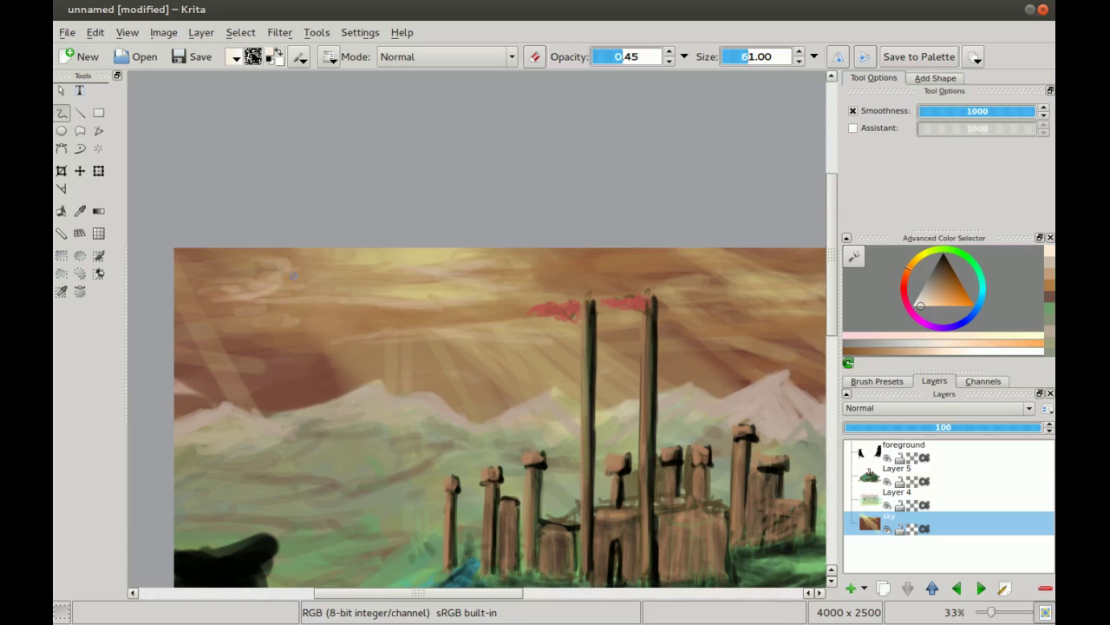
{"action": "mouse_move", "coordinate": [272, 260]}
{"action": "left_mouse_down"}
{"action": "mouse_move", "coordinate": [296, 269]}
{"action": "mouse_move", "coordinate": [284, 279]}
{"action": "left_mouse_up"}
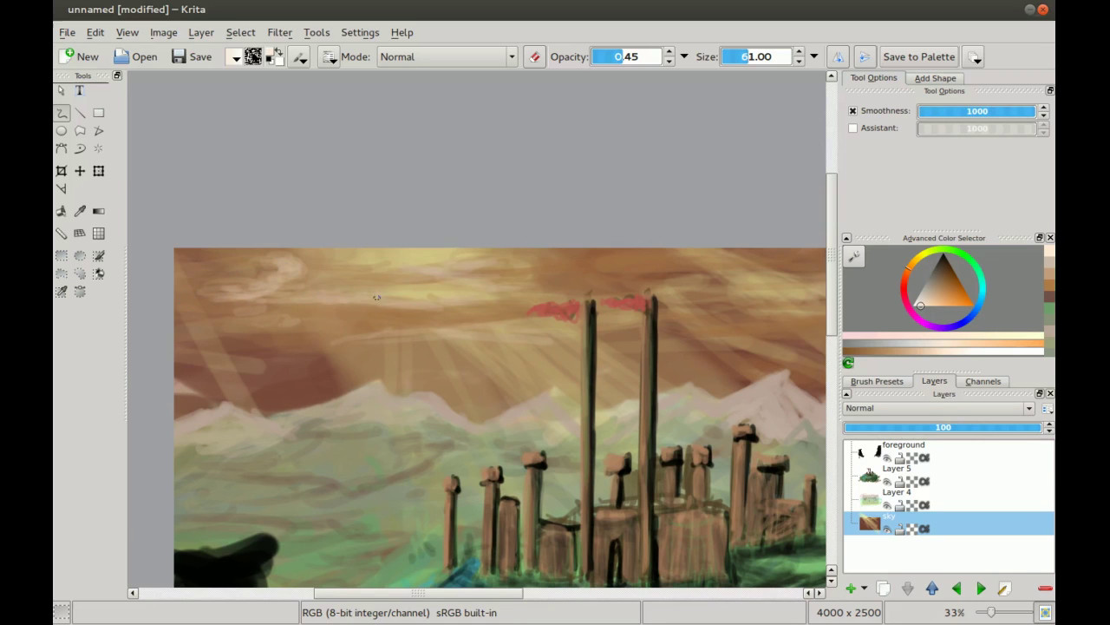
{"action": "left_click_drag", "start_coordinate": [179, 317], "coordinate": [151, 304]}
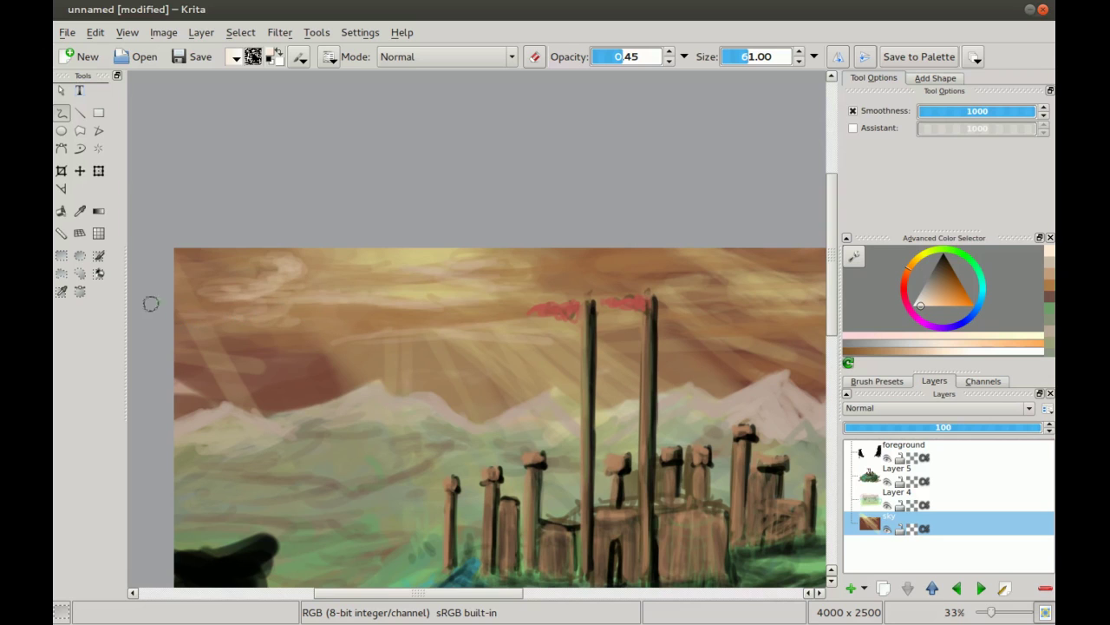
{"action": "left_click_drag", "start_coordinate": [205, 251], "coordinate": [271, 250]}
- Add pale cloud highlights along the upper sky above the flags and just right of the flagpoles
{"action": "left_click_drag", "start_coordinate": [555, 273], "coordinate": [485, 296]}
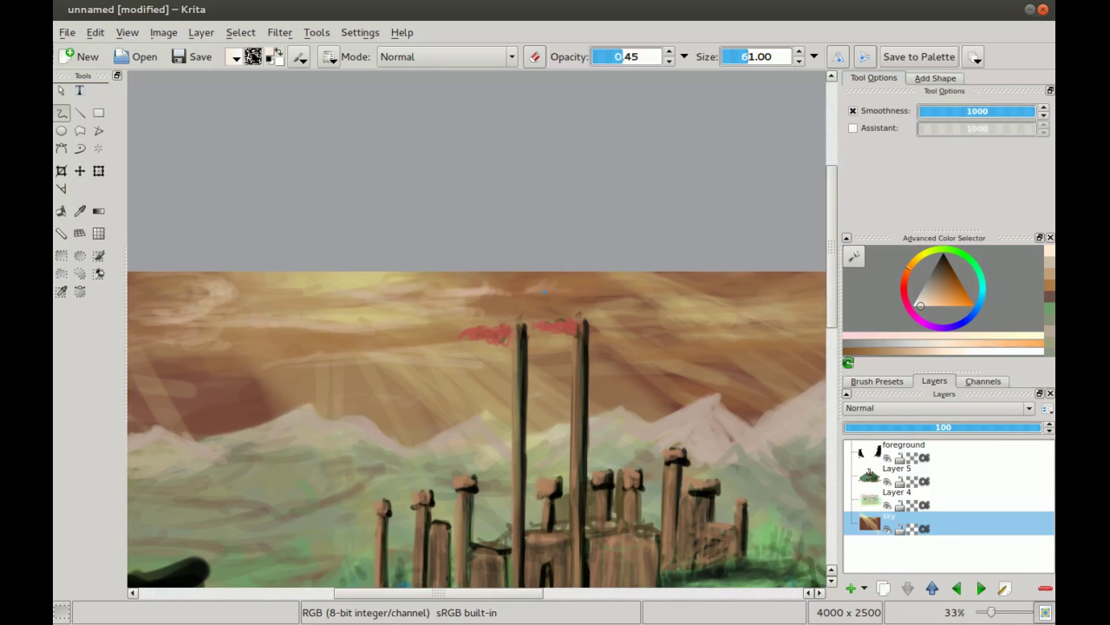
{"action": "key", "text": "minus"}
{"action": "key", "text": "minus"}
{"action": "key", "text": "minus"}
{"action": "mouse_move", "coordinate": [359, 302]}
{"action": "left_mouse_down"}
{"action": "mouse_move", "coordinate": [339, 278]}
{"action": "mouse_move", "coordinate": [352, 284]}
{"action": "left_mouse_up"}
{"action": "key", "text": "plus"}
{"action": "left_click_drag", "start_coordinate": [497, 290], "coordinate": [440, 268]}
{"action": "key", "text": "plus"}
{"action": "left_click_drag", "start_coordinate": [572, 258], "coordinate": [516, 277]}
{"action": "scroll", "coordinate": [516, 277], "scroll_direction": "up", "scroll_amount": 1}
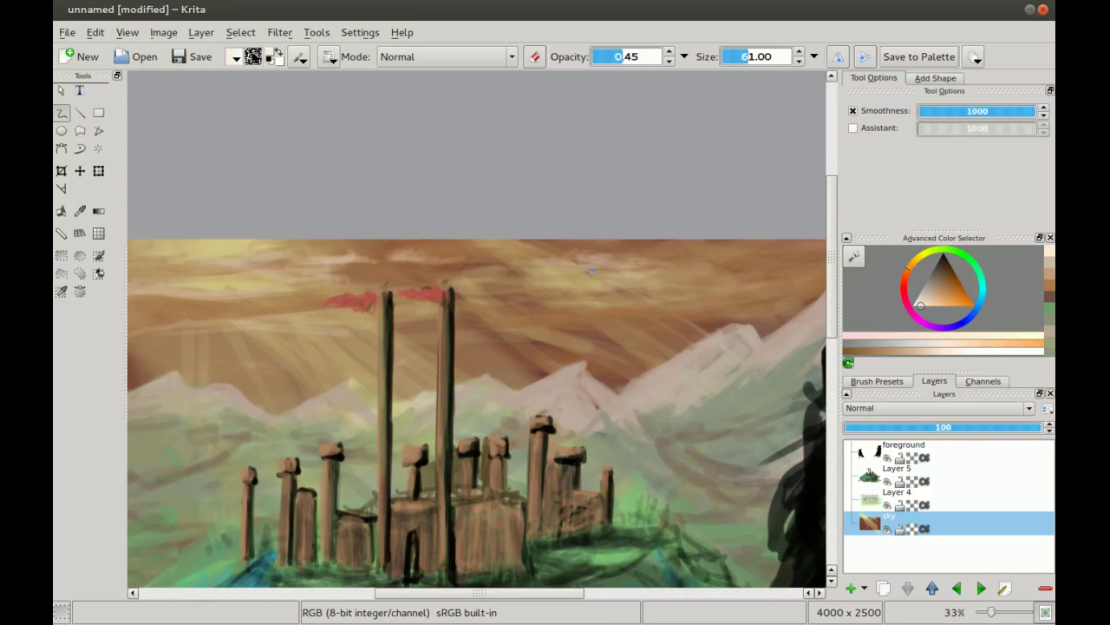
{"action": "left_click_drag", "start_coordinate": [508, 289], "coordinate": [642, 301]}
{"action": "left_click_drag", "start_coordinate": [565, 296], "coordinate": [500, 300]}
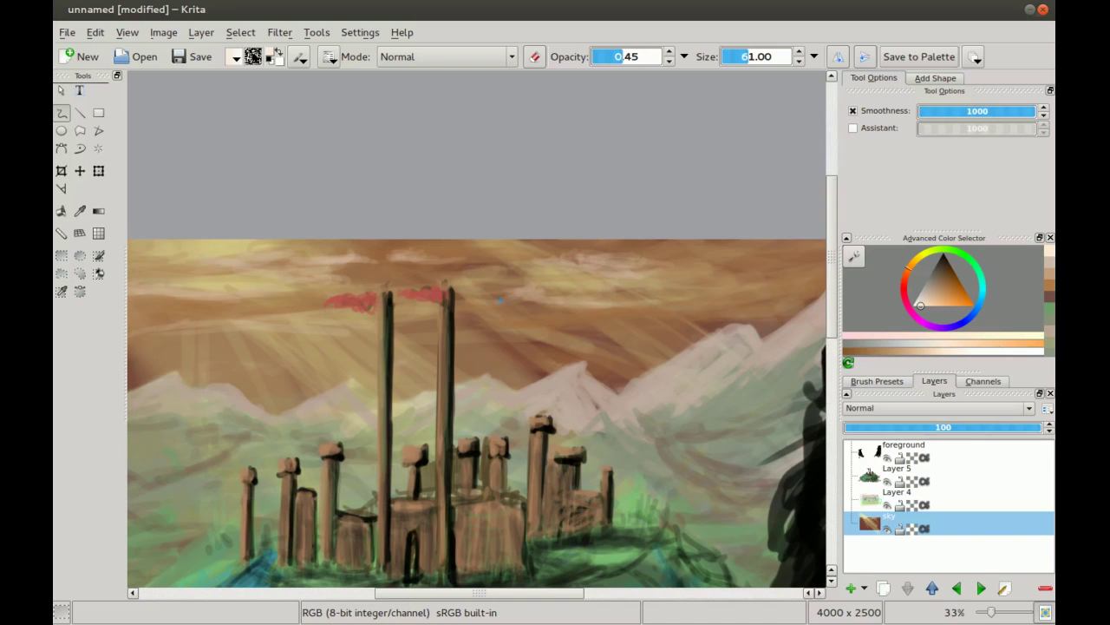
- Extend the pale cloud streaks across the sky toward the tall mountain peak on the right
{"action": "mouse_move", "coordinate": [576, 312]}
{"action": "left_mouse_down"}
{"action": "mouse_move", "coordinate": [520, 317]}
{"action": "mouse_move", "coordinate": [604, 337]}
{"action": "mouse_move", "coordinate": [681, 330]}
{"action": "mouse_move", "coordinate": [528, 390]}
{"action": "left_mouse_up"}
{"action": "left_click_drag", "start_coordinate": [619, 322], "coordinate": [580, 320]}
{"action": "left_click_drag", "start_coordinate": [581, 314], "coordinate": [638, 322]}
{"action": "left_click_drag", "start_coordinate": [626, 329], "coordinate": [684, 325]}
{"action": "mouse_move", "coordinate": [577, 319]}
{"action": "left_mouse_down"}
{"action": "mouse_move", "coordinate": [557, 319]}
{"action": "mouse_move", "coordinate": [528, 344]}
{"action": "left_mouse_up"}
{"action": "left_click_drag", "start_coordinate": [617, 364], "coordinate": [574, 368]}
{"action": "left_click_drag", "start_coordinate": [642, 364], "coordinate": [615, 370]}
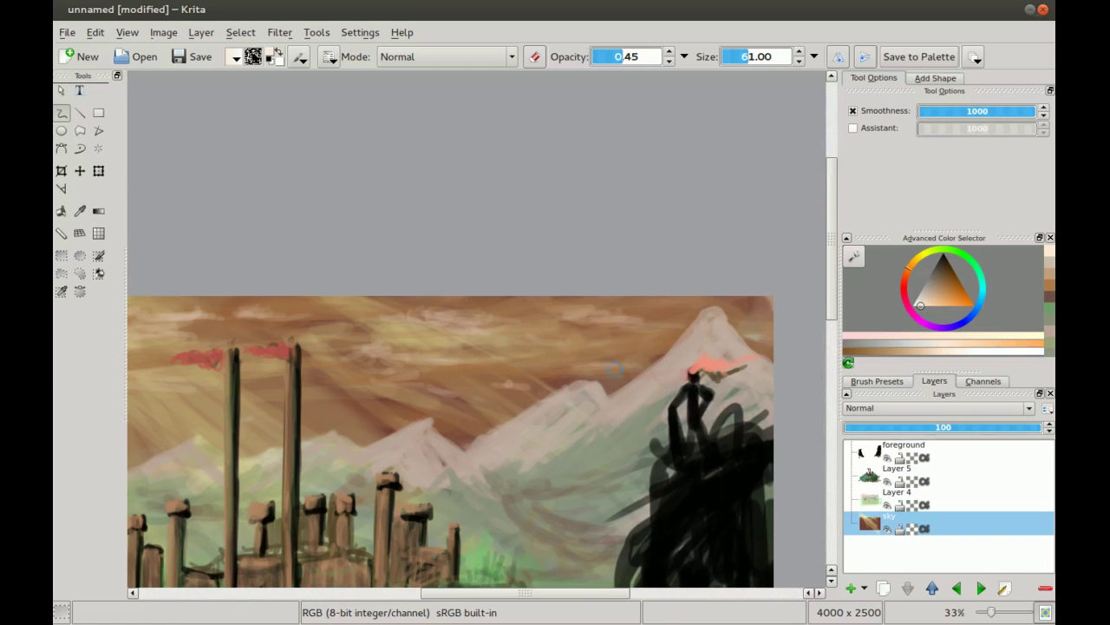
- Examine the overall balance of sky, mountains, castle hill and foreground cliffs across the whole painting
{"action": "key", "text": "minus"}
{"action": "key", "text": "minus"}
{"action": "key", "text": "minus"}
{"action": "mouse_move", "coordinate": [385, 356]}
{"action": "left_mouse_down"}
{"action": "mouse_move", "coordinate": [394, 339]}
{"action": "mouse_move", "coordinate": [440, 344]}
{"action": "left_mouse_up"}
{"action": "key", "text": "plus"}
{"action": "left_click_drag", "start_coordinate": [314, 434], "coordinate": [359, 372]}
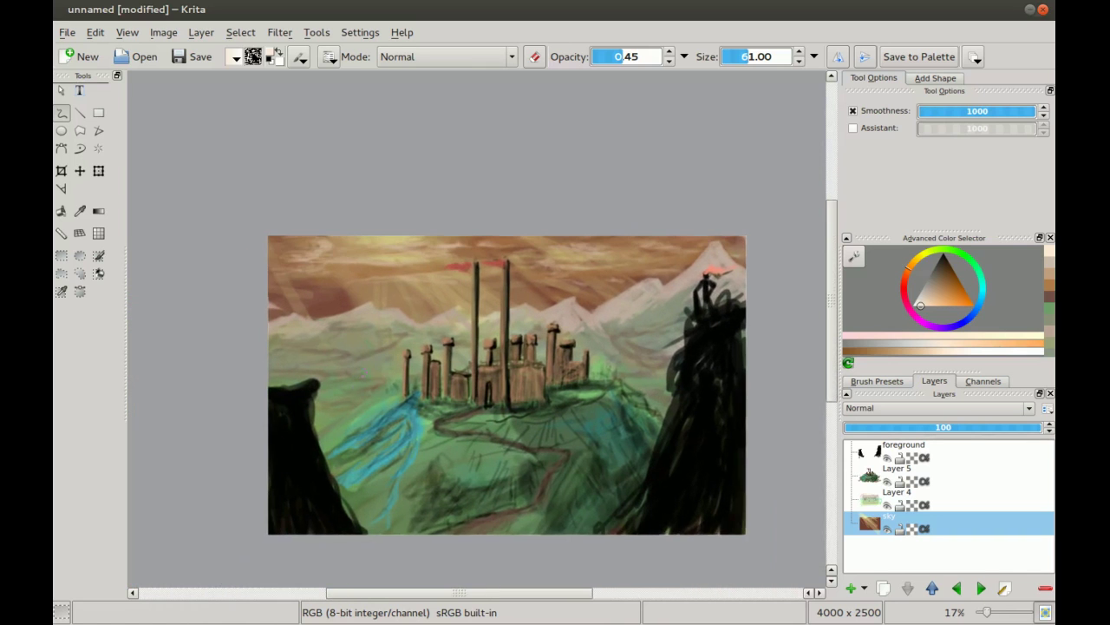
{"action": "left_click_drag", "start_coordinate": [385, 302], "coordinate": [361, 348]}
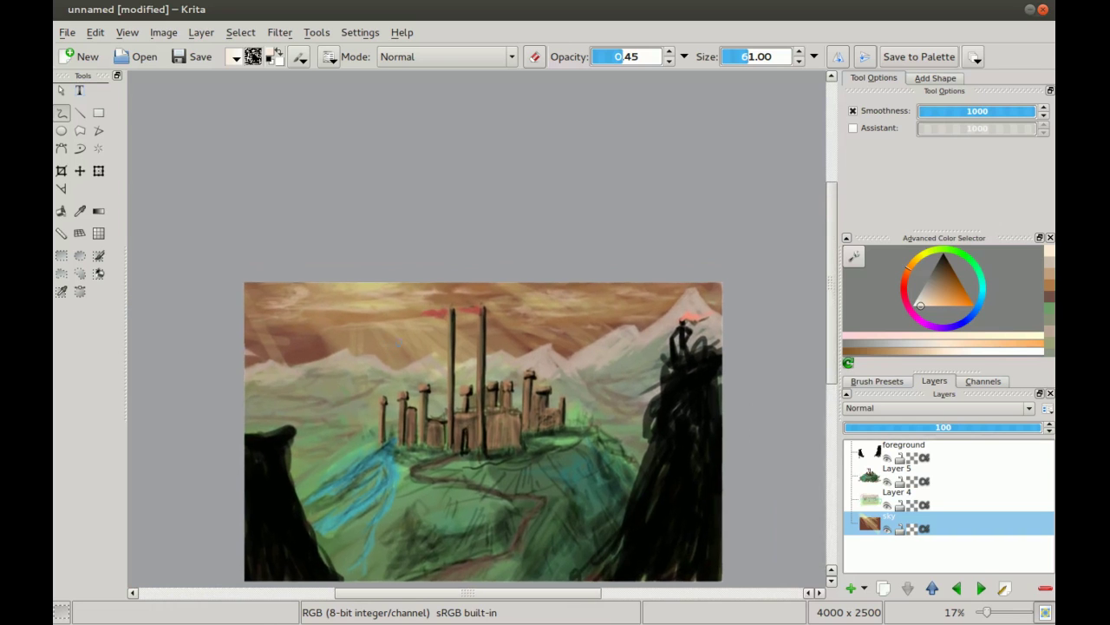
{"action": "key", "text": "minus"}
{"action": "left_click_drag", "start_coordinate": [395, 310], "coordinate": [374, 293]}
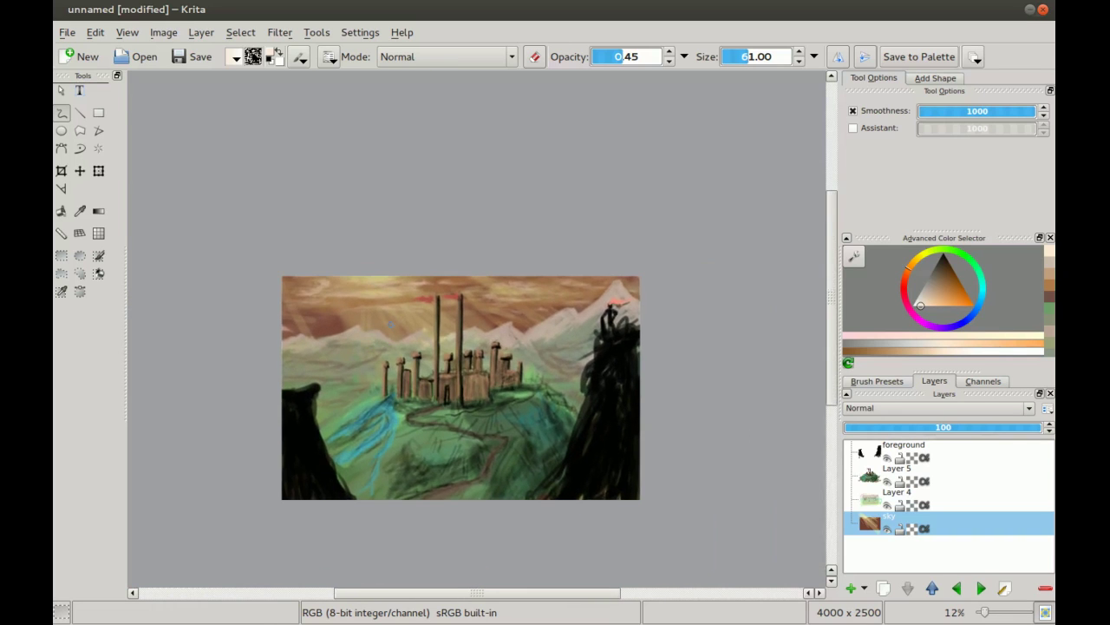
{"action": "key", "text": "plus"}
{"action": "left_click_drag", "start_coordinate": [369, 386], "coordinate": [399, 350]}
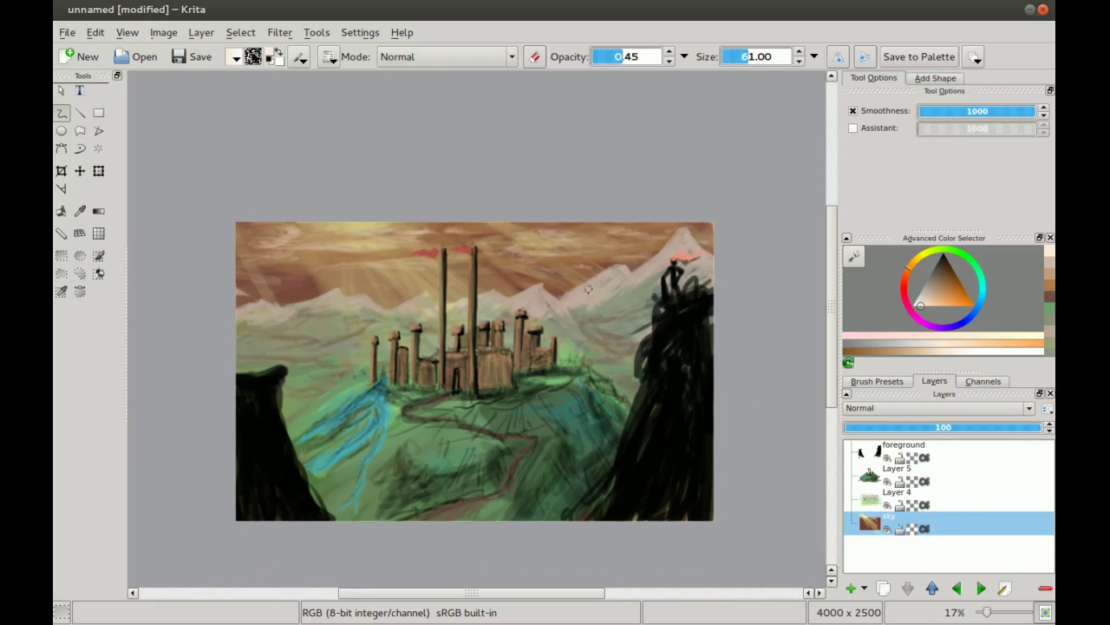
{"action": "left_click_drag", "start_coordinate": [412, 289], "coordinate": [431, 221]}
{"action": "key", "text": "plus"}
{"action": "left_click_drag", "start_coordinate": [411, 321], "coordinate": [384, 442]}
{"action": "scroll", "coordinate": [421, 333], "scroll_direction": "down", "scroll_amount": 1}
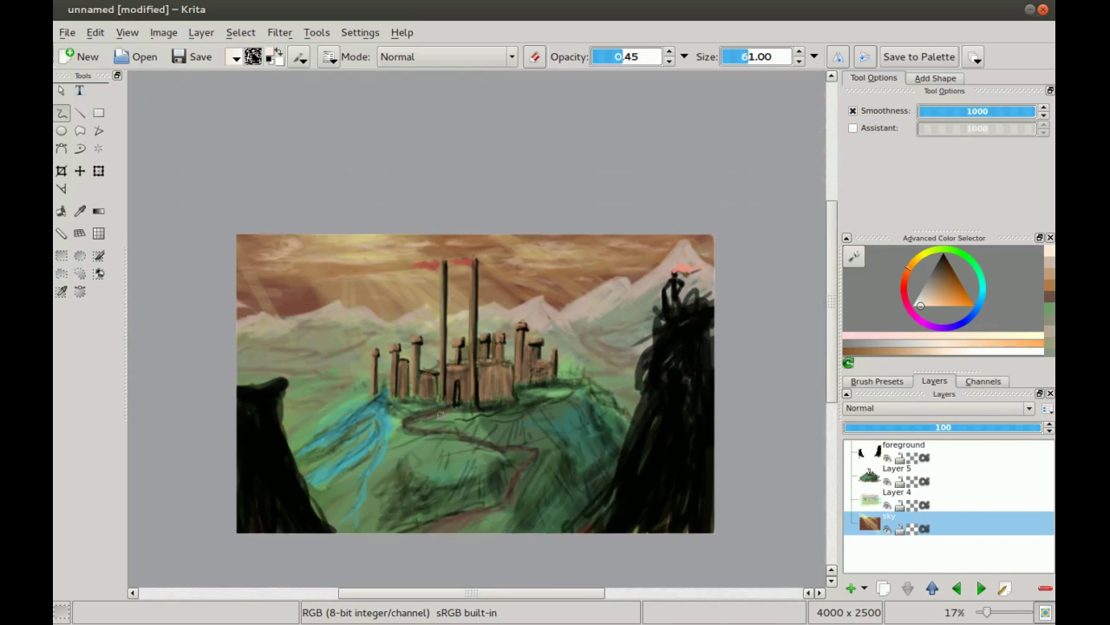
{"action": "key", "text": "plus"}
{"action": "left_click_drag", "start_coordinate": [464, 478], "coordinate": [420, 345]}
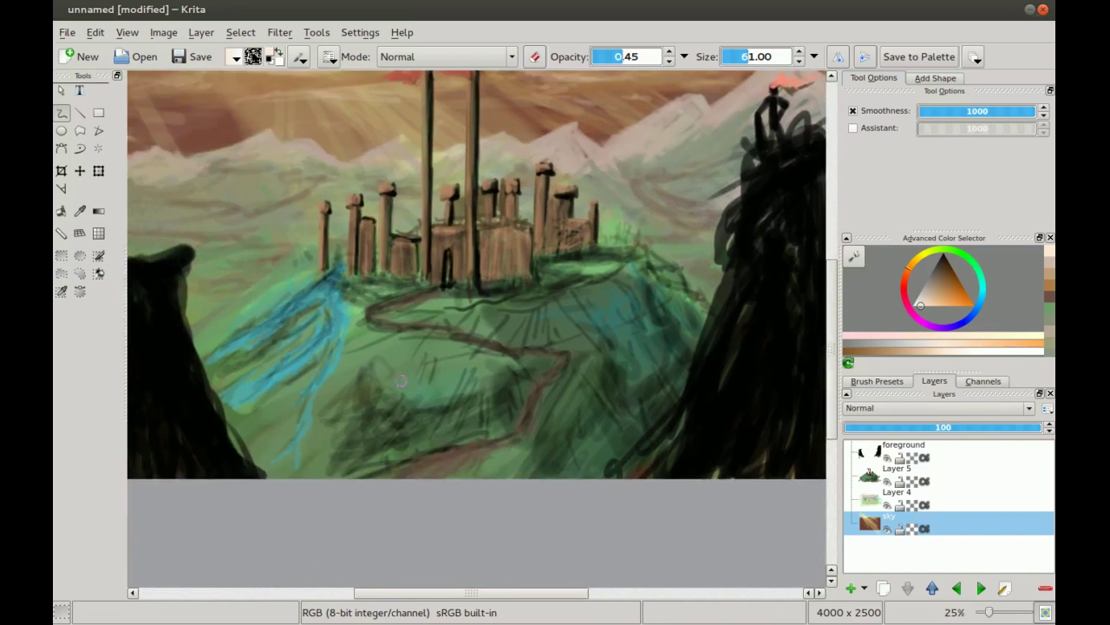
{"action": "scroll", "coordinate": [401, 380], "scroll_direction": "down", "scroll_amount": 1}
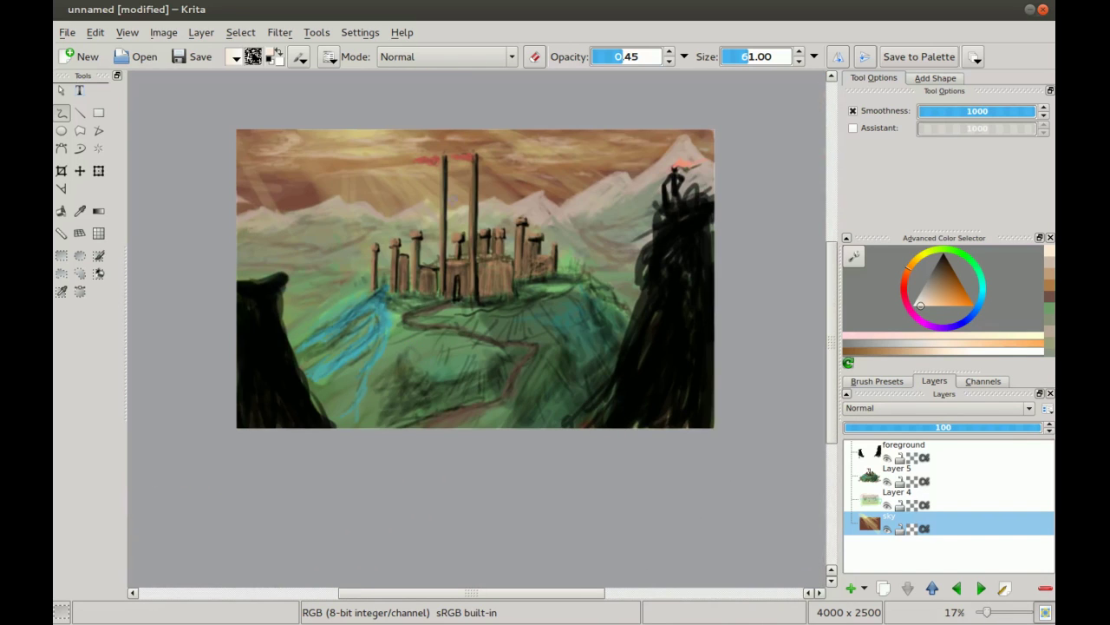
{"action": "scroll", "coordinate": [452, 214], "scroll_direction": "up", "scroll_amount": 1}
{"action": "left_click_drag", "start_coordinate": [452, 214], "coordinate": [450, 293]}
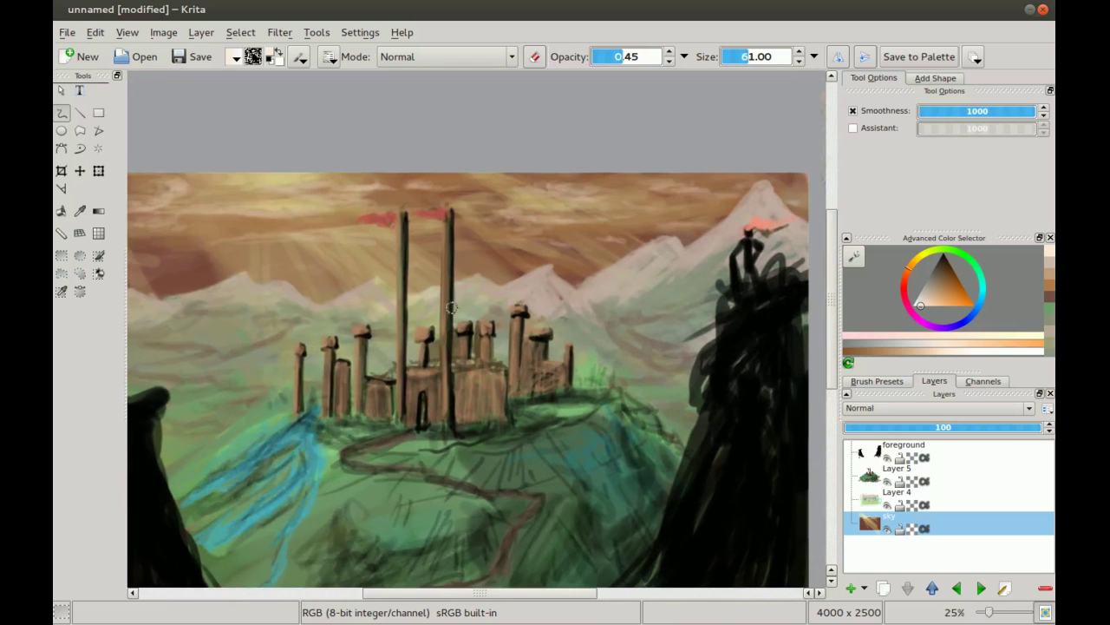
{"action": "scroll", "coordinate": [446, 309], "scroll_direction": "down", "scroll_amount": 1}
{"action": "scroll", "coordinate": [446, 309], "scroll_direction": "down", "scroll_amount": 2}
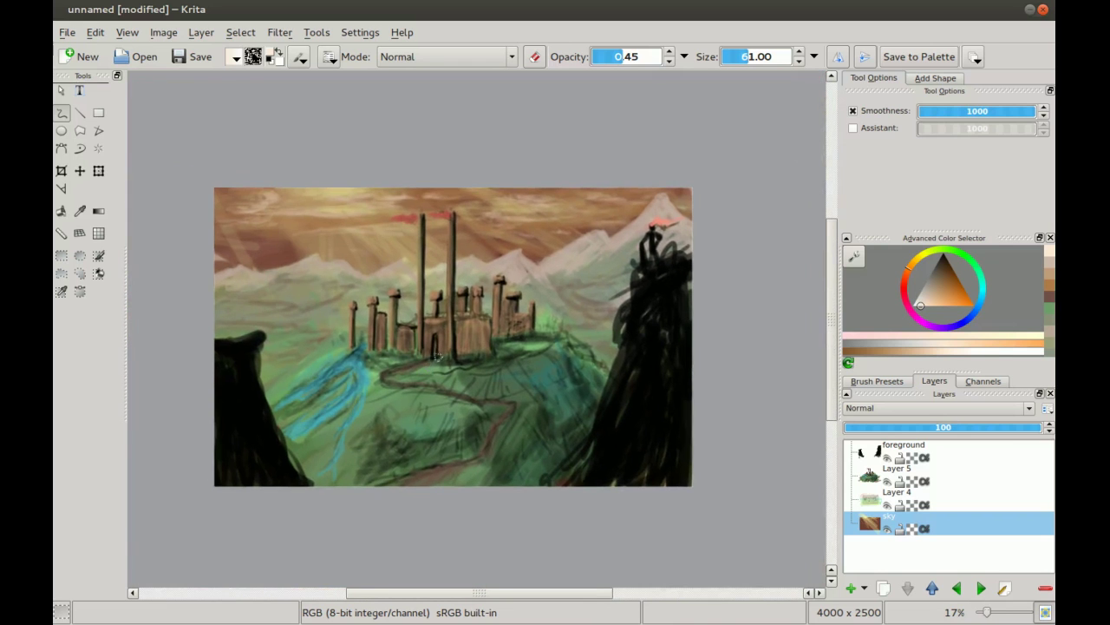
{"action": "scroll", "coordinate": [440, 349], "scroll_direction": "up", "scroll_amount": 1}
{"action": "left_click_drag", "start_coordinate": [441, 274], "coordinate": [485, 304]}
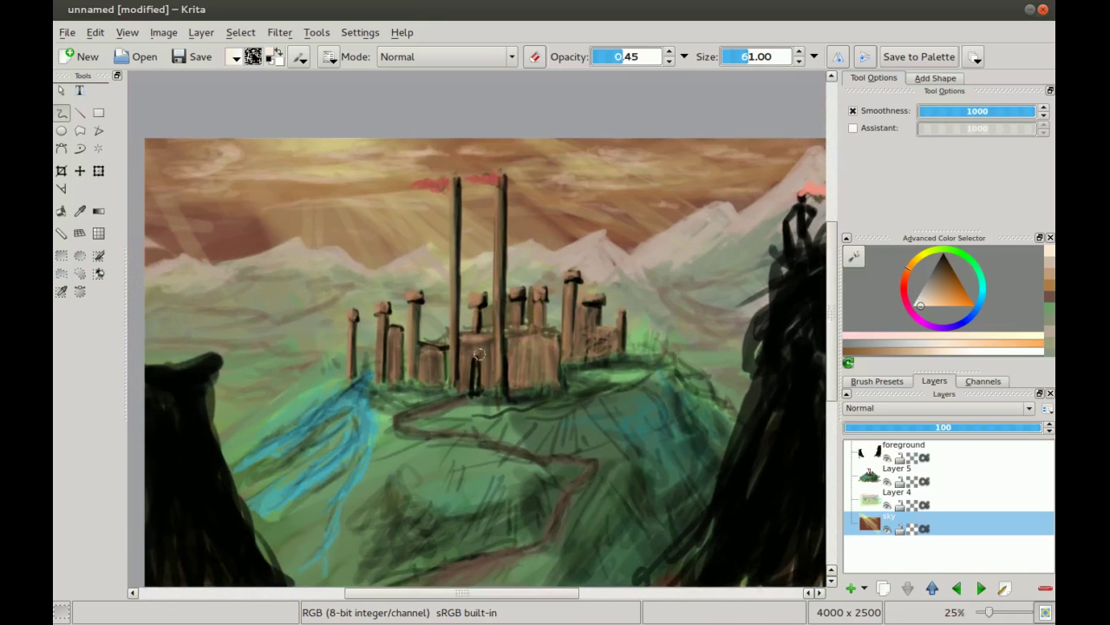
{"action": "scroll", "coordinate": [486, 308], "scroll_direction": "down", "scroll_amount": 1}
{"action": "mouse_move", "coordinate": [481, 407]}
{"action": "left_mouse_down"}
{"action": "mouse_move", "coordinate": [448, 339]}
{"action": "mouse_move", "coordinate": [434, 375]}
{"action": "left_mouse_up"}
{"action": "scroll", "coordinate": [448, 329], "scroll_direction": "up", "scroll_amount": 1}
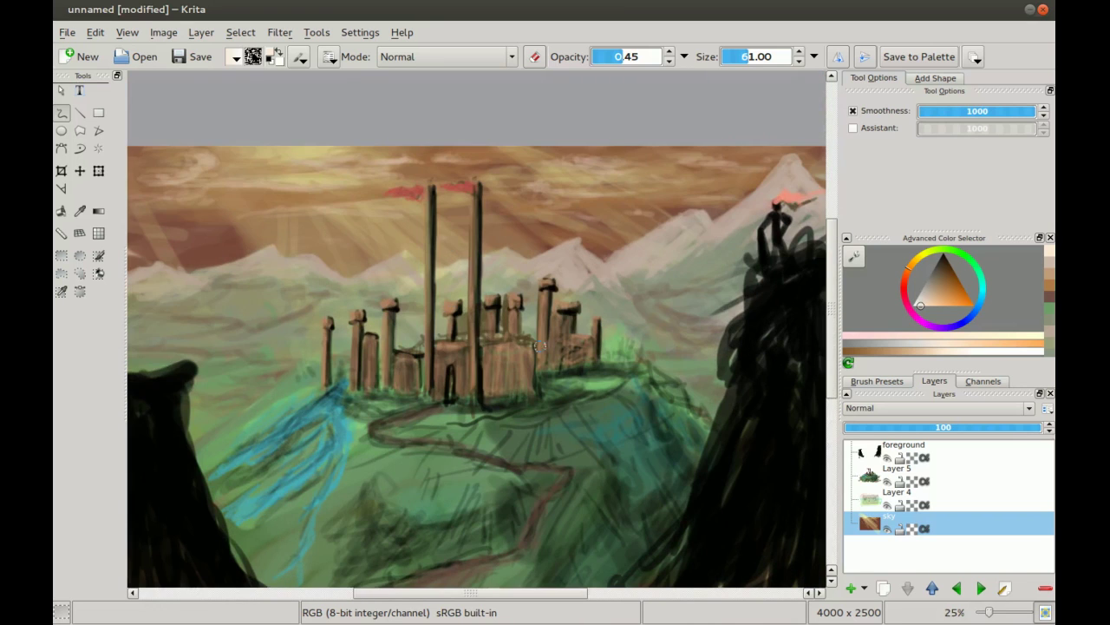
{"action": "left_click", "coordinate": [920, 256]}
{"action": "left_click", "coordinate": [951, 300]}
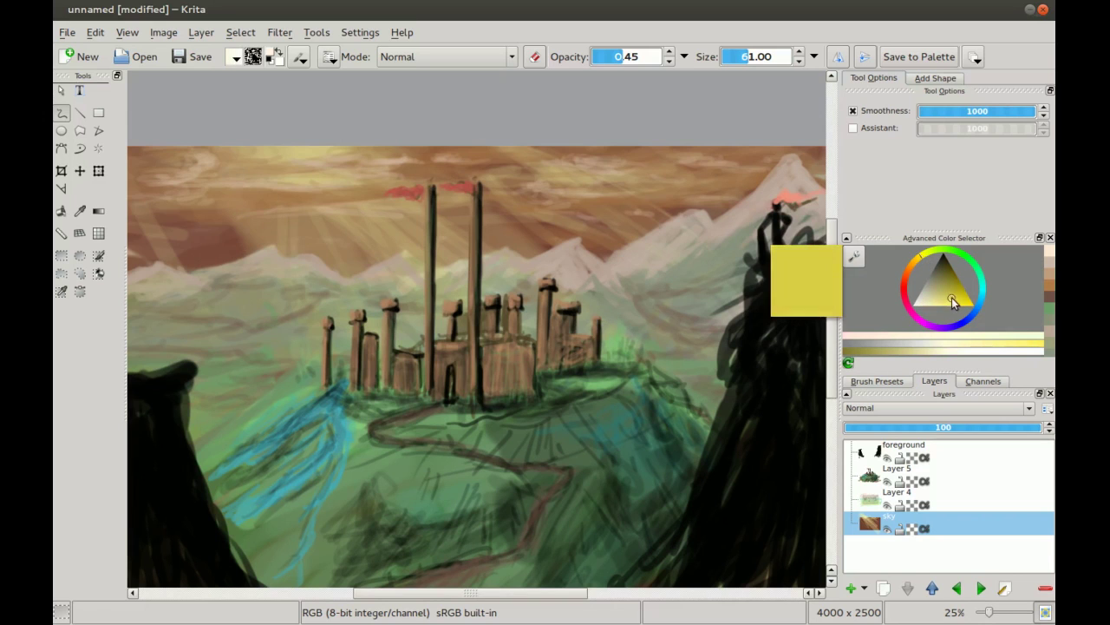
{"action": "left_click_drag", "start_coordinate": [393, 241], "coordinate": [412, 237]}
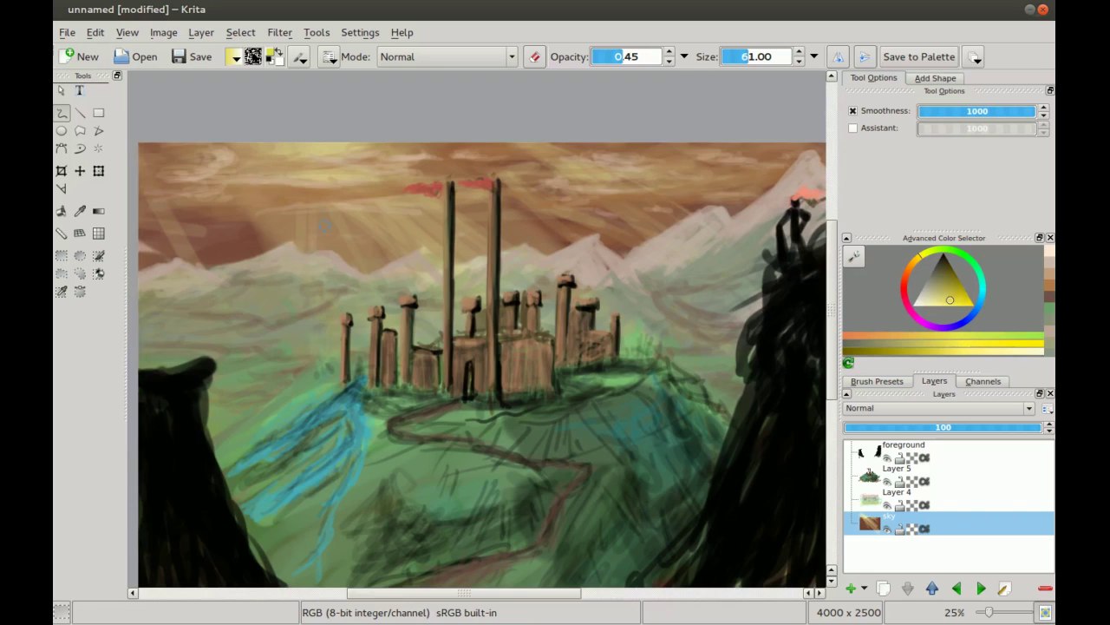
{"action": "key", "text": "minus"}
{"action": "key", "text": "plus"}
{"action": "mouse_move", "coordinate": [319, 224]}
{"action": "left_mouse_down"}
{"action": "mouse_move", "coordinate": [285, 245]}
{"action": "mouse_move", "coordinate": [316, 228]}
{"action": "mouse_move", "coordinate": [285, 240]}
{"action": "mouse_move", "coordinate": [360, 236]}
{"action": "mouse_move", "coordinate": [310, 282]}
{"action": "mouse_move", "coordinate": [314, 254]}
{"action": "mouse_move", "coordinate": [287, 231]}
{"action": "mouse_move", "coordinate": [370, 239]}
{"action": "mouse_move", "coordinate": [270, 258]}
{"action": "mouse_move", "coordinate": [372, 236]}
{"action": "left_mouse_up"}
{"action": "key", "text": "ctrl+z"}
{"action": "key", "text": "ctrl+z"}
{"action": "key", "text": "ctrl+z"}
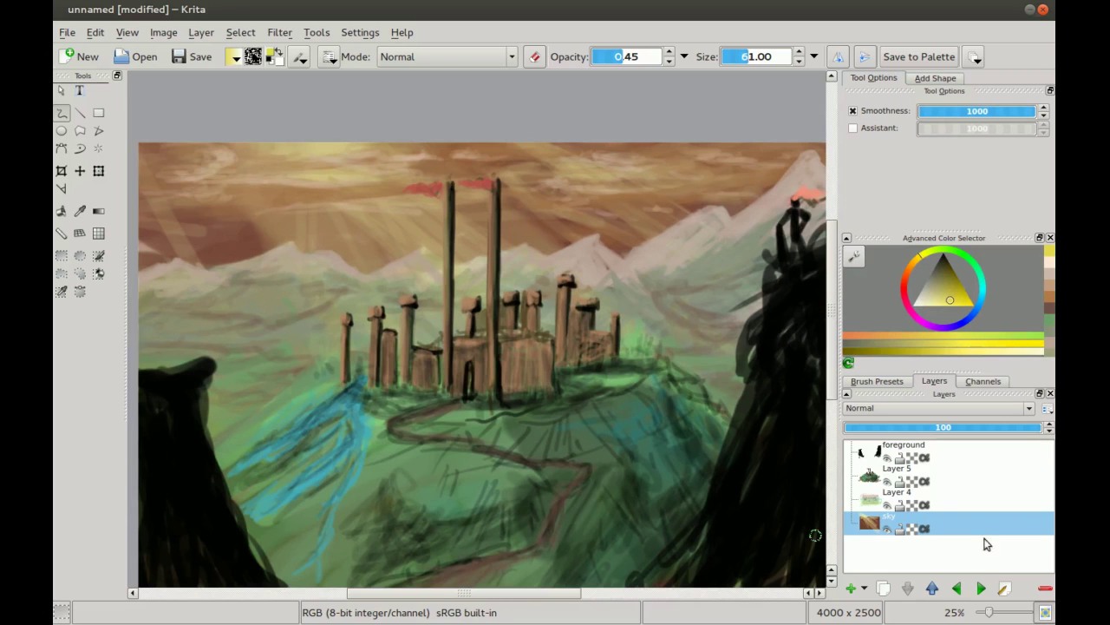
- Add a new paint layer directly above Layer 5, undoing the yellow test stroke made on it
{"action": "left_click", "coordinate": [876, 477]}
{"action": "left_click", "coordinate": [849, 591]}
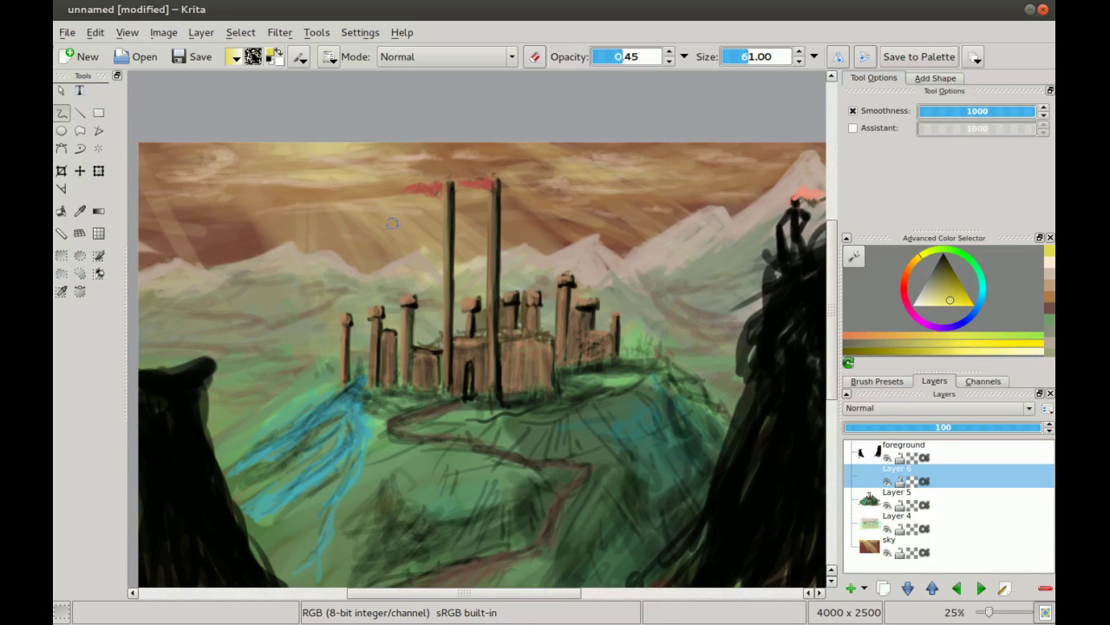
{"action": "left_click_drag", "start_coordinate": [330, 260], "coordinate": [418, 253]}
{"action": "key", "text": "ctrl+z"}
- Paint a small black flying creature in the sky left of the flagpoles, raising the brush opacity to 1.00
{"action": "left_click_drag", "start_coordinate": [945, 280], "coordinate": [943, 253]}
{"action": "mouse_move", "coordinate": [435, 304]}
{"action": "left_mouse_down"}
{"action": "mouse_move", "coordinate": [401, 298]}
{"action": "mouse_move", "coordinate": [439, 339]}
{"action": "left_mouse_up"}
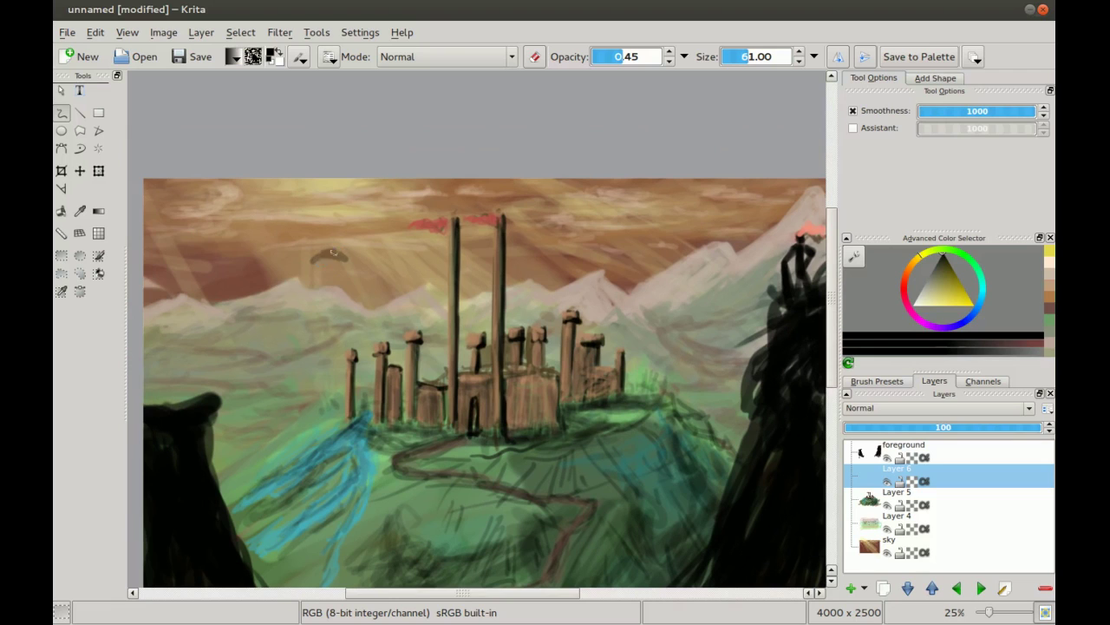
{"action": "left_click", "coordinate": [332, 253]}
{"action": "left_click_drag", "start_coordinate": [625, 56], "coordinate": [664, 60]}
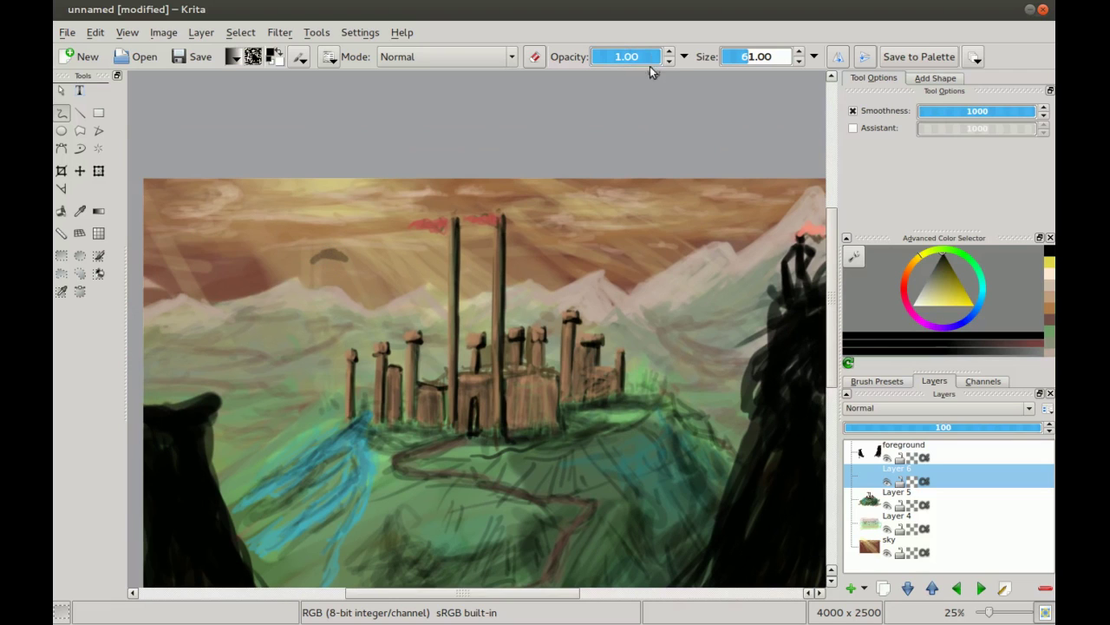
{"action": "mouse_move", "coordinate": [328, 255]}
{"action": "left_mouse_down"}
{"action": "mouse_move", "coordinate": [346, 257]}
{"action": "mouse_move", "coordinate": [318, 255]}
{"action": "mouse_move", "coordinate": [373, 250]}
{"action": "mouse_move", "coordinate": [335, 245]}
{"action": "mouse_move", "coordinate": [359, 252]}
{"action": "mouse_move", "coordinate": [310, 263]}
{"action": "mouse_move", "coordinate": [373, 252]}
{"action": "left_mouse_up"}
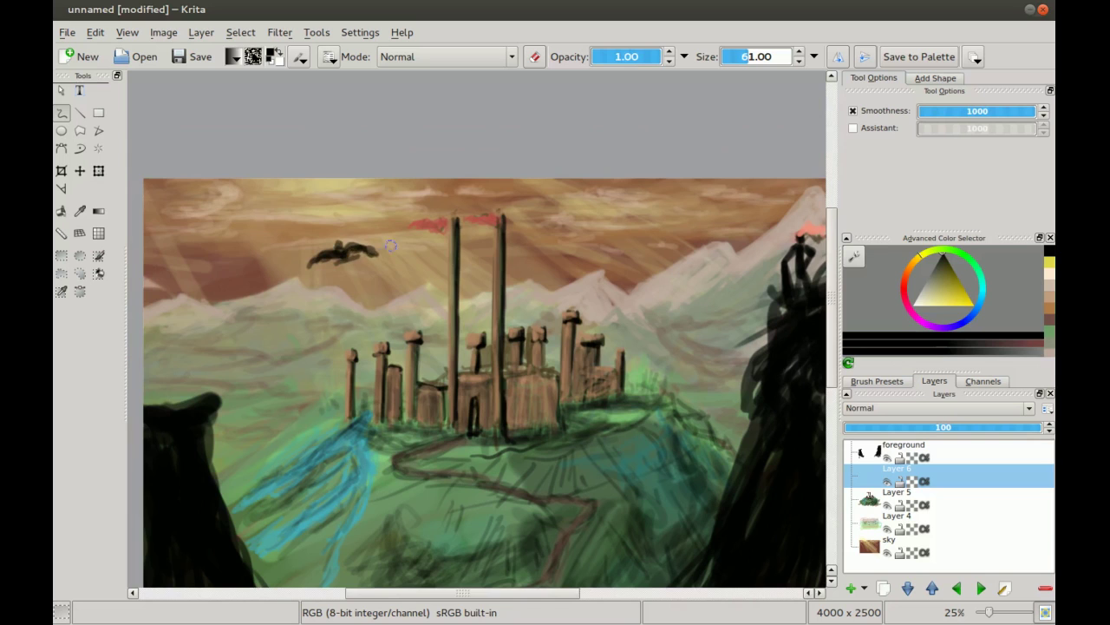
- Paint a larger black winged creature with outstretched wings, raised neck and legs in the sky right of the flagpoles
{"action": "left_click_drag", "start_coordinate": [507, 273], "coordinate": [374, 268]}
{"action": "key", "text": "minus"}
{"action": "key", "text": "minus"}
{"action": "key", "text": "plus"}
{"action": "key", "text": "plus"}
{"action": "left_click_drag", "start_coordinate": [433, 318], "coordinate": [533, 354]}
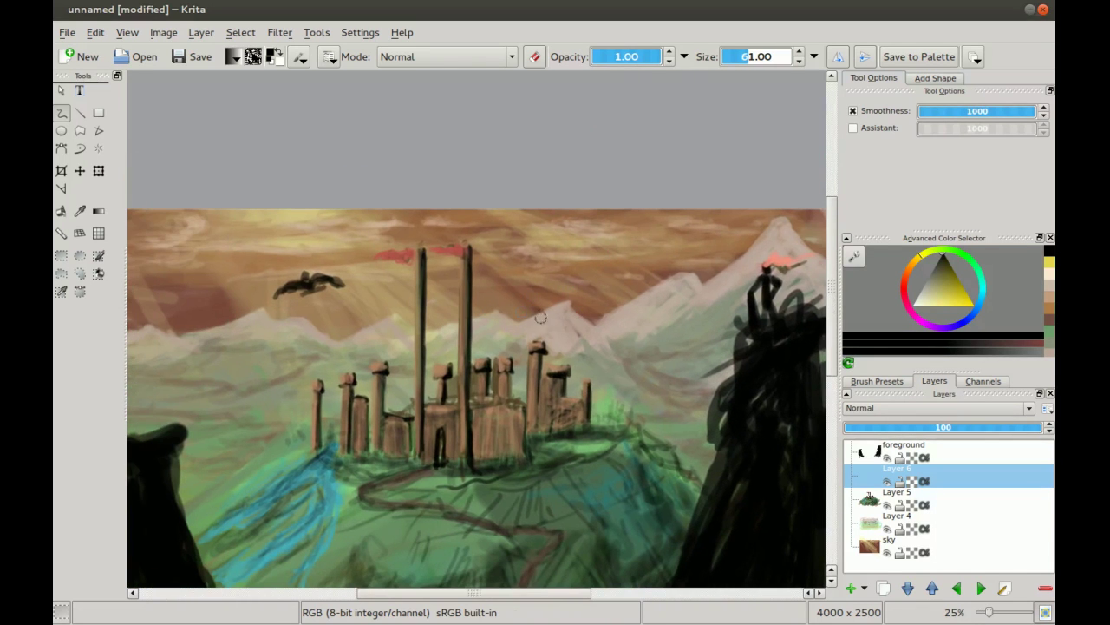
{"action": "mouse_move", "coordinate": [538, 305]}
{"action": "left_mouse_down"}
{"action": "mouse_move", "coordinate": [599, 302]}
{"action": "mouse_move", "coordinate": [471, 292]}
{"action": "mouse_move", "coordinate": [620, 306]}
{"action": "left_mouse_up"}
{"action": "left_click_drag", "start_coordinate": [531, 302], "coordinate": [528, 308]}
{"action": "mouse_move", "coordinate": [535, 270]}
{"action": "left_mouse_down"}
{"action": "mouse_move", "coordinate": [528, 306]}
{"action": "mouse_move", "coordinate": [545, 321]}
{"action": "mouse_move", "coordinate": [519, 327]}
{"action": "mouse_move", "coordinate": [541, 304]}
{"action": "mouse_move", "coordinate": [555, 328]}
{"action": "left_mouse_up"}
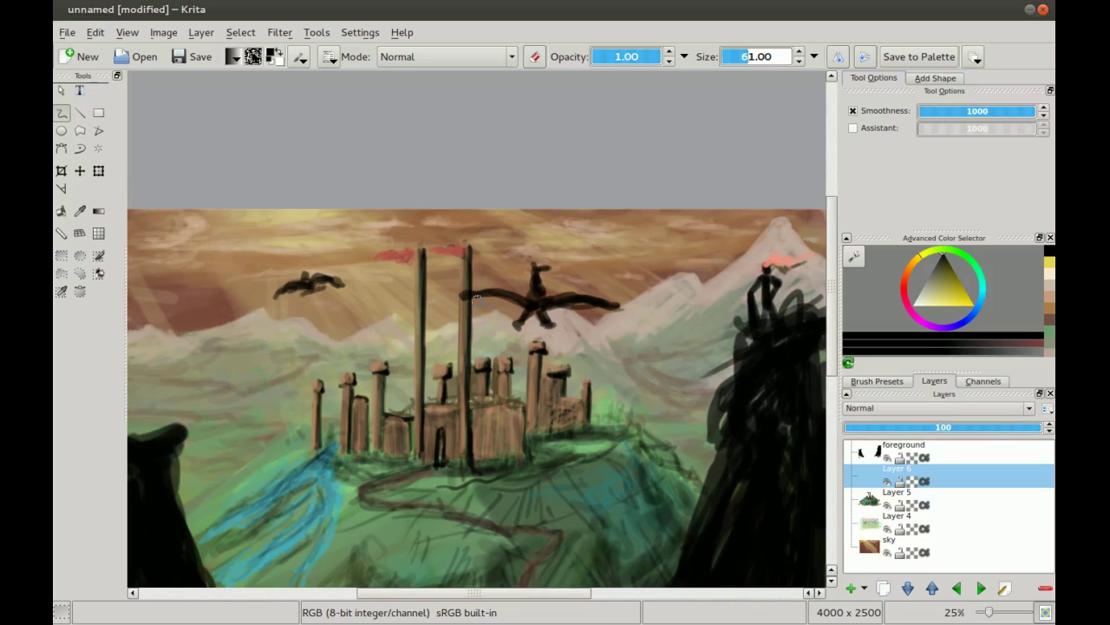
- Undo the strokes of the larger black winged creature beside the flagpoles
{"action": "left_click_drag", "start_coordinate": [367, 396], "coordinate": [377, 362]}
{"action": "key", "text": "minus"}
{"action": "key", "text": "minus"}
{"action": "left_click_drag", "start_coordinate": [372, 316], "coordinate": [354, 311]}
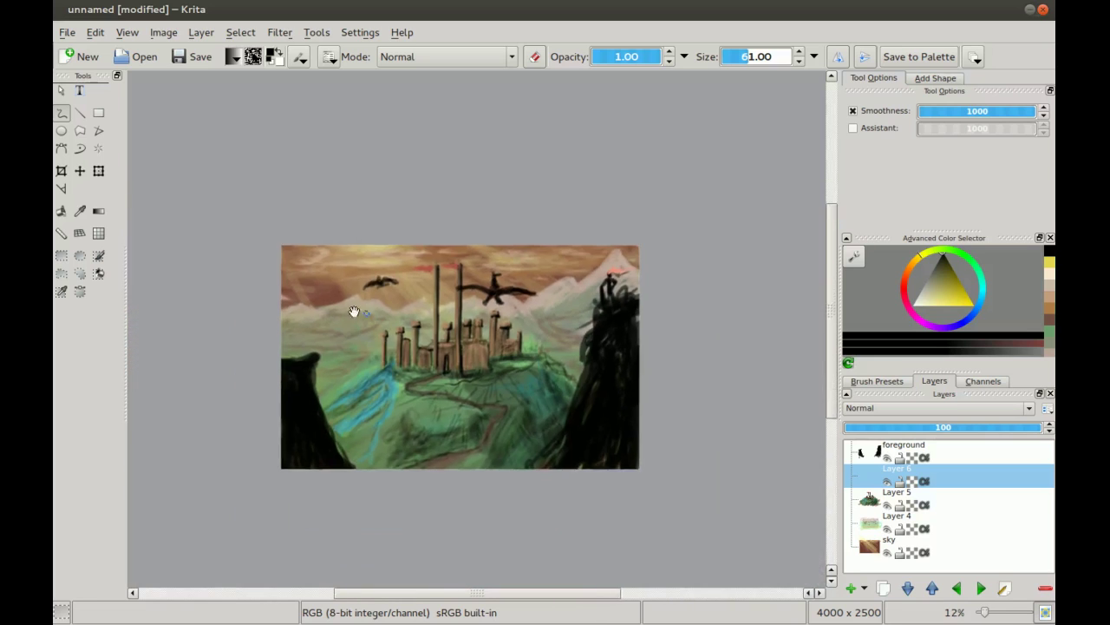
{"action": "scroll", "coordinate": [354, 311], "scroll_direction": "up", "scroll_amount": 1}
{"action": "key", "text": "ctrl+z"}
{"action": "key", "text": "ctrl+z"}
{"action": "key", "text": "ctrl+z"}
{"action": "key", "text": "ctrl+z"}
{"action": "key", "text": "ctrl+z"}
{"action": "key", "text": "ctrl+z"}
{"action": "key", "text": "ctrl+z"}
{"action": "key", "text": "ctrl+z"}
{"action": "key", "text": "ctrl+z"}
{"action": "key", "text": "ctrl+z"}
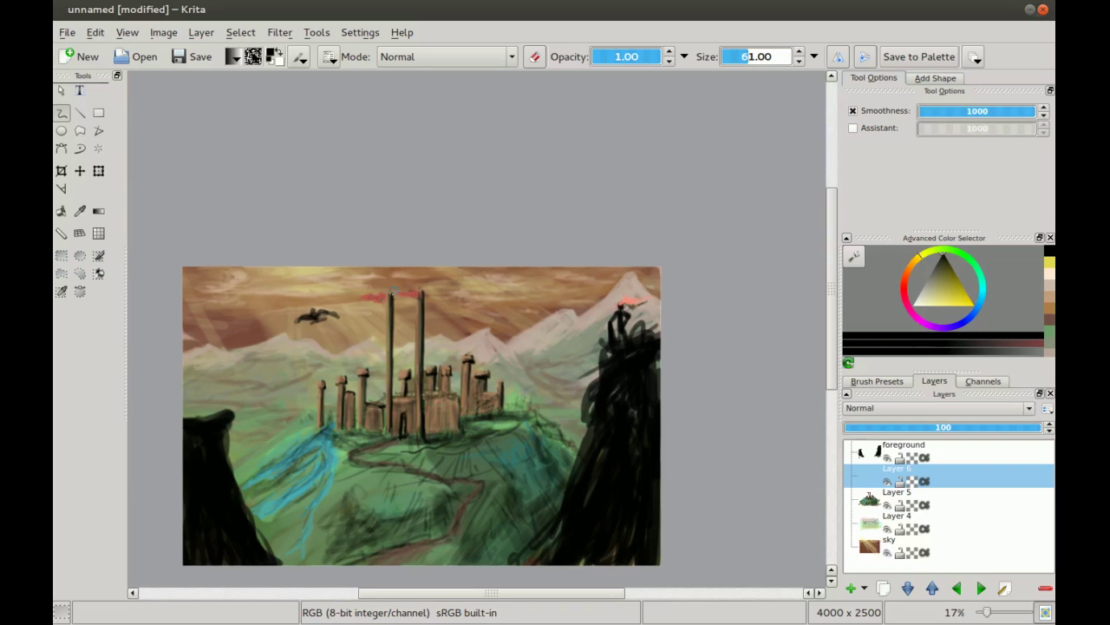
- Erase the small black flying creature from the sky beside the flagpoles, using an eraser size of 161
{"action": "mouse_move", "coordinate": [301, 351]}
{"action": "left_mouse_down"}
{"action": "mouse_move", "coordinate": [333, 352]}
{"action": "mouse_move", "coordinate": [328, 322]}
{"action": "mouse_move", "coordinate": [362, 320]}
{"action": "left_mouse_up"}
{"action": "key", "text": "e"}
{"action": "key", "text": "bracketright"}
{"action": "key", "text": "bracketright"}
{"action": "key", "text": "bracketright"}
{"action": "key", "text": "bracketright"}
{"action": "key", "text": "bracketright"}
{"action": "key", "text": "bracketright"}
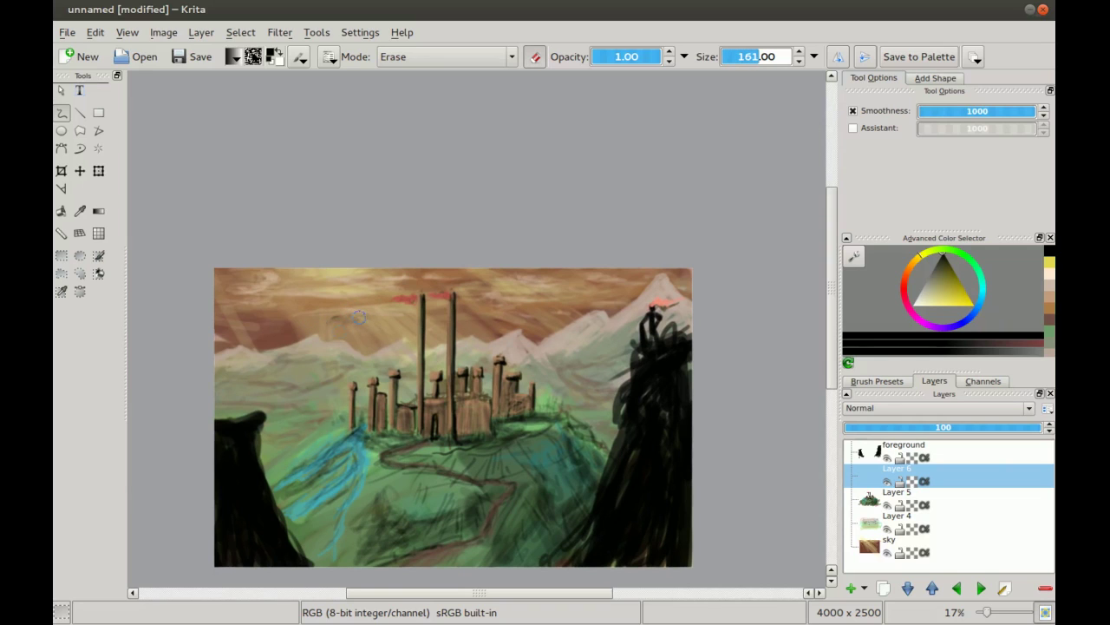
{"action": "scroll", "coordinate": [327, 325], "scroll_direction": "up", "scroll_amount": 3}
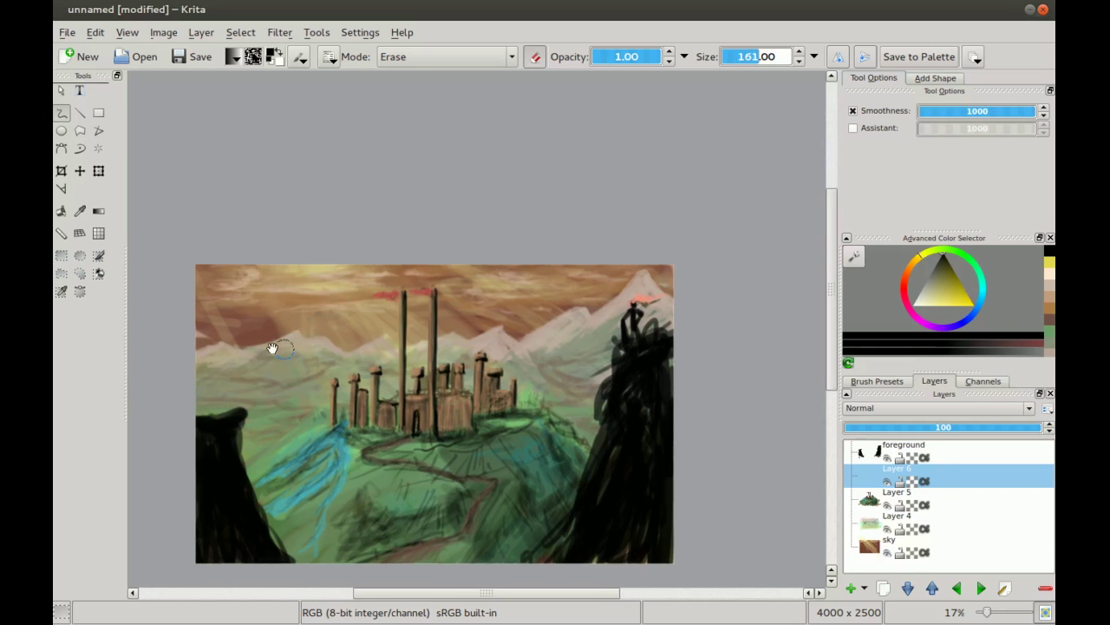
- Paint a dragon's curved black neck, body and hooked tail in the sky left of the flagpoles with a size 51 brush
{"action": "key", "text": "bracketleft"}
{"action": "key", "text": "bracketleft"}
{"action": "key", "text": "bracketleft"}
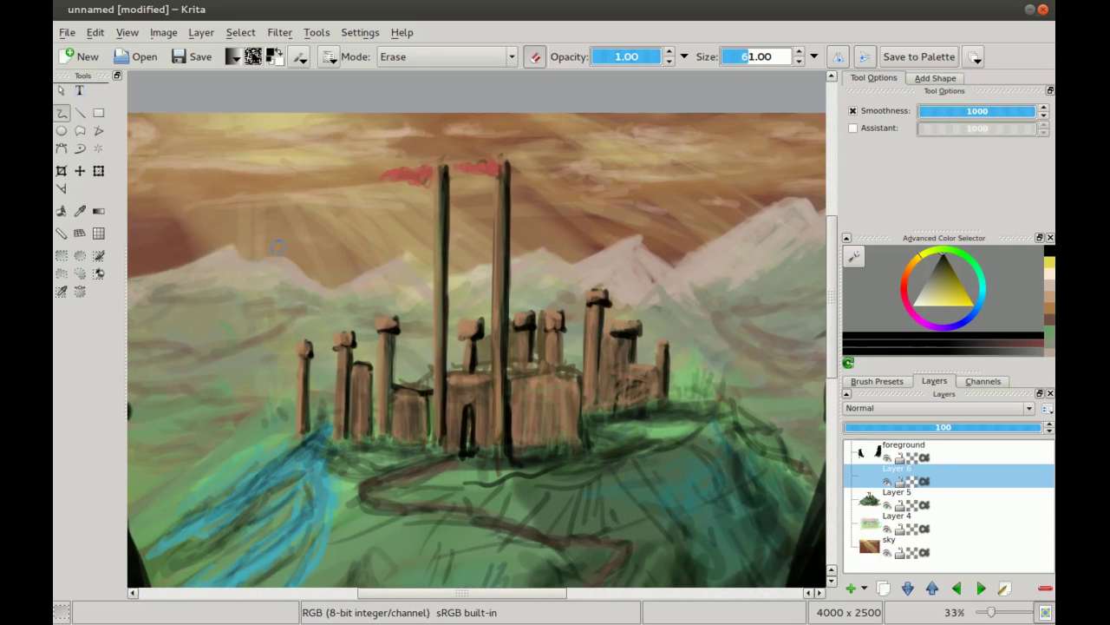
{"action": "scroll", "coordinate": [272, 250], "scroll_direction": "up", "scroll_amount": 1}
{"action": "key", "text": "e"}
{"action": "mouse_move", "coordinate": [303, 207]}
{"action": "left_mouse_down"}
{"action": "mouse_move", "coordinate": [277, 214]}
{"action": "mouse_move", "coordinate": [314, 216]}
{"action": "mouse_move", "coordinate": [277, 211]}
{"action": "mouse_move", "coordinate": [241, 238]}
{"action": "mouse_move", "coordinate": [272, 215]}
{"action": "mouse_move", "coordinate": [264, 253]}
{"action": "mouse_move", "coordinate": [252, 228]}
{"action": "mouse_move", "coordinate": [282, 265]}
{"action": "left_mouse_up"}
{"action": "mouse_move", "coordinate": [269, 213]}
{"action": "left_mouse_down"}
{"action": "mouse_move", "coordinate": [279, 263]}
{"action": "mouse_move", "coordinate": [253, 247]}
{"action": "mouse_move", "coordinate": [251, 227]}
{"action": "mouse_move", "coordinate": [277, 251]}
{"action": "mouse_move", "coordinate": [247, 246]}
{"action": "mouse_move", "coordinate": [295, 279]}
{"action": "left_mouse_up"}
{"action": "left_click_drag", "start_coordinate": [243, 240], "coordinate": [347, 292]}
{"action": "mouse_move", "coordinate": [275, 267]}
{"action": "left_mouse_down"}
{"action": "mouse_move", "coordinate": [343, 293]}
{"action": "mouse_move", "coordinate": [271, 262]}
{"action": "mouse_move", "coordinate": [363, 281]}
{"action": "mouse_move", "coordinate": [309, 284]}
{"action": "mouse_move", "coordinate": [377, 291]}
{"action": "mouse_move", "coordinate": [322, 305]}
{"action": "mouse_move", "coordinate": [325, 290]}
{"action": "mouse_move", "coordinate": [375, 281]}
{"action": "mouse_move", "coordinate": [336, 323]}
{"action": "mouse_move", "coordinate": [236, 291]}
{"action": "mouse_move", "coordinate": [271, 329]}
{"action": "mouse_move", "coordinate": [305, 290]}
{"action": "mouse_move", "coordinate": [293, 318]}
{"action": "mouse_move", "coordinate": [263, 327]}
{"action": "left_mouse_up"}
{"action": "key", "text": "minus"}
{"action": "key", "text": "minus"}
{"action": "key", "text": "minus"}
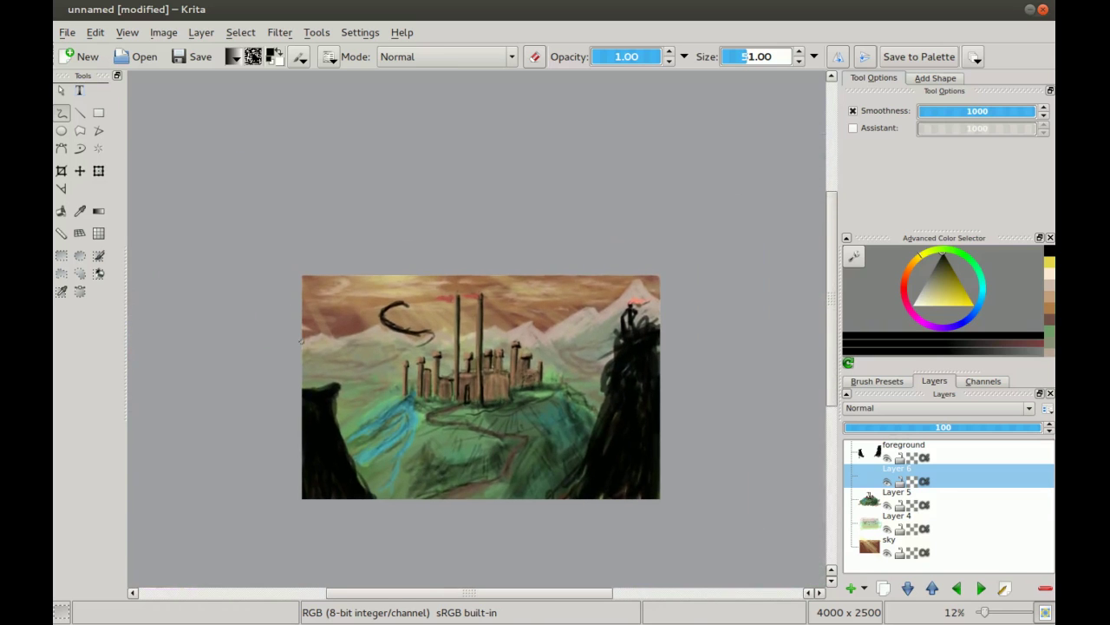
{"action": "key", "text": "plus"}
{"action": "scroll", "coordinate": [317, 308], "scroll_direction": "up", "scroll_amount": 1}
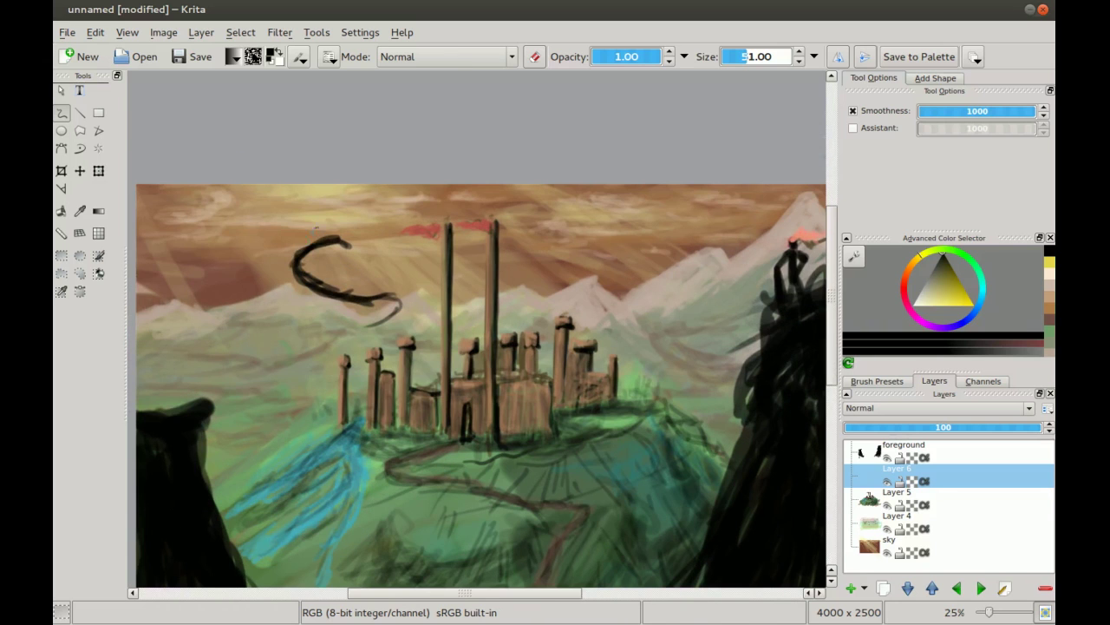
{"action": "mouse_move", "coordinate": [300, 254]}
{"action": "left_mouse_down"}
{"action": "mouse_move", "coordinate": [318, 289]}
{"action": "mouse_move", "coordinate": [357, 306]}
{"action": "mouse_move", "coordinate": [379, 299]}
{"action": "mouse_move", "coordinate": [358, 328]}
{"action": "left_mouse_up"}
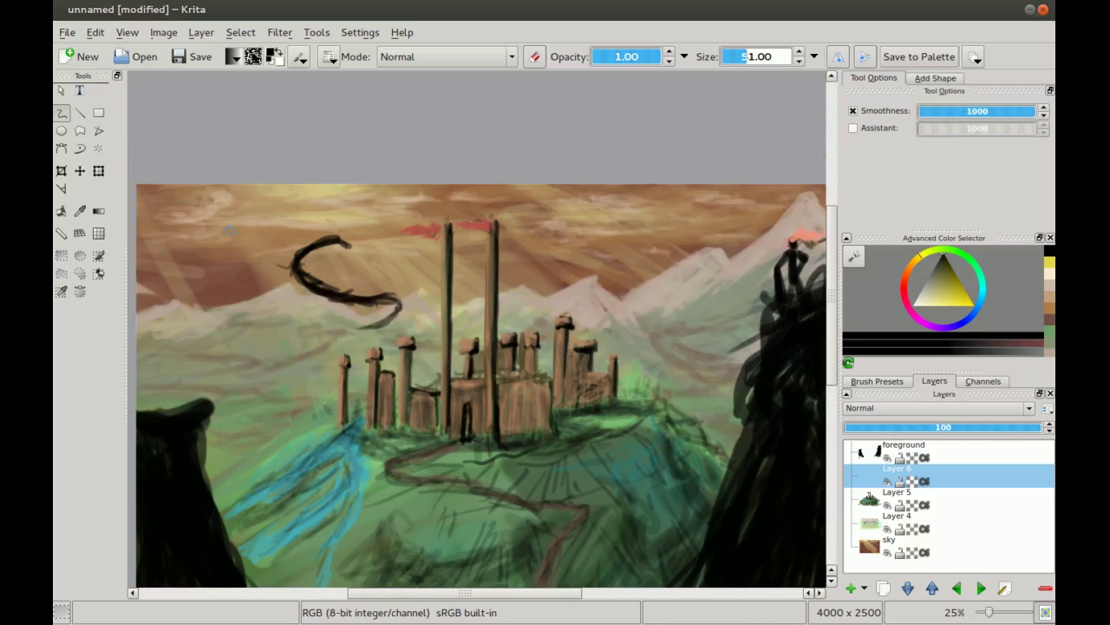
- Paint the outline of the dragon's left wing, peaked at the top and sweeping down toward the mountains
{"action": "mouse_move", "coordinate": [293, 247]}
{"action": "left_mouse_down"}
{"action": "mouse_move", "coordinate": [243, 227]}
{"action": "mouse_move", "coordinate": [282, 258]}
{"action": "mouse_move", "coordinate": [241, 236]}
{"action": "mouse_move", "coordinate": [253, 226]}
{"action": "mouse_move", "coordinate": [231, 210]}
{"action": "mouse_move", "coordinate": [189, 282]}
{"action": "mouse_move", "coordinate": [206, 268]}
{"action": "mouse_move", "coordinate": [192, 311]}
{"action": "left_mouse_up"}
{"action": "mouse_move", "coordinate": [294, 265]}
{"action": "left_mouse_down"}
{"action": "mouse_move", "coordinate": [232, 224]}
{"action": "mouse_move", "coordinate": [190, 290]}
{"action": "left_mouse_up"}
{"action": "mouse_move", "coordinate": [231, 224]}
{"action": "left_mouse_down"}
{"action": "mouse_move", "coordinate": [212, 251]}
{"action": "mouse_move", "coordinate": [231, 217]}
{"action": "mouse_move", "coordinate": [174, 322]}
{"action": "left_mouse_up"}
{"action": "mouse_move", "coordinate": [217, 283]}
{"action": "left_mouse_down"}
{"action": "mouse_move", "coordinate": [271, 278]}
{"action": "mouse_move", "coordinate": [213, 283]}
{"action": "mouse_move", "coordinate": [198, 309]}
{"action": "mouse_move", "coordinate": [172, 319]}
{"action": "left_mouse_up"}
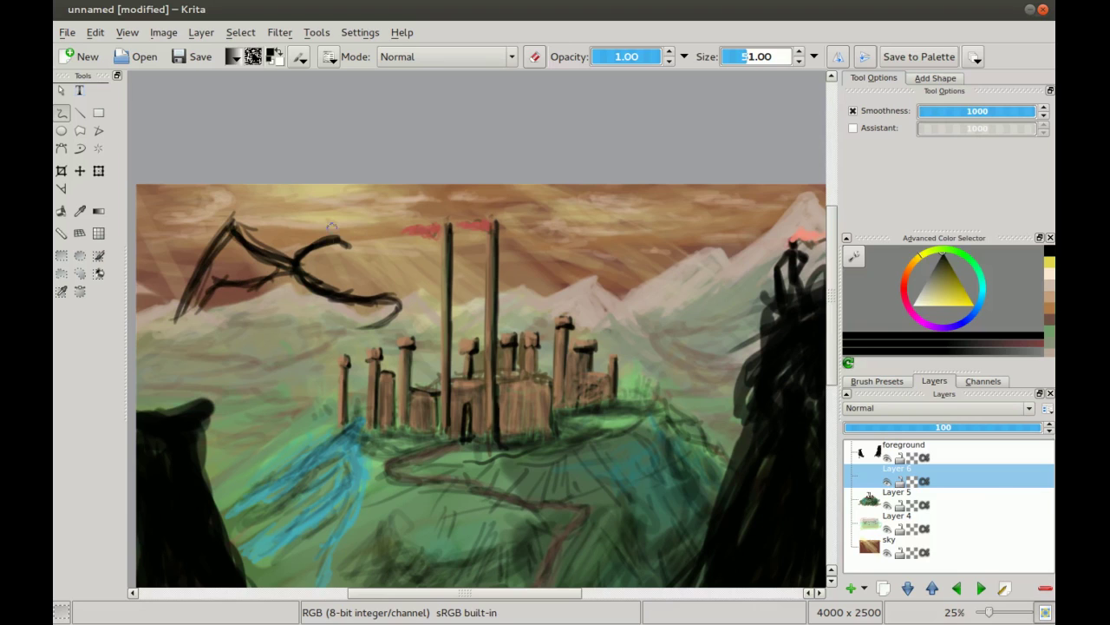
- Paint the outline of the dragon's right wing, peaked at the top and reaching toward the flagpoles
{"action": "left_click_drag", "start_coordinate": [338, 234], "coordinate": [379, 214]}
{"action": "mouse_move", "coordinate": [295, 262]}
{"action": "left_mouse_down"}
{"action": "mouse_move", "coordinate": [347, 246]}
{"action": "mouse_move", "coordinate": [293, 269]}
{"action": "mouse_move", "coordinate": [365, 207]}
{"action": "mouse_move", "coordinate": [417, 264]}
{"action": "left_mouse_up"}
{"action": "left_click_drag", "start_coordinate": [372, 212], "coordinate": [423, 273]}
{"action": "mouse_move", "coordinate": [408, 264]}
{"action": "left_mouse_down"}
{"action": "mouse_move", "coordinate": [308, 267]}
{"action": "mouse_move", "coordinate": [373, 255]}
{"action": "mouse_move", "coordinate": [352, 253]}
{"action": "mouse_move", "coordinate": [399, 260]}
{"action": "mouse_move", "coordinate": [334, 235]}
{"action": "mouse_move", "coordinate": [310, 249]}
{"action": "mouse_move", "coordinate": [315, 236]}
{"action": "mouse_move", "coordinate": [337, 236]}
{"action": "mouse_move", "coordinate": [306, 251]}
{"action": "mouse_move", "coordinate": [338, 237]}
{"action": "mouse_move", "coordinate": [298, 278]}
{"action": "left_mouse_up"}
- Reshape the dragon's neck into a raised, hooked curve and strengthen the edges of both wings
{"action": "key", "text": "e"}
{"action": "key", "text": "e"}
{"action": "left_click_drag", "start_coordinate": [307, 222], "coordinate": [297, 280]}
{"action": "mouse_move", "coordinate": [317, 211]}
{"action": "left_mouse_down"}
{"action": "mouse_move", "coordinate": [326, 224]}
{"action": "mouse_move", "coordinate": [314, 217]}
{"action": "mouse_move", "coordinate": [300, 250]}
{"action": "mouse_move", "coordinate": [366, 208]}
{"action": "mouse_move", "coordinate": [413, 265]}
{"action": "left_mouse_up"}
{"action": "mouse_move", "coordinate": [303, 266]}
{"action": "left_mouse_down"}
{"action": "mouse_move", "coordinate": [321, 257]}
{"action": "mouse_move", "coordinate": [232, 225]}
{"action": "mouse_move", "coordinate": [184, 323]}
{"action": "mouse_move", "coordinate": [217, 289]}
{"action": "mouse_move", "coordinate": [188, 330]}
{"action": "left_mouse_up"}
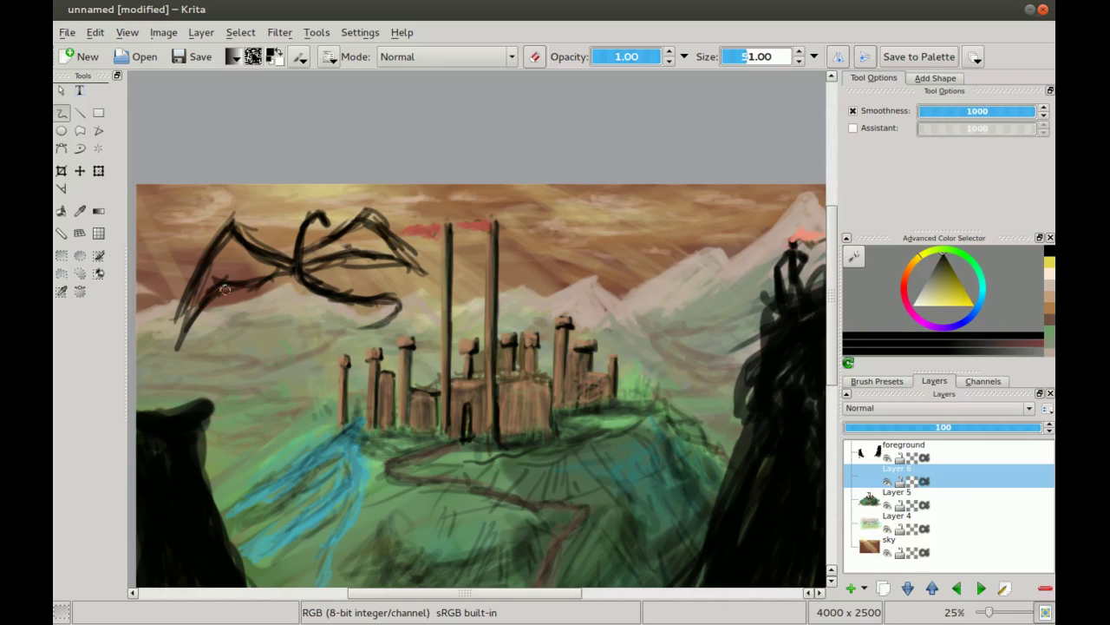
- Paint bony ribs from the peaks of both dragon wings to their lower edges and connect the scalloped membrane edges
{"action": "mouse_move", "coordinate": [232, 230]}
{"action": "left_mouse_down"}
{"action": "mouse_move", "coordinate": [215, 296]}
{"action": "mouse_move", "coordinate": [231, 293]}
{"action": "mouse_move", "coordinate": [235, 218]}
{"action": "mouse_move", "coordinate": [250, 280]}
{"action": "left_mouse_up"}
{"action": "mouse_move", "coordinate": [366, 211]}
{"action": "left_mouse_down"}
{"action": "mouse_move", "coordinate": [338, 252]}
{"action": "mouse_move", "coordinate": [366, 215]}
{"action": "mouse_move", "coordinate": [373, 253]}
{"action": "left_mouse_up"}
{"action": "mouse_move", "coordinate": [230, 229]}
{"action": "left_mouse_down"}
{"action": "mouse_move", "coordinate": [179, 340]}
{"action": "mouse_move", "coordinate": [250, 242]}
{"action": "mouse_move", "coordinate": [278, 260]}
{"action": "mouse_move", "coordinate": [273, 279]}
{"action": "mouse_move", "coordinate": [292, 276]}
{"action": "left_mouse_up"}
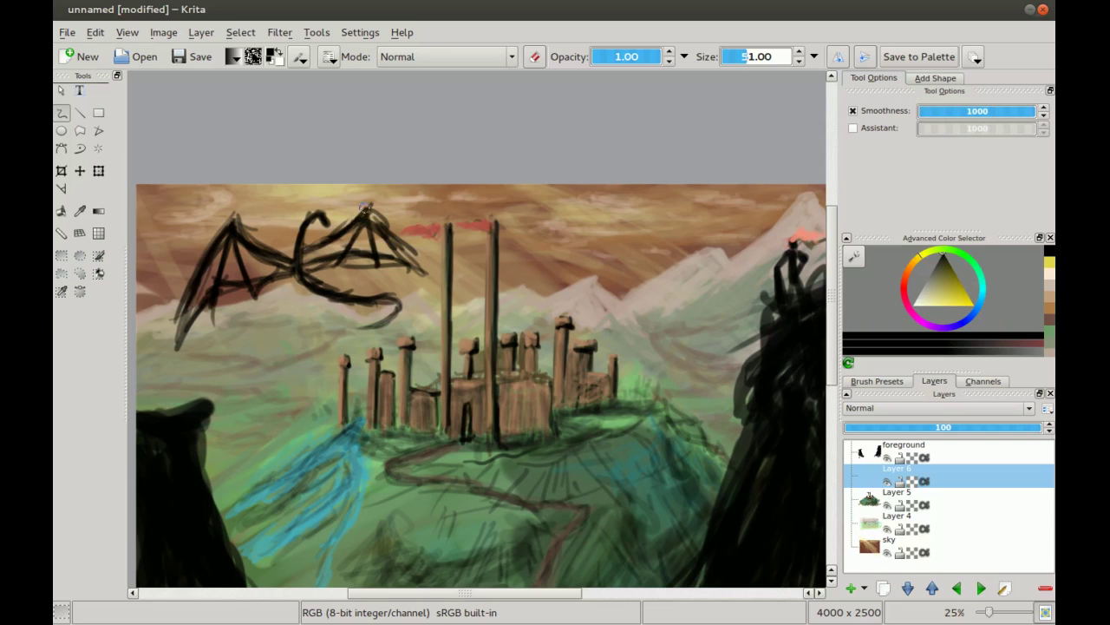
{"action": "mouse_move", "coordinate": [272, 276]}
{"action": "left_mouse_down"}
{"action": "mouse_move", "coordinate": [351, 261]}
{"action": "mouse_move", "coordinate": [276, 289]}
{"action": "mouse_move", "coordinate": [375, 276]}
{"action": "left_mouse_up"}
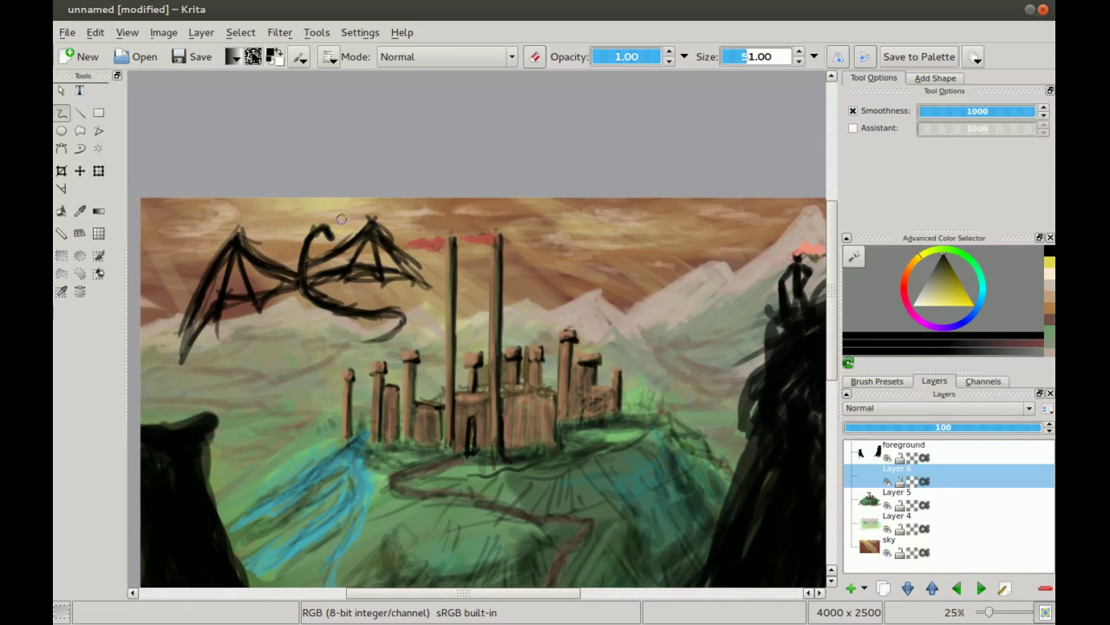
- Erase rough, stray edges around the dragon's wings to sharpen their silhouettes
{"action": "scroll", "coordinate": [363, 271], "scroll_direction": "down", "scroll_amount": 2}
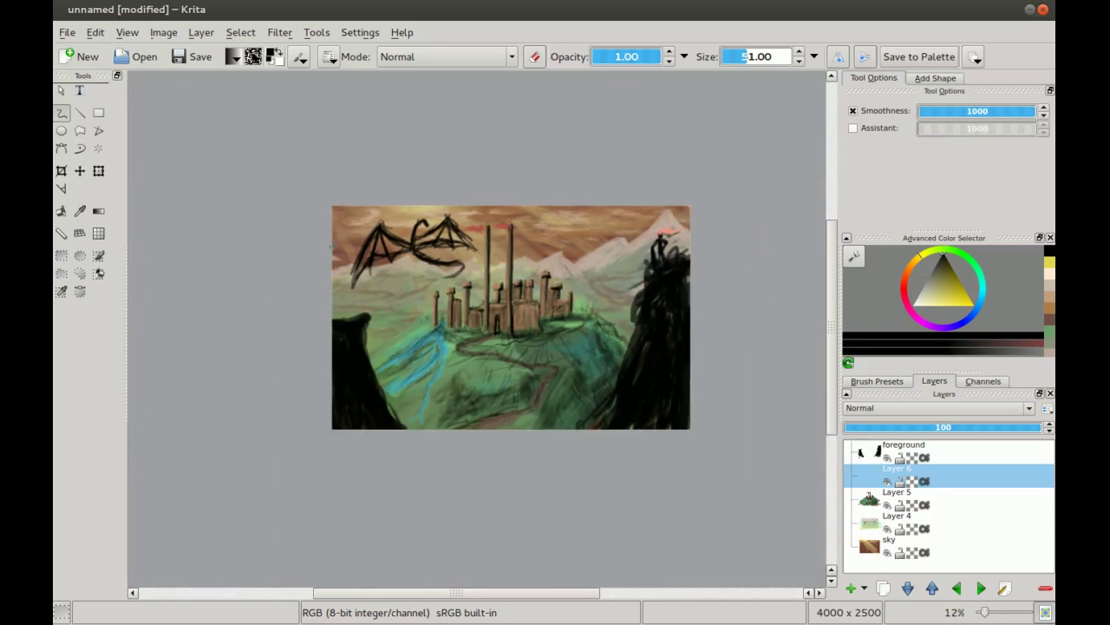
{"action": "scroll", "coordinate": [319, 275], "scroll_direction": "up", "scroll_amount": 1}
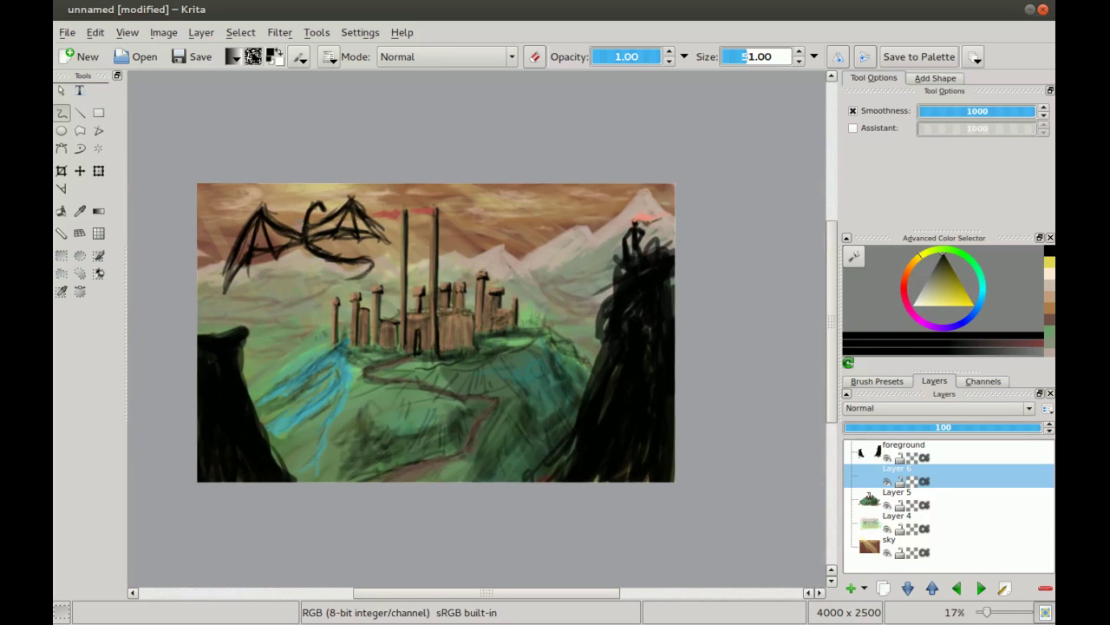
{"action": "scroll", "coordinate": [298, 232], "scroll_direction": "up", "scroll_amount": 1}
{"action": "scroll", "coordinate": [320, 296], "scroll_direction": "down", "scroll_amount": 1}
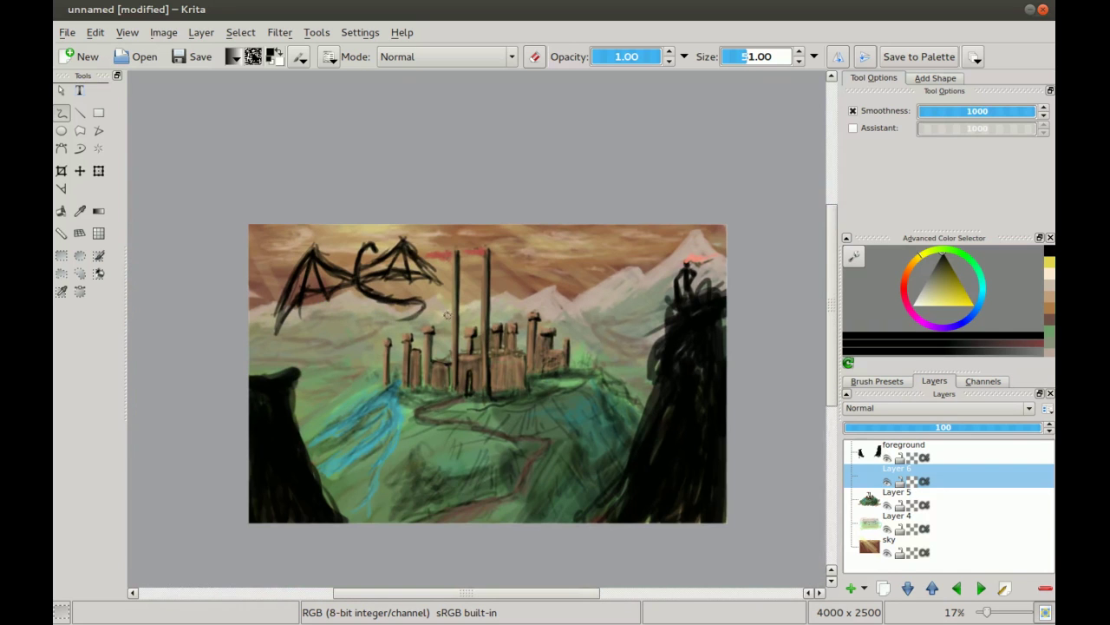
{"action": "scroll", "coordinate": [332, 293], "scroll_direction": "up", "scroll_amount": 3}
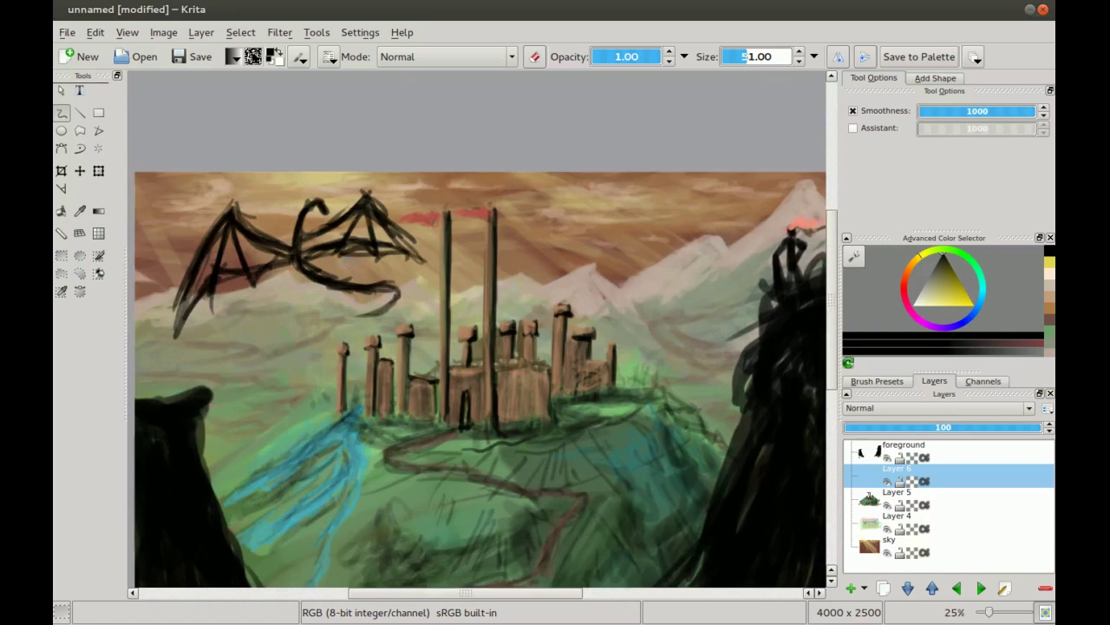
{"action": "key", "text": "e"}
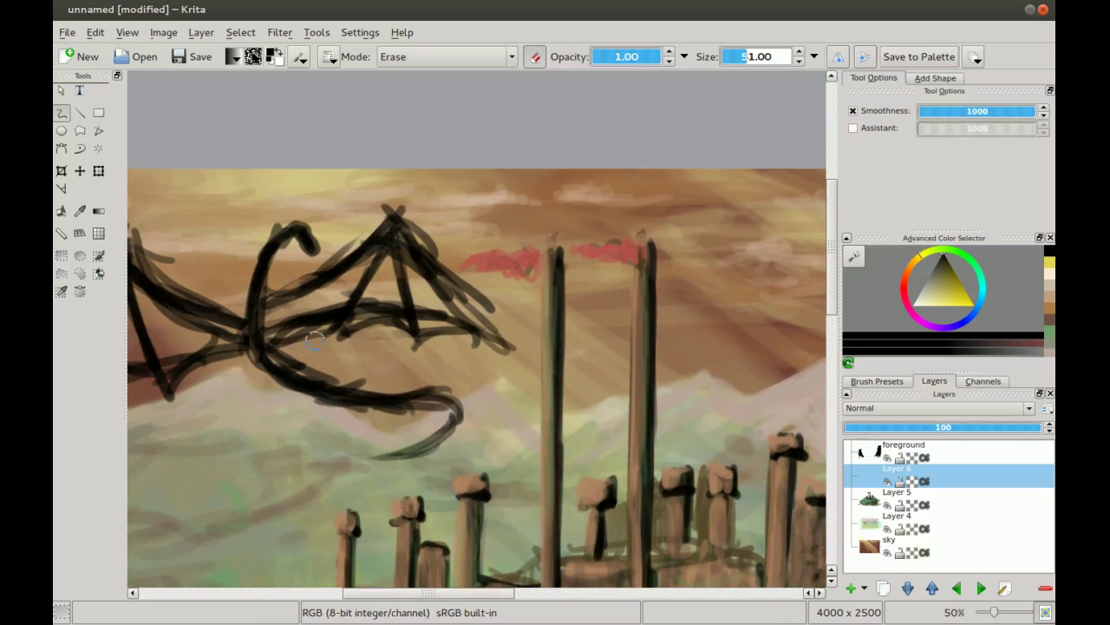
{"action": "left_click_drag", "start_coordinate": [337, 335], "coordinate": [305, 340]}
{"action": "left_click_drag", "start_coordinate": [369, 334], "coordinate": [300, 336]}
{"action": "left_click_drag", "start_coordinate": [210, 406], "coordinate": [335, 322]}
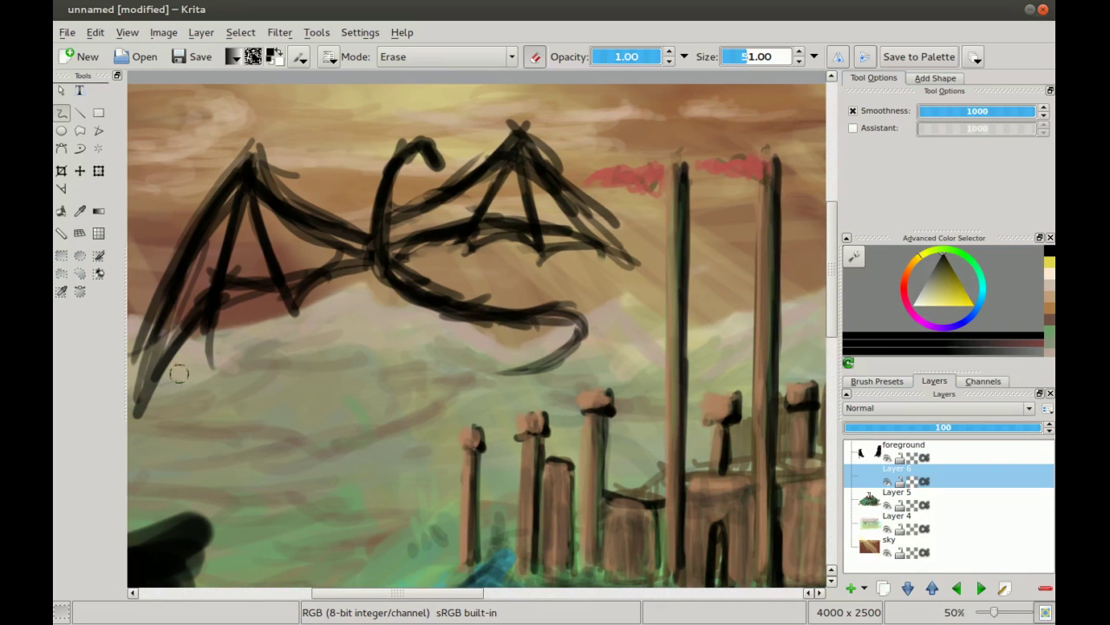
{"action": "left_click_drag", "start_coordinate": [157, 313], "coordinate": [268, 298]}
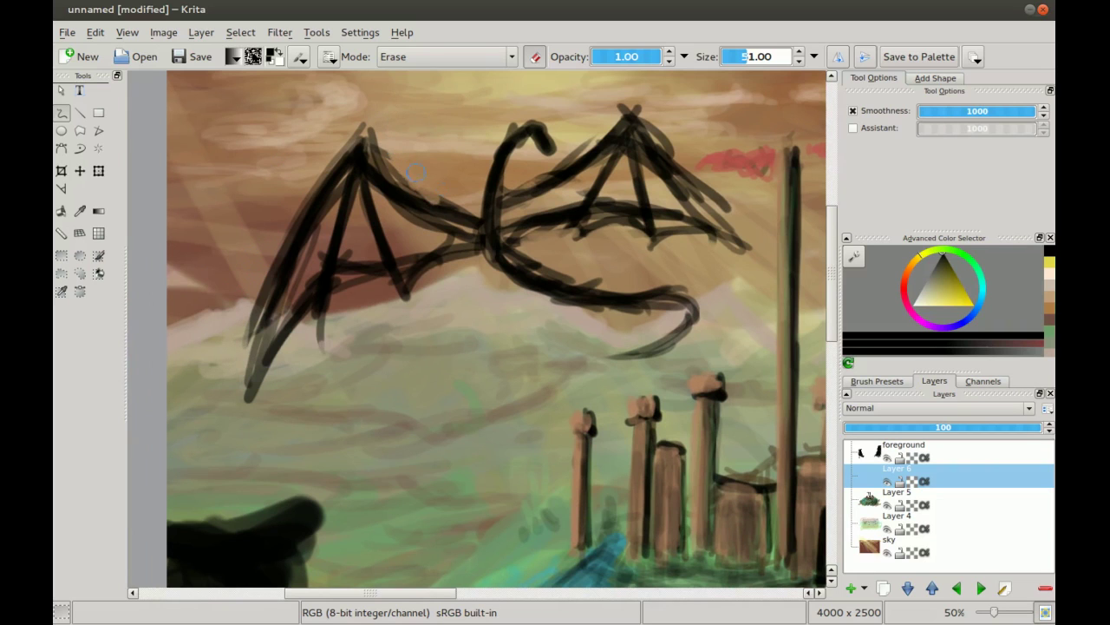
{"action": "left_click_drag", "start_coordinate": [419, 172], "coordinate": [301, 303]}
{"action": "left_click_drag", "start_coordinate": [390, 330], "coordinate": [453, 286]}
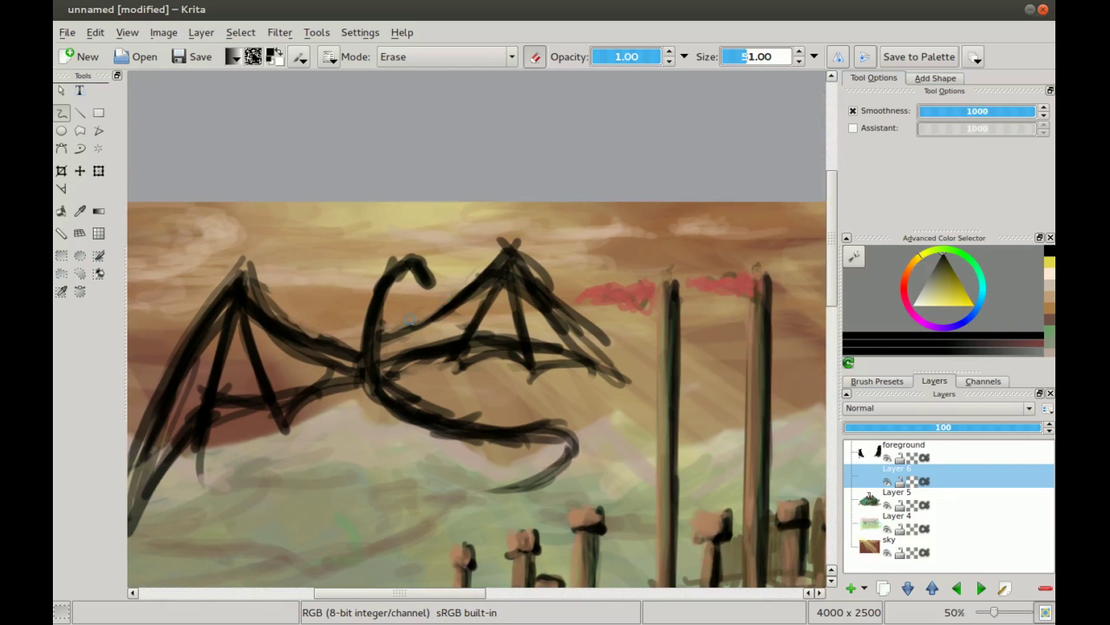
{"action": "mouse_move", "coordinate": [483, 251]}
{"action": "left_mouse_down"}
{"action": "mouse_move", "coordinate": [448, 242]}
{"action": "mouse_move", "coordinate": [469, 231]}
{"action": "mouse_move", "coordinate": [503, 269]}
{"action": "mouse_move", "coordinate": [486, 244]}
{"action": "mouse_move", "coordinate": [569, 369]}
{"action": "left_mouse_up"}
- Paint finer black ribs between the main ribs of both dragon wings with a size 31 brush
{"action": "key", "text": "bracketleft"}
{"action": "key", "text": "bracketleft"}
{"action": "key", "text": "e"}
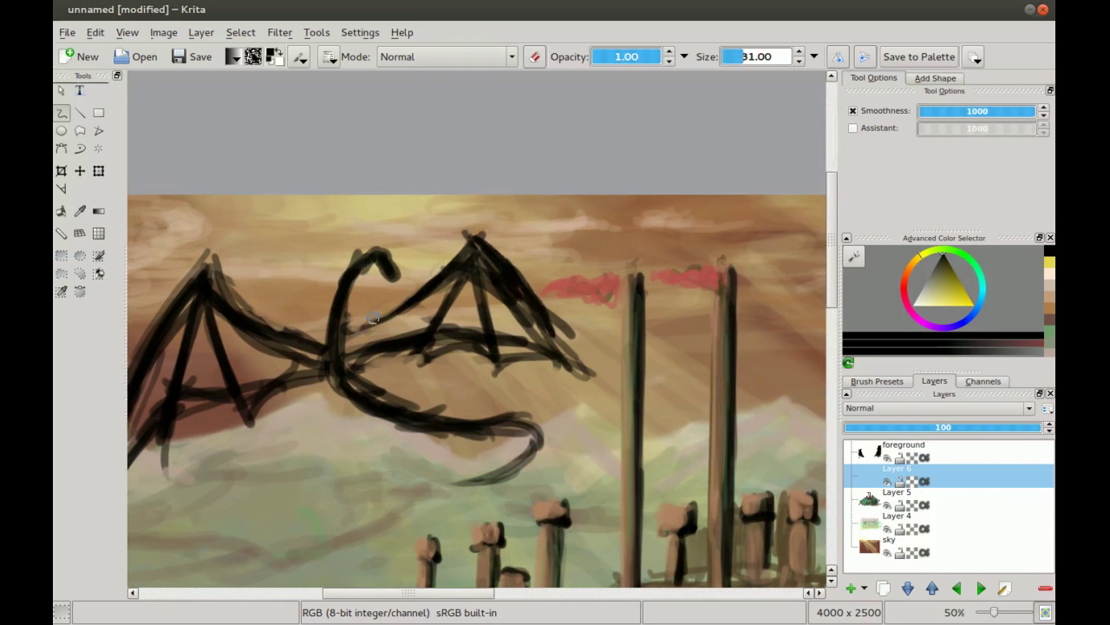
{"action": "scroll", "coordinate": [373, 319], "scroll_direction": "down", "scroll_amount": 3}
{"action": "scroll", "coordinate": [409, 263], "scroll_direction": "down", "scroll_amount": 1}
{"action": "left_click_drag", "start_coordinate": [409, 264], "coordinate": [353, 487]}
{"action": "scroll", "coordinate": [401, 408], "scroll_direction": "up", "scroll_amount": 1}
{"action": "left_click_drag", "start_coordinate": [399, 422], "coordinate": [433, 117]}
{"action": "scroll", "coordinate": [378, 200], "scroll_direction": "up", "scroll_amount": 1}
{"action": "scroll", "coordinate": [375, 201], "scroll_direction": "up", "scroll_amount": 1}
{"action": "left_click_drag", "start_coordinate": [392, 346], "coordinate": [434, 532]}
{"action": "mouse_move", "coordinate": [468, 253]}
{"action": "left_mouse_down"}
{"action": "mouse_move", "coordinate": [425, 285]}
{"action": "mouse_move", "coordinate": [475, 278]}
{"action": "left_mouse_up"}
{"action": "mouse_move", "coordinate": [486, 250]}
{"action": "left_mouse_down"}
{"action": "mouse_move", "coordinate": [488, 280]}
{"action": "mouse_move", "coordinate": [509, 284]}
{"action": "left_mouse_up"}
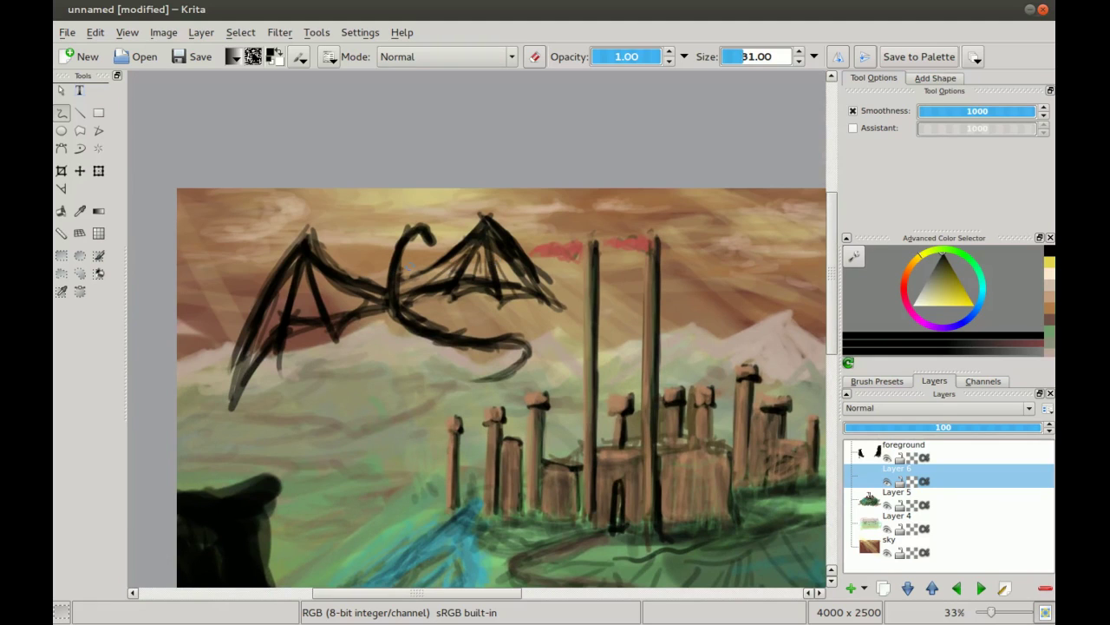
{"action": "mouse_move", "coordinate": [304, 274]}
{"action": "left_mouse_down"}
{"action": "mouse_move", "coordinate": [301, 317]}
{"action": "mouse_move", "coordinate": [322, 270]}
{"action": "mouse_move", "coordinate": [320, 279]}
{"action": "mouse_move", "coordinate": [374, 293]}
{"action": "left_mouse_up"}
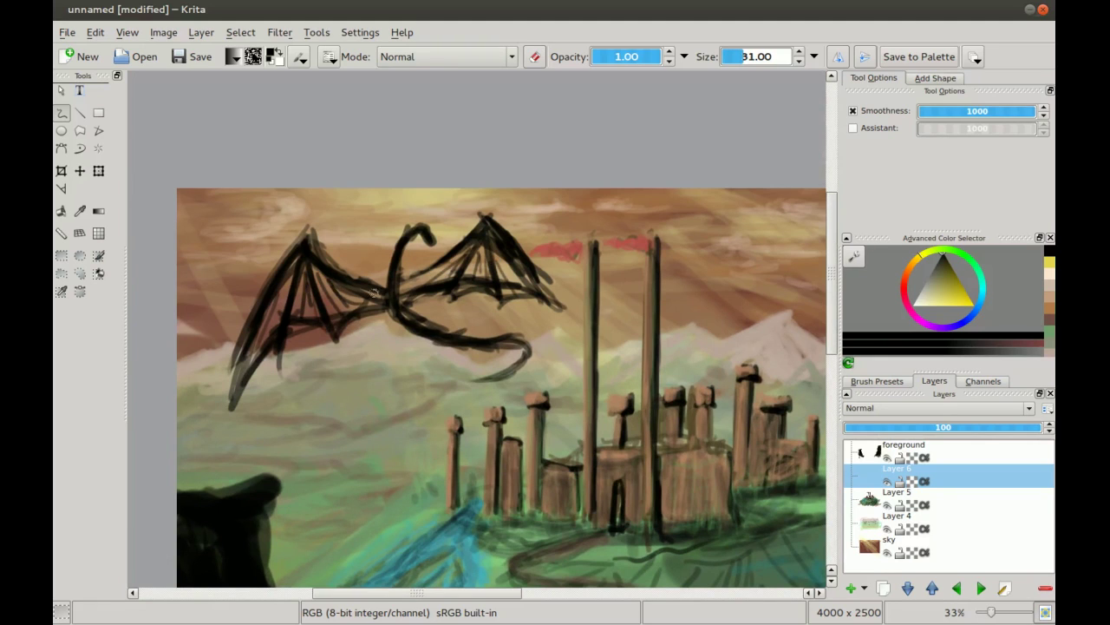
{"action": "left_click_drag", "start_coordinate": [497, 235], "coordinate": [543, 295]}
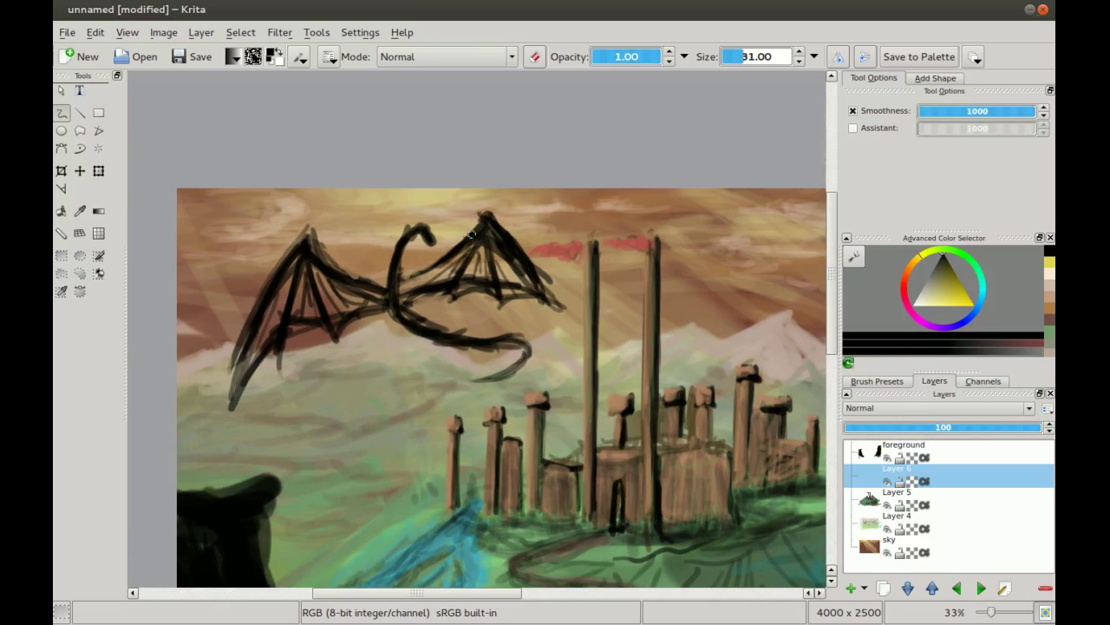
- Extend the dragon's left wingtip downward, darken the ribs and lower edges of both wings, and touch up the head
{"action": "mouse_move", "coordinate": [309, 224]}
{"action": "left_mouse_down"}
{"action": "mouse_move", "coordinate": [343, 274]}
{"action": "mouse_move", "coordinate": [277, 288]}
{"action": "mouse_move", "coordinate": [301, 229]}
{"action": "mouse_move", "coordinate": [252, 320]}
{"action": "mouse_move", "coordinate": [234, 425]}
{"action": "left_mouse_up"}
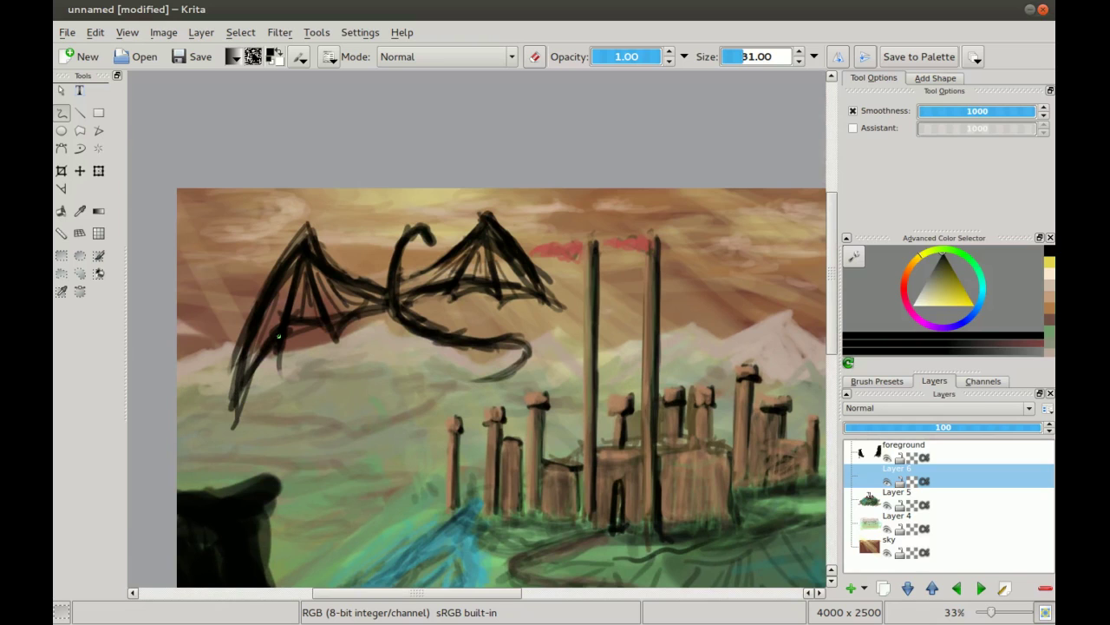
{"action": "mouse_move", "coordinate": [320, 329]}
{"action": "left_mouse_down"}
{"action": "mouse_move", "coordinate": [282, 361]}
{"action": "mouse_move", "coordinate": [382, 301]}
{"action": "mouse_move", "coordinate": [428, 294]}
{"action": "mouse_move", "coordinate": [407, 282]}
{"action": "mouse_move", "coordinate": [420, 284]}
{"action": "left_mouse_up"}
{"action": "left_click_drag", "start_coordinate": [471, 246], "coordinate": [445, 310]}
{"action": "left_click_drag", "start_coordinate": [489, 239], "coordinate": [498, 290]}
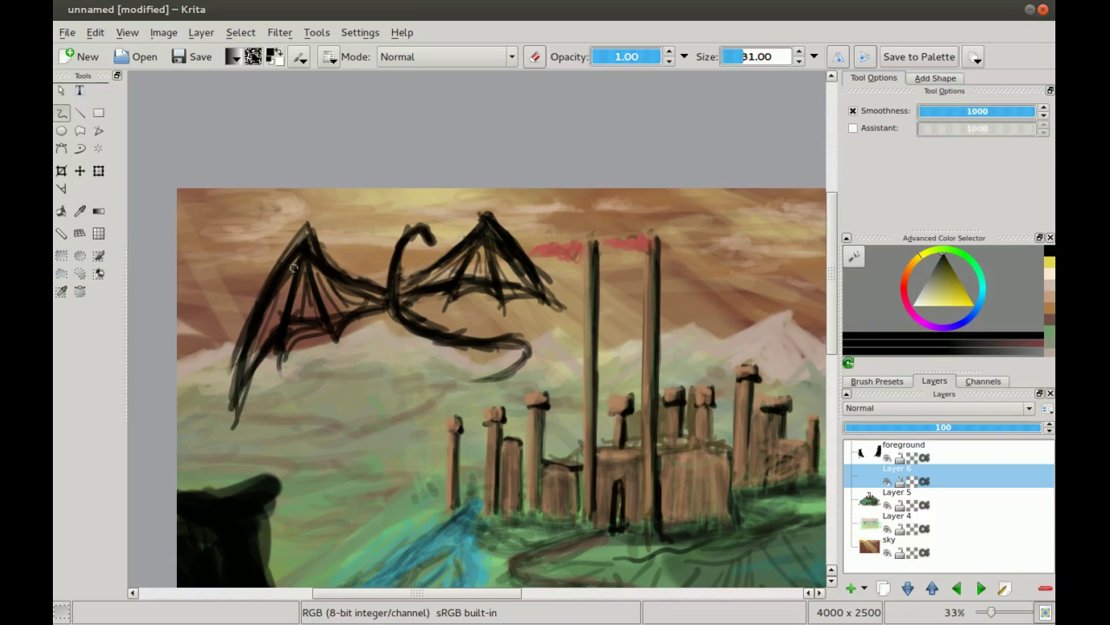
{"action": "mouse_move", "coordinate": [484, 237]}
{"action": "left_mouse_down"}
{"action": "mouse_move", "coordinate": [463, 279]}
{"action": "mouse_move", "coordinate": [419, 273]}
{"action": "left_mouse_up"}
{"action": "left_click_drag", "start_coordinate": [478, 248], "coordinate": [461, 288]}
{"action": "mouse_move", "coordinate": [491, 236]}
{"action": "left_mouse_down"}
{"action": "mouse_move", "coordinate": [499, 314]}
{"action": "mouse_move", "coordinate": [533, 284]}
{"action": "left_mouse_up"}
{"action": "left_click_drag", "start_coordinate": [301, 236], "coordinate": [277, 293]}
{"action": "left_click_drag", "start_coordinate": [421, 235], "coordinate": [416, 225]}
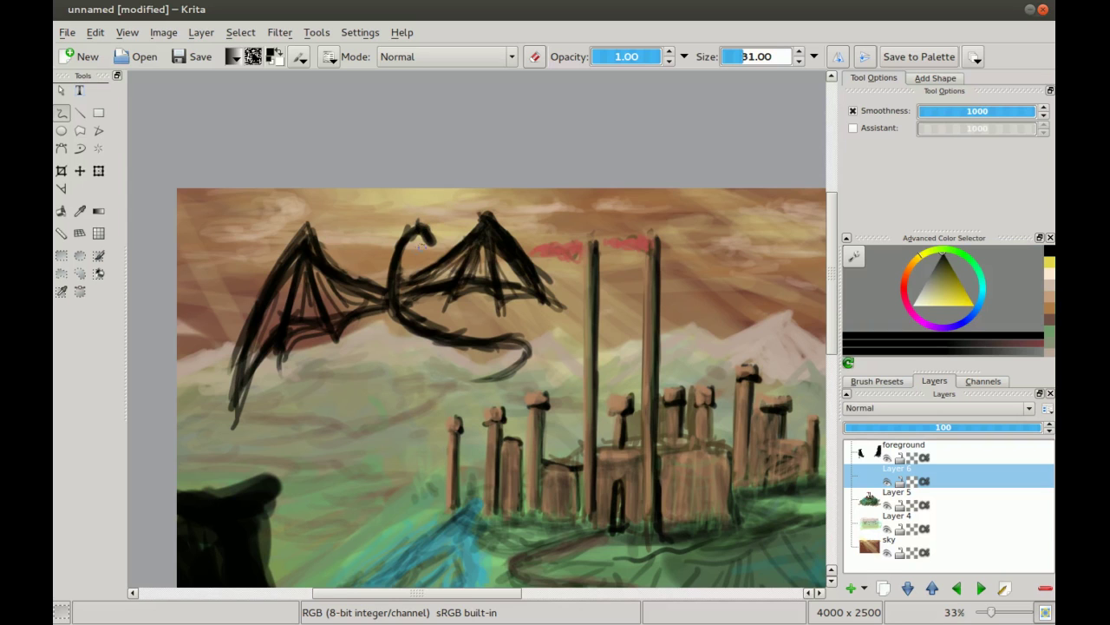
- Trim the dragon's head and neck outline with a size 31 eraser for a slimmer, cleaner curve
{"action": "scroll", "coordinate": [407, 230], "scroll_direction": "up", "scroll_amount": 2}
{"action": "key", "text": "e"}
{"action": "left_click_drag", "start_coordinate": [397, 263], "coordinate": [406, 271]}
{"action": "left_click_drag", "start_coordinate": [414, 230], "coordinate": [425, 262]}
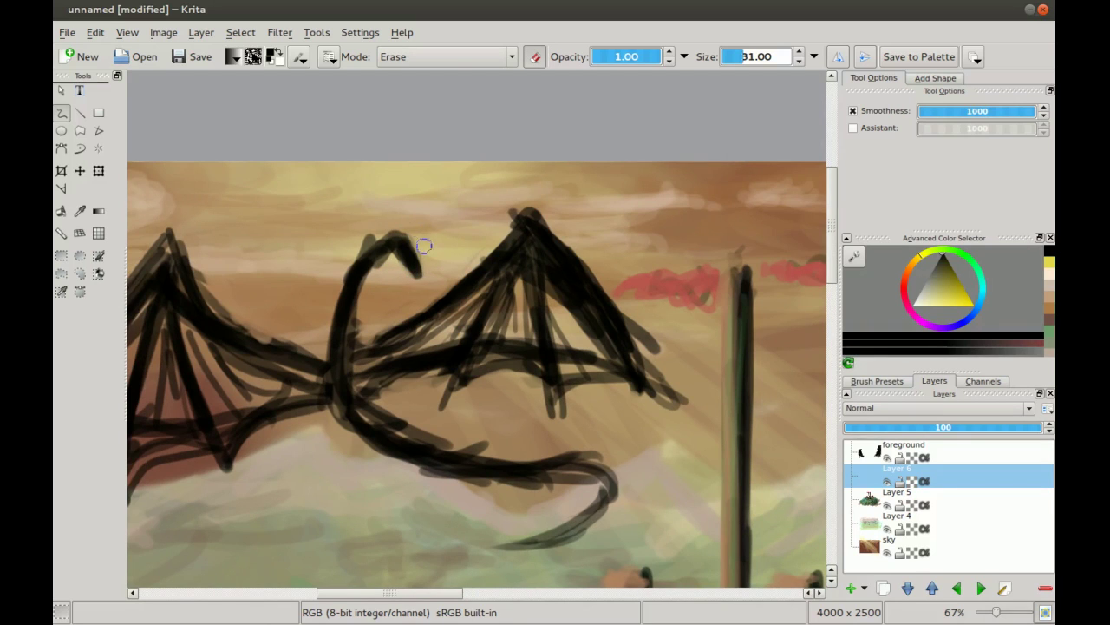
{"action": "left_click_drag", "start_coordinate": [377, 233], "coordinate": [344, 260]}
{"action": "left_click_drag", "start_coordinate": [337, 318], "coordinate": [368, 263]}
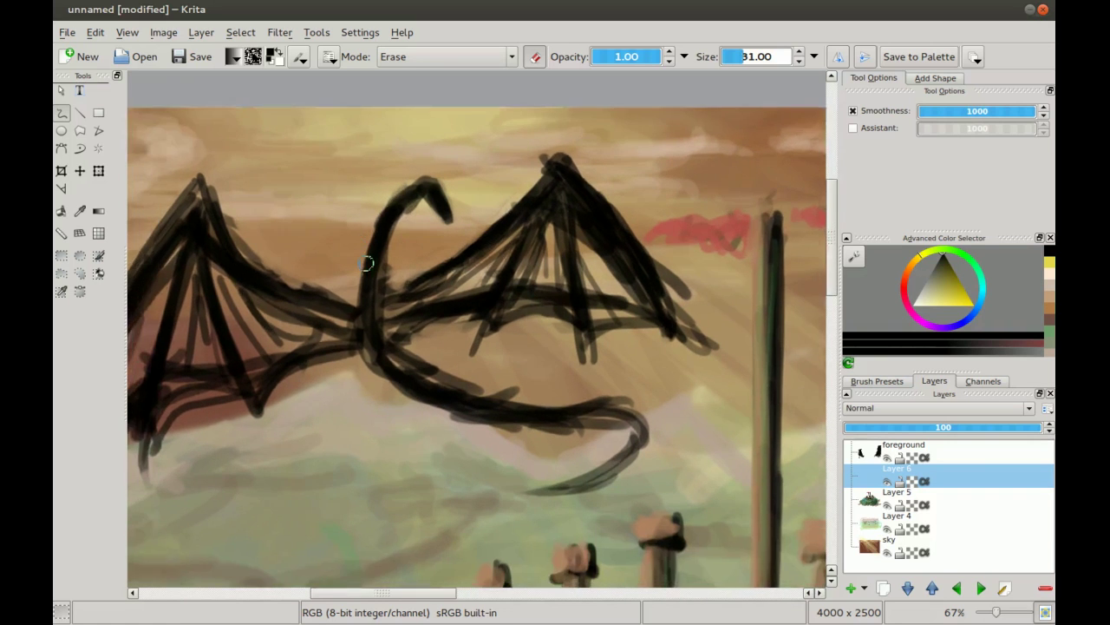
- Examine how the dragon balances with the castle, sky and foreground cliffs across the whole painting
{"action": "key", "text": "minus"}
{"action": "key", "text": "minus"}
{"action": "left_click_drag", "start_coordinate": [349, 359], "coordinate": [315, 342]}
{"action": "key", "text": "minus"}
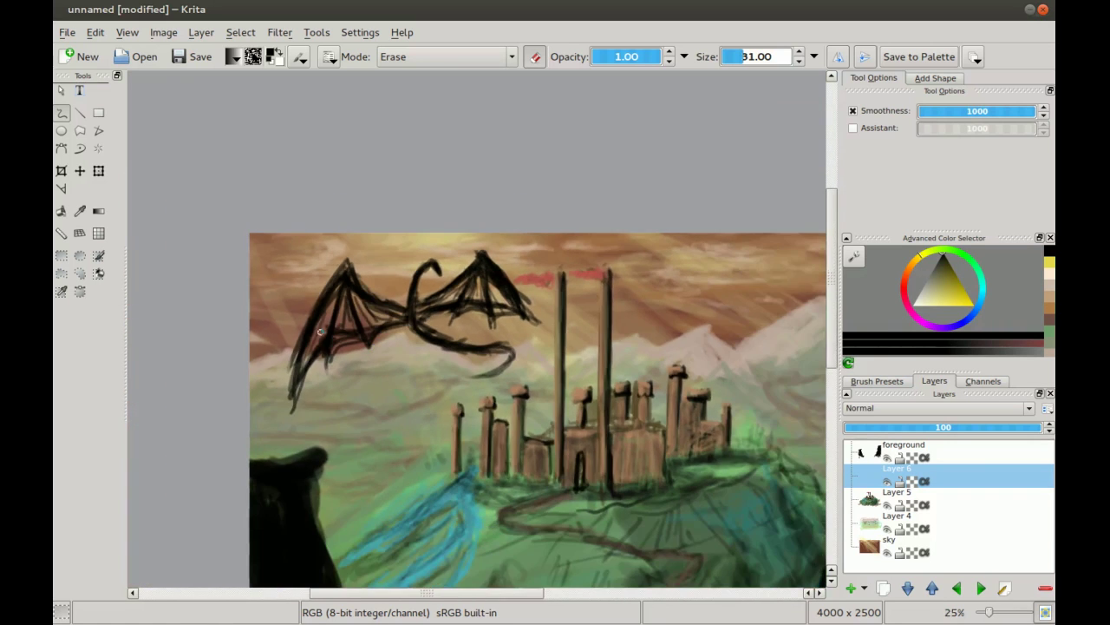
{"action": "scroll", "coordinate": [320, 330], "scroll_direction": "down", "scroll_amount": 1}
{"action": "scroll", "coordinate": [373, 330], "scroll_direction": "down", "scroll_amount": 1}
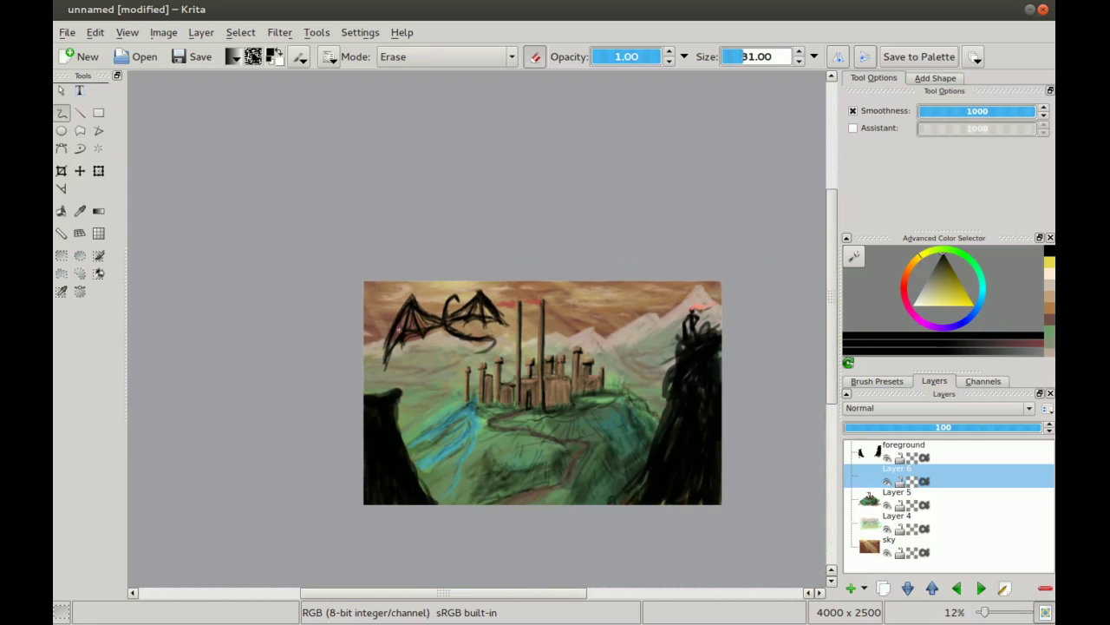
{"action": "scroll", "coordinate": [459, 231], "scroll_direction": "up", "scroll_amount": 3}
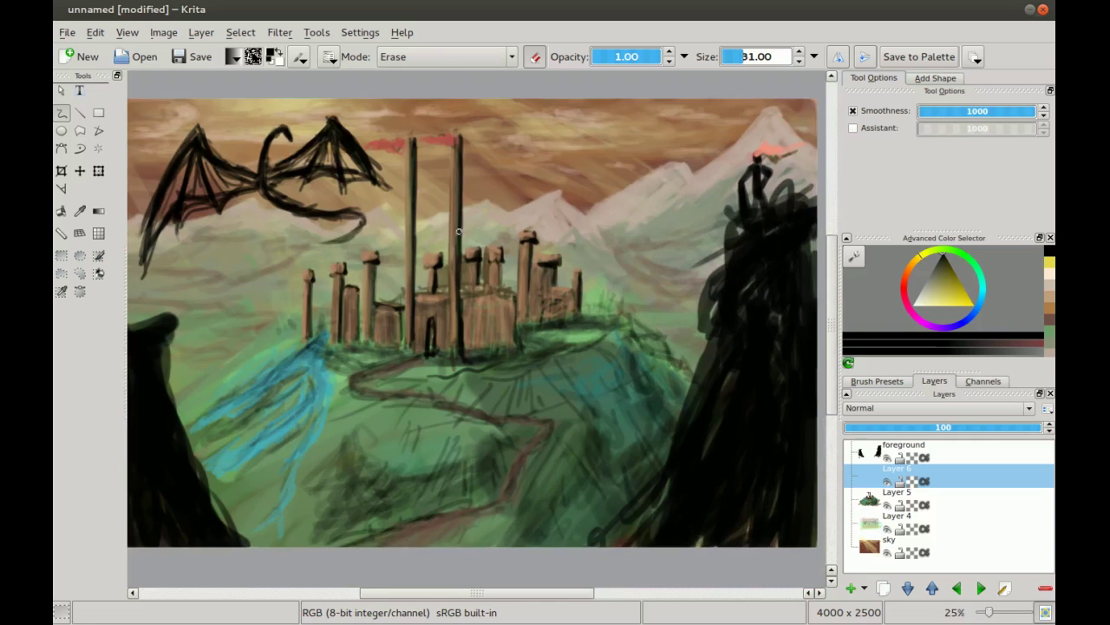
{"action": "left_click_drag", "start_coordinate": [459, 231], "coordinate": [486, 238]}
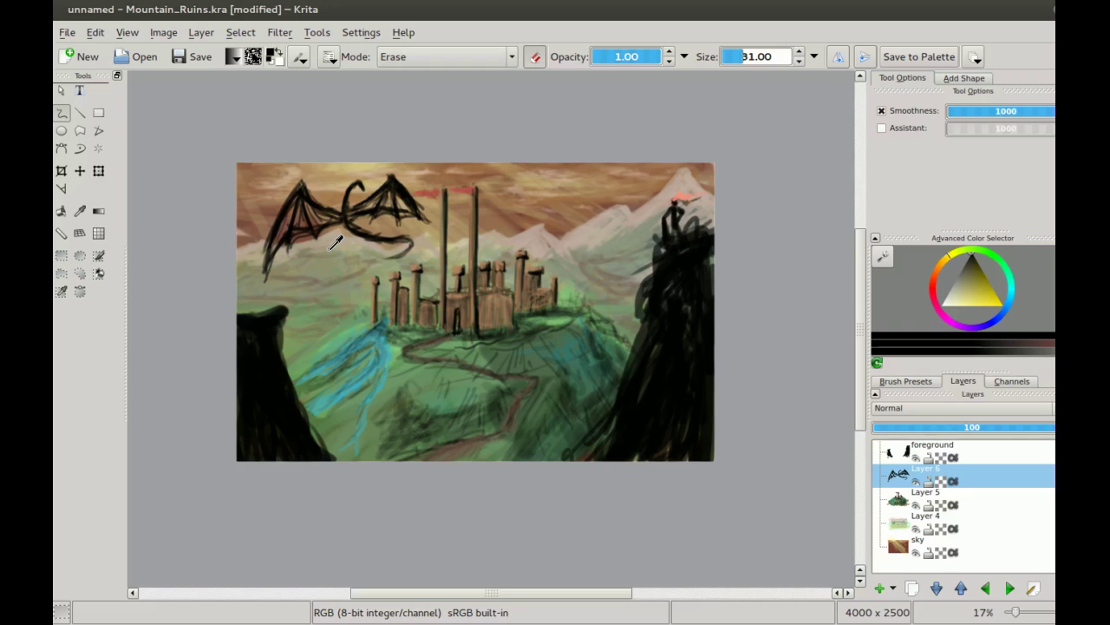
{"action": "key", "text": "alt+Tab"}
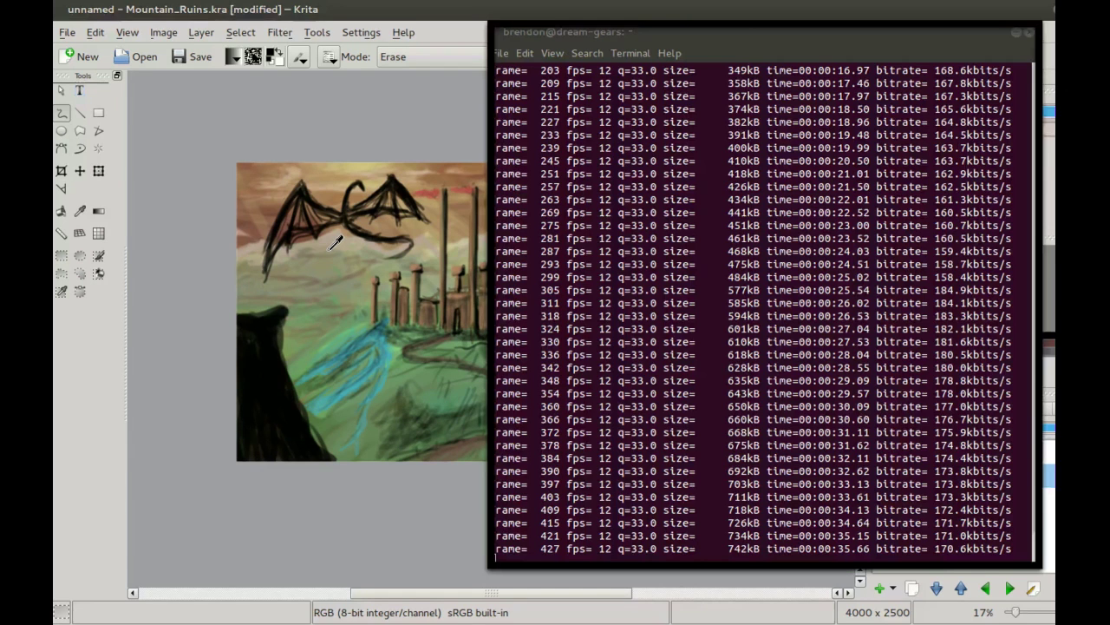